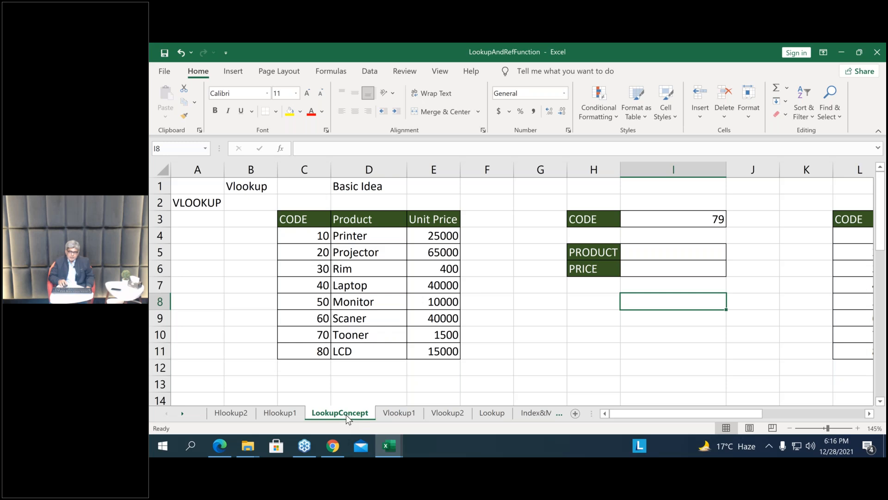
Examine the product table in C3:E11, its CODE, Product and Unit Price headers, and its first two records
left_click(382, 273)
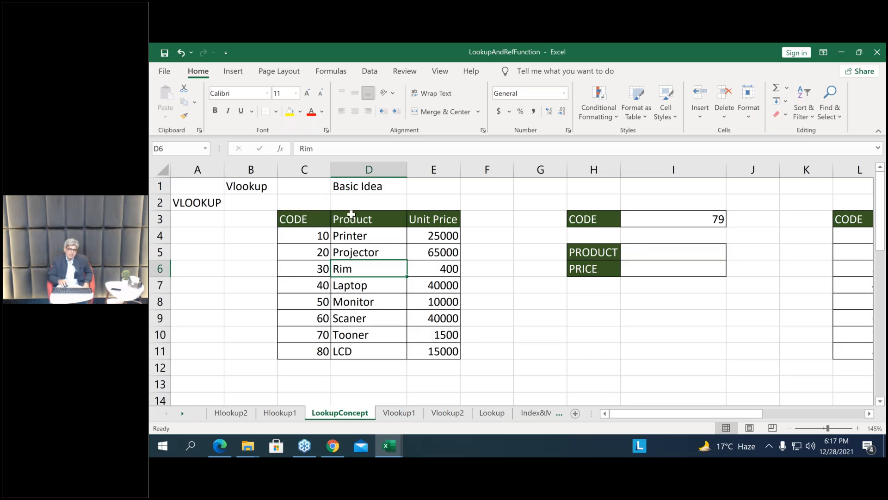
left_click_drag(323, 224, 433, 351)
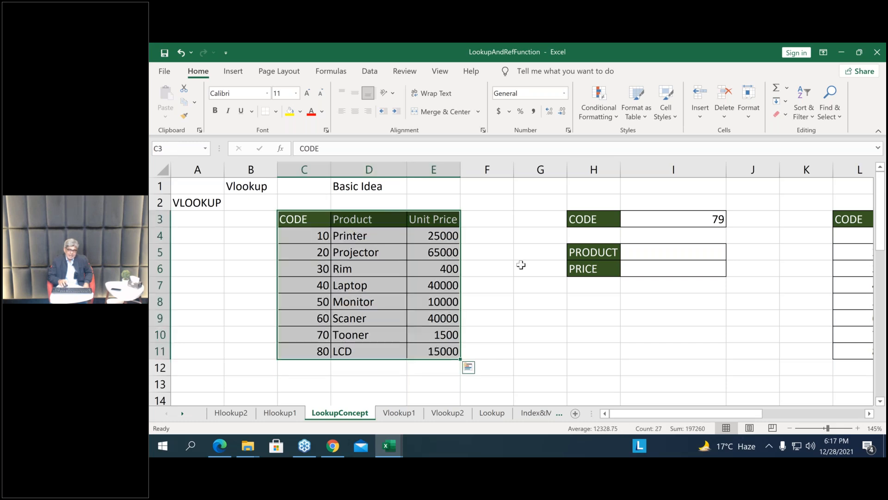
left_click(492, 281)
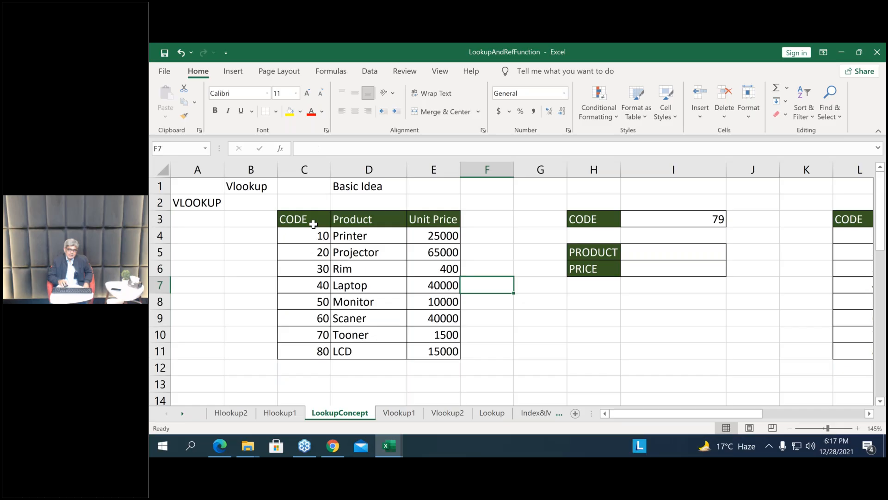
left_click(314, 223)
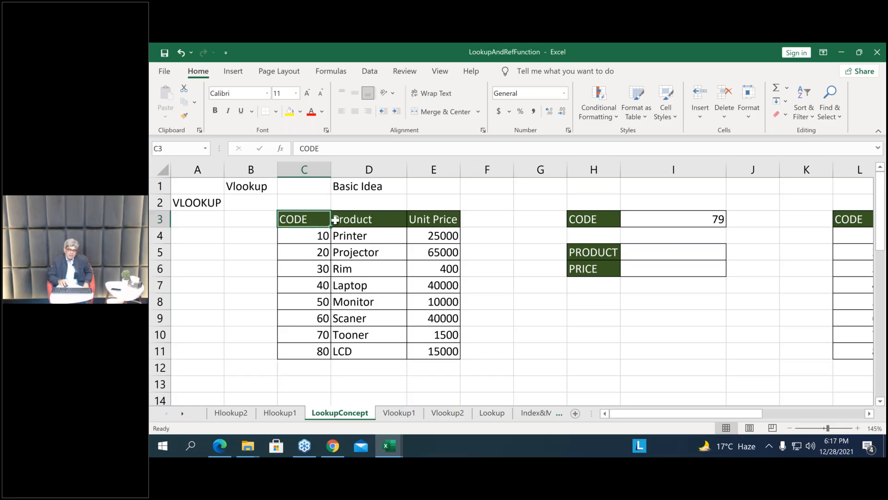
left_click(357, 220)
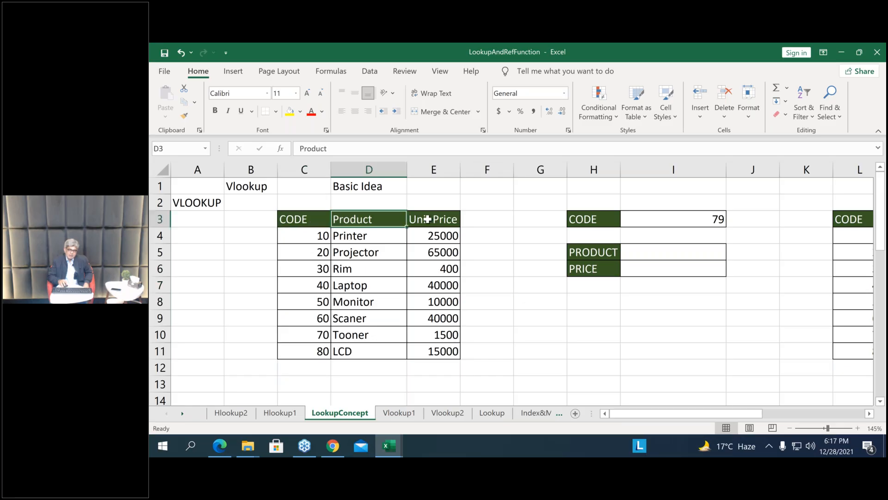
left_click(427, 219)
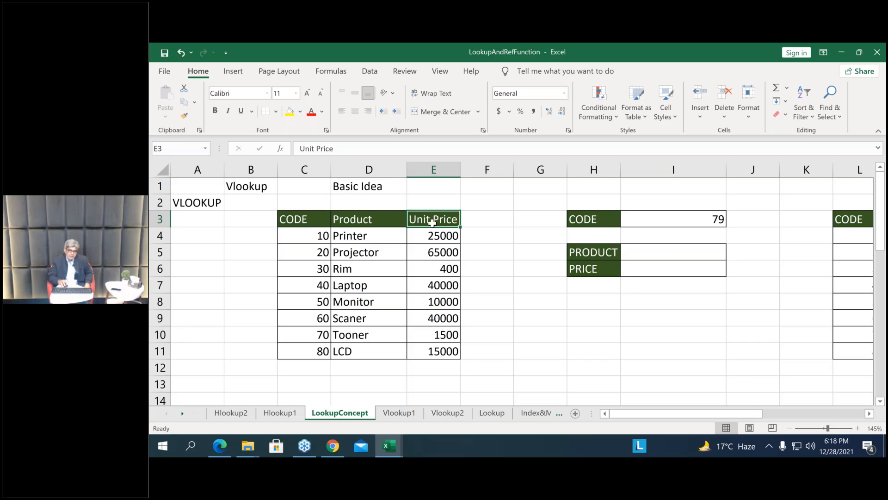
left_click_drag(285, 236, 430, 236)
left_click_drag(323, 247, 435, 251)
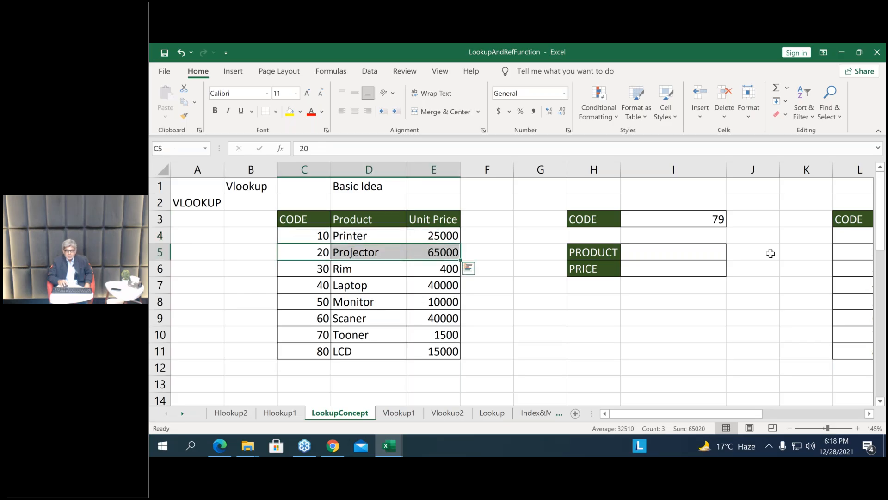
Enter 20 as the lookup code in cell I3
left_click(703, 222)
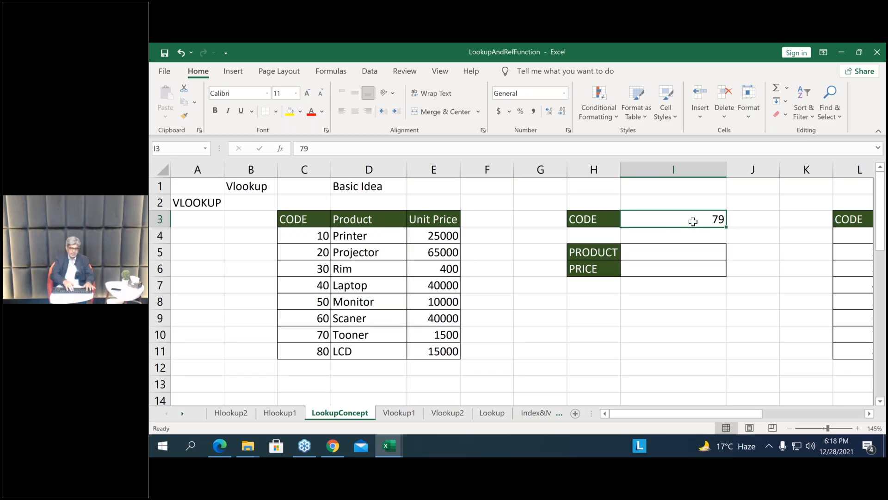
type("20")
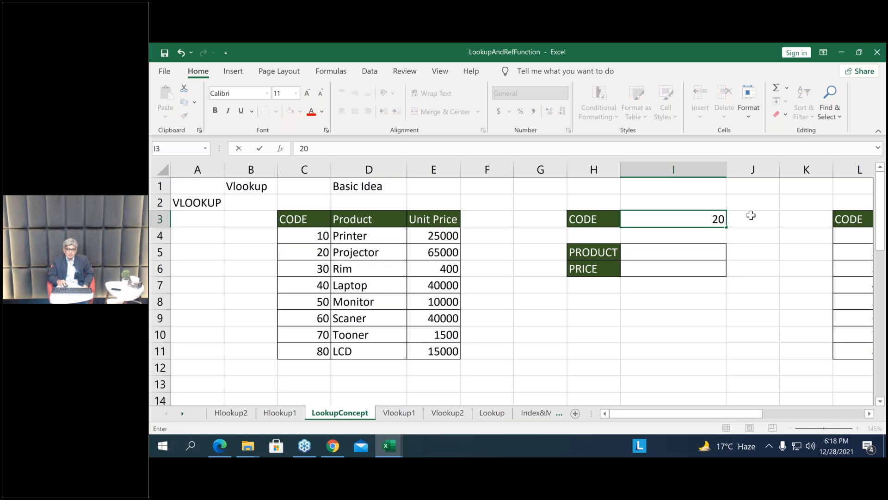
left_click_drag(685, 268, 687, 255)
Enter =VLOOKUP(I3,C3:E11,2) in the PRODUCT cell I5 to look up the product name
left_click(687, 255)
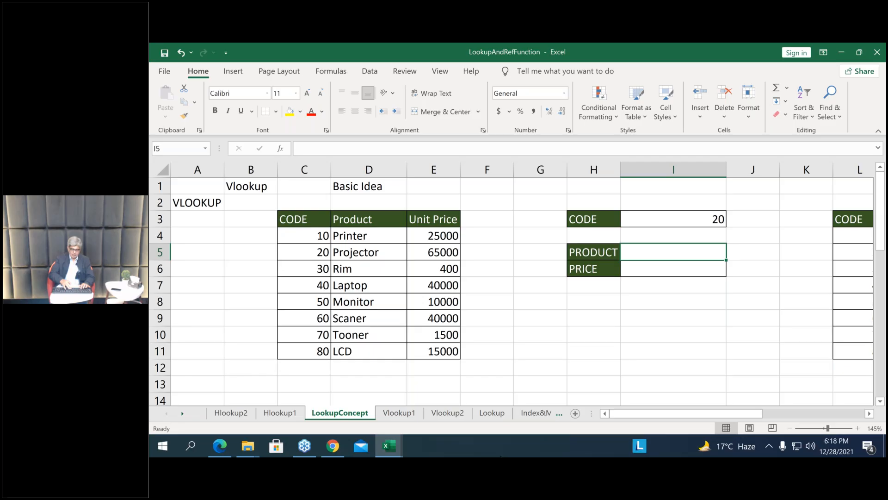
type("=vloo")
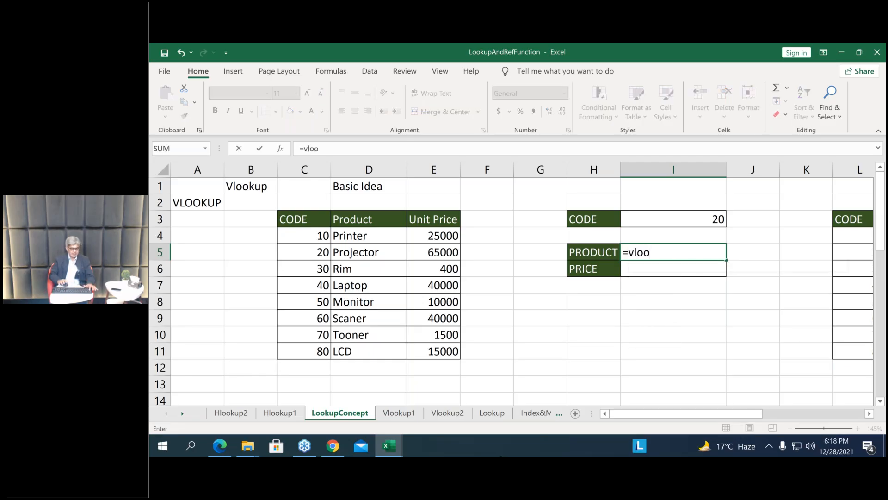
key("Tab")
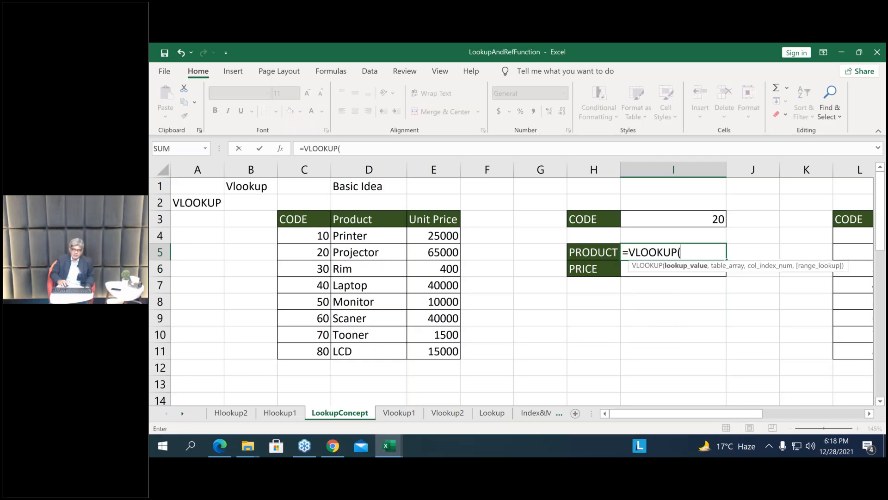
left_click(713, 219)
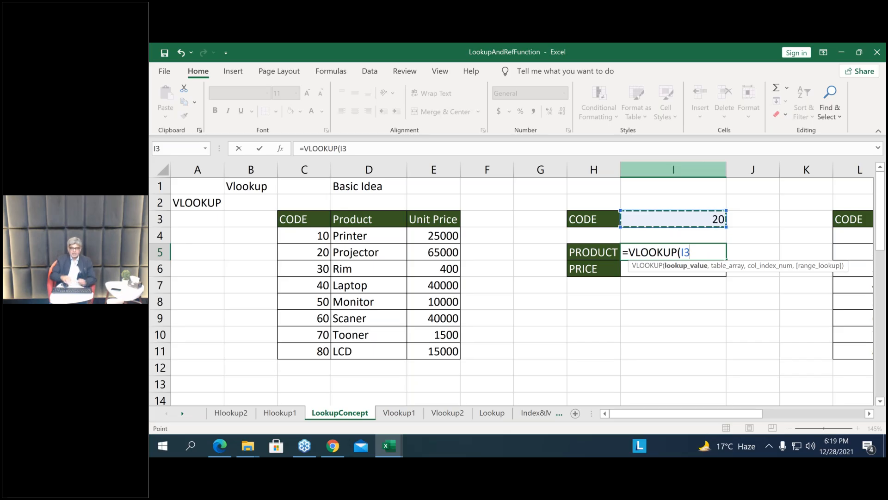
type(",")
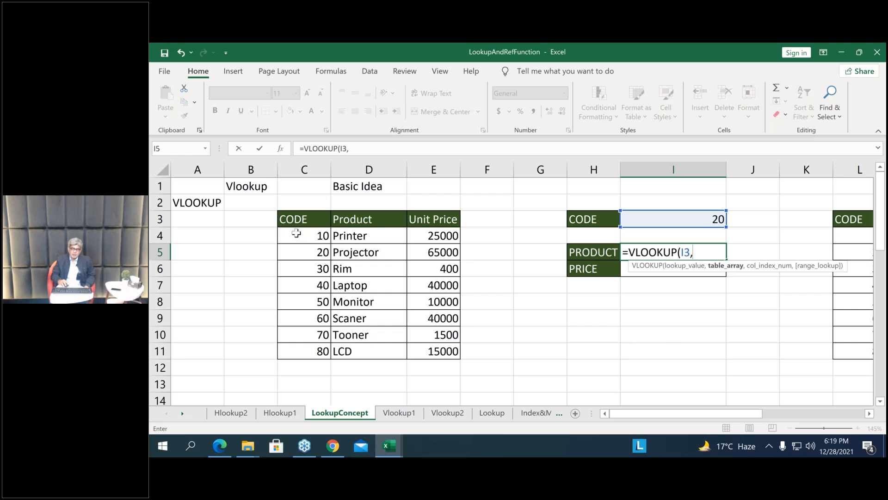
left_click_drag(289, 218, 443, 345)
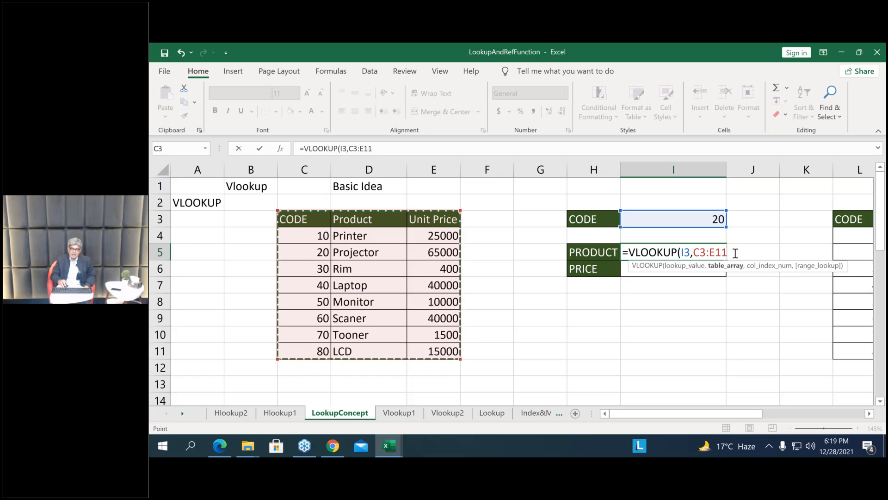
type(",")
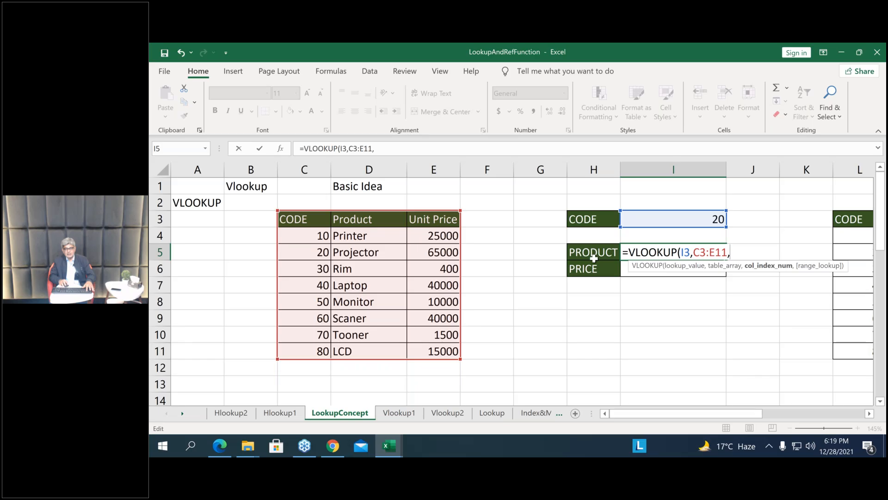
type("2")
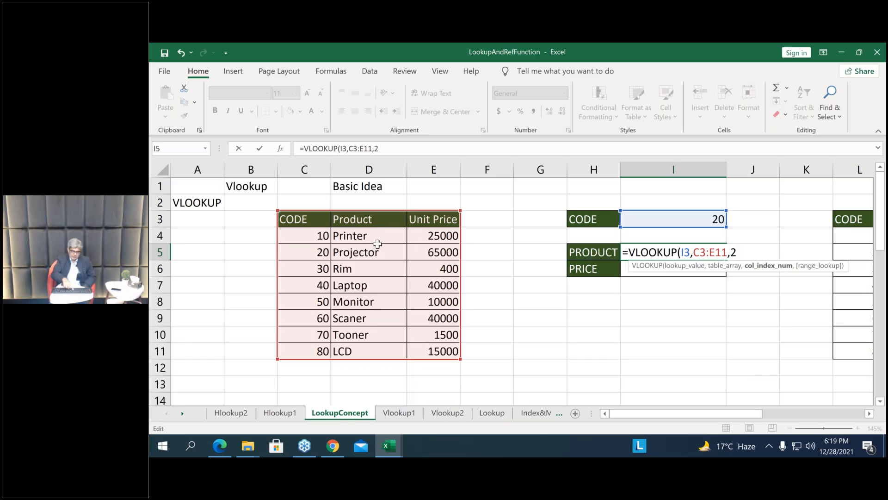
type(")")
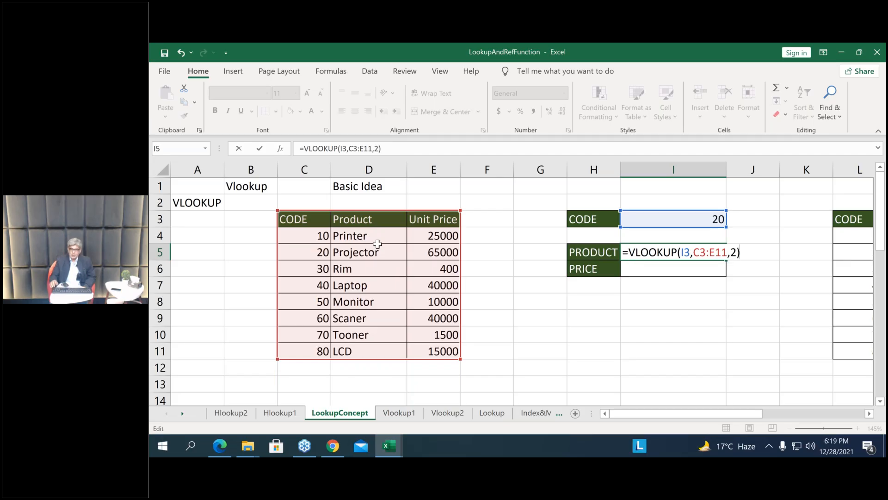
key("Return")
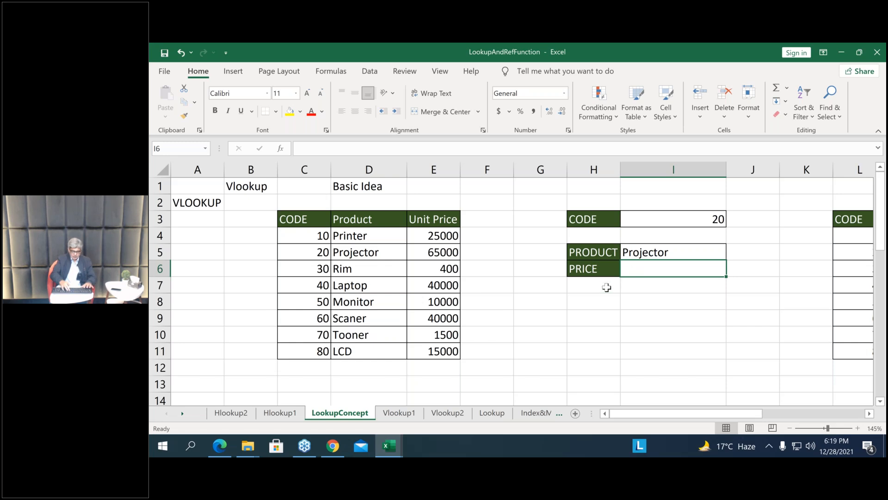
Enter =VLOOKUP(I3,C3:E11,3) in the PRICE cell I6 to look up the unit price
type("=VLOOKUP(")
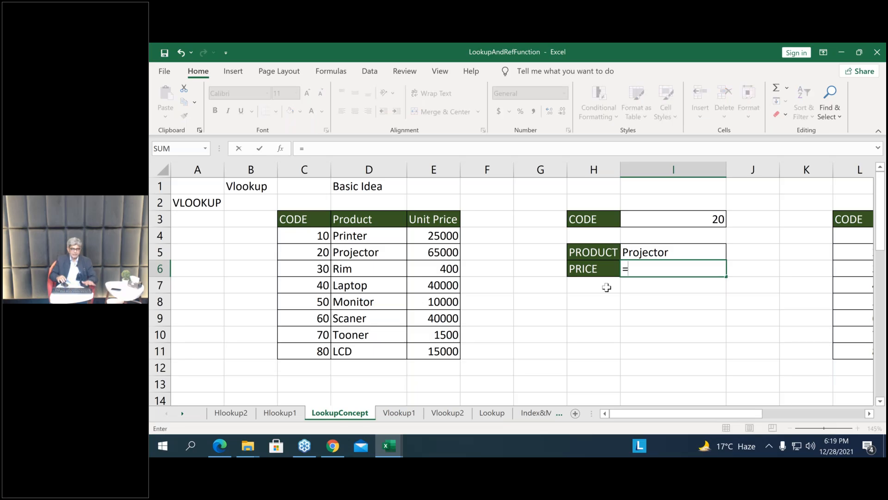
left_click(664, 223)
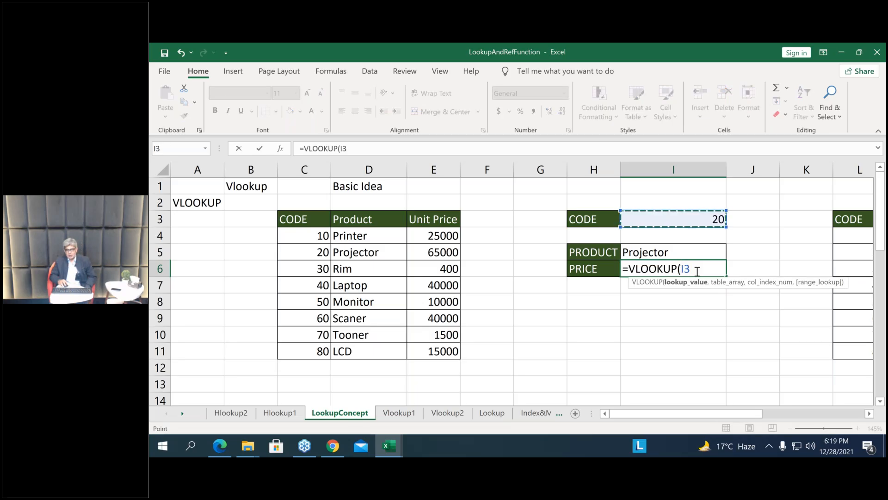
type(",")
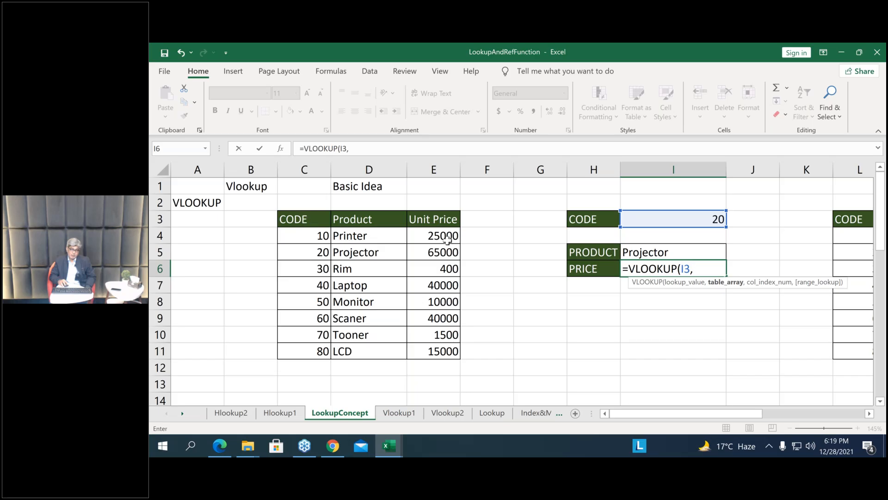
left_click_drag(296, 218, 448, 352)
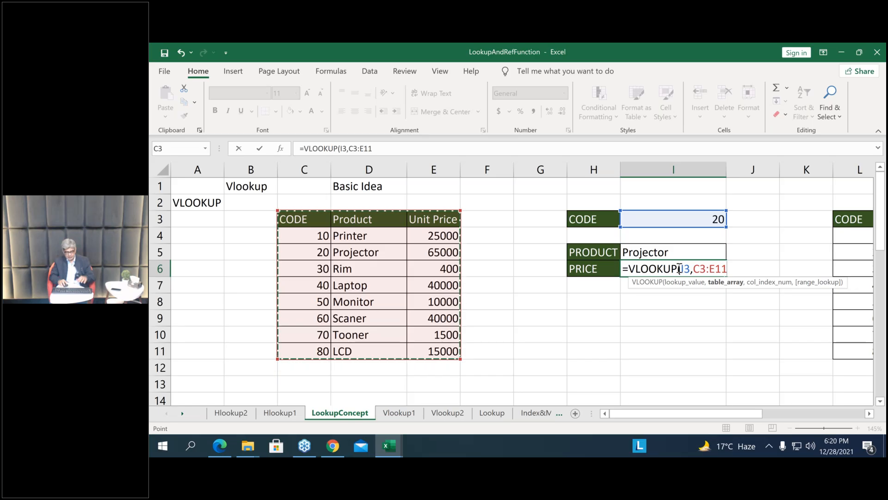
type(",")
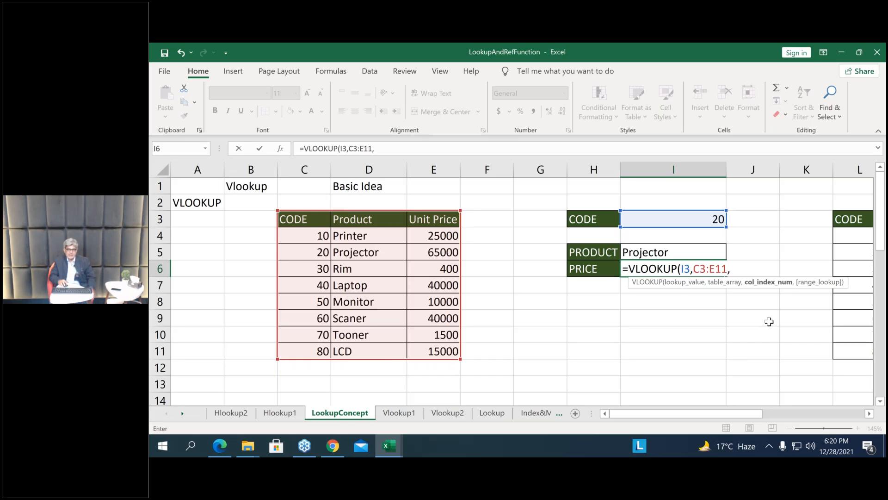
type("3")
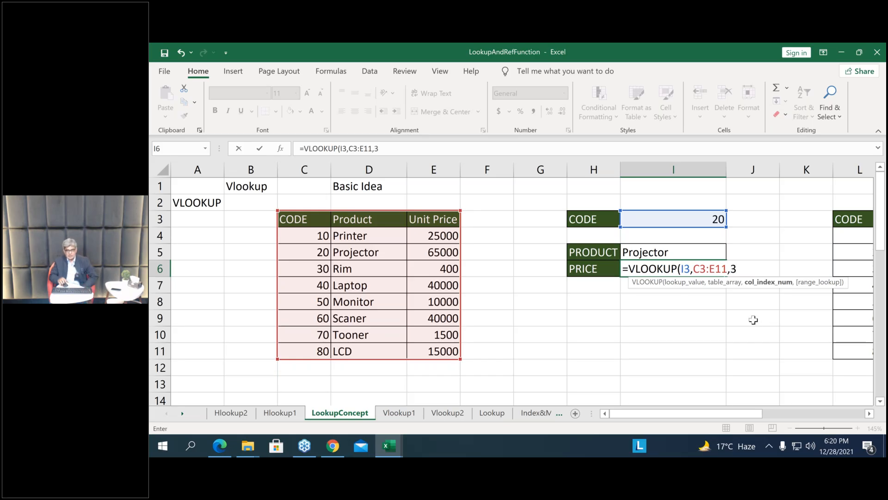
type(")")
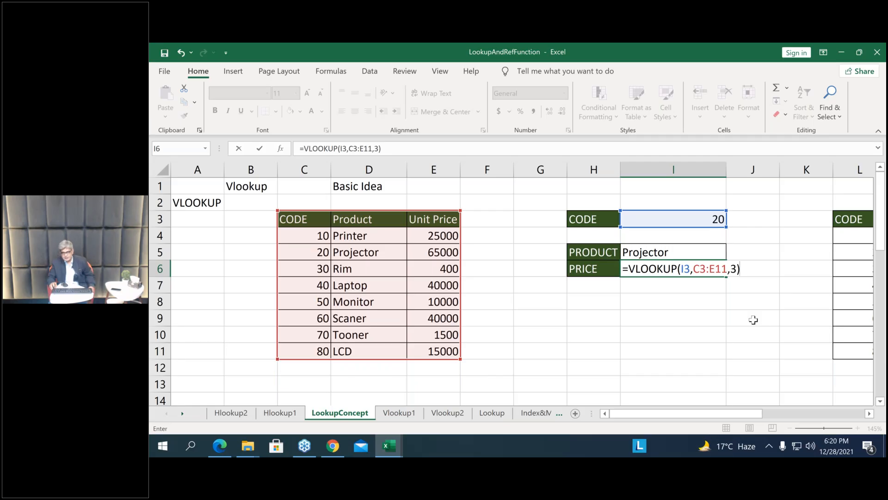
key("Return")
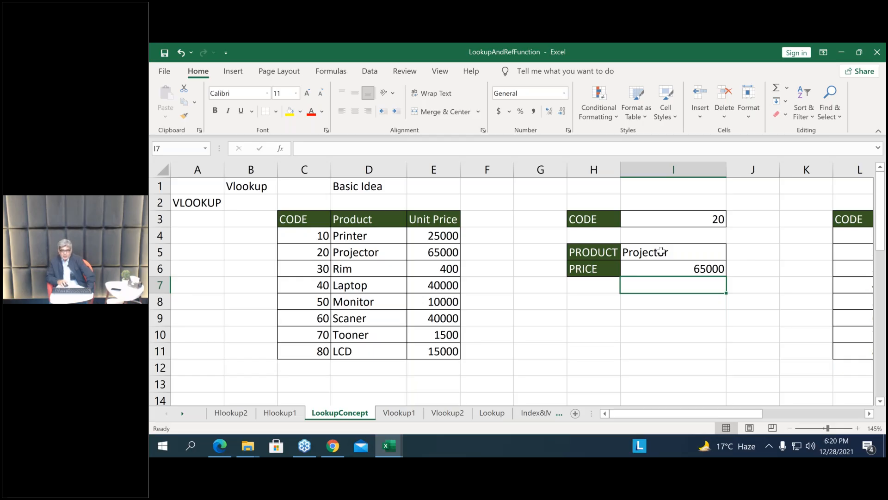
Review the PRODUCT formula in I5 against its source table, comparing the range with and without the header row
key("Up")
key("Up")
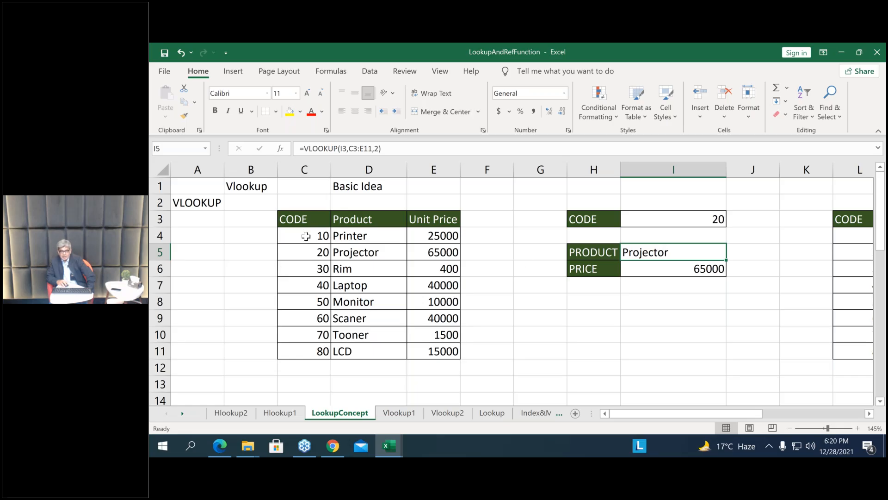
left_click_drag(306, 226, 449, 350)
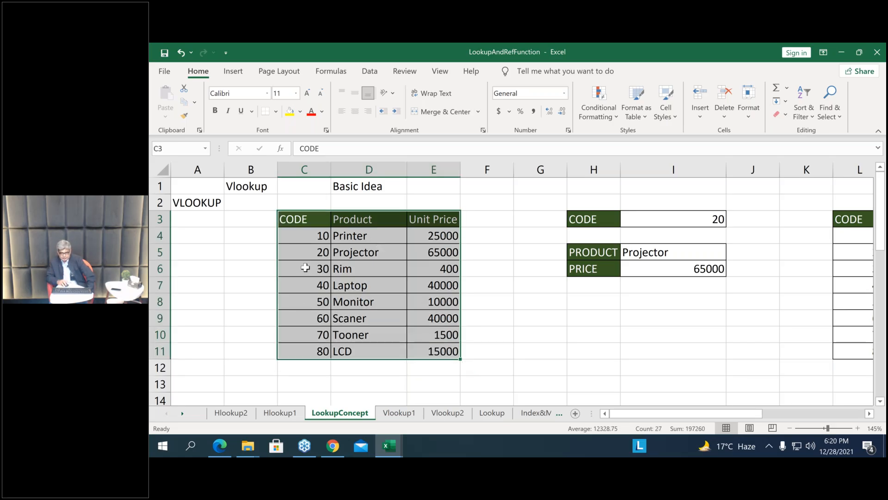
left_click(309, 311)
left_click_drag(290, 221, 432, 353)
left_click(308, 222)
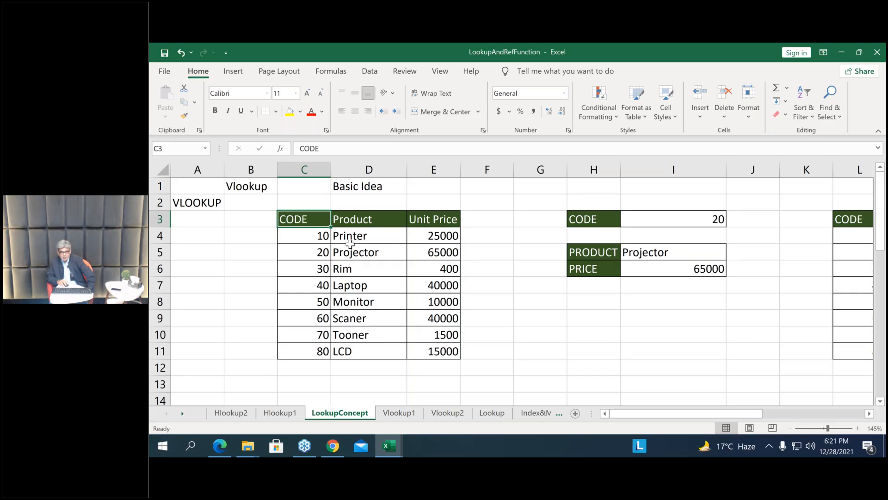
left_click(311, 238)
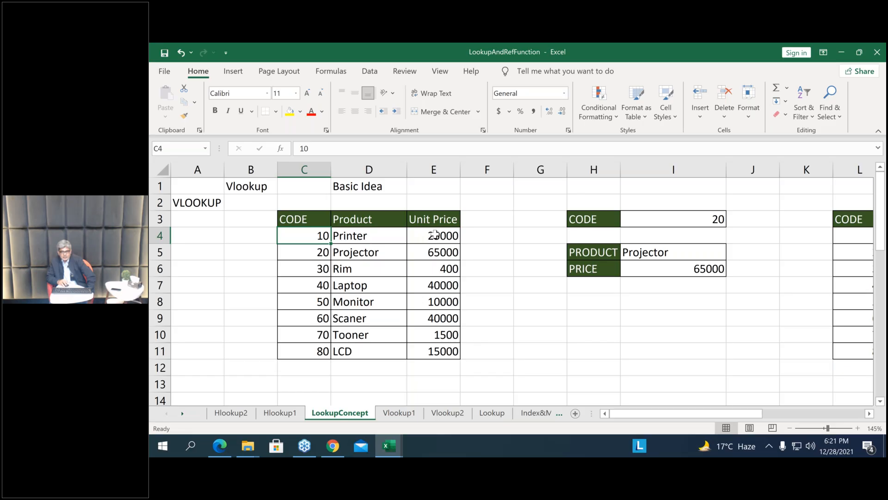
left_click_drag(376, 237, 433, 236)
left_click_drag(308, 220, 430, 271)
left_click_drag(414, 327, 411, 354)
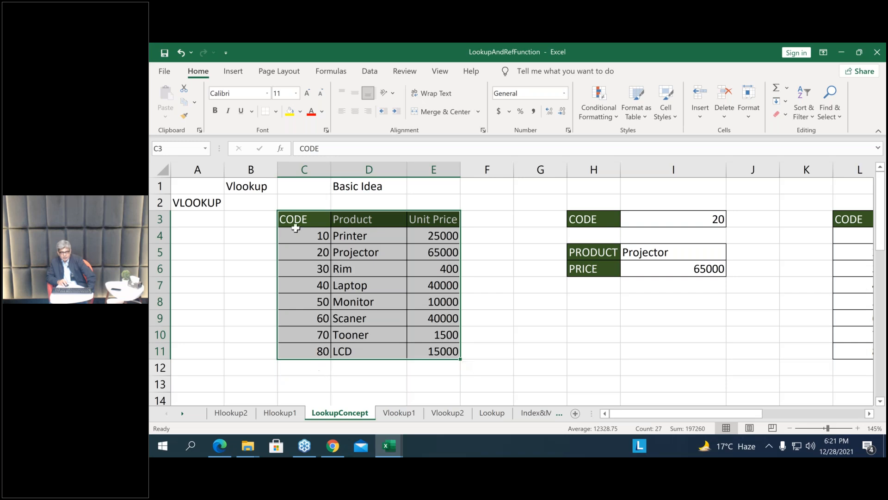
left_click(314, 345)
left_click_drag(323, 234, 435, 259)
left_click_drag(429, 303, 431, 357)
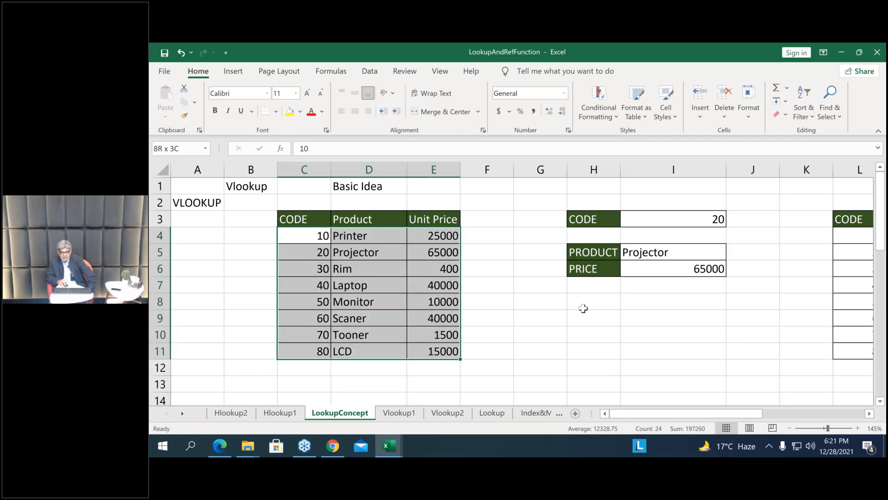
double_click(668, 253)
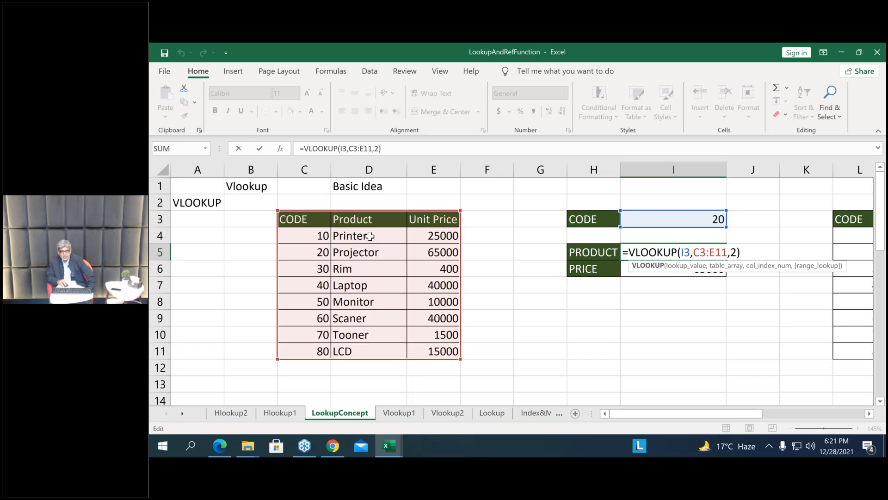
left_click(326, 246)
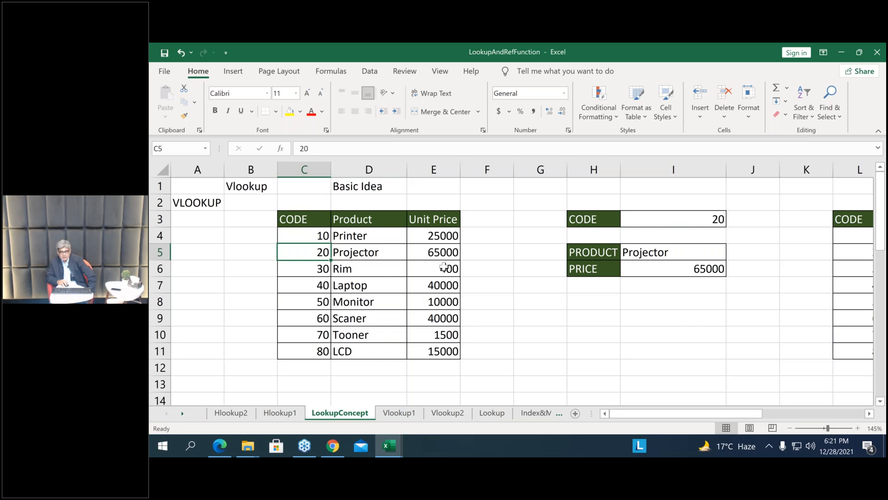
Check the codes in the CODE column of the source table and enter 19 as the lookup code in cell I3
left_click_drag(296, 219, 308, 351)
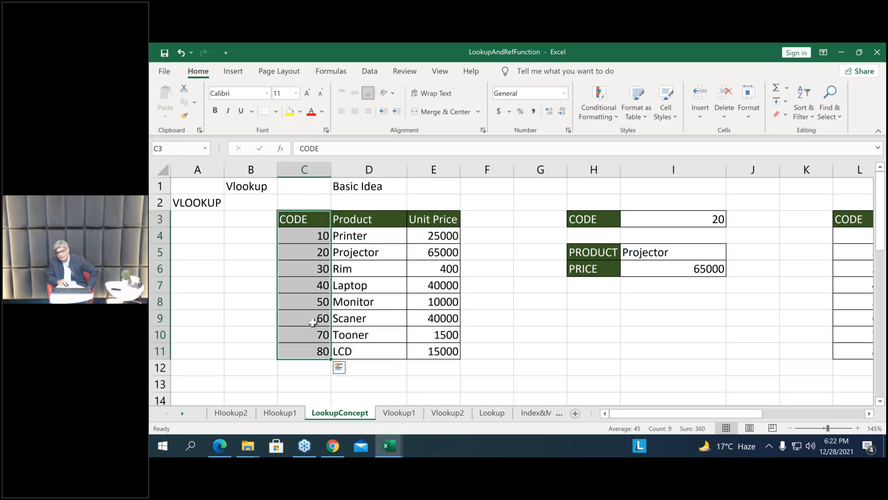
left_click(313, 323)
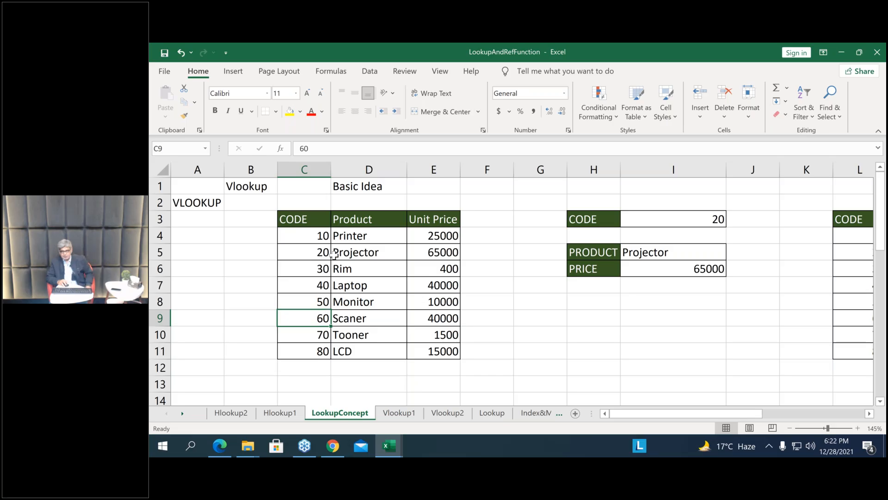
left_click(305, 237)
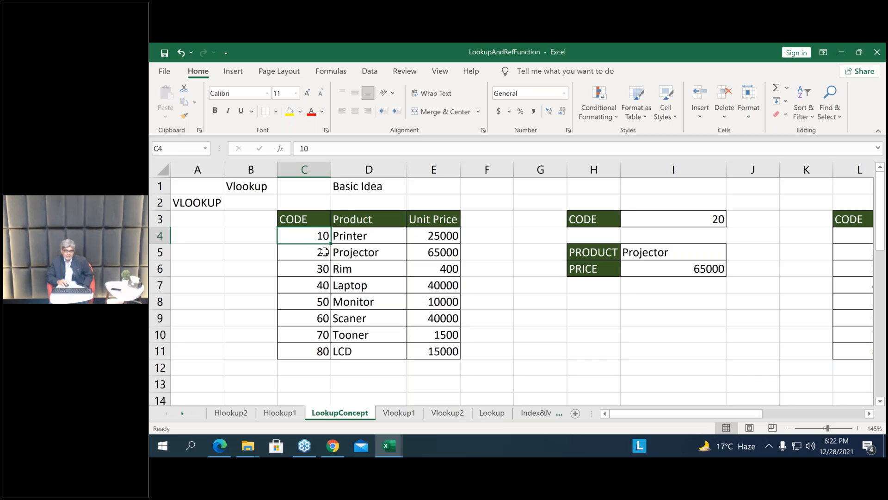
left_click(703, 216)
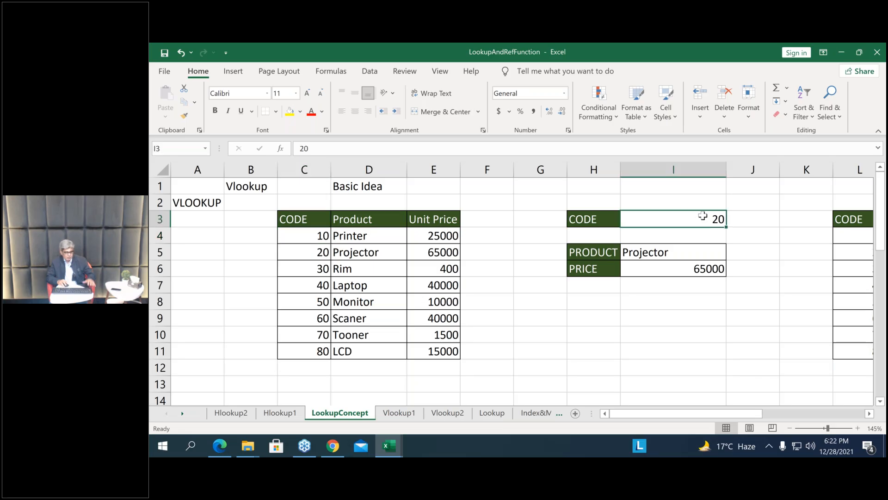
type("19")
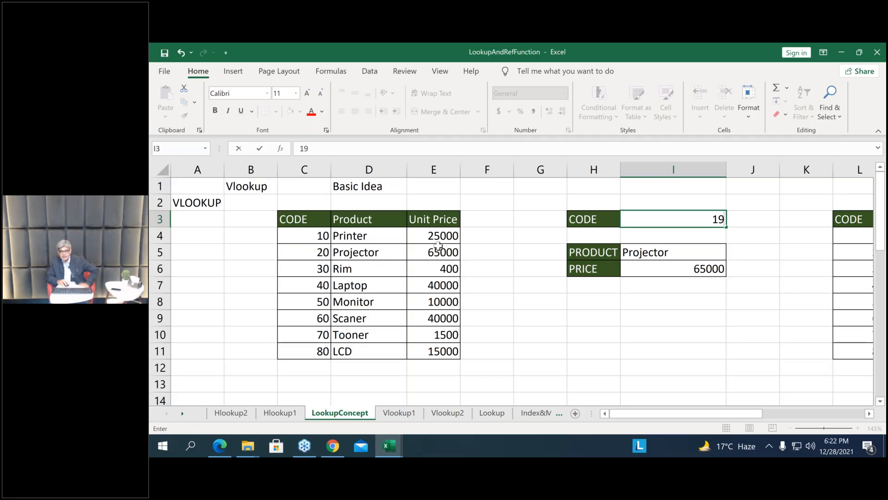
key("Return")
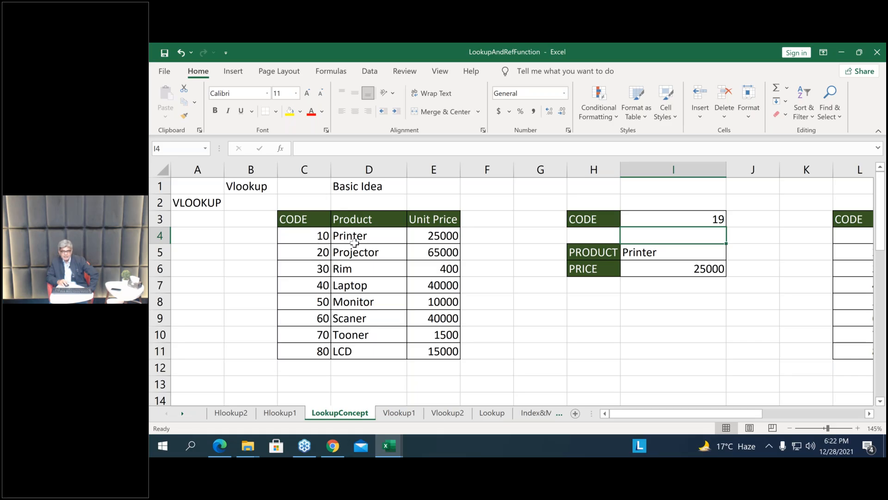
Change the lookup code in cell I3 to 39 to test another code missing from the table
double_click(703, 216)
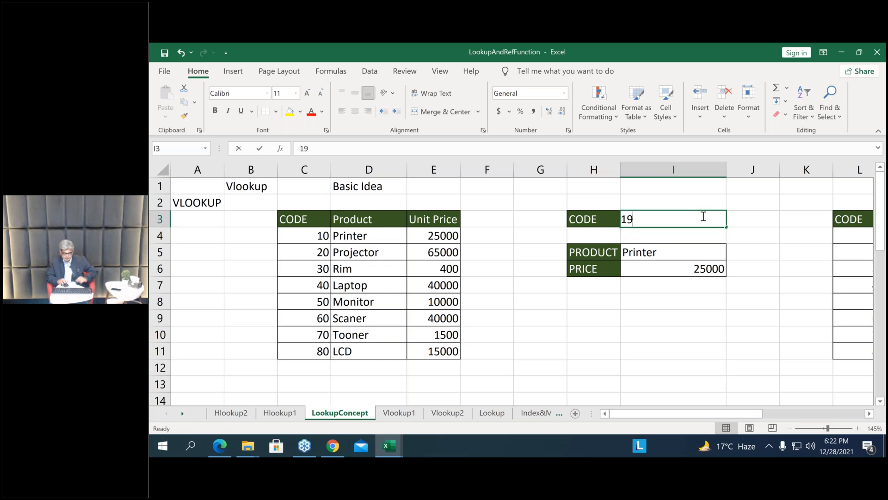
key("BackSpace")
key("BackSpace")
type("39")
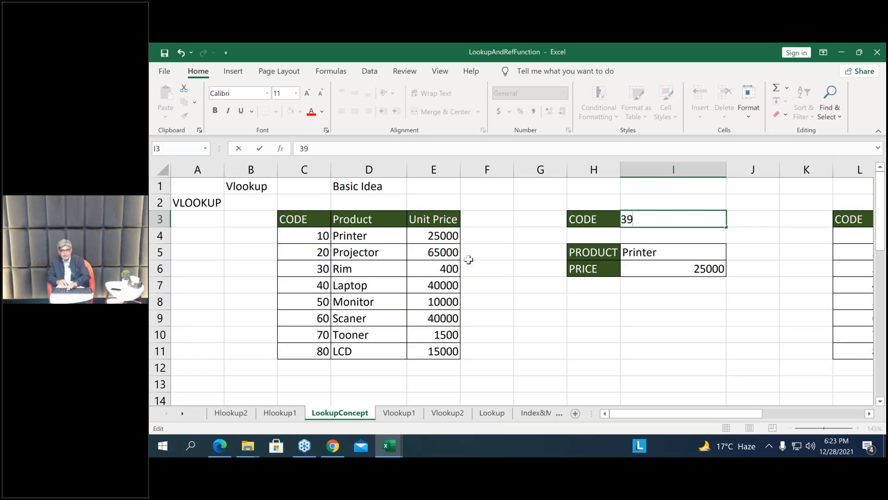
key("Return")
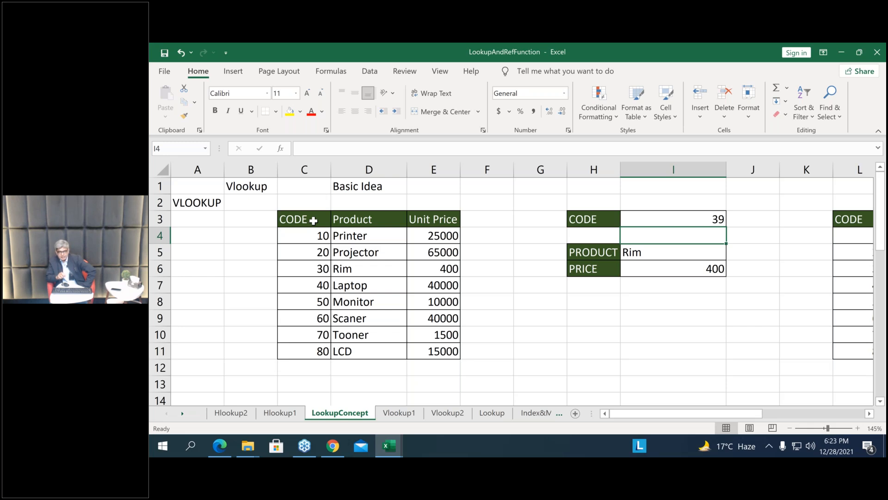
Add FALSE for an exact match to the PRODUCT formula in I5, making it =VLOOKUP(I3,C3:E11,2,FALSE)
left_click(663, 255)
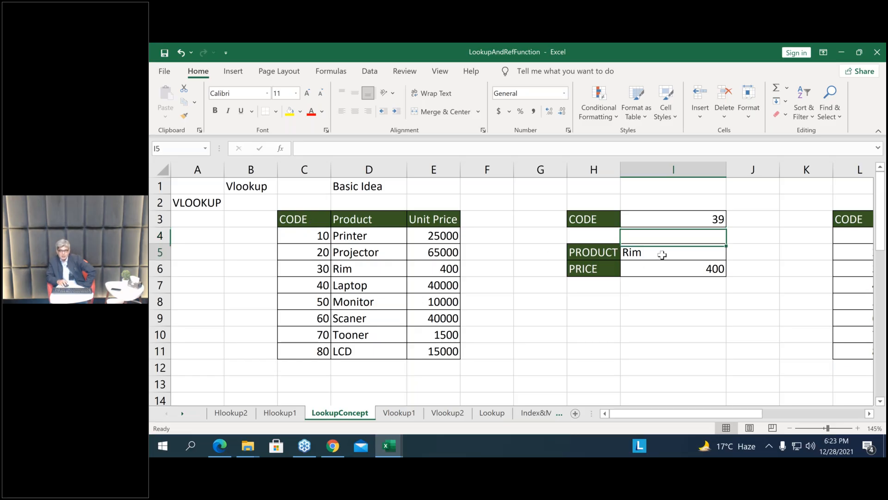
key("F2")
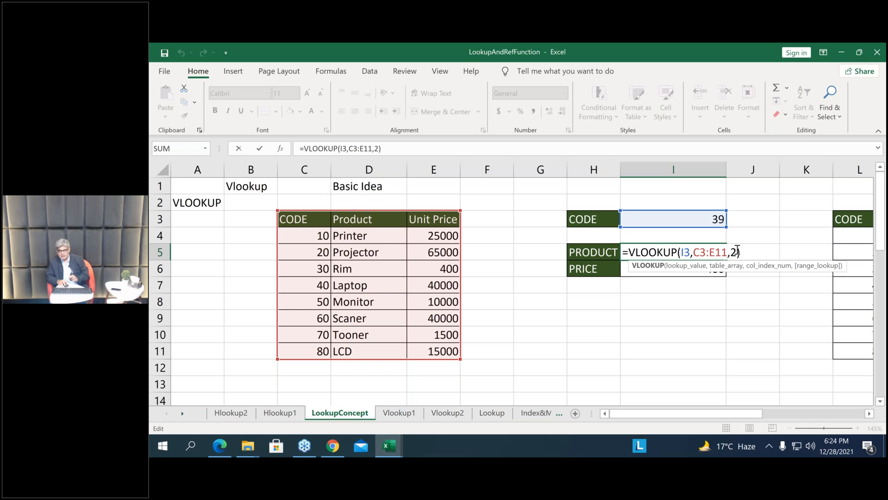
left_click(738, 250)
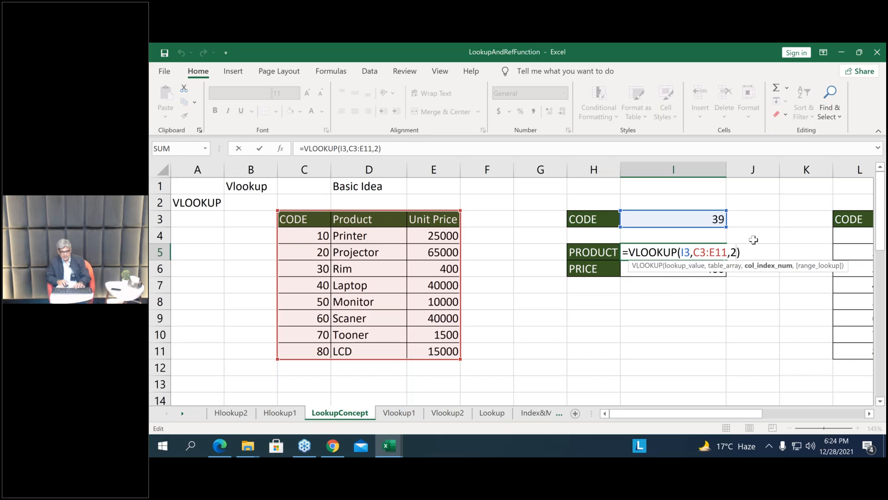
type(",")
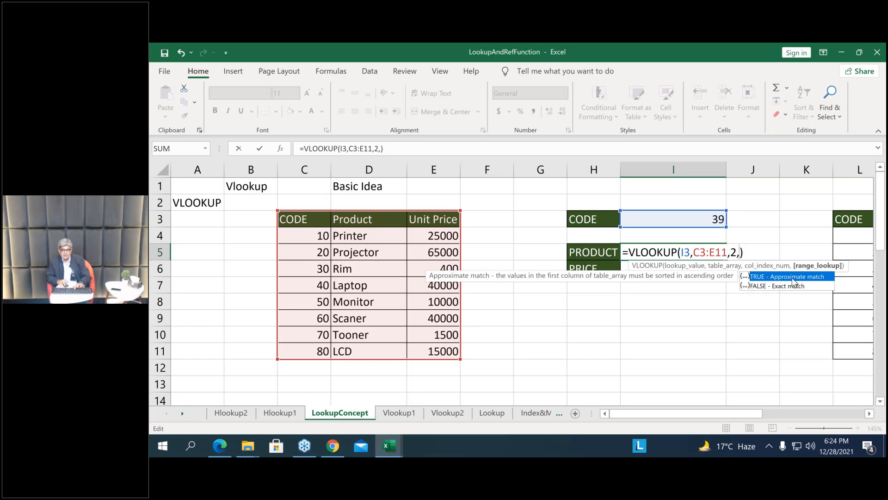
double_click(769, 287)
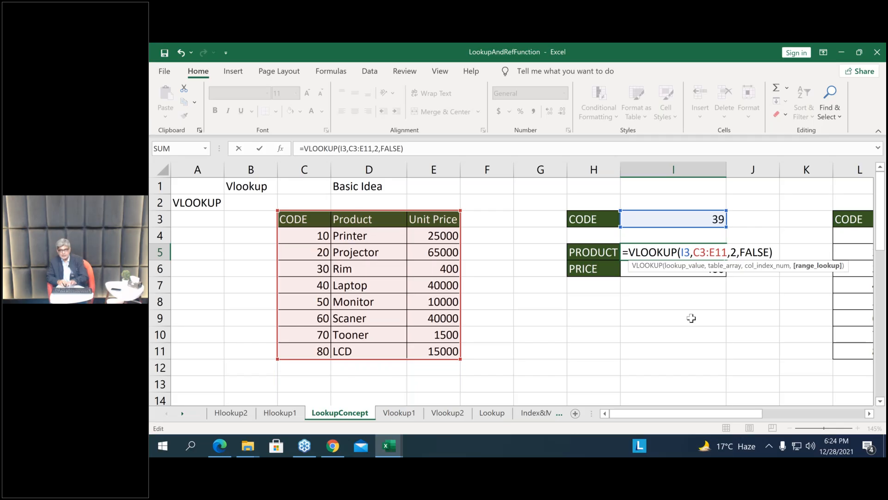
key("Return")
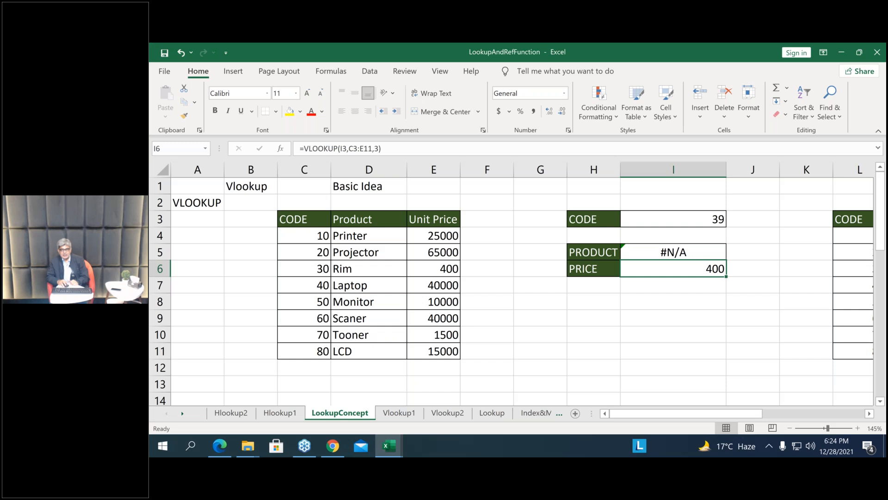
Add 0 for an exact match to the PRICE formula in I6, making it =VLOOKUP(I3,C3:E11,3,0)
double_click(729, 271)
left_click(741, 270)
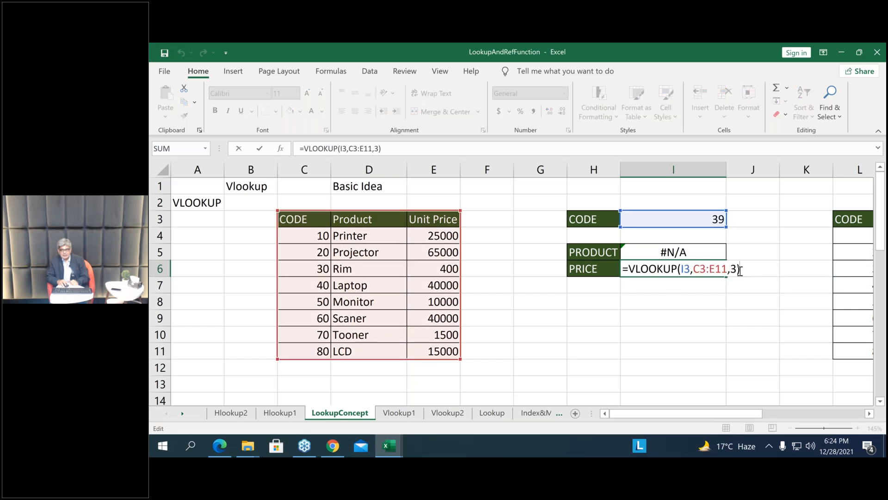
type(",0")
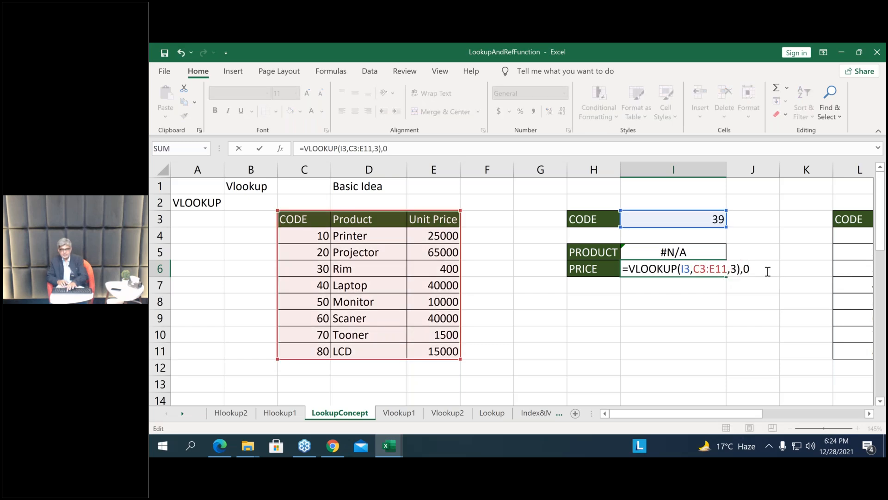
key("BackSpace")
key("BackSpace")
key("BackSpace")
key("BackSpace")
type("3,")
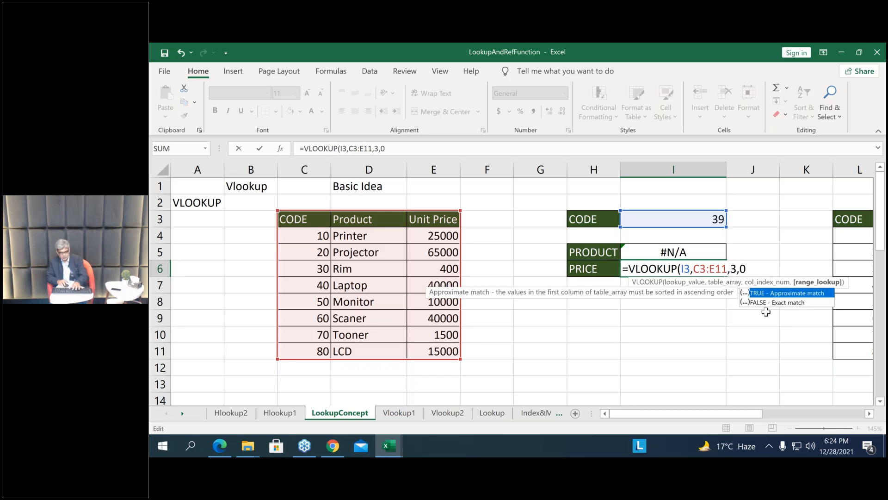
type(")")
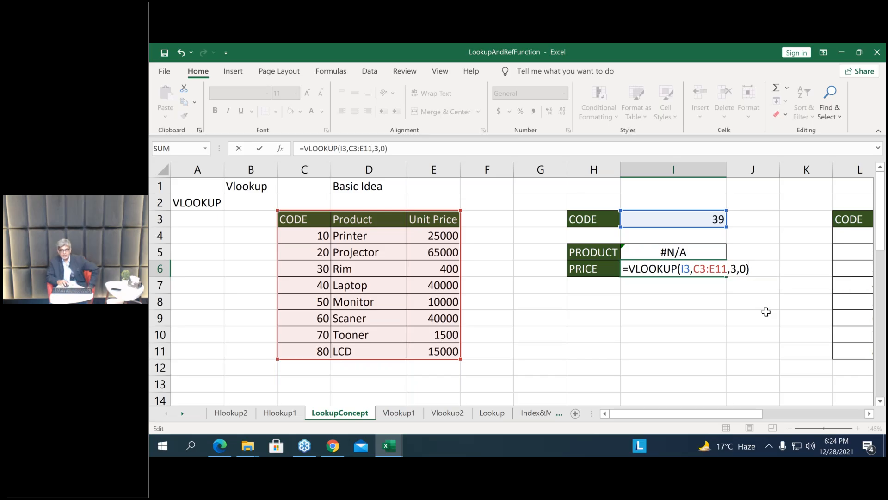
key("Return")
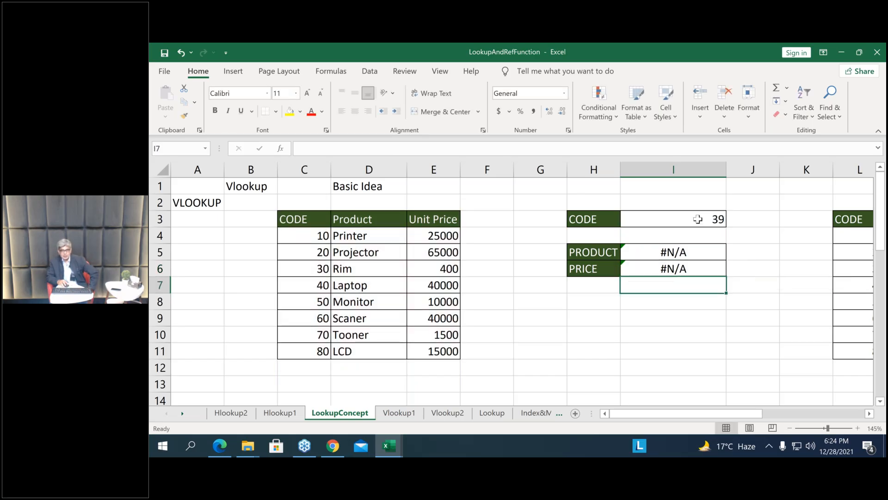
Test the exact-match formulas with the existing codes 10 and 20 in cell I3
left_click(698, 219)
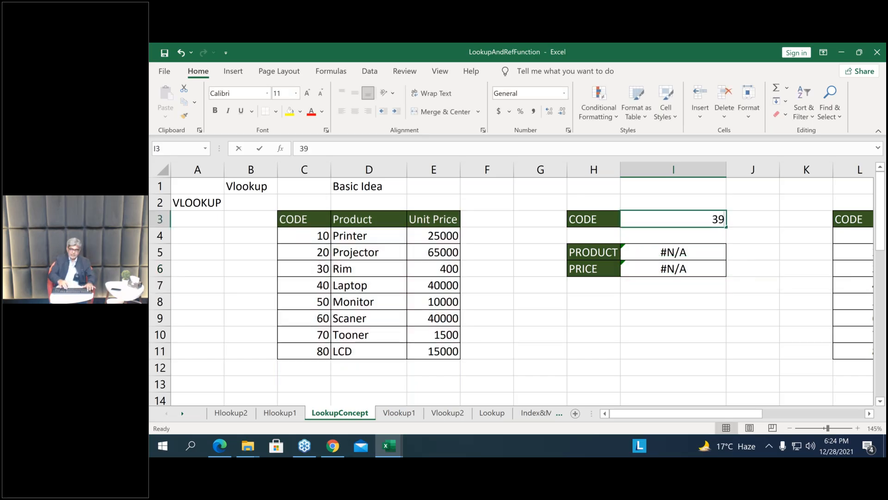
type("10")
key("Return")
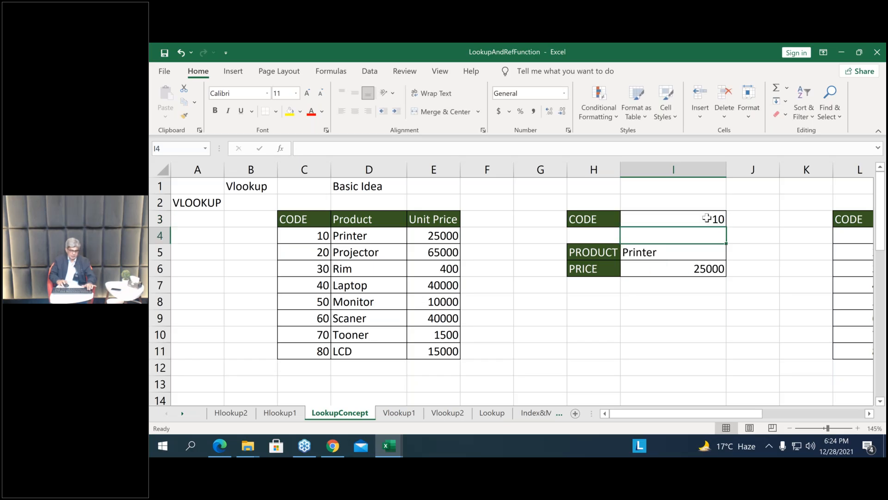
left_click(708, 221)
key("BackSpace")
key("BackSpace")
type("20")
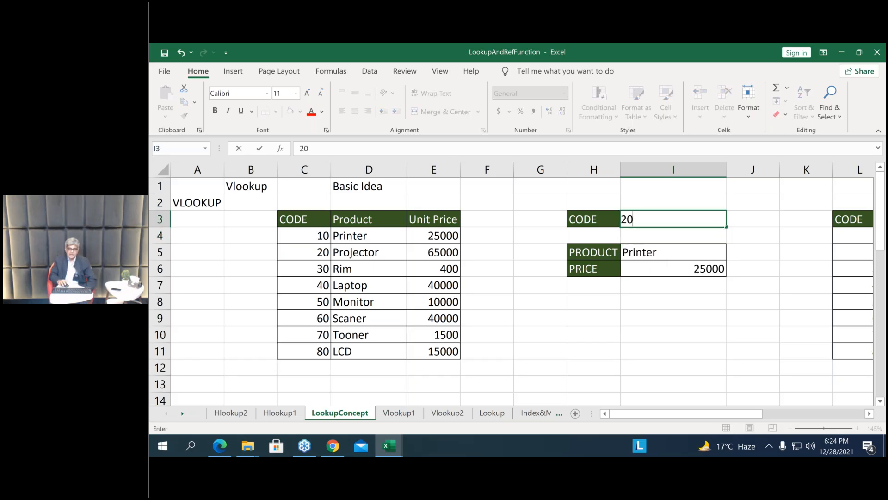
key("Return")
Set the lookup code in cell I3 to 25 to test a code missing from the table
left_click(718, 216)
double_click(718, 216)
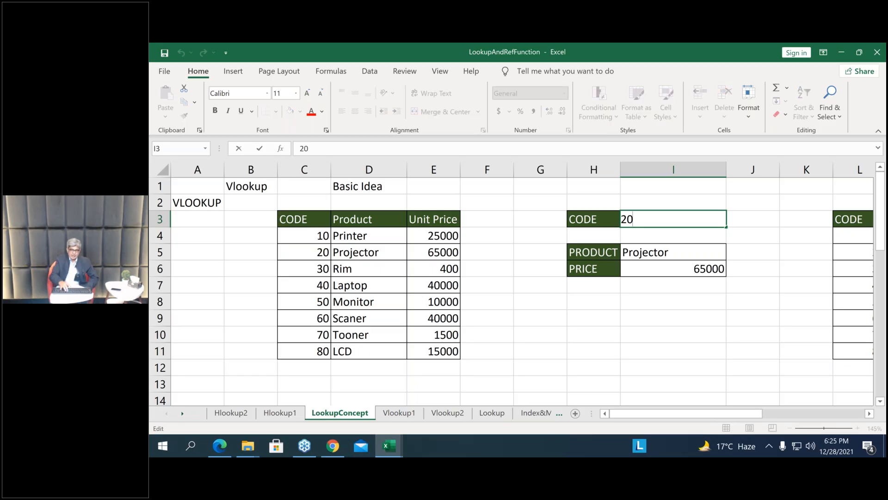
key("BackSpace")
type("5")
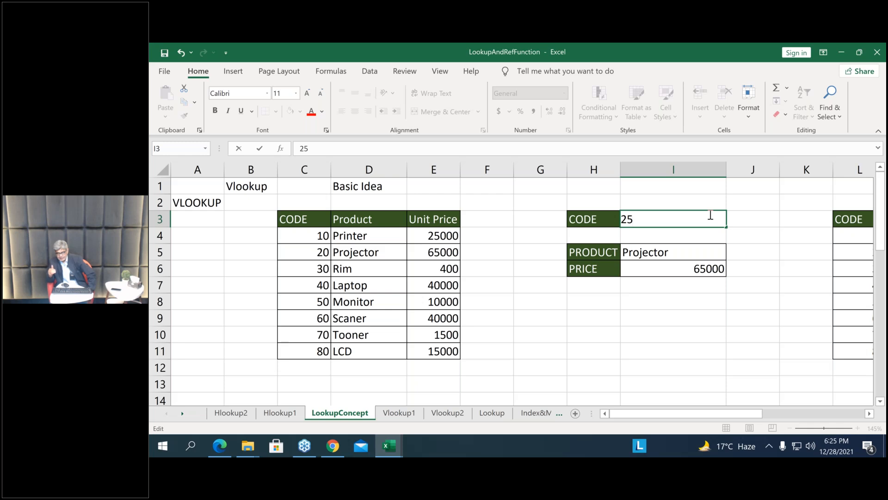
key("ctrl+Return")
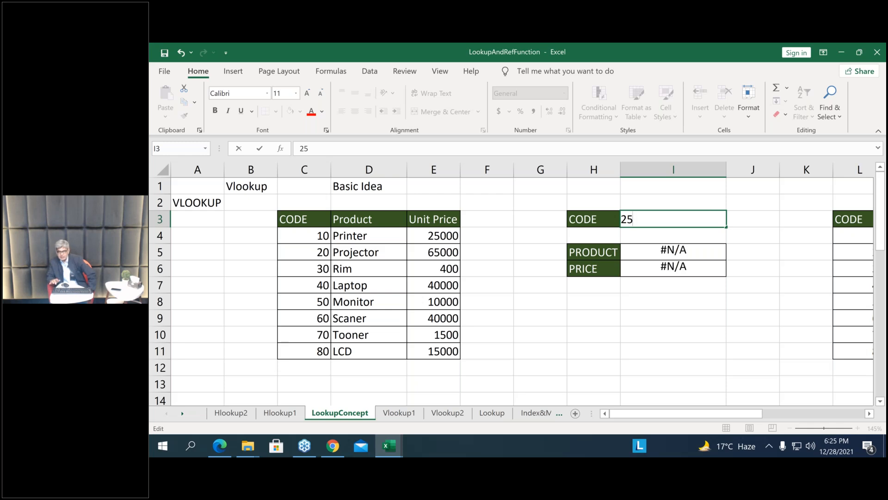
key("Return")
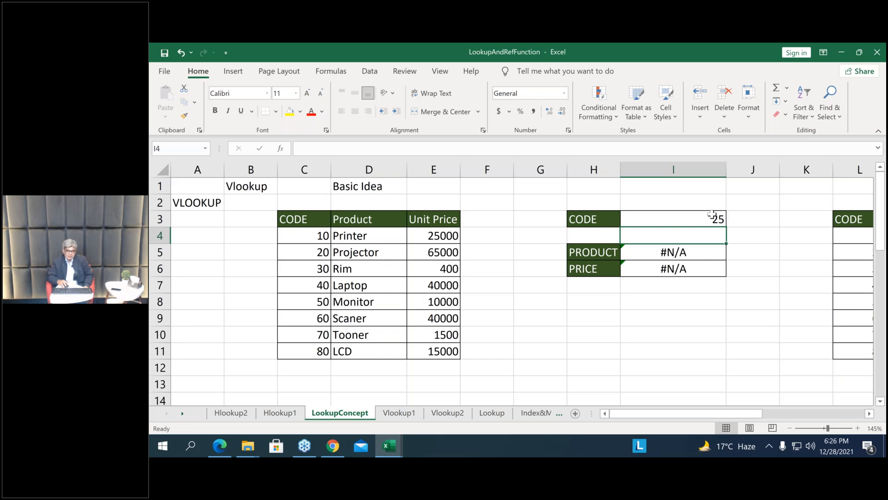
Enter the syntax note IFERROR(Formula,0 as plain text in cell I9
left_click(677, 252)
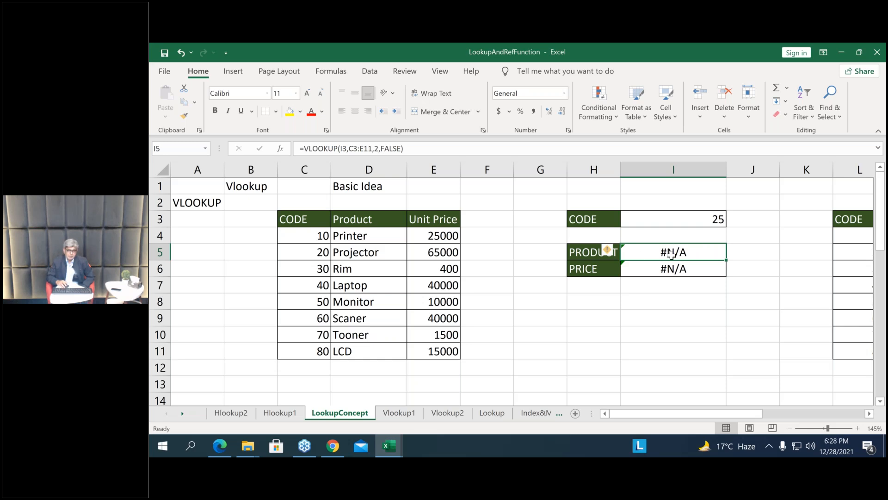
double_click(647, 318)
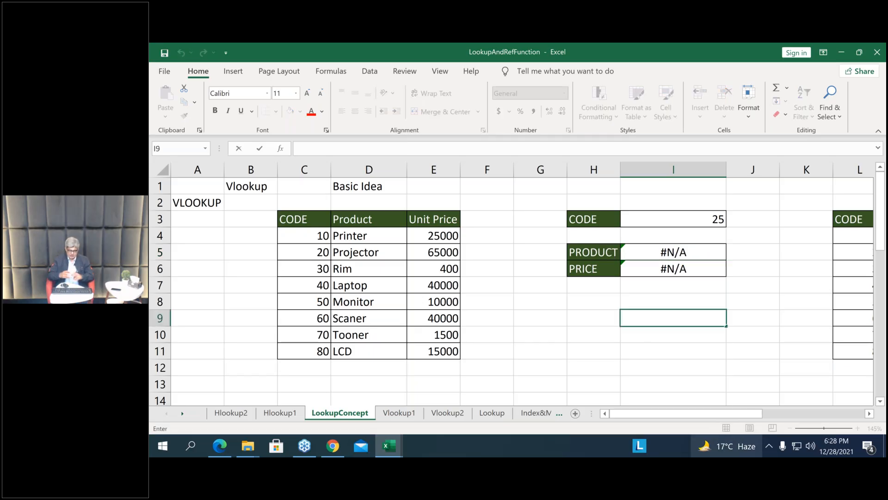
type("IFERROR")
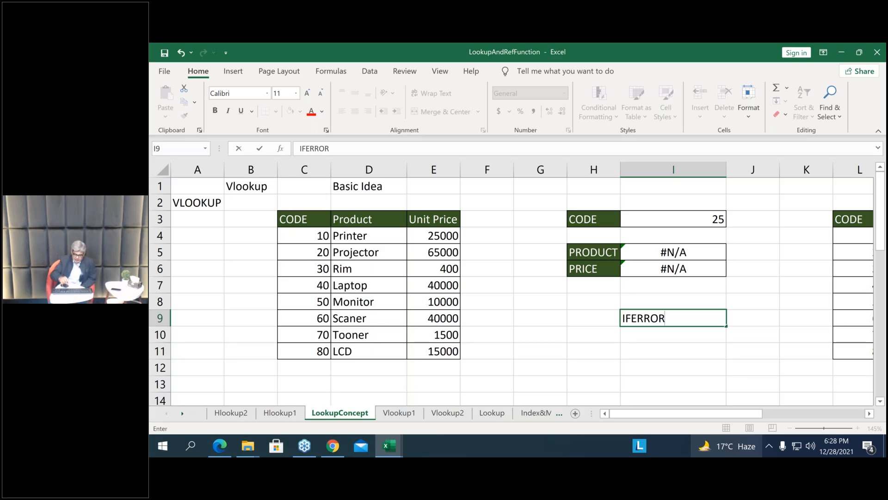
type("(")
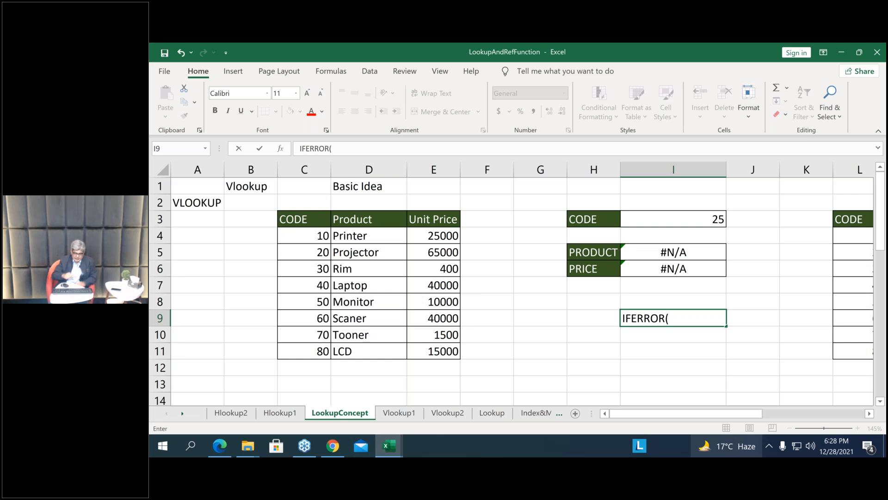
type("F")
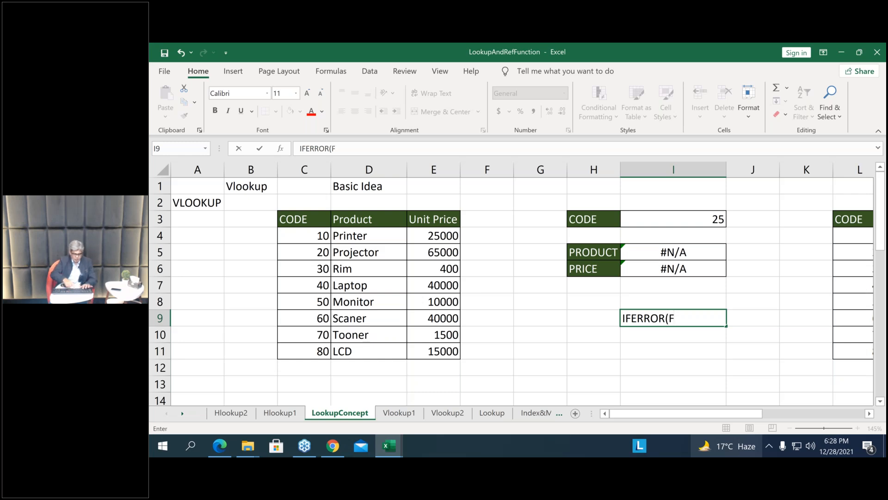
type("ormu")
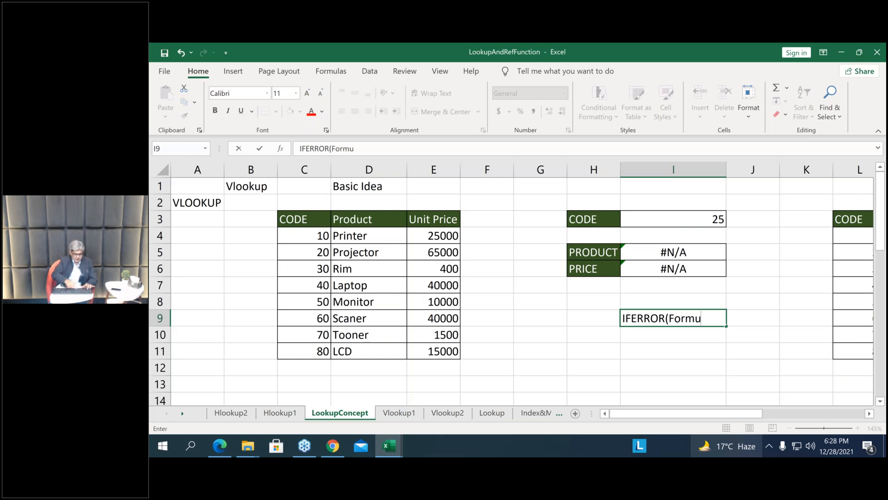
type("la,")
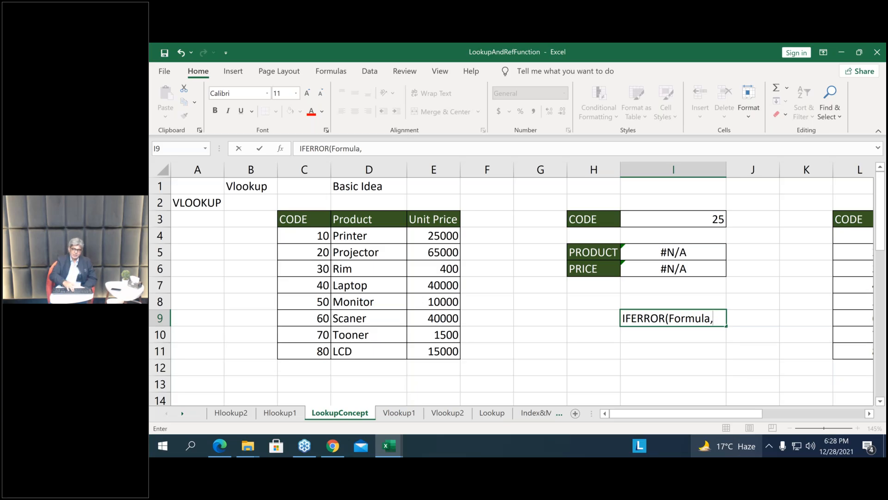
type("0")
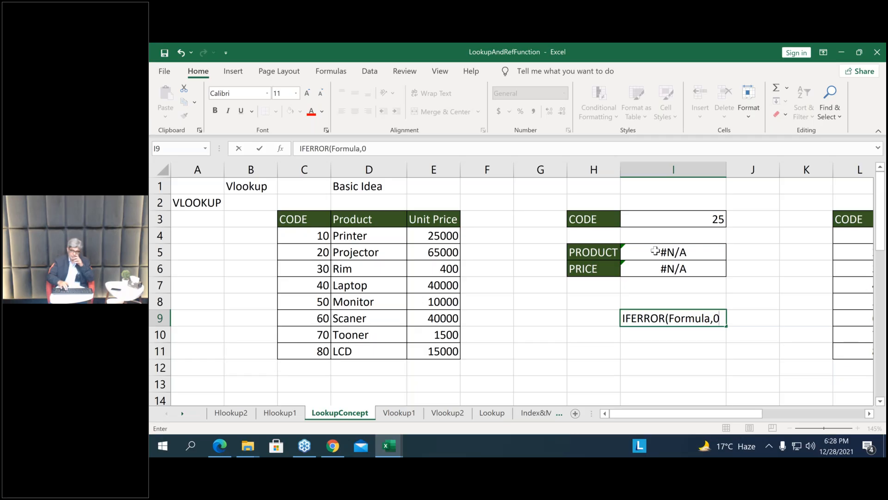
key("ctrl+Return")
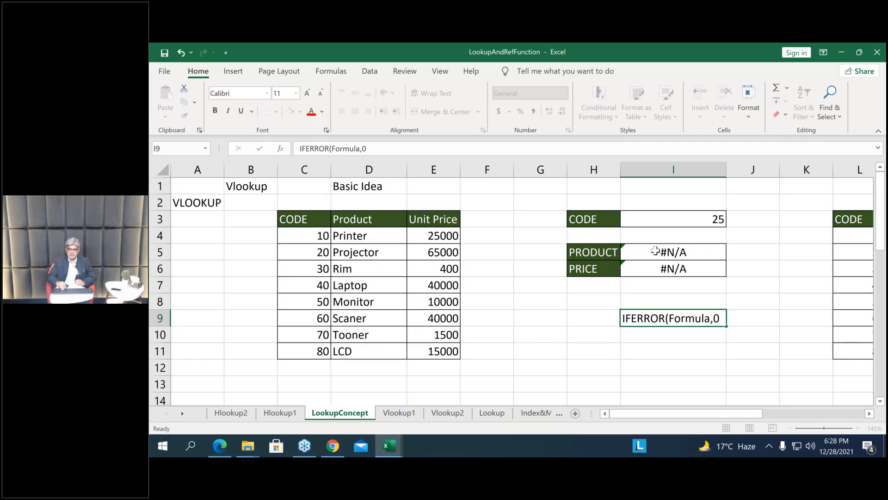
Wrap the existing VLOOKUP in the PRODUCT formula in I5 with IFERROR, leaving the formula open for its error value
key("Up")
key("Up")
key("Up")
key("Up")
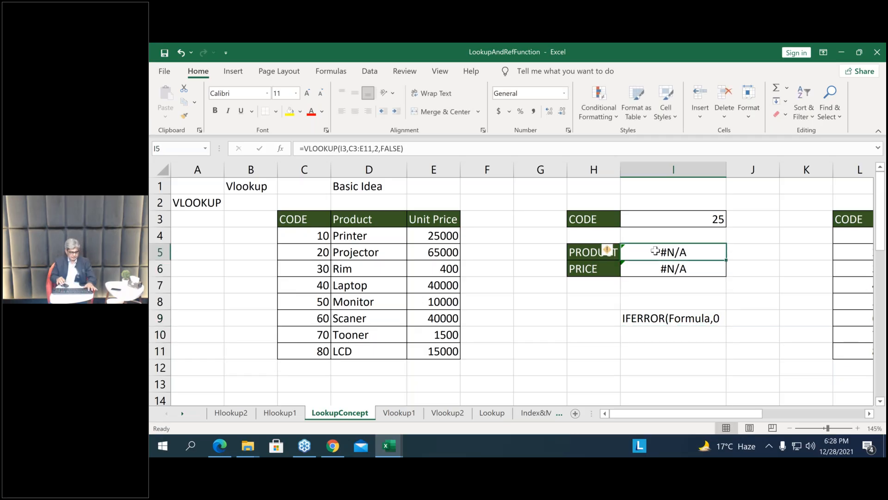
double_click(655, 251)
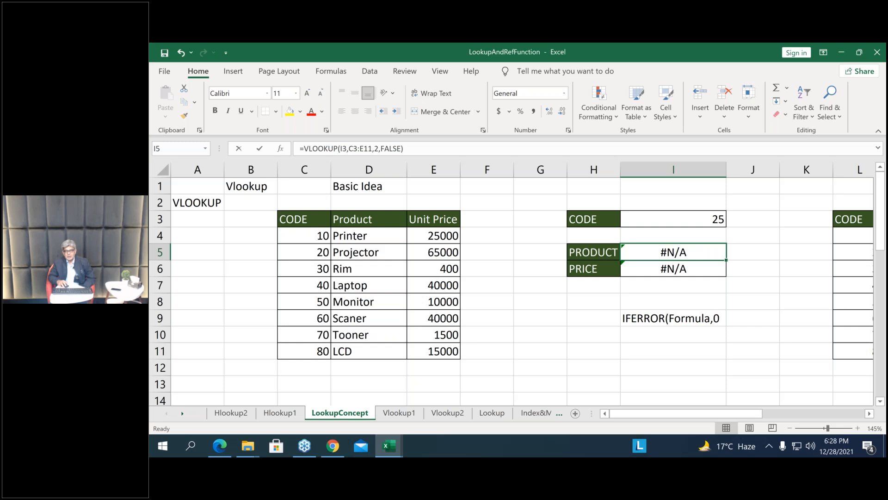
left_click(629, 252)
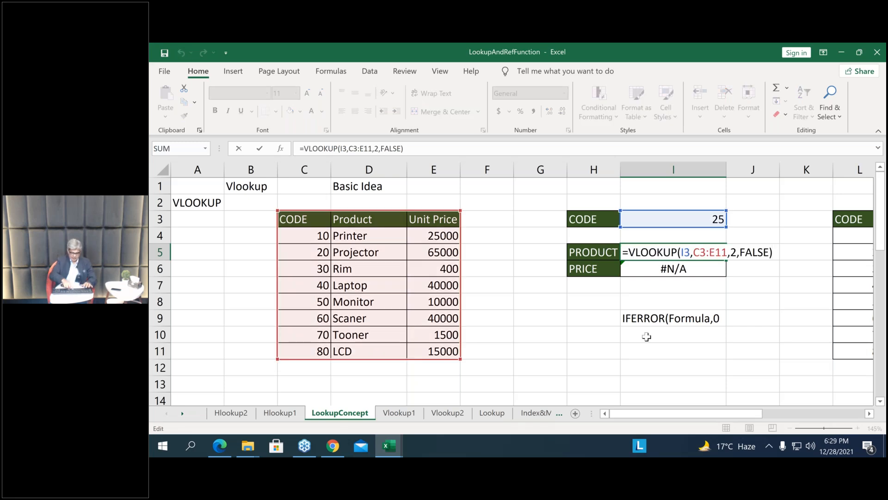
type("IF")
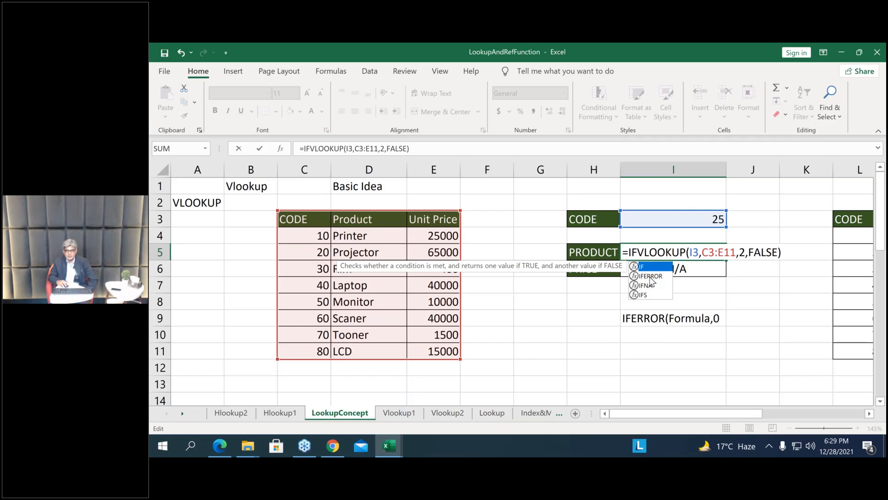
left_click(650, 277)
key("Tab")
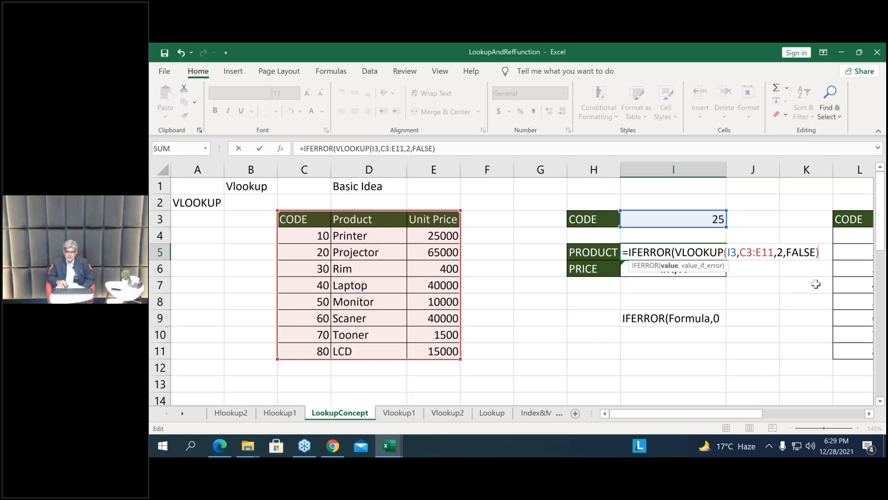
Add "No Data" as the value_if_error argument of the I5 formula, placed on its own second line
type(",\"")
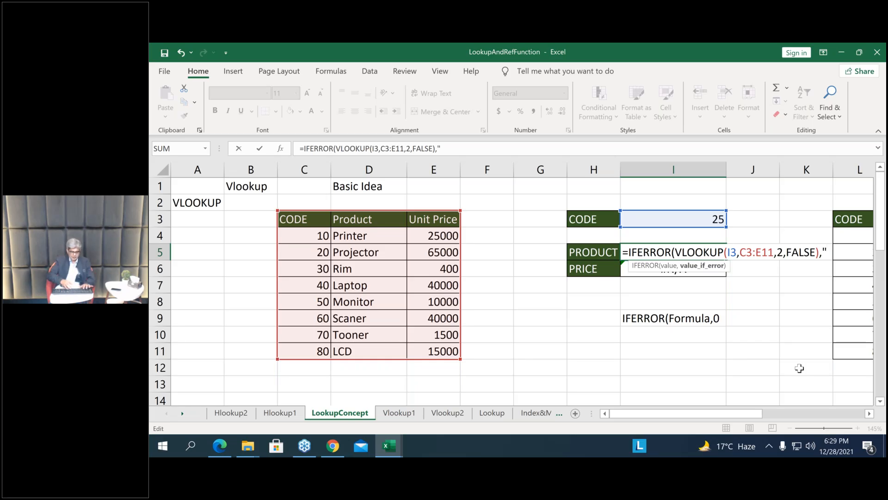
type("No Data")
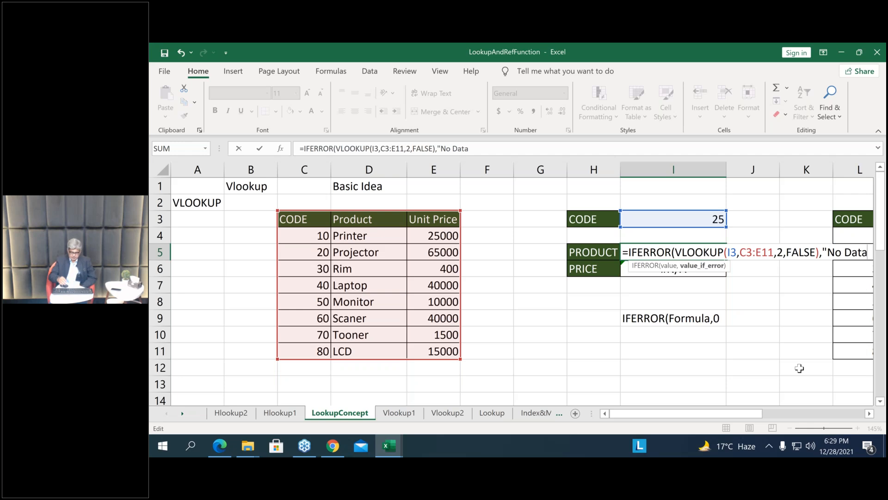
type("\"")
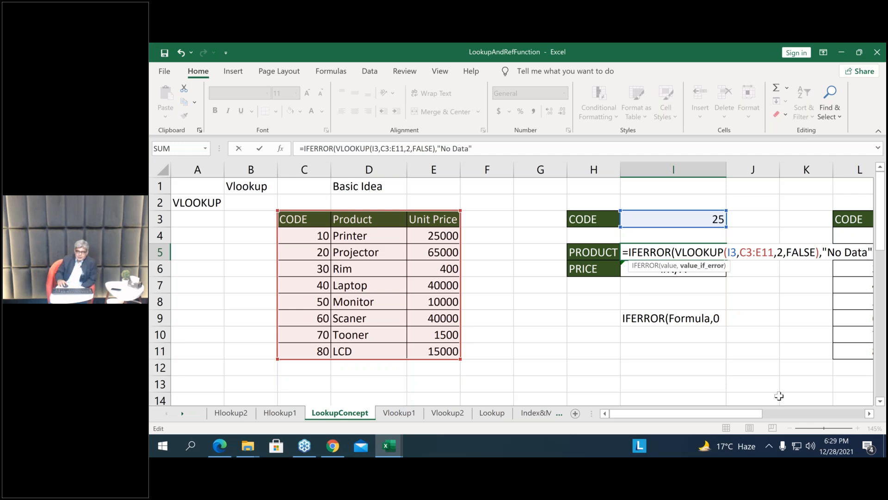
left_click_drag(737, 416, 811, 425)
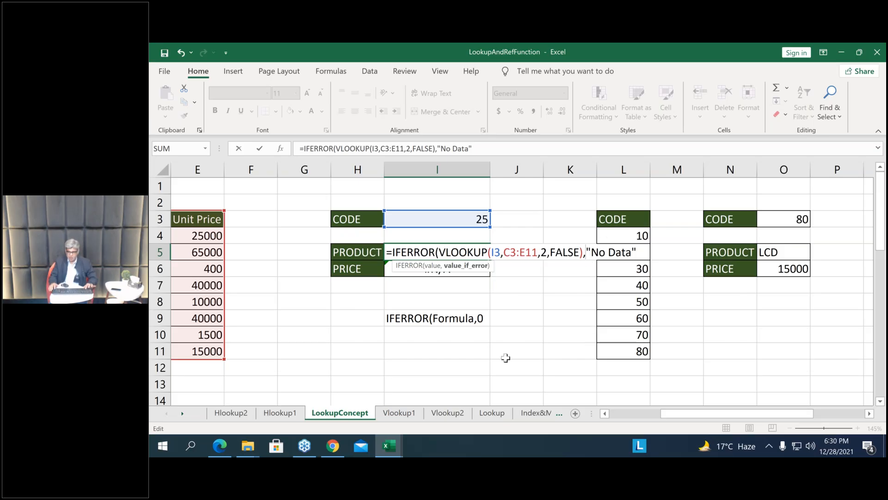
key("alt+Return")
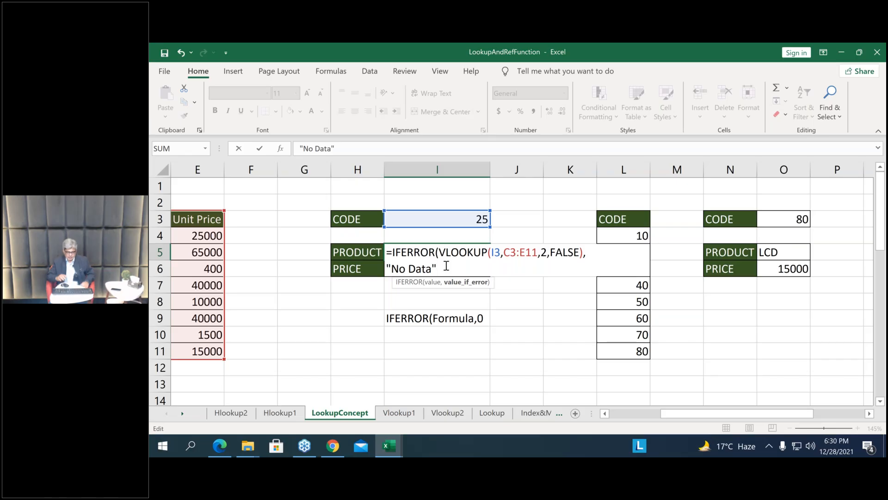
Try to add a copy of VLOOKUP(I3,C3:E11,2,FALSE) as a third IFERROR argument on a new line in I5
type(",")
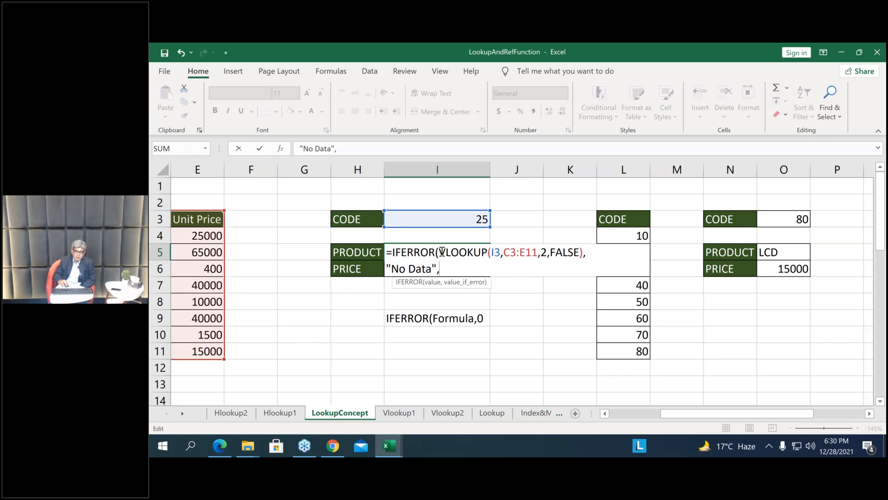
left_click_drag(439, 252, 583, 252)
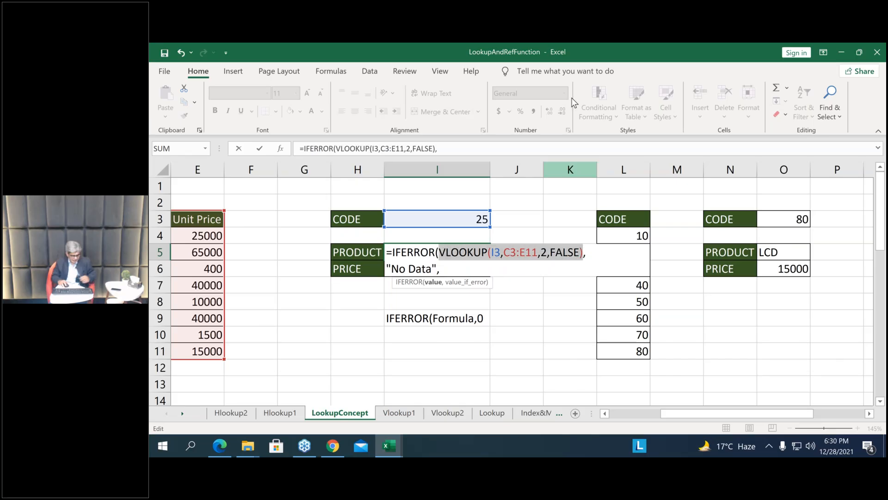
key("ctrl+c")
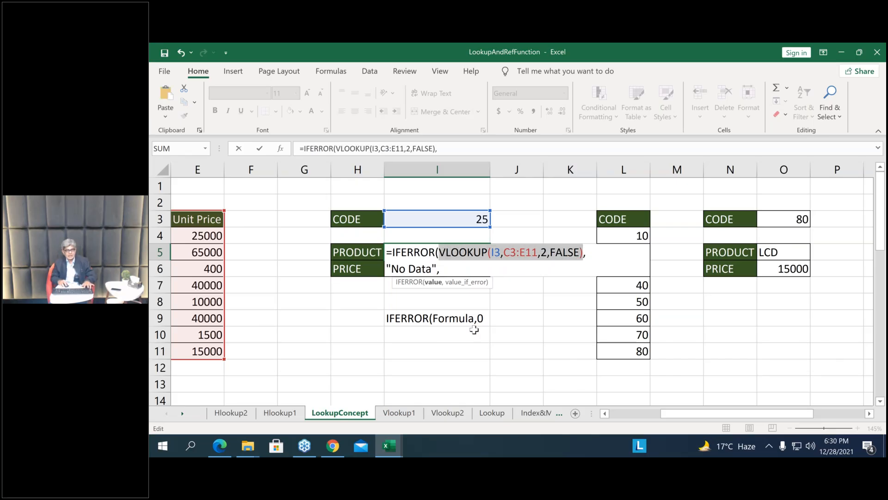
left_click(455, 269)
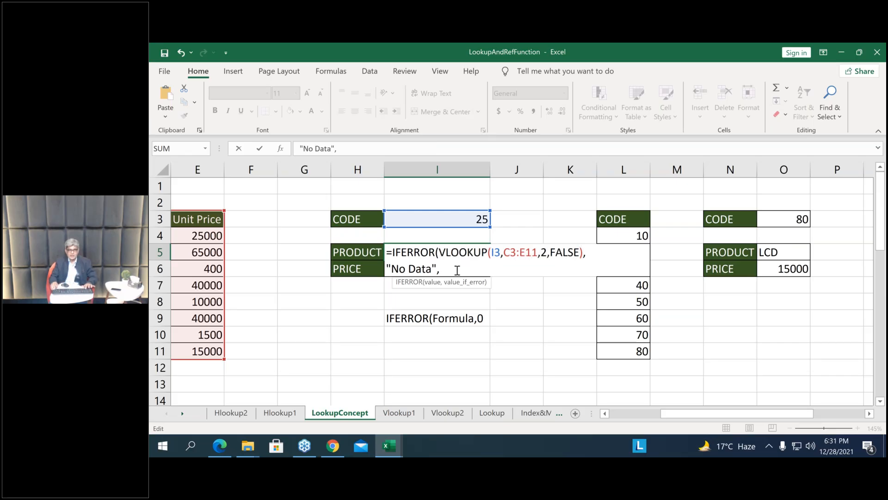
key("alt+Return")
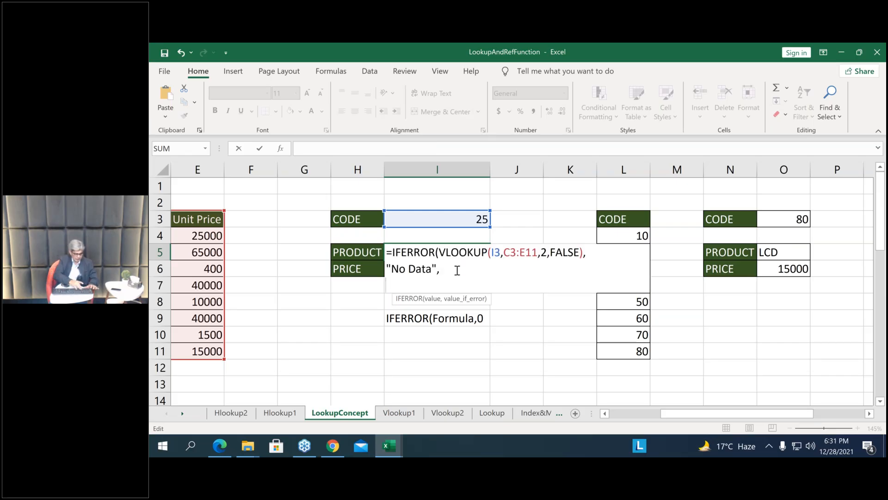
key("ctrl+v")
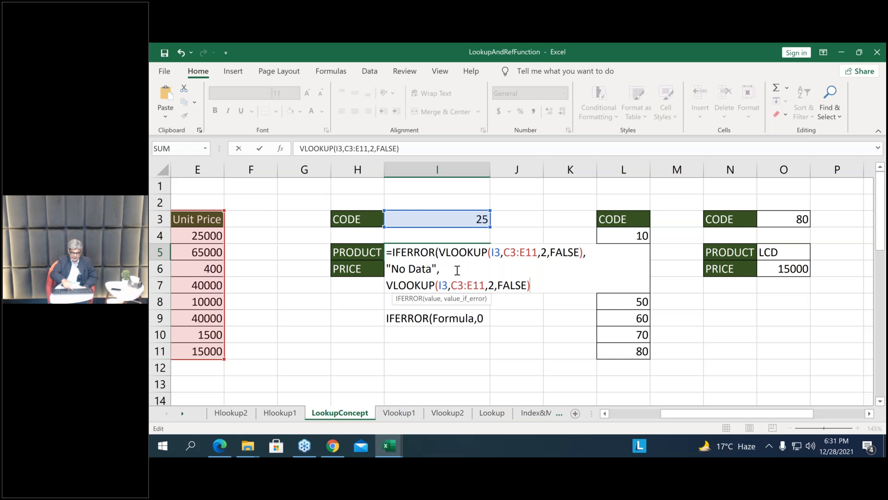
type(")")
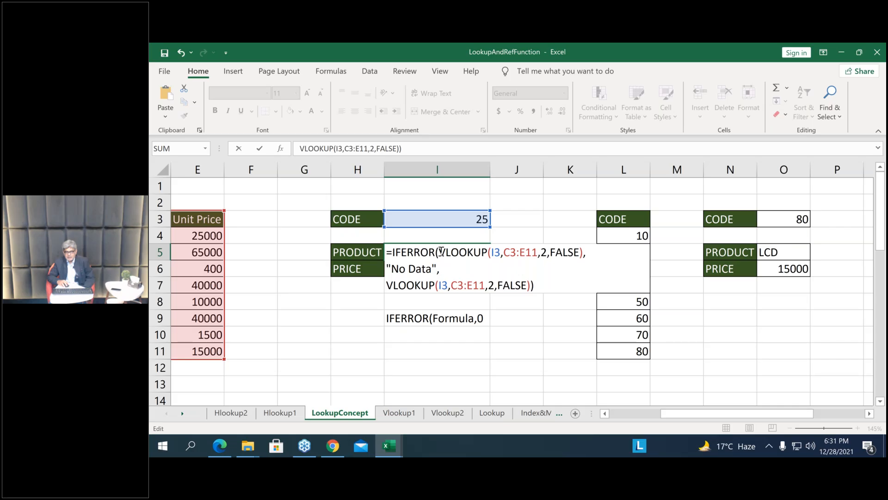
left_click_drag(440, 252, 586, 253)
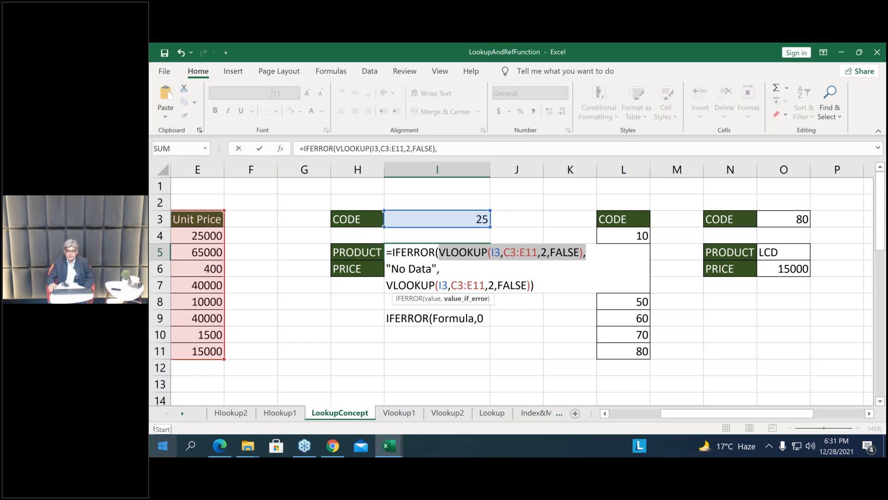
key("Return")
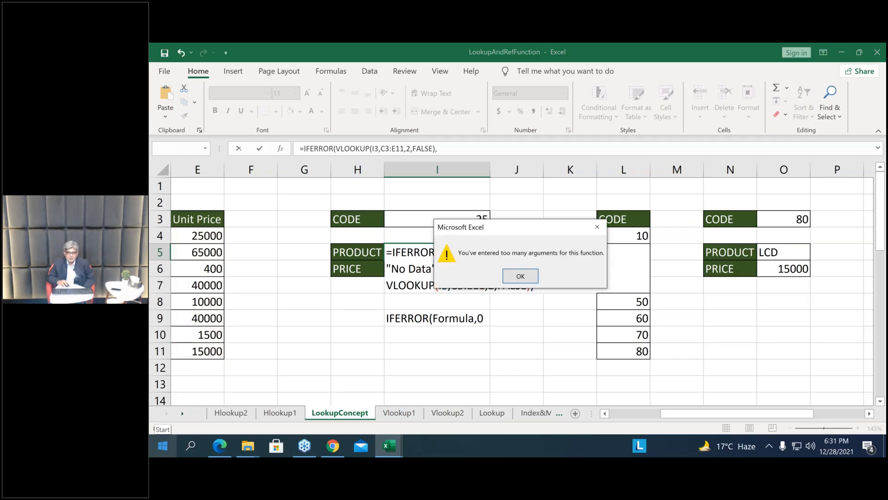
left_click(521, 276)
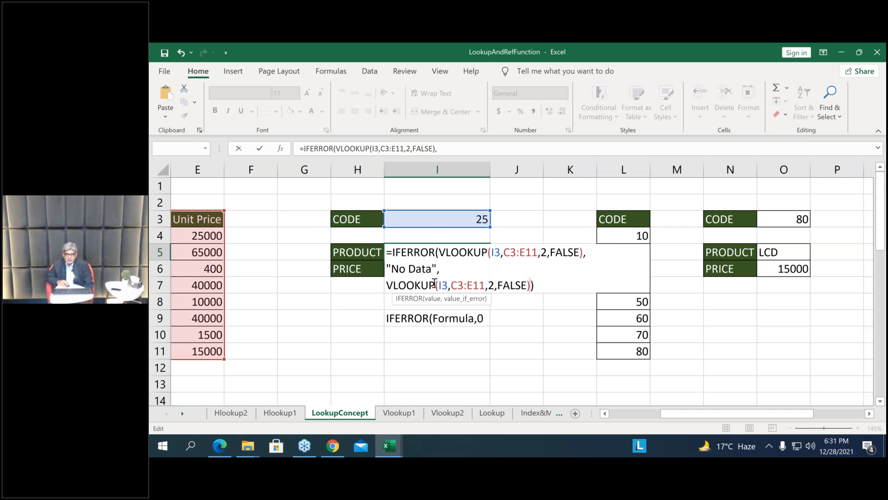
Remove the extra VLOOKUP argument from I5 and complete the formula as =IFERROR(VLOOKUP(I3,C3:E11,2,FALSE),"No Data")
left_click(540, 284)
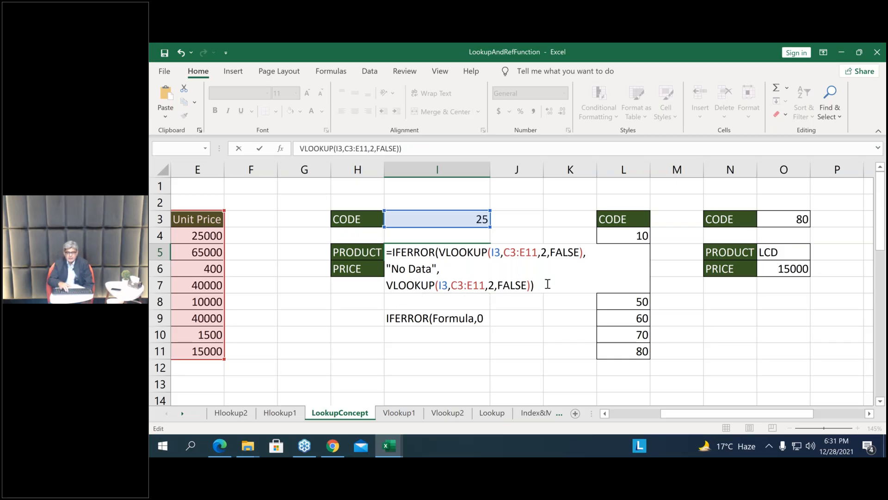
key("BackSpace")
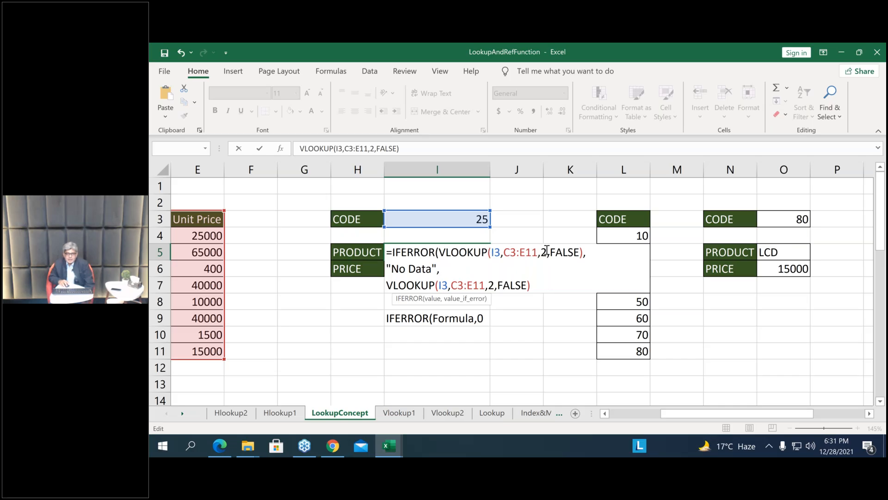
left_click(453, 270)
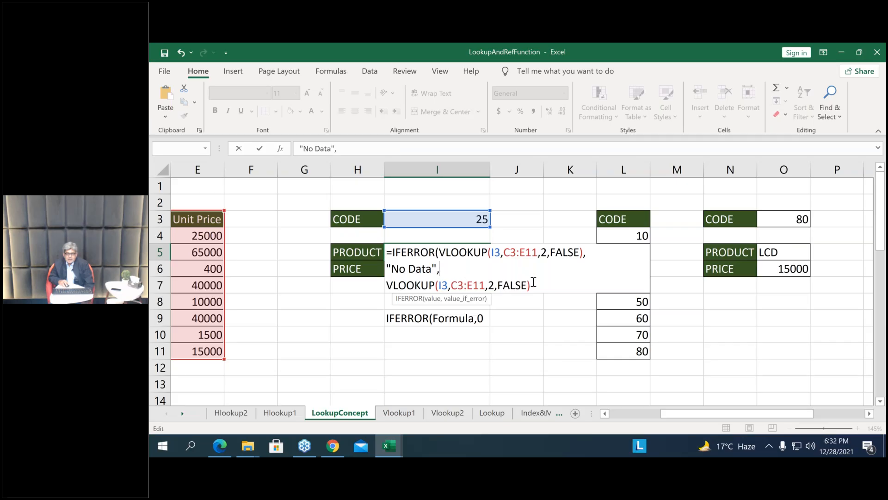
key("BackSpace")
type(")")
left_click_drag(533, 285, 387, 284)
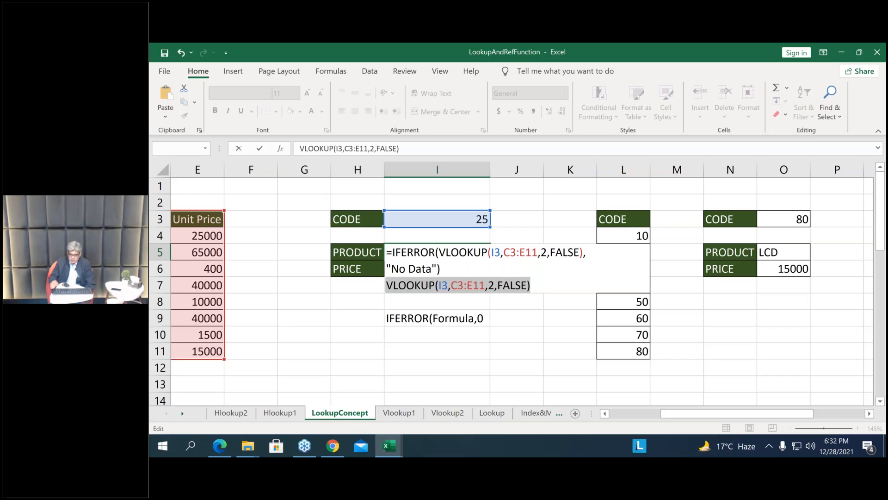
key("BackSpace")
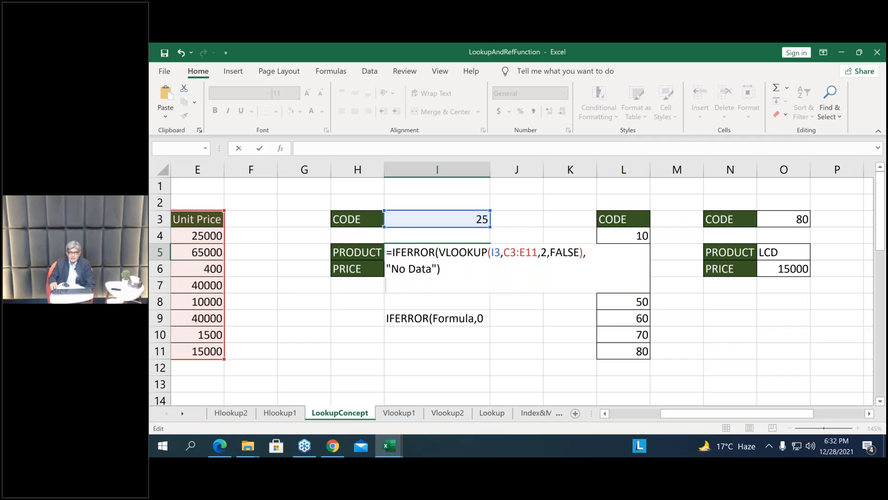
key("Return")
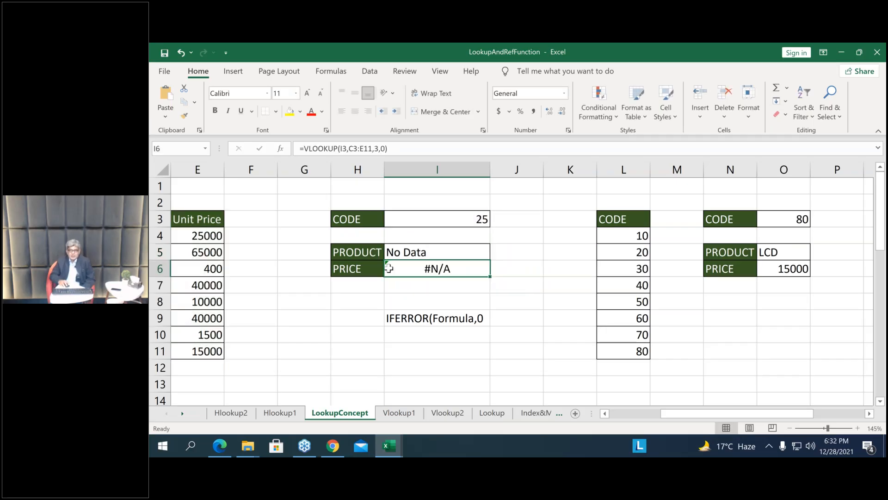
Review the arguments of the IFERROR formula in the PRODUCT cell I5
key("Up")
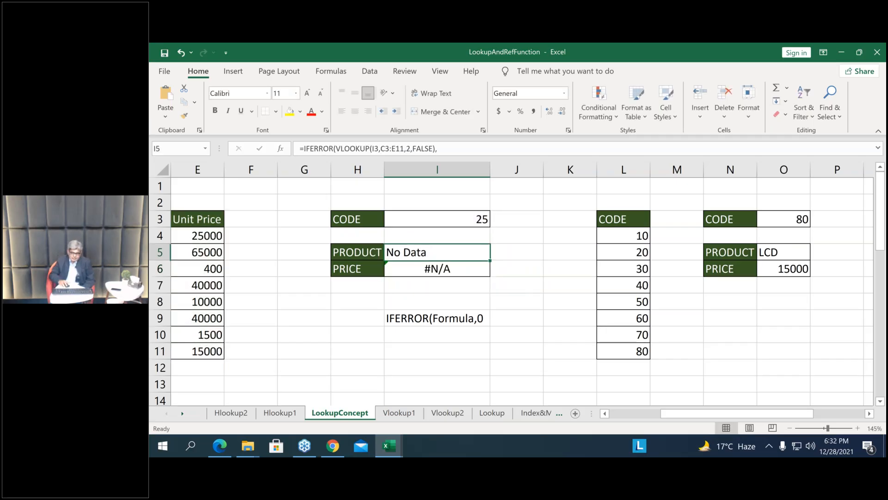
key("F2")
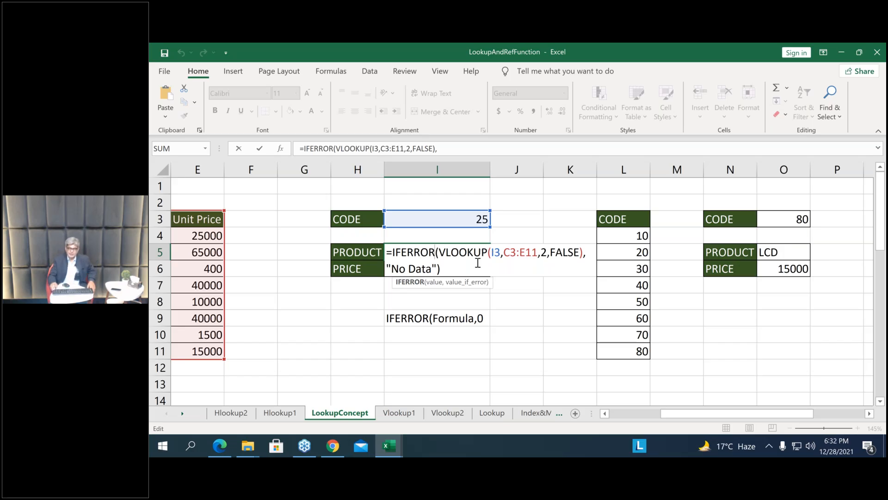
key("Return")
Wrap the VLOOKUP(I3,C3:E11,3,0) in the PRICE cell I6 with IFERROR
key("F2")
left_click(392, 269)
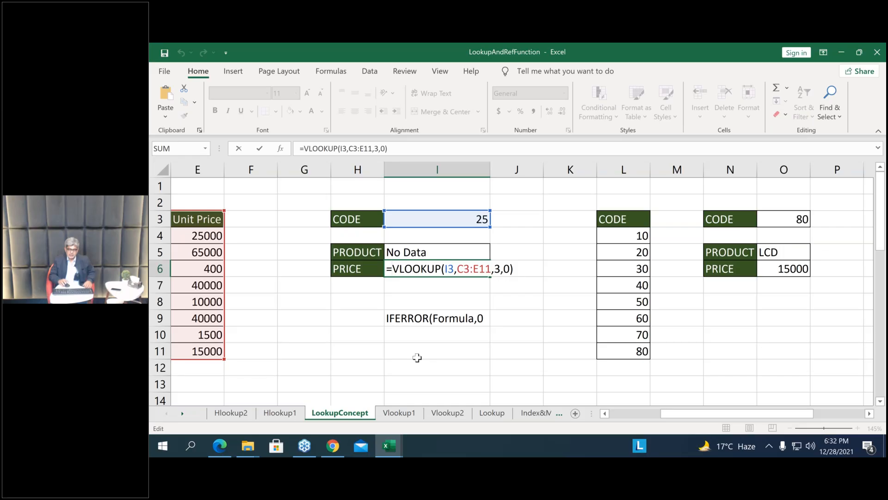
type("IF")
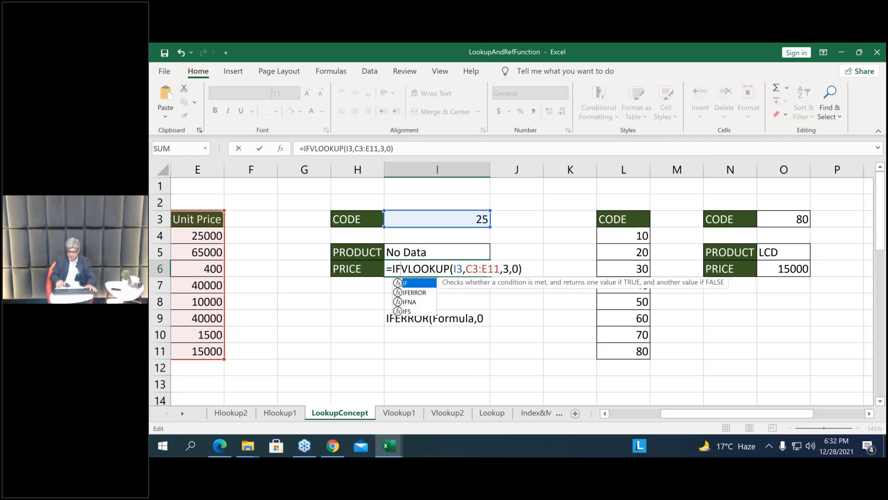
key("Down")
key("Tab")
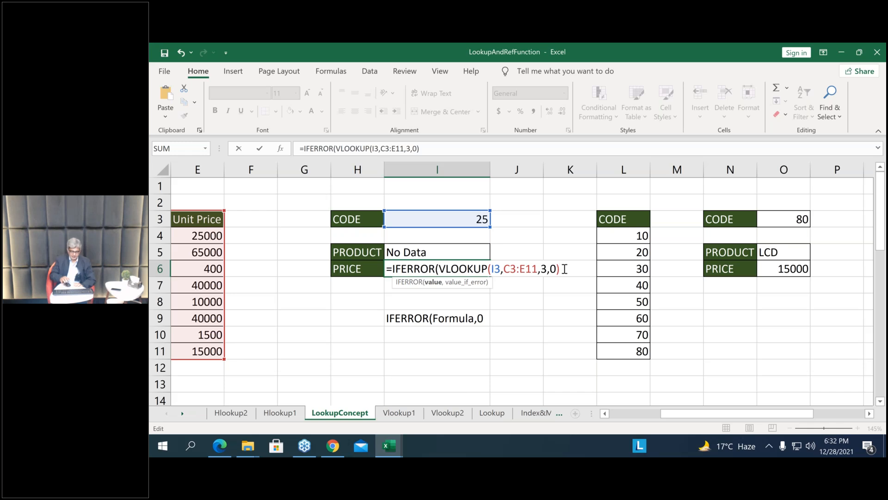
Add 0 as the value_if_error argument and complete I6 as =IFERROR(VLOOKUP(I3,C3:E11,3,0),0)
type(",")
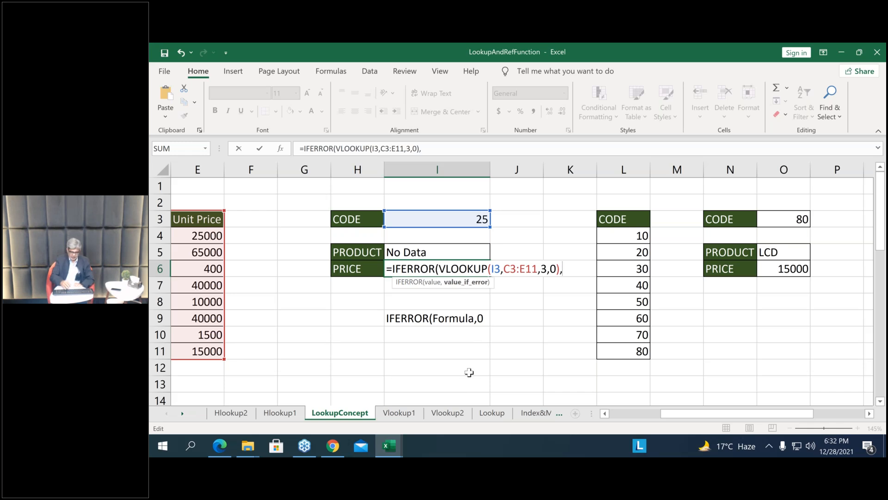
type("\"No")
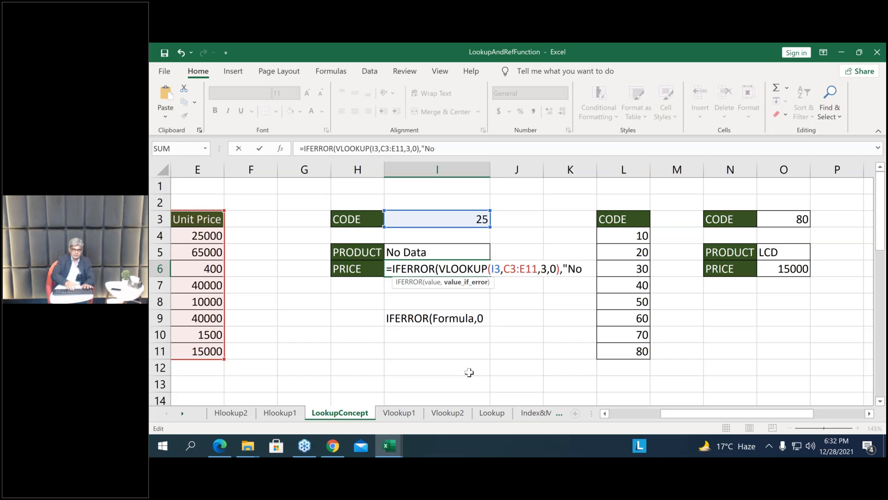
key("BackSpace")
key("BackSpace")
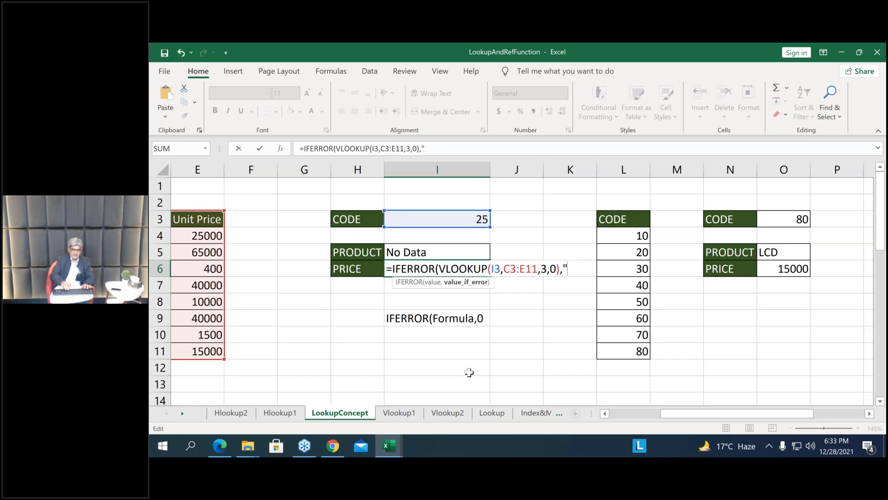
key("BackSpace")
type("0")
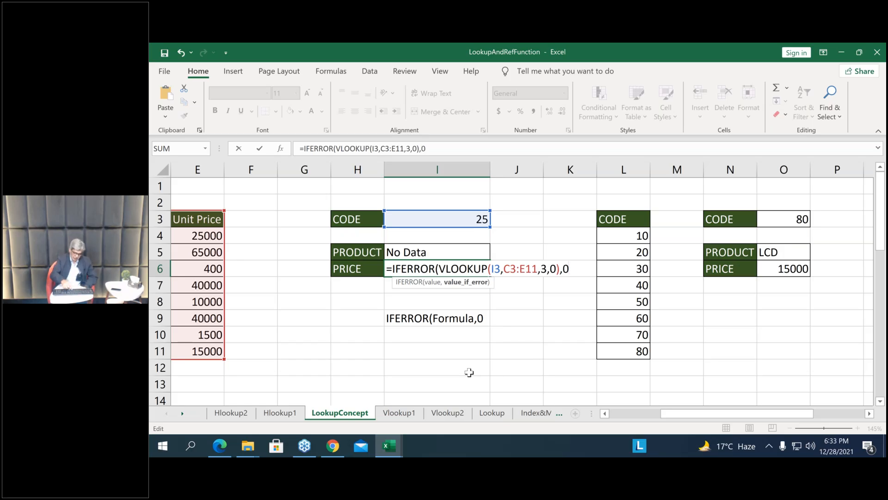
type(")")
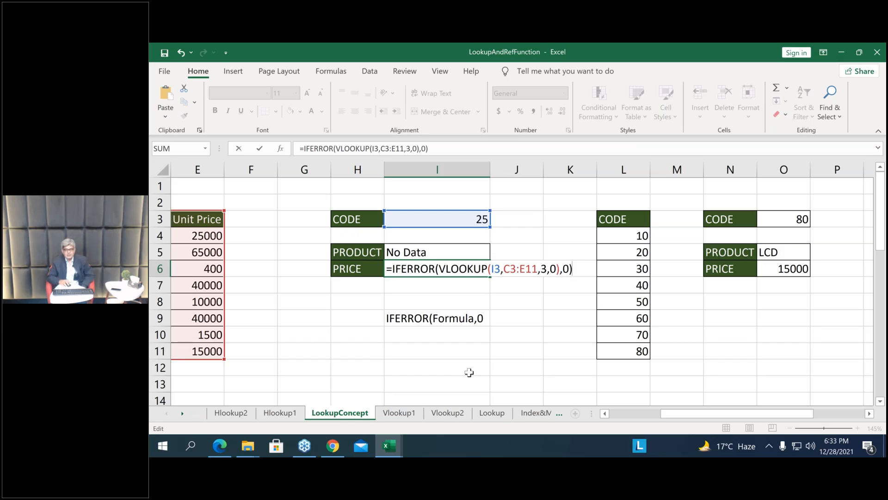
key("Return")
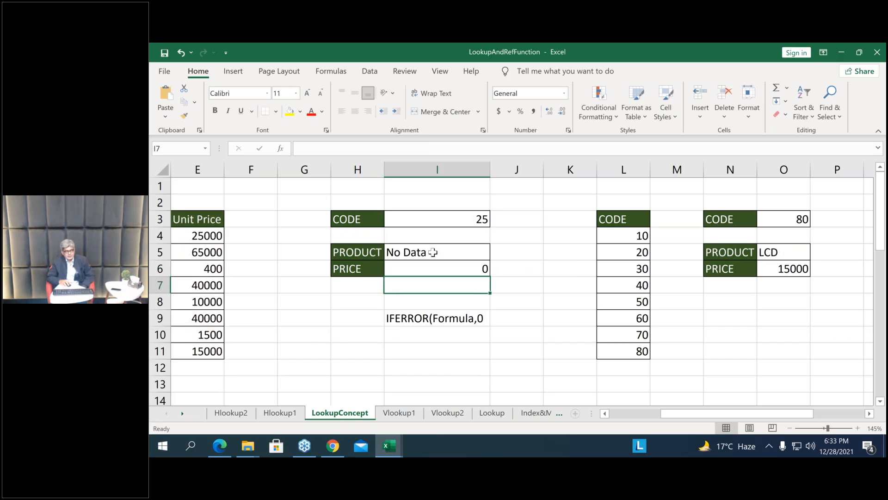
Compare the PRODUCT formula in I5 with the IFERROR syntax note in I9
double_click(432, 252)
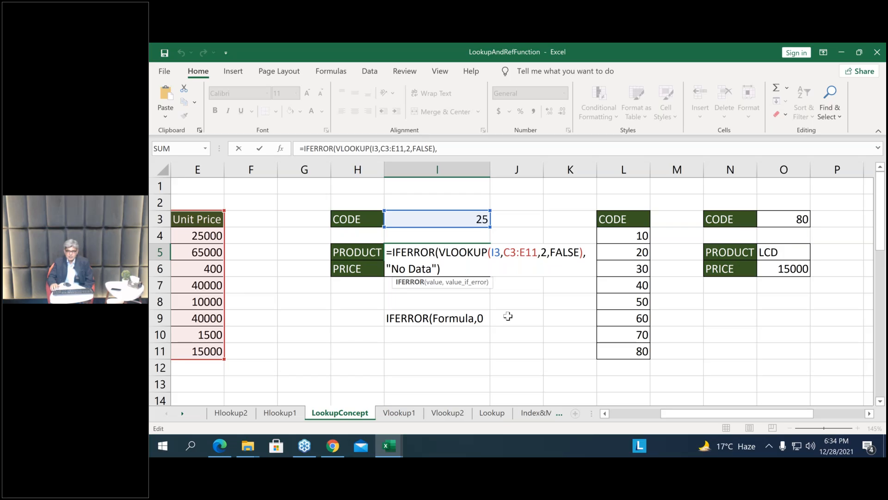
key("Return")
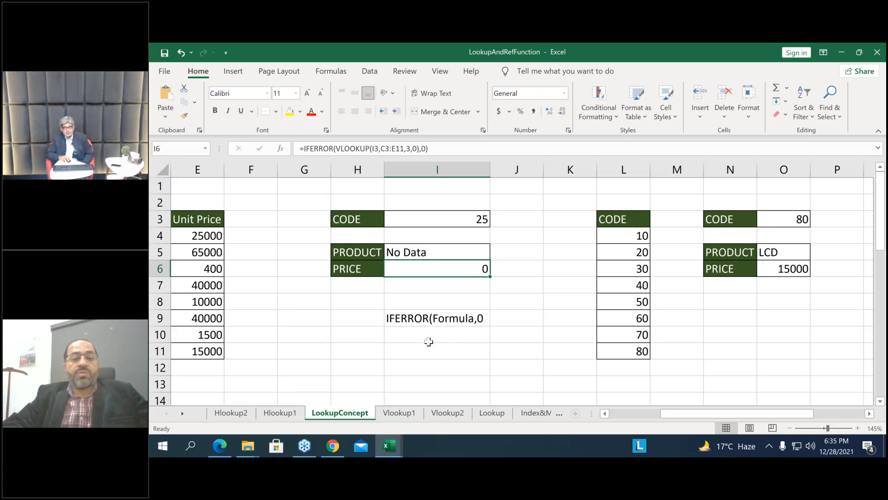
left_click(425, 333)
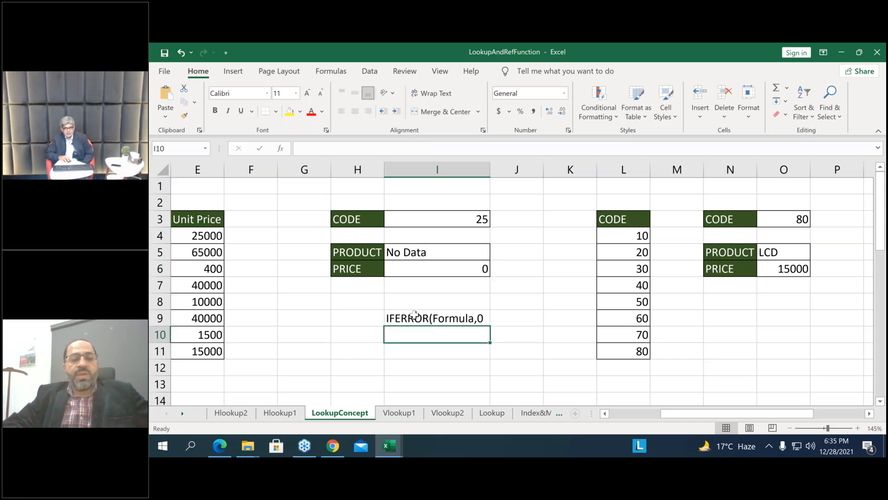
left_click(417, 316)
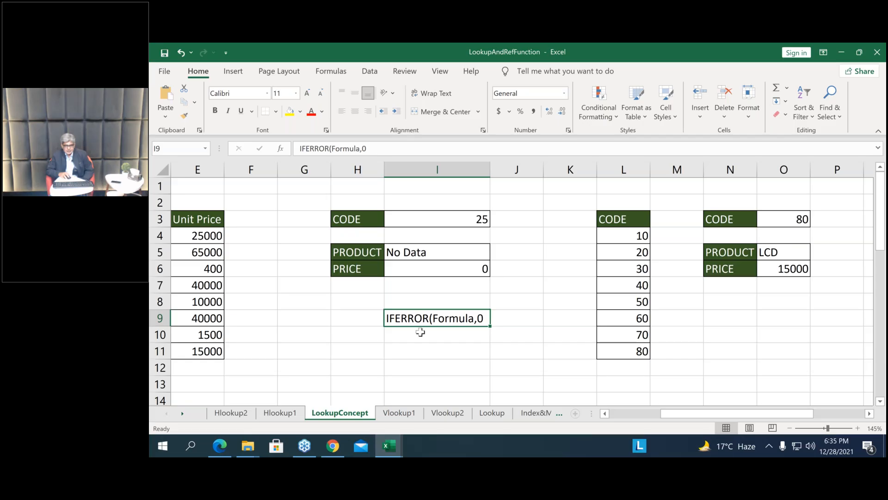
left_click(421, 331)
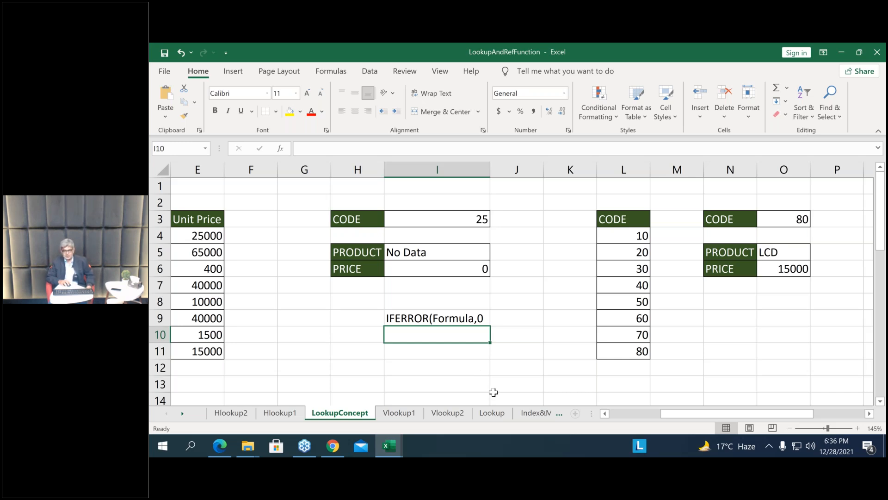
Open the Index&Match sheet and insert a blank column before column H
left_click(536, 412)
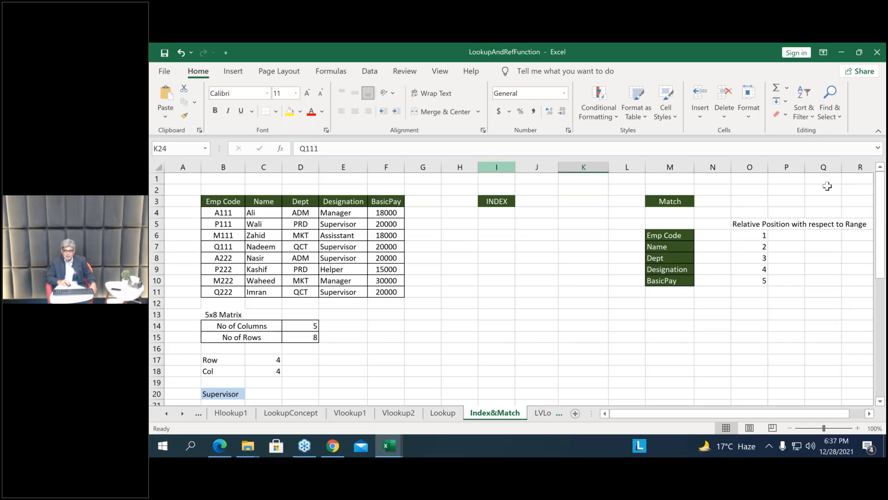
left_click_drag(497, 167, 537, 167)
left_click_drag(827, 186, 817, 186)
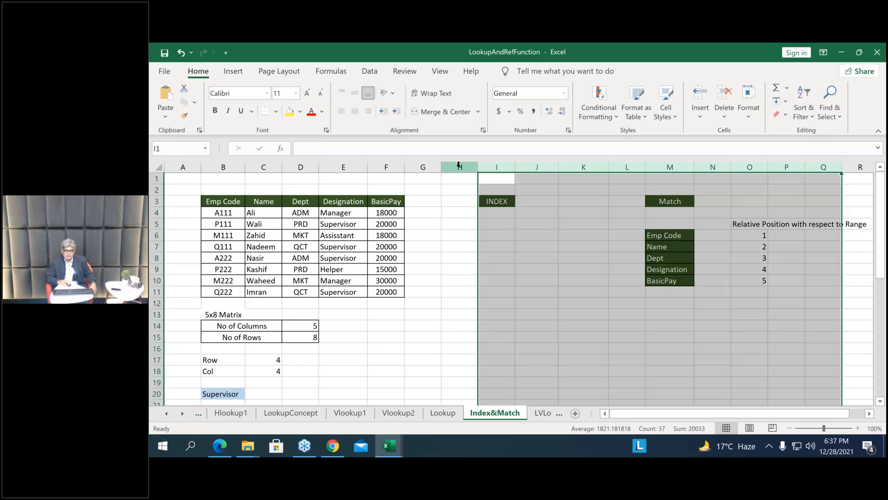
right_click(459, 166)
left_click(486, 265)
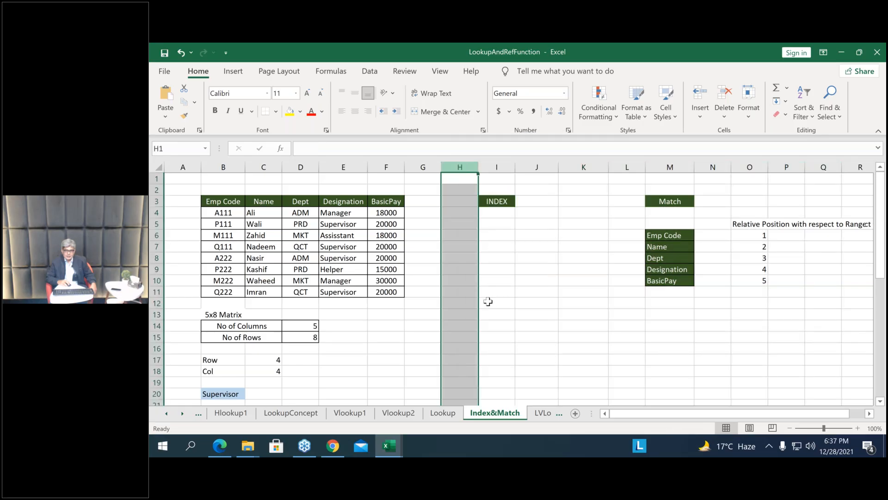
left_click(505, 303)
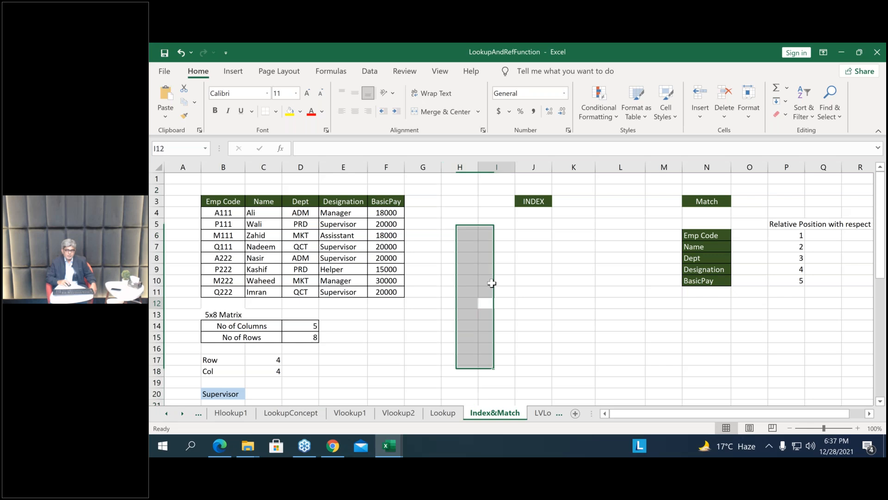
left_click(496, 258)
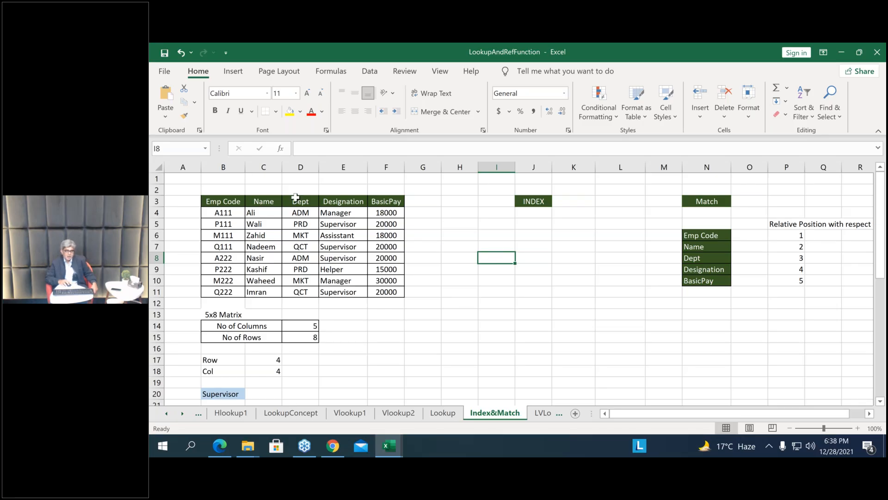
Highlight the employee table's header row B3:F3 to examine the position of each heading
left_click(231, 204)
left_click_drag(253, 207, 375, 201)
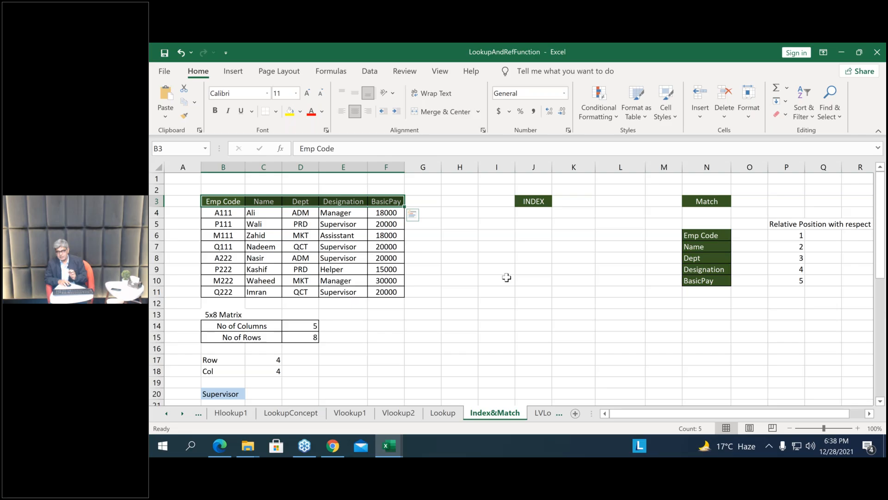
left_click(507, 277)
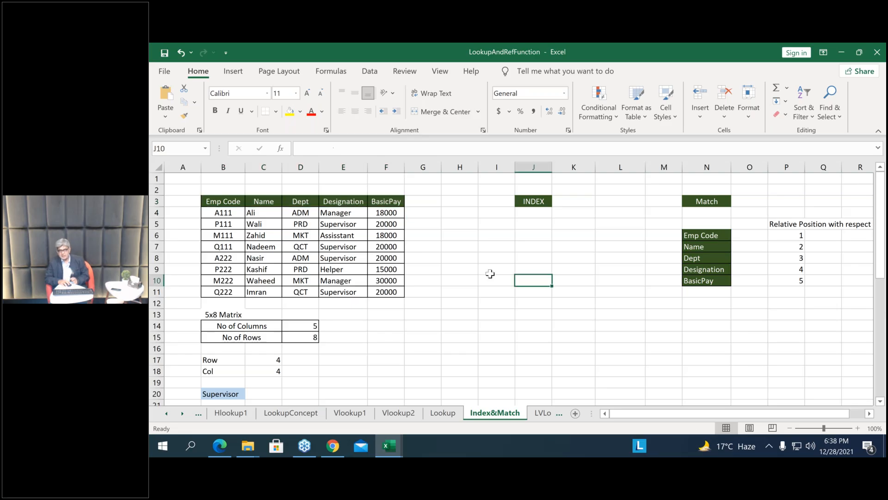
Insert a blank column before the Designation column, and undo the insertion
right_click(347, 165)
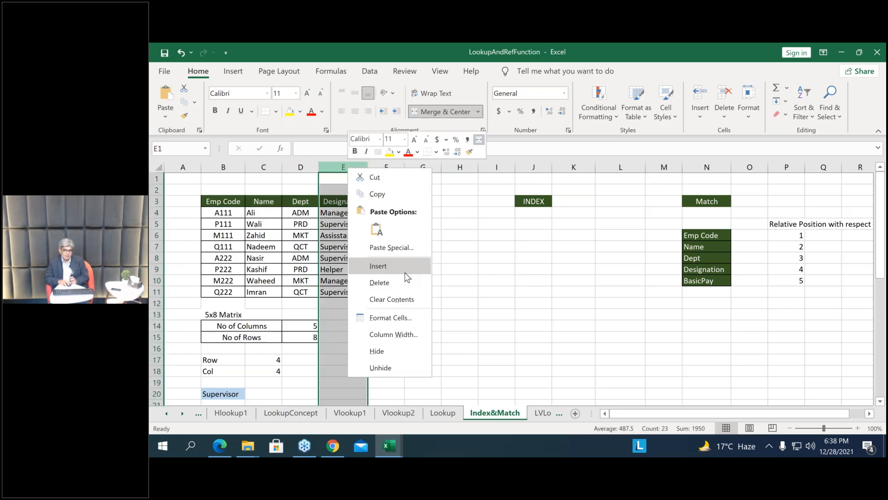
left_click(405, 272)
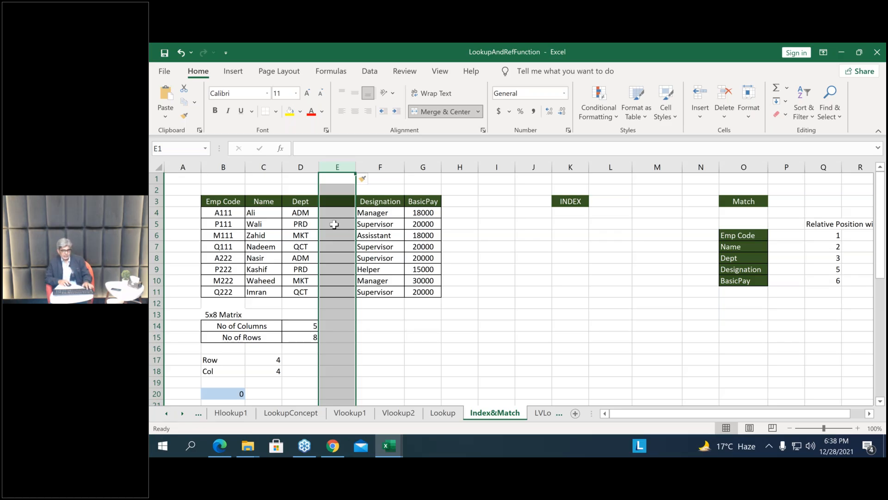
key("ctrl+z")
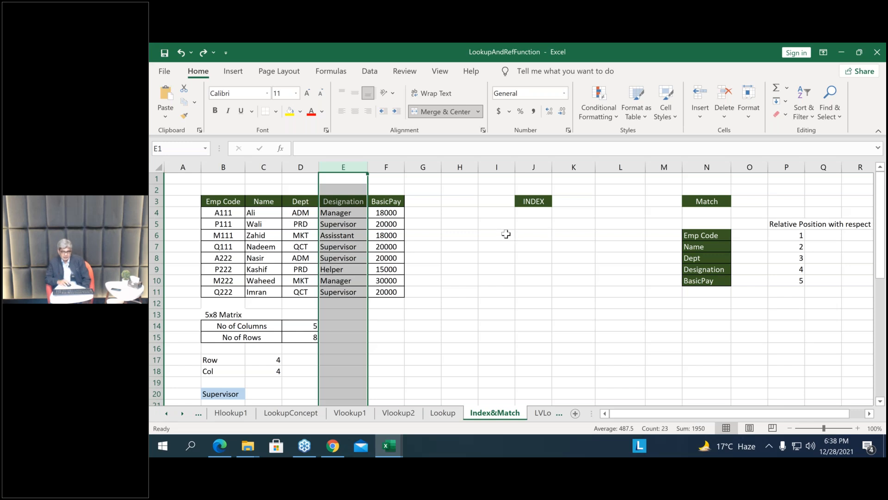
left_click(504, 234)
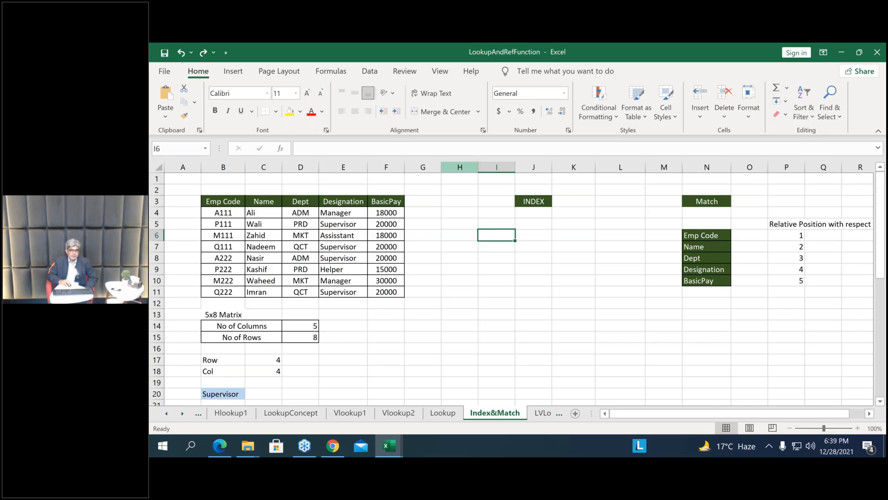
Copy the Name header from C3 and paste it as values only into H6
left_click(265, 203)
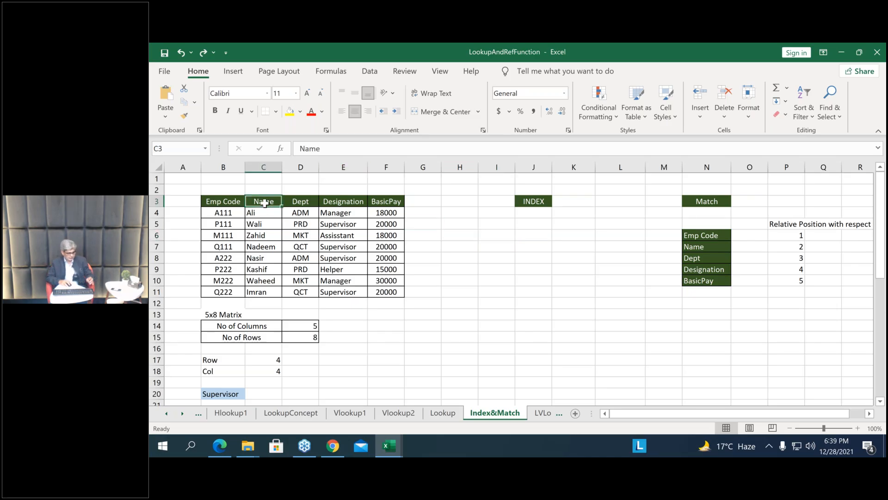
key("ctrl+c")
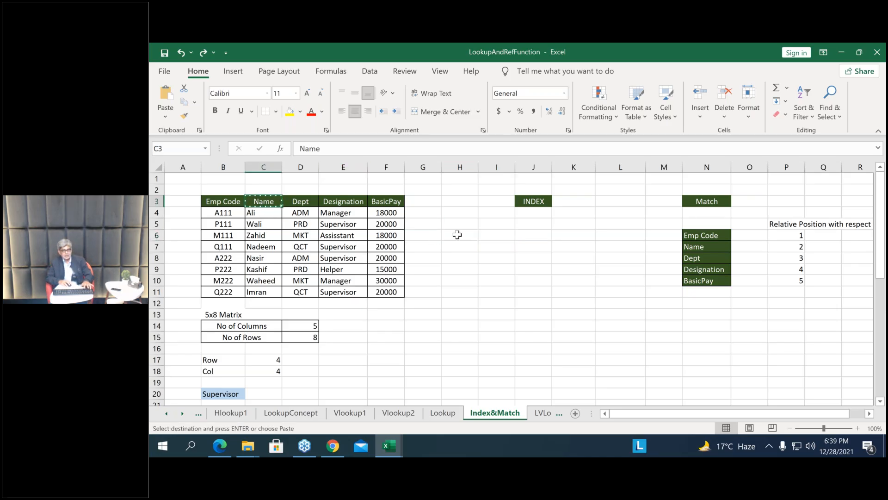
left_click(457, 235)
right_click(461, 236)
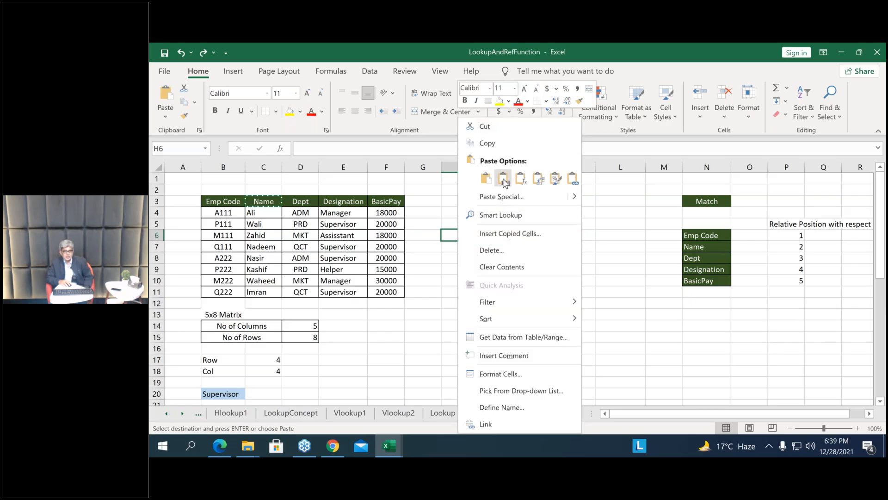
left_click(504, 177)
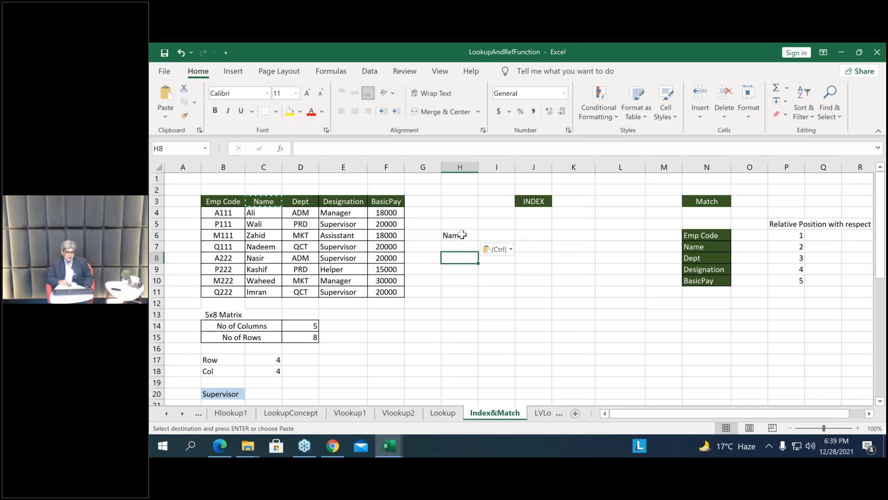
left_click(462, 235)
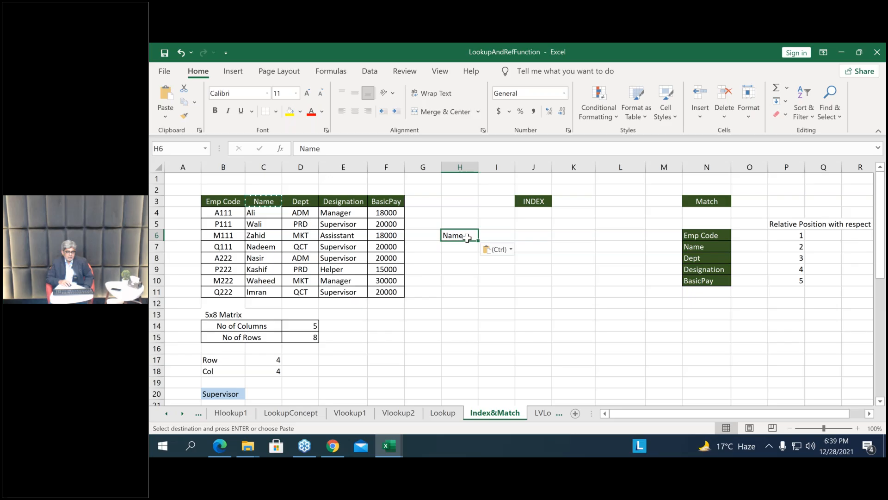
Highlight the headings B3:F3 as the range to match Name against, clear the copy marker and select H8
left_click(221, 202)
left_click_drag(329, 201, 385, 202)
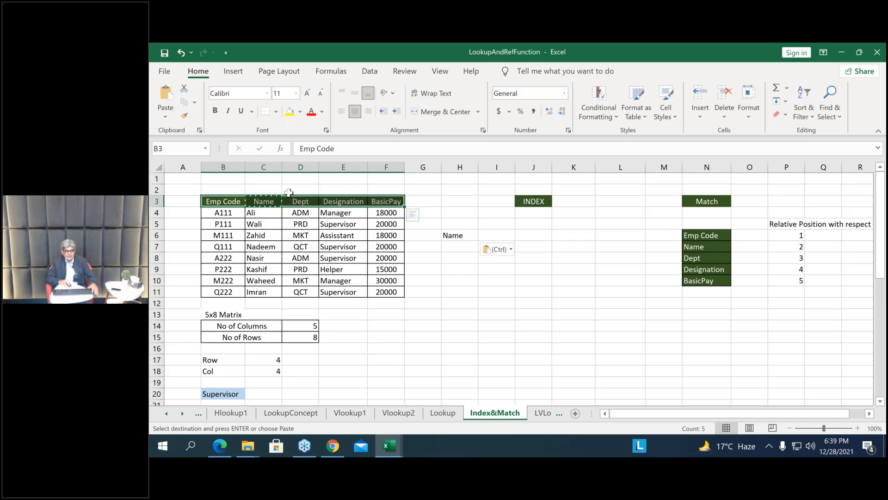
key("Escape")
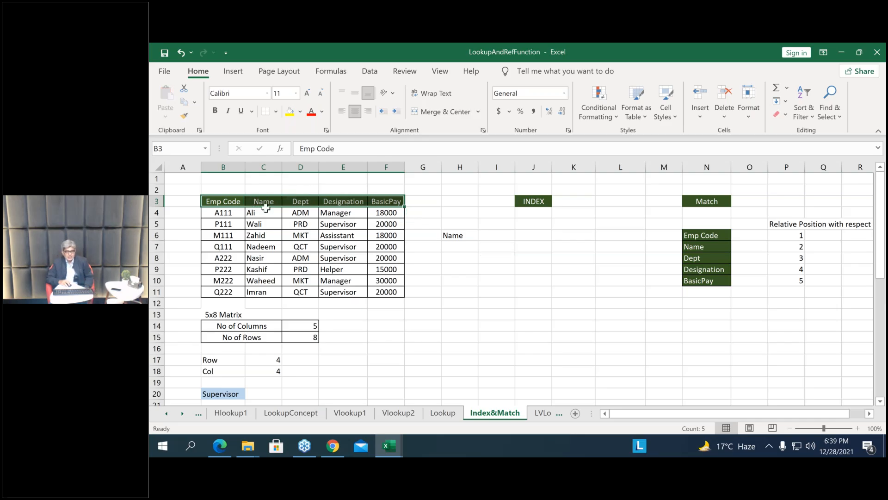
left_click(459, 255)
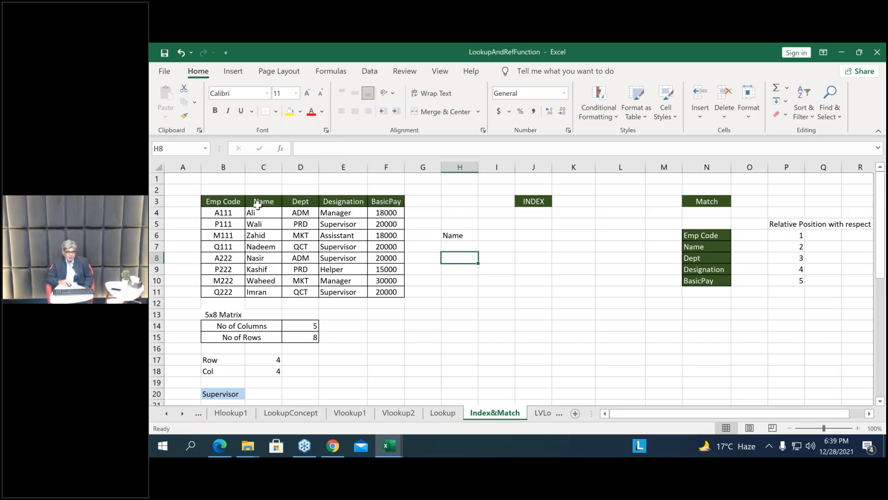
Copy the table headings B3:F3 and paste them transposed into H4:H8
left_click_drag(229, 202, 372, 201)
key("ctrl+c")
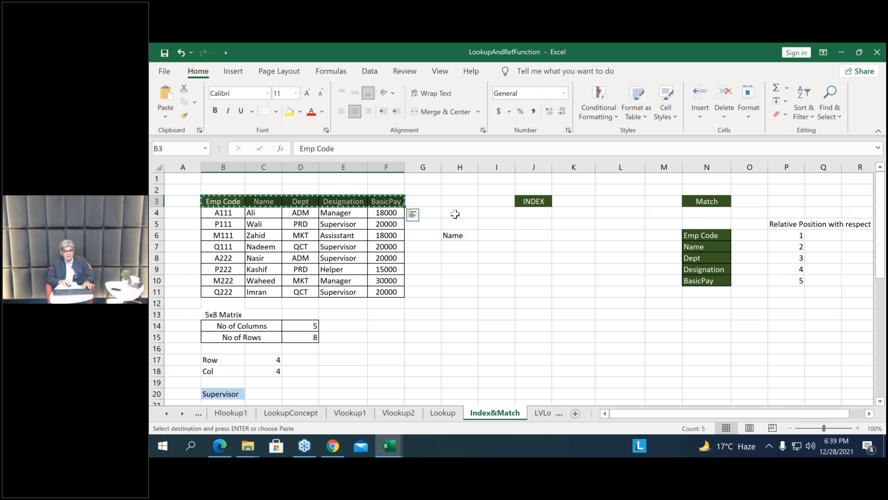
left_click(452, 213)
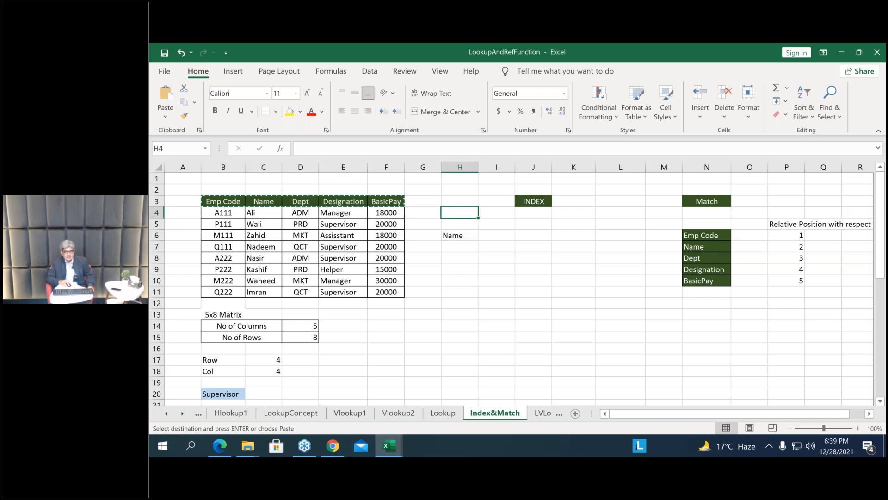
right_click(452, 213)
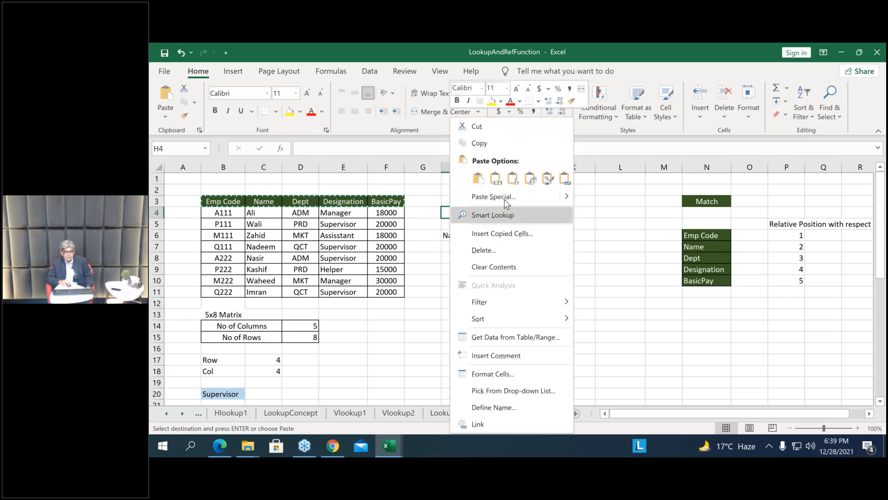
left_click(532, 179)
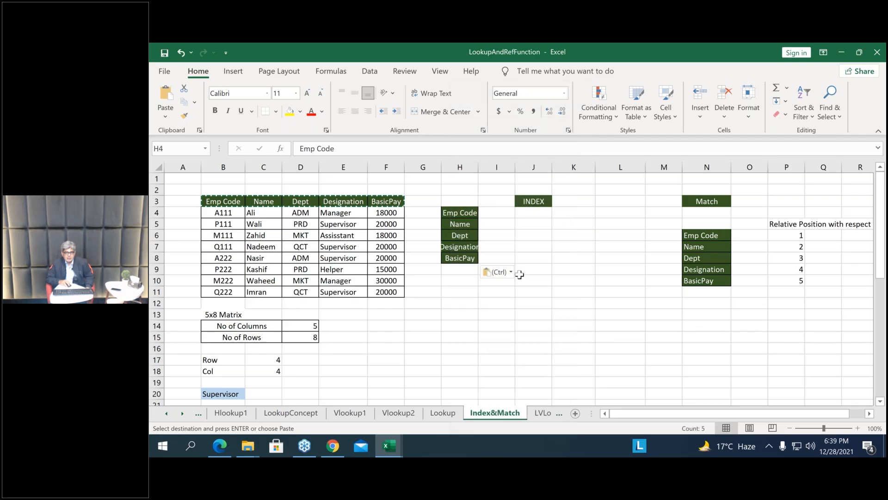
Fit column H's width to the pasted headings, select I4 and clear the copy marker
left_click_drag(463, 213, 463, 258)
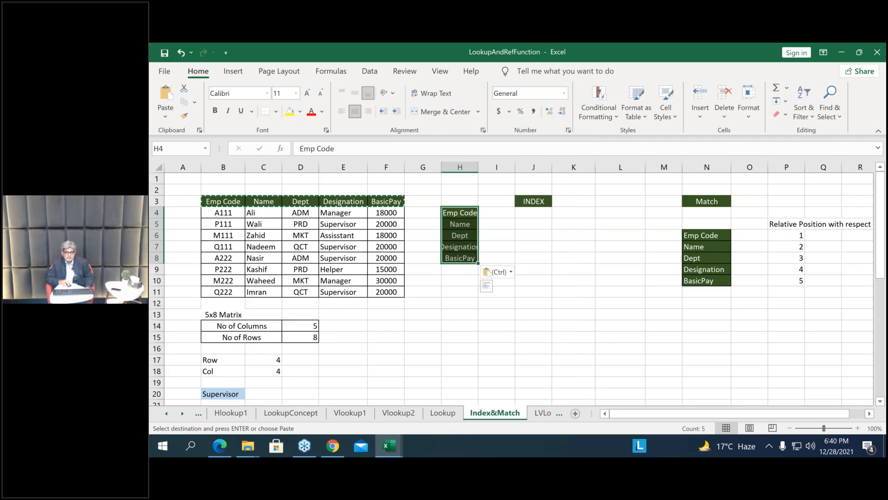
double_click(478, 167)
left_click(509, 269)
left_click(508, 214)
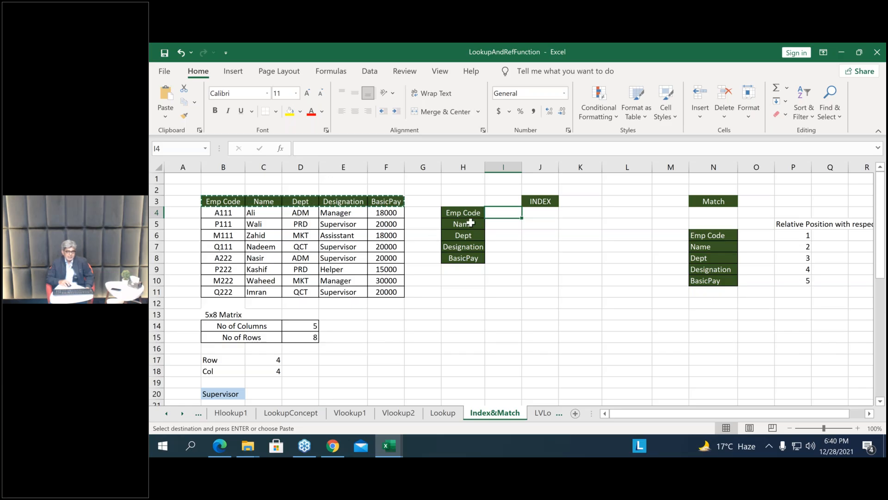
key("Escape")
type("=match")
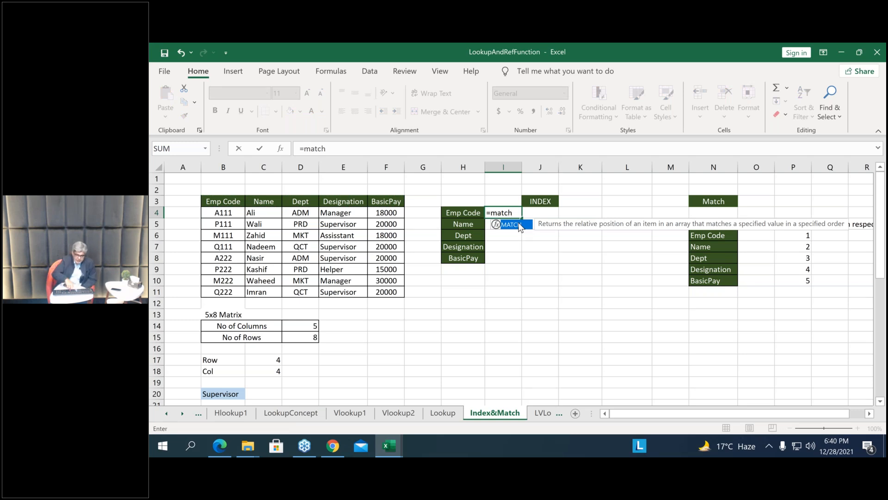
type("(")
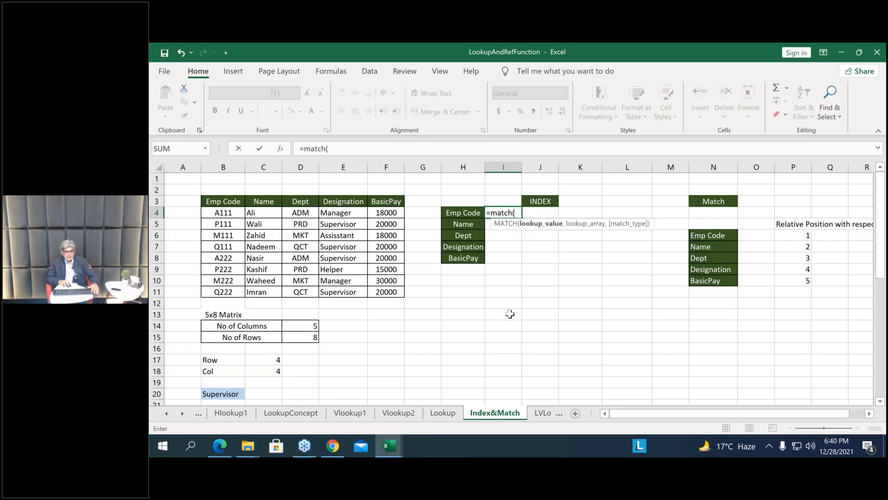
key("Escape")
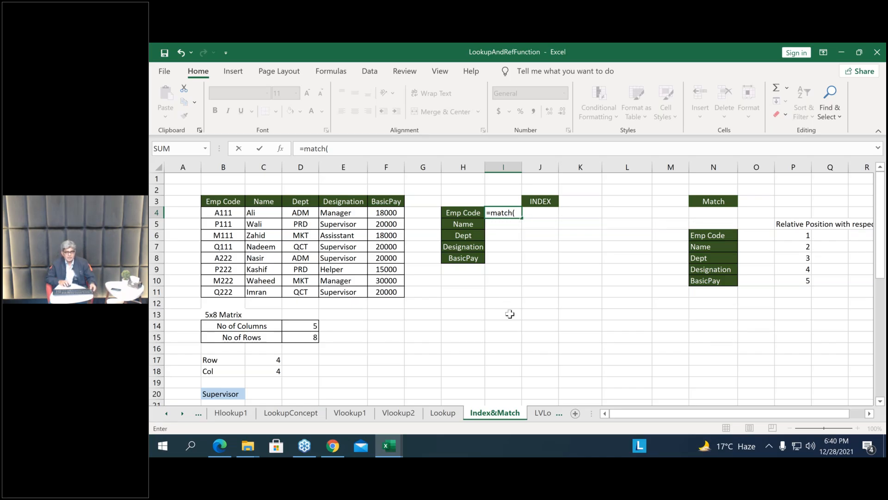
Enter =MATCH(H4,B3:F3,0) in I4 to find the exact position of Emp Code among the table headings
scroll(518, 341, "up", 3)
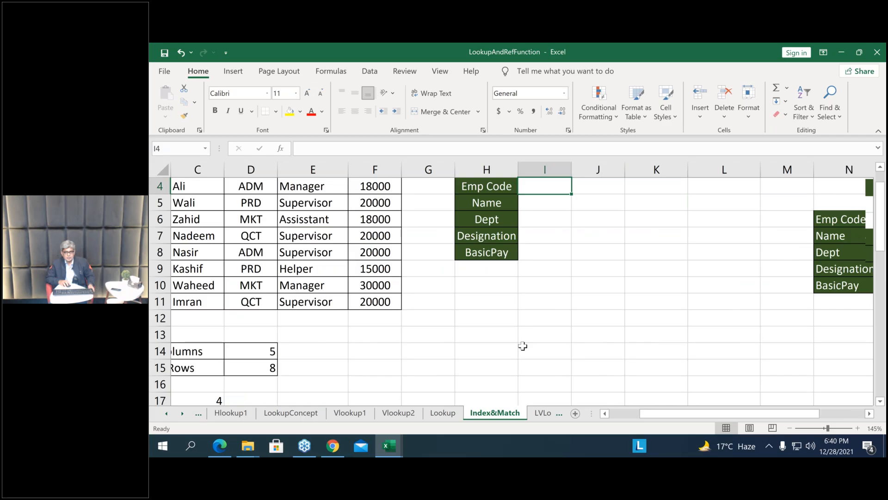
scroll(522, 346, "up", 1)
left_click_drag(663, 411, 659, 413)
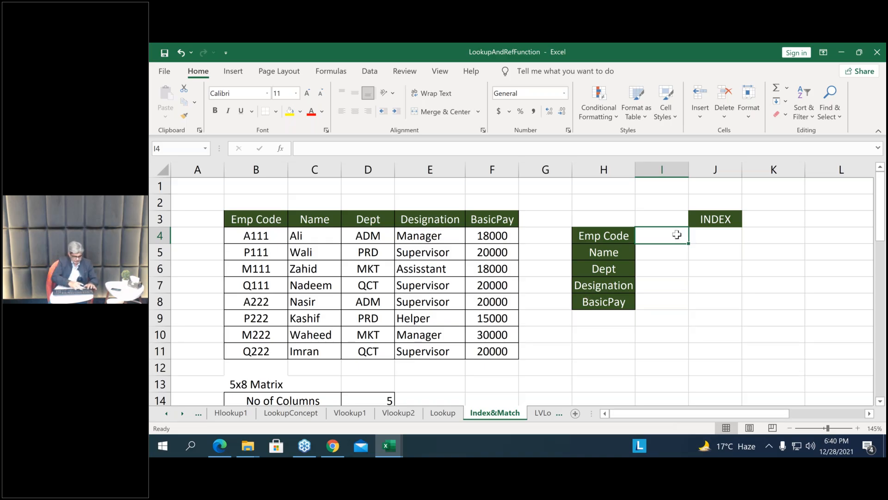
type("=match(")
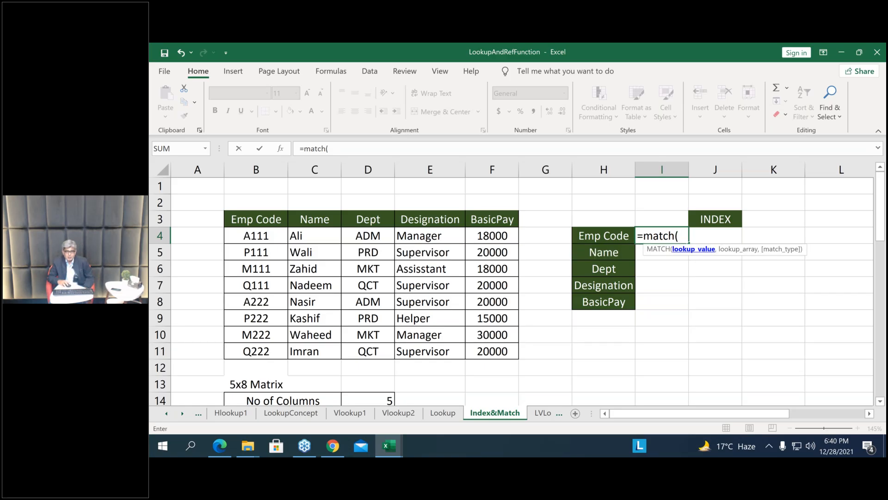
left_click(606, 237)
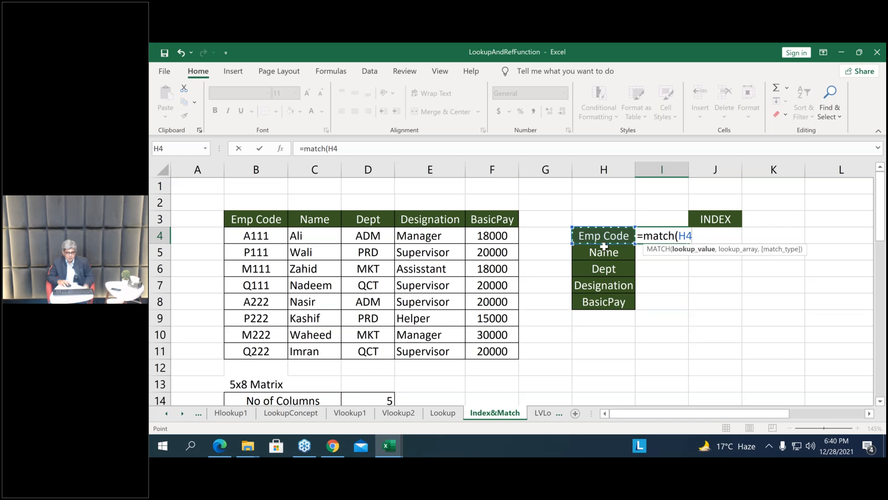
type(",")
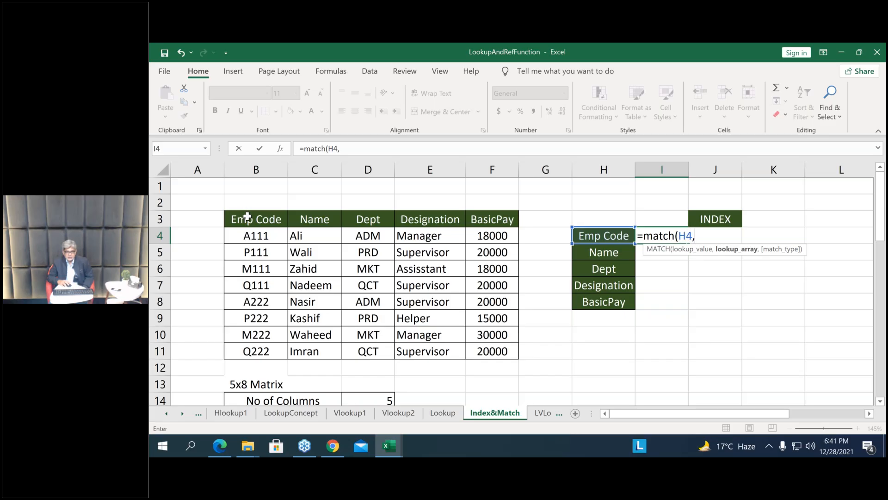
left_click_drag(247, 216, 499, 230)
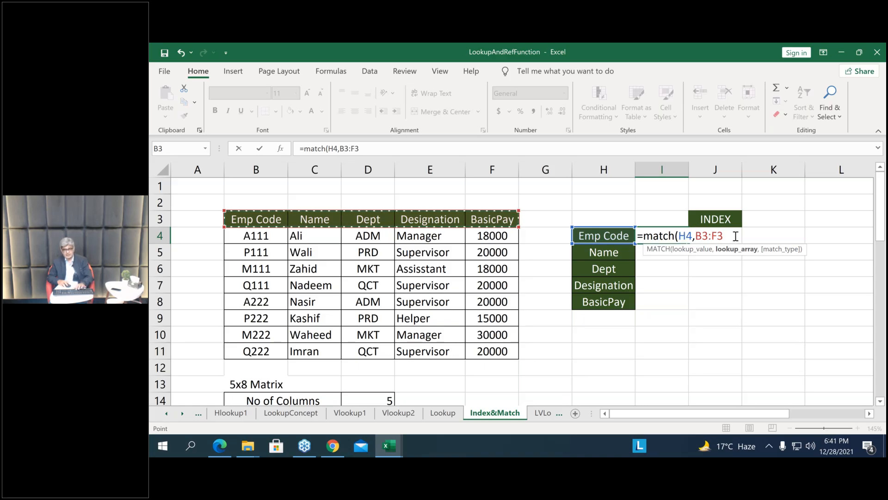
type(",")
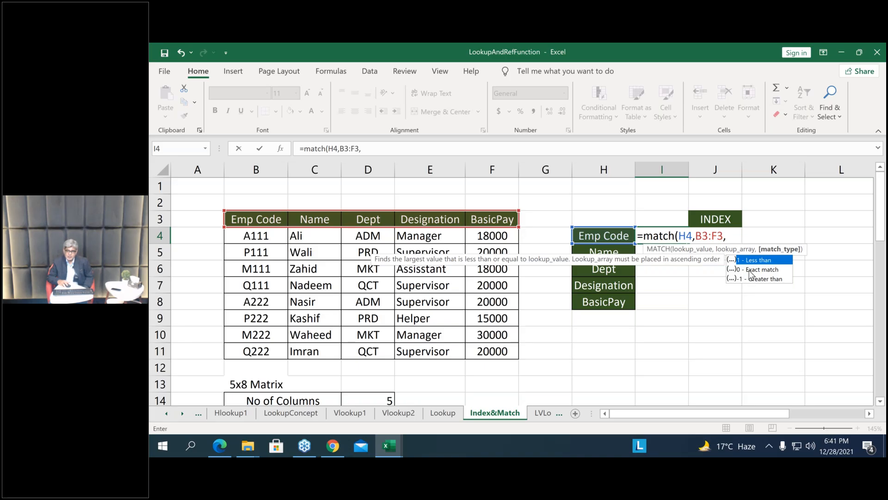
key("Down")
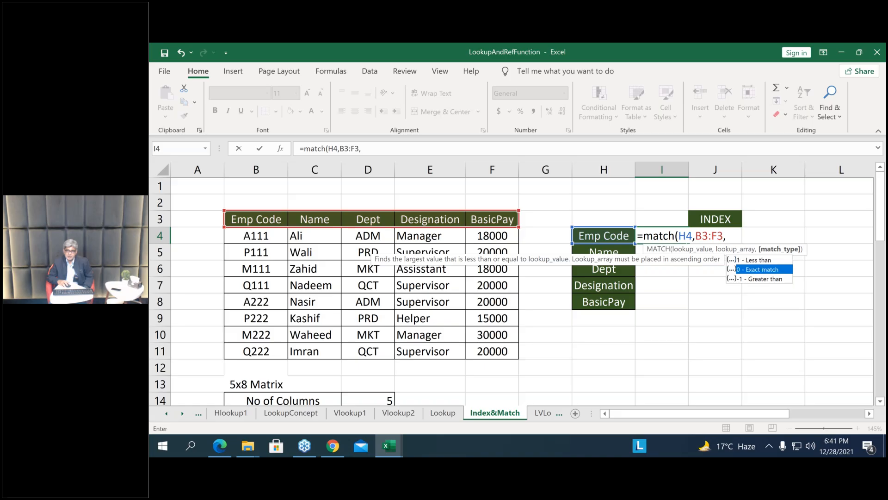
key("Tab")
type(")")
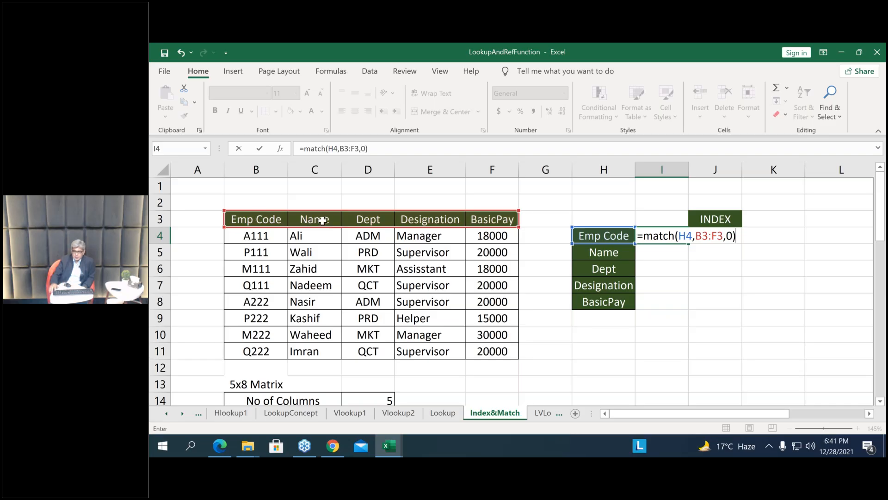
key("ctrl+Return")
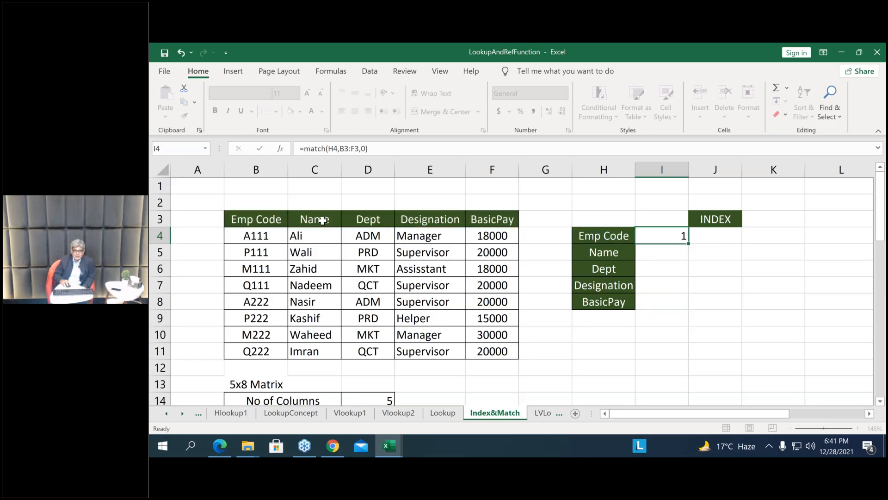
key("Return")
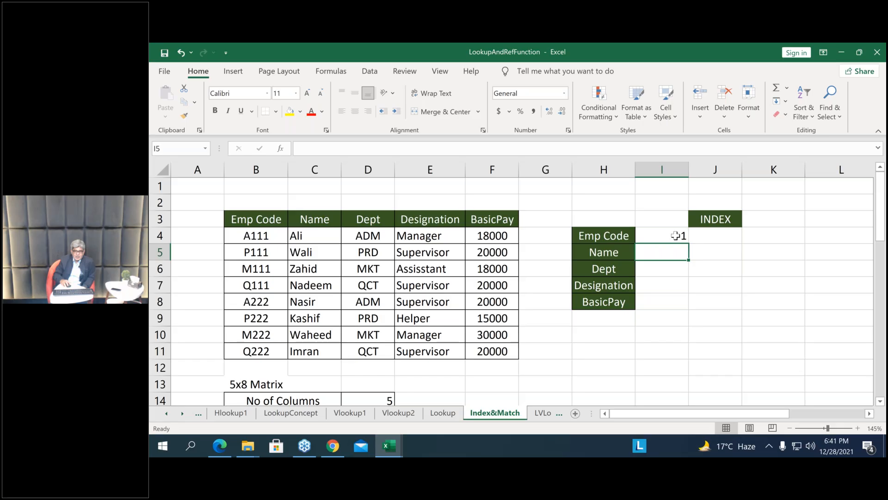
Make the lookup array in I4's MATCH formula absolute as $B$3:$F$3
double_click(675, 235)
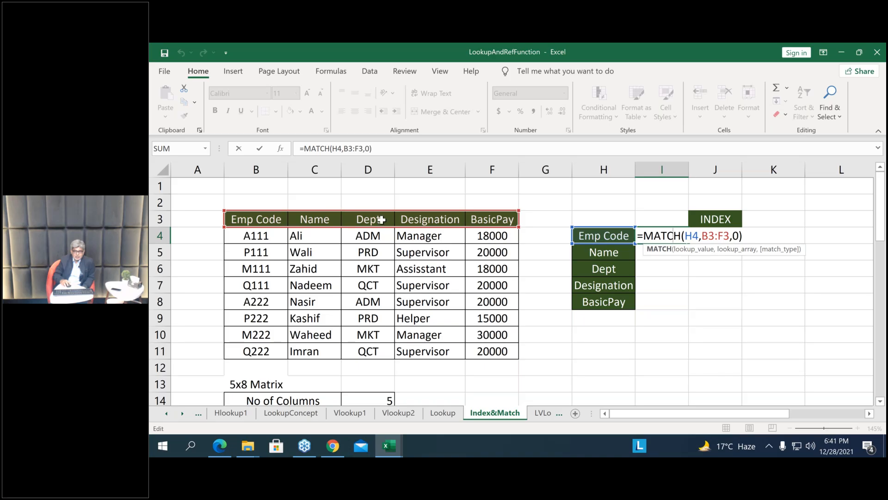
left_click_drag(702, 235, 732, 238)
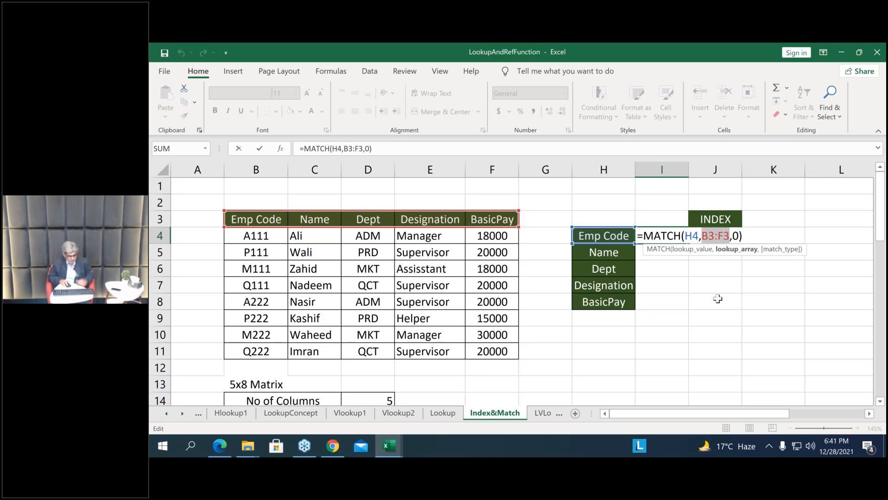
key("F4")
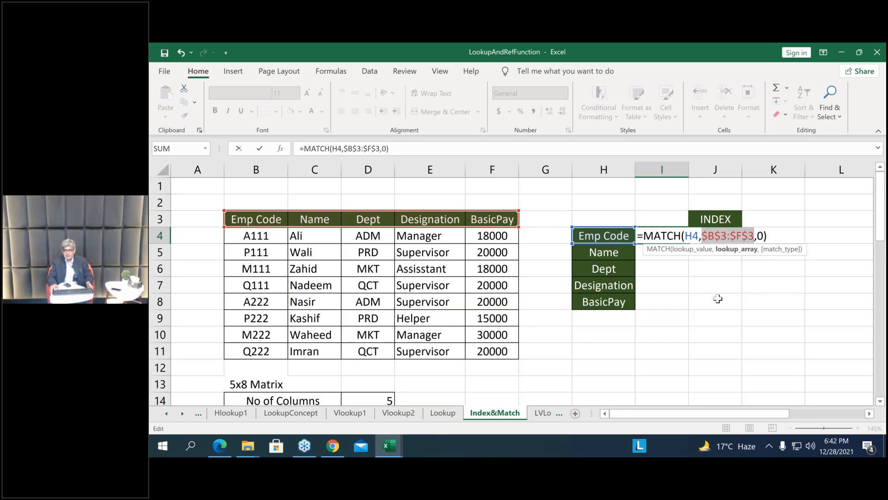
key("Return")
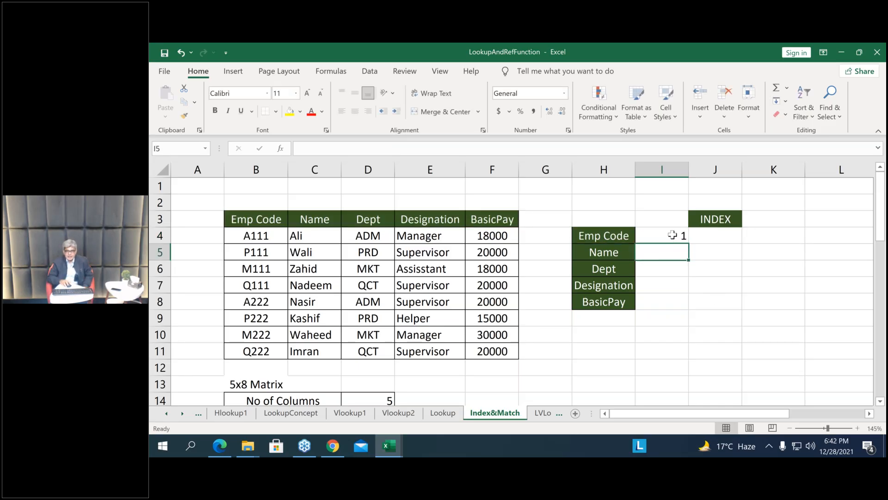
Fill the MATCH formula from I4 down to I8 beside the remaining headings
left_click(672, 235)
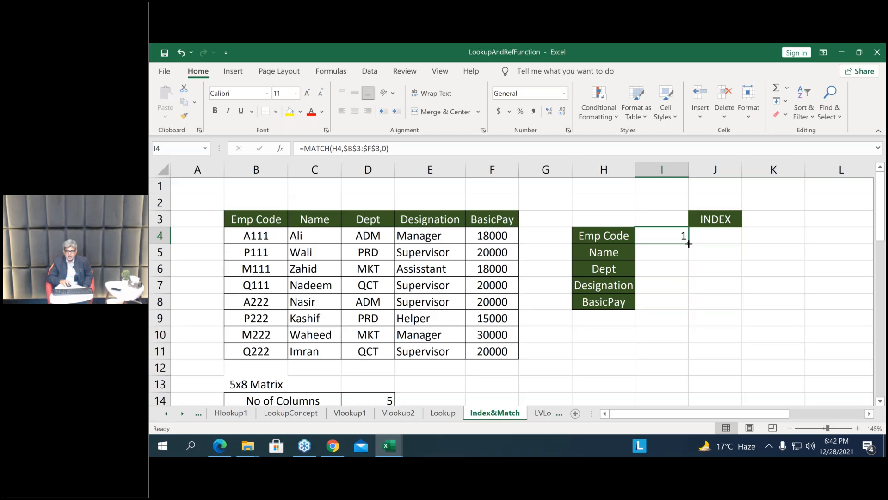
left_click_drag(689, 244, 696, 307)
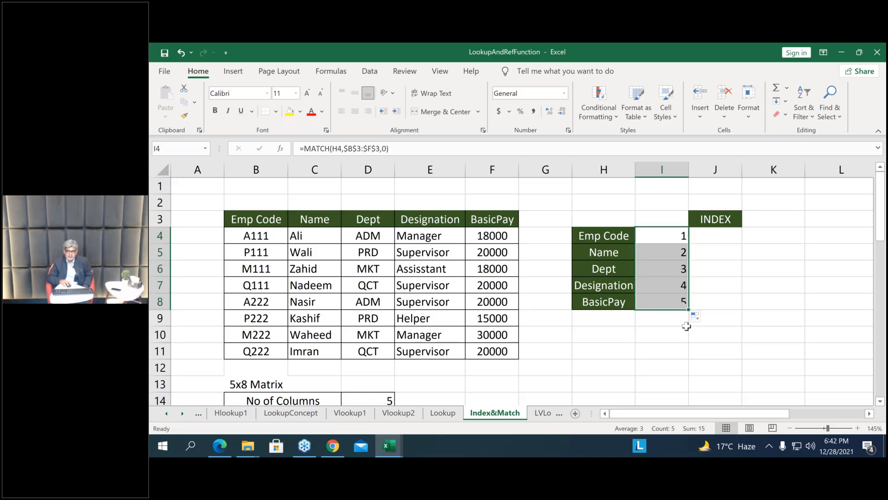
left_click(686, 323)
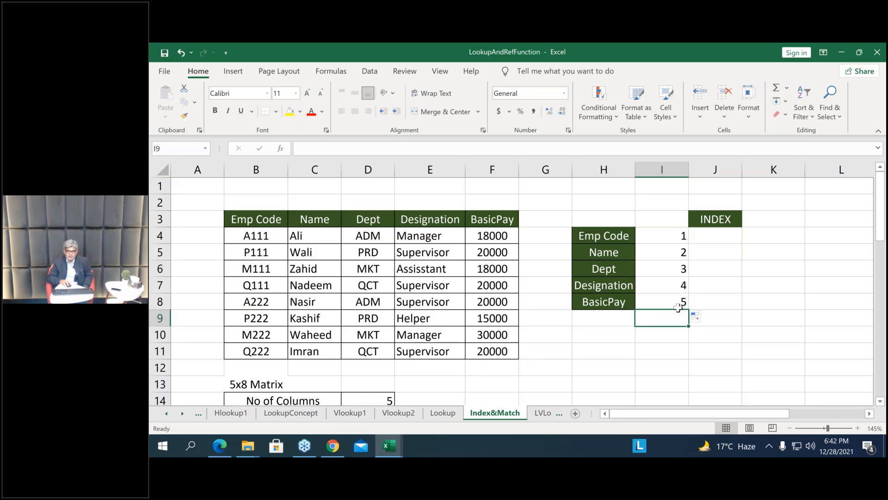
Examine the MATCH formulas in I4:I8 against the headings in column H
left_click(670, 253)
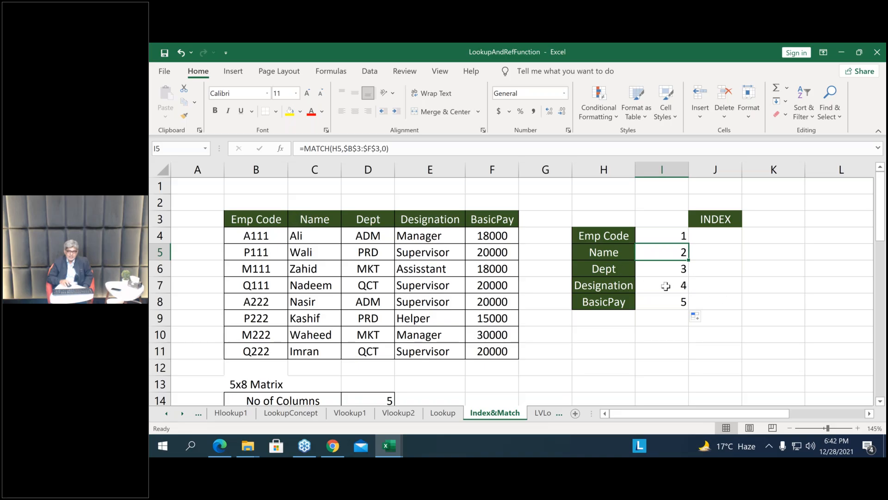
left_click(629, 302)
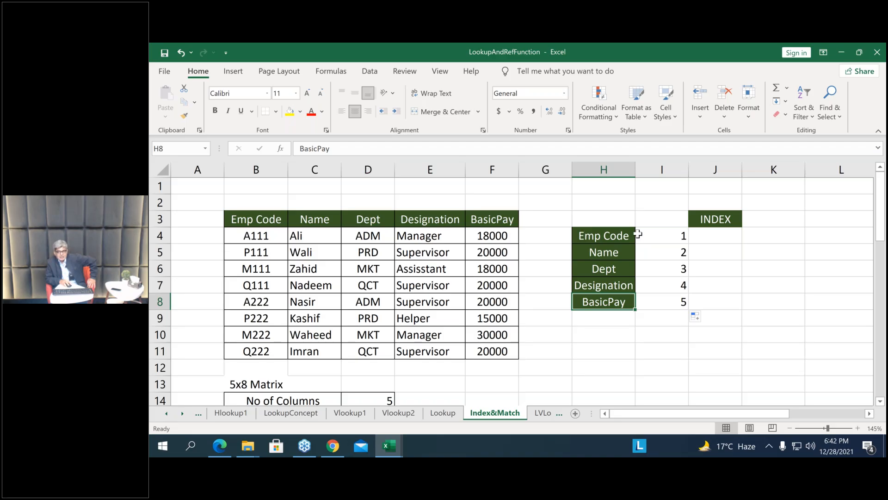
left_click_drag(667, 236, 668, 302)
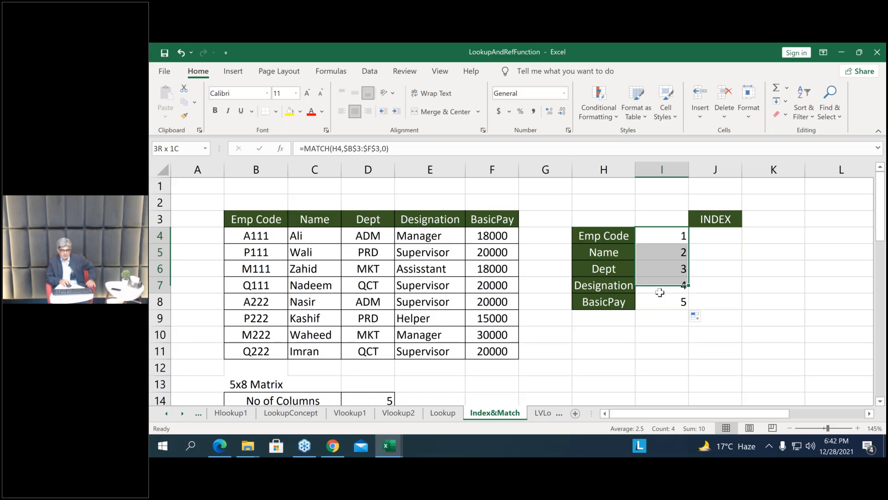
key("F2")
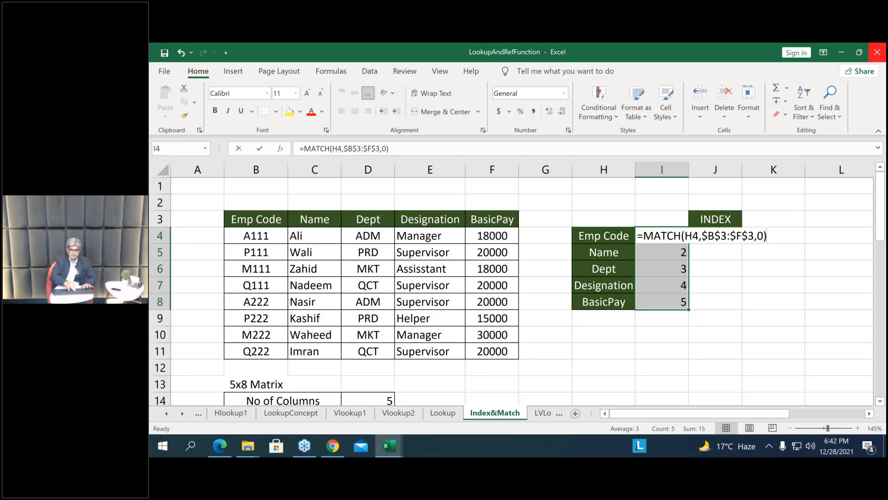
key("Escape")
Start a VLOOKUP formula in I4 to examine its arguments, cancel it and reselect I4
type("=vloo")
key("Tab")
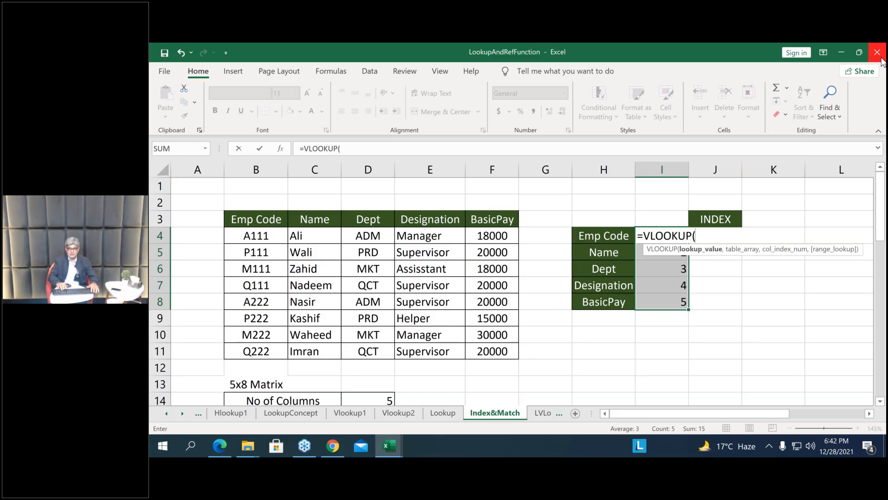
key("Escape")
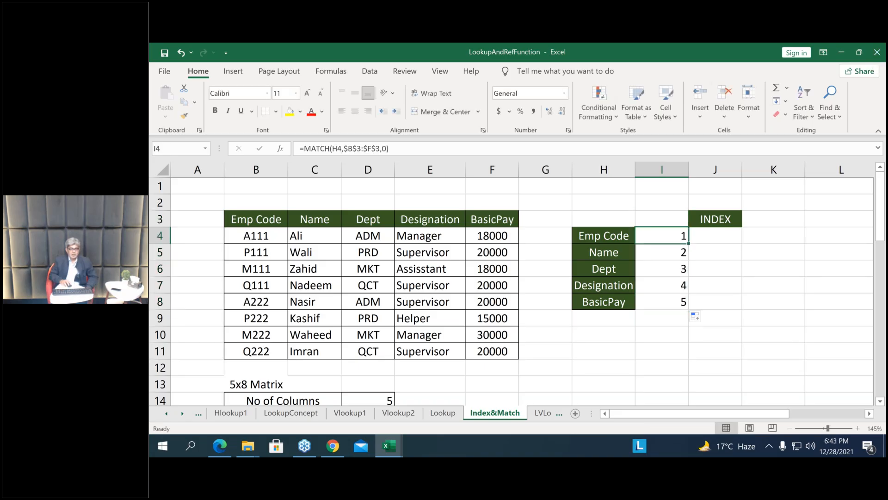
left_click(250, 254)
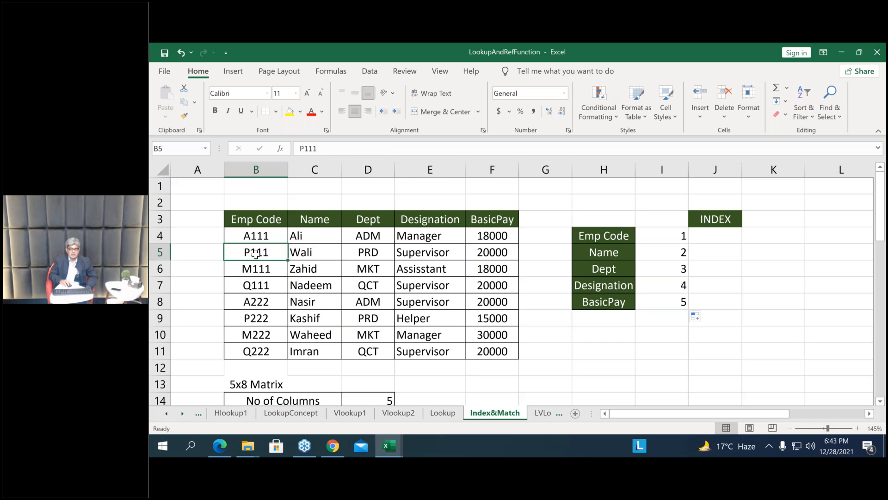
left_click(678, 236)
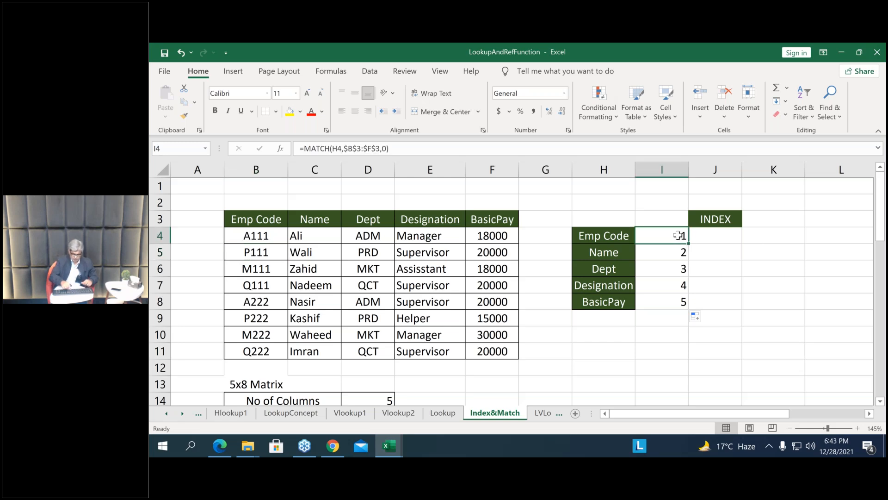
Enter the employee code P111 in I4 and clear the MATCH formulas from I5:I8
key("F2")
key("Escape")
type("P111")
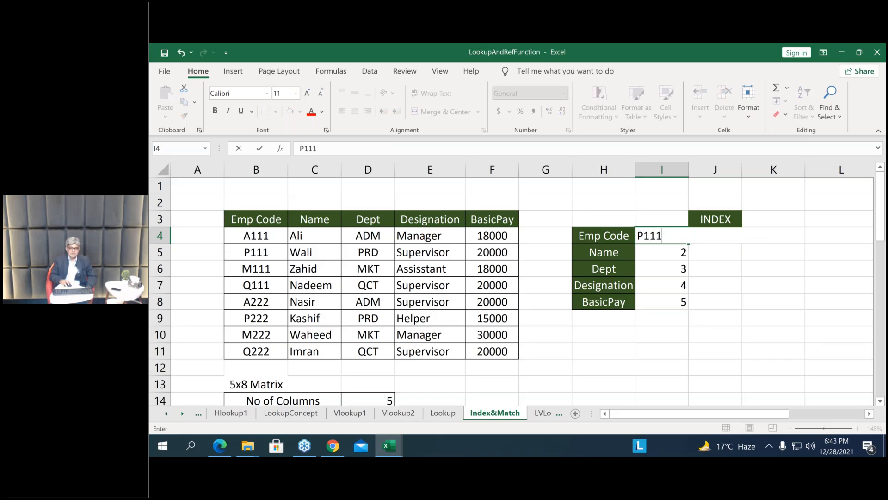
key("Return")
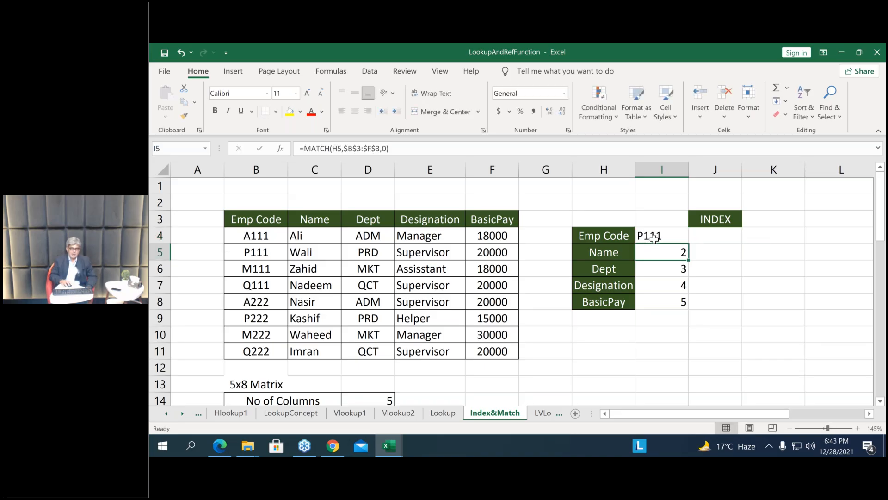
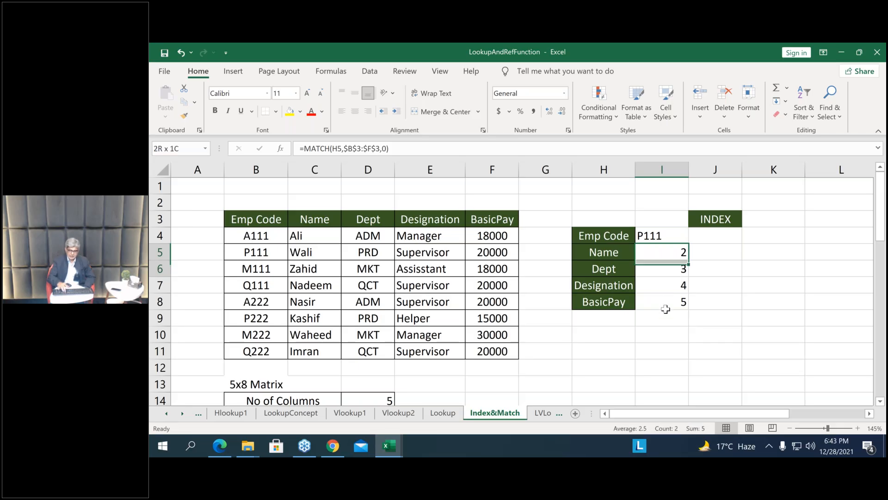
left_click(668, 300, "shift")
key("Delete")
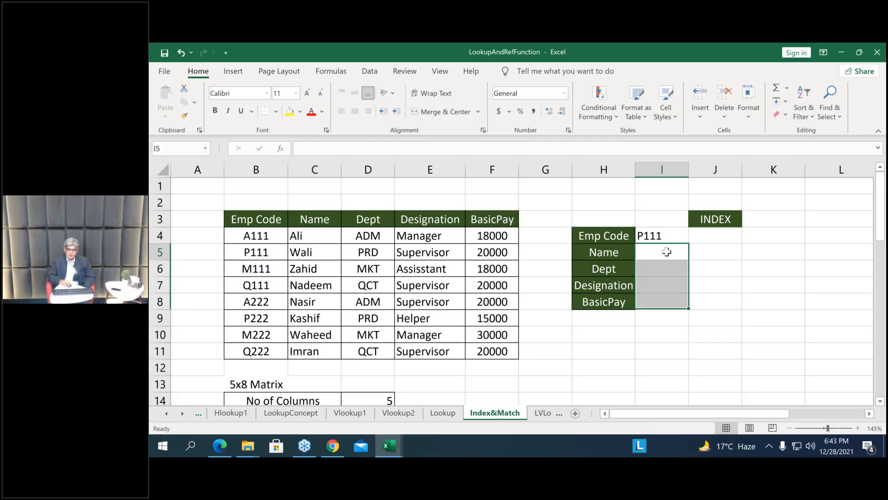
Enter =VLOOKUP(I4,$B$3:$F$11,2,0) in I5 to look up the employee's name by code
left_click(666, 252)
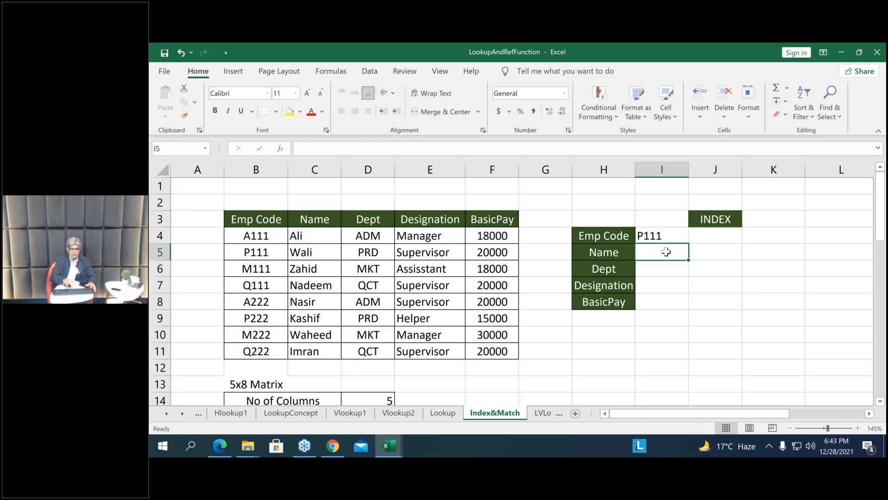
type("=vlo")
key("Tab")
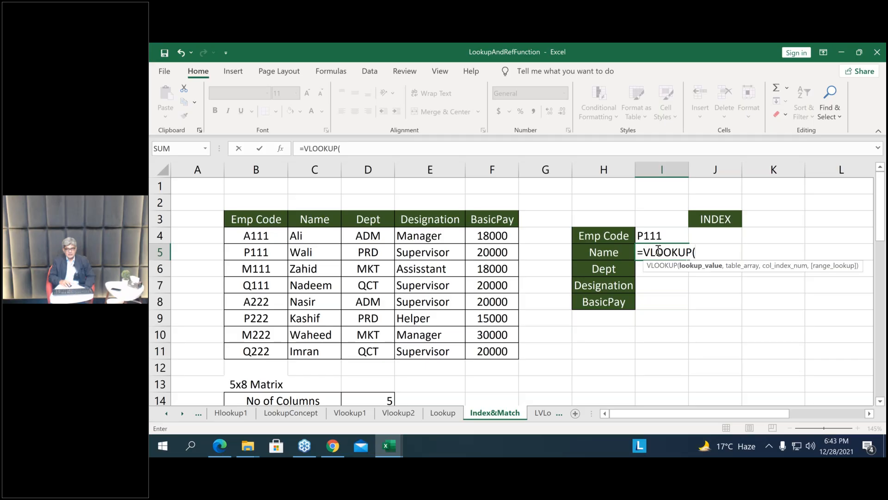
left_click(648, 235)
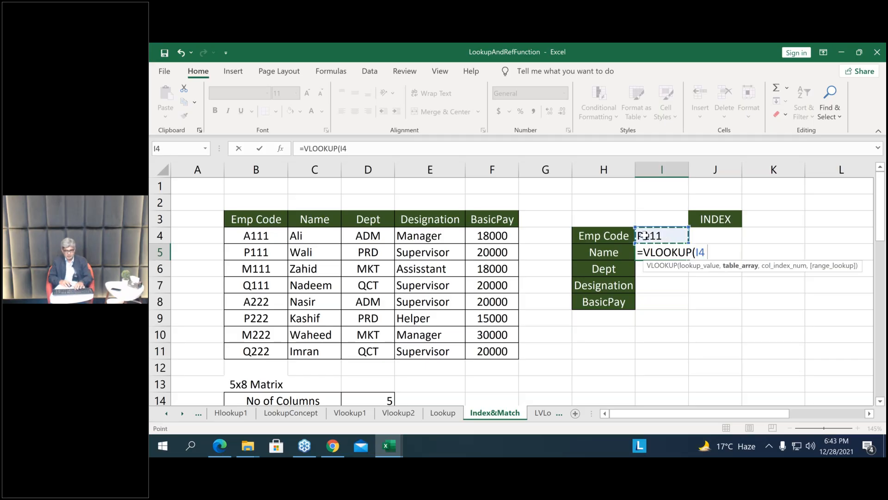
type(",")
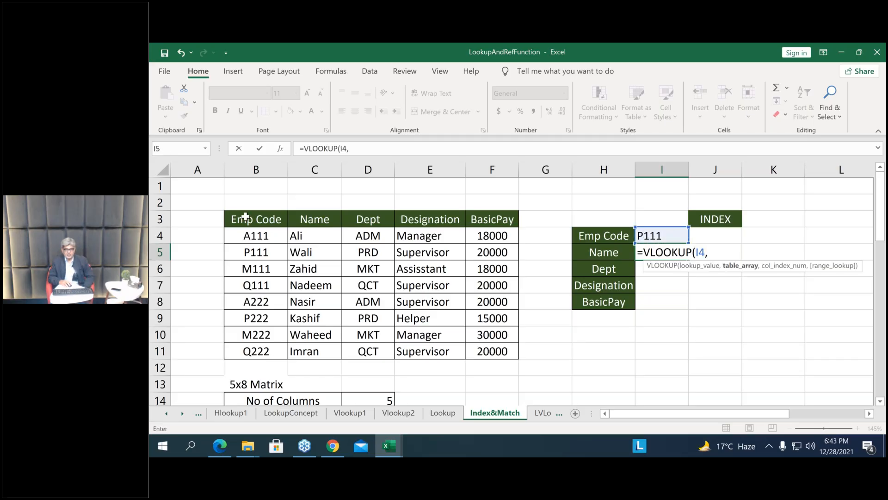
left_click_drag(256, 227, 499, 350)
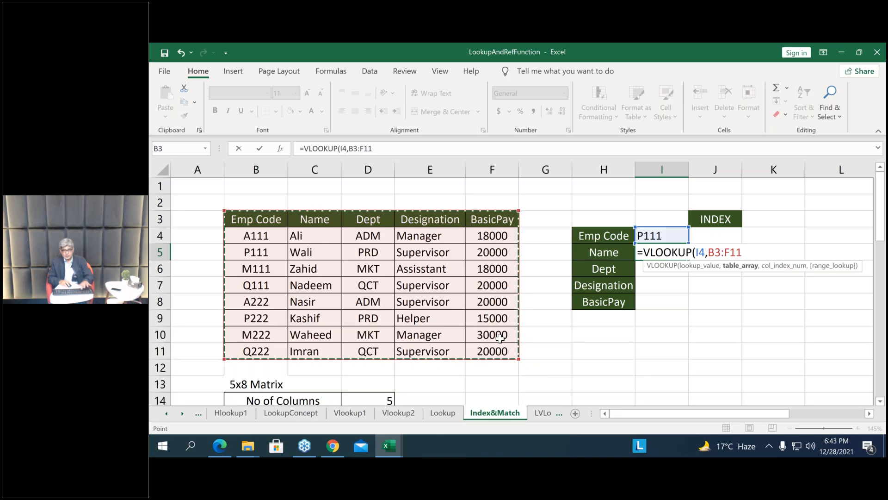
key("F4")
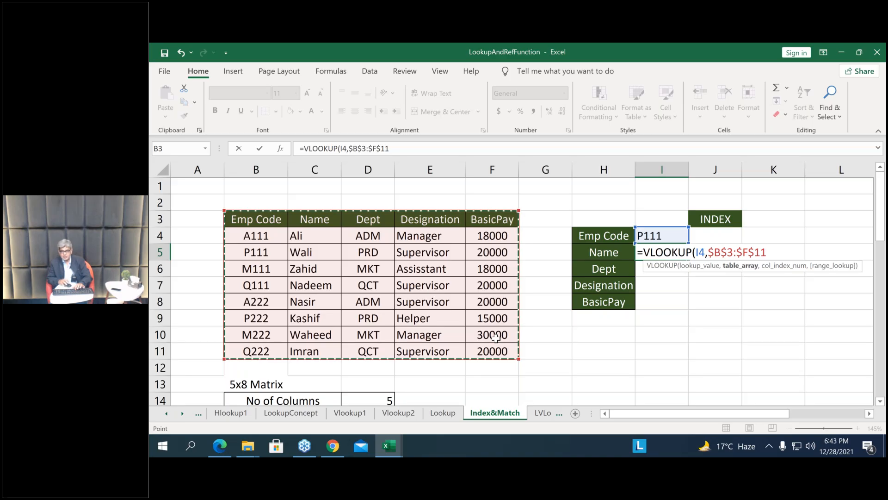
type(",")
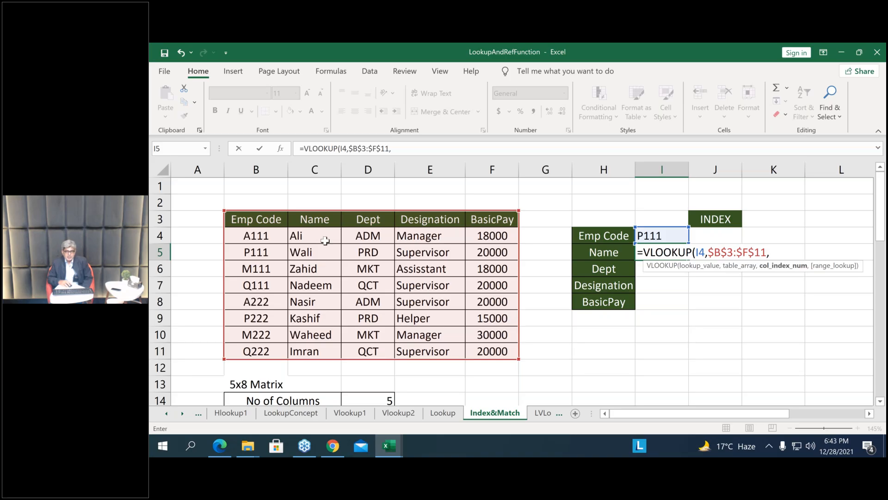
type("2")
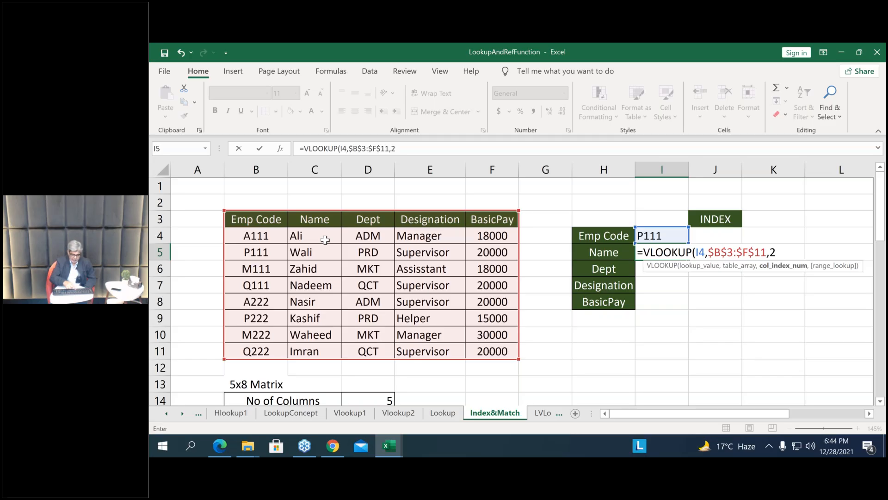
type(",0)")
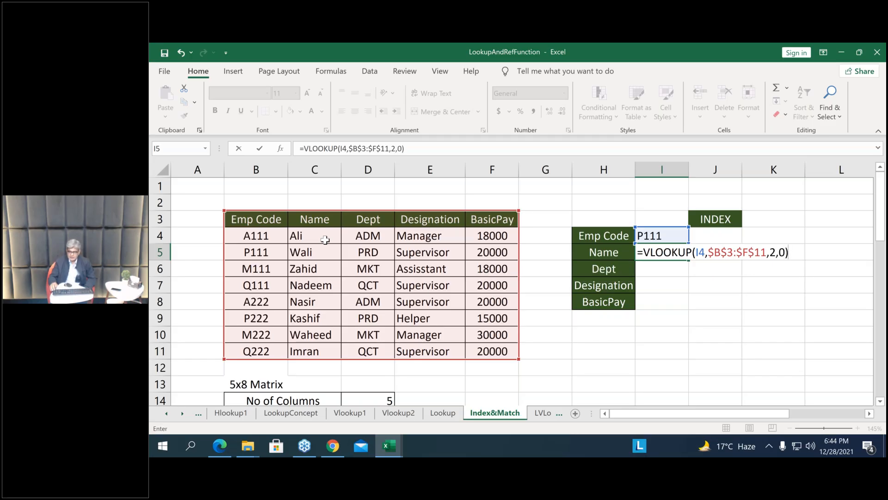
key("Return")
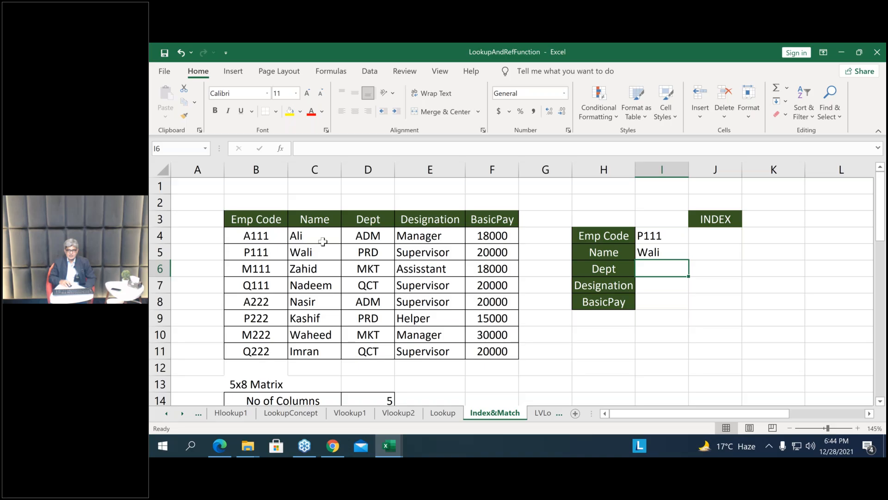
Fill the VLOOKUP formula from I5 down to I8 and inspect the lookup value reference in I6
key("Up")
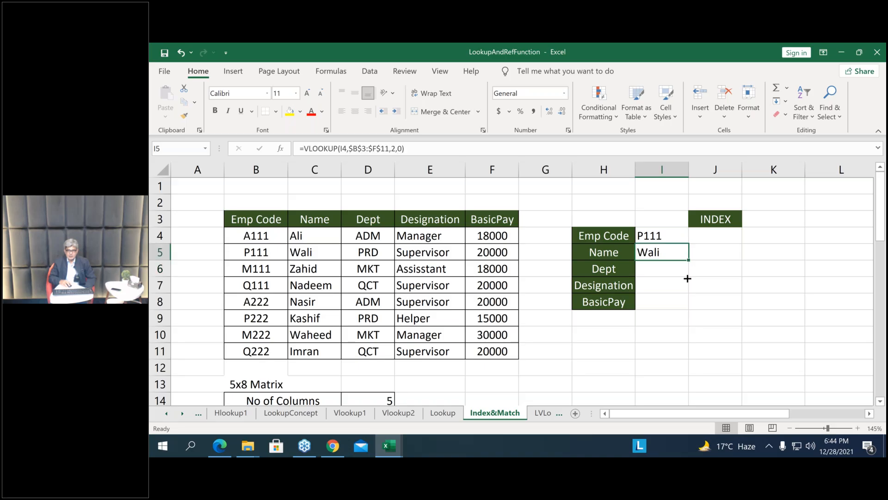
left_click_drag(688, 260, 684, 308)
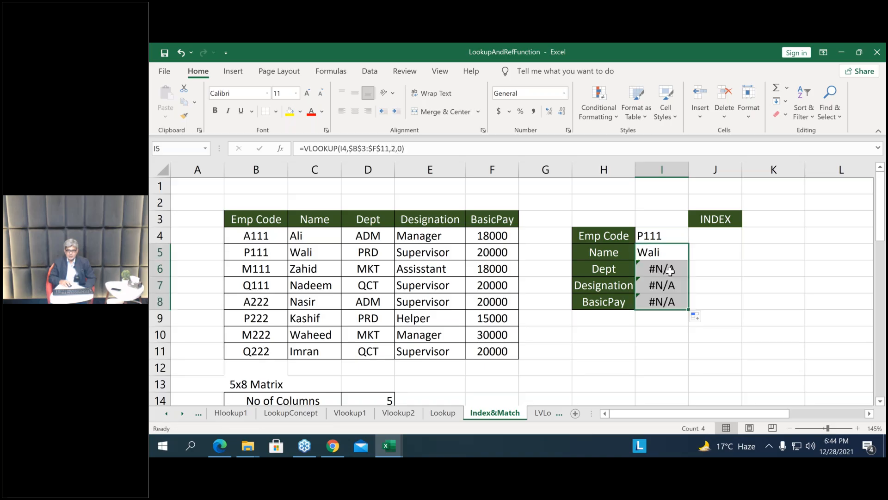
left_click(670, 271)
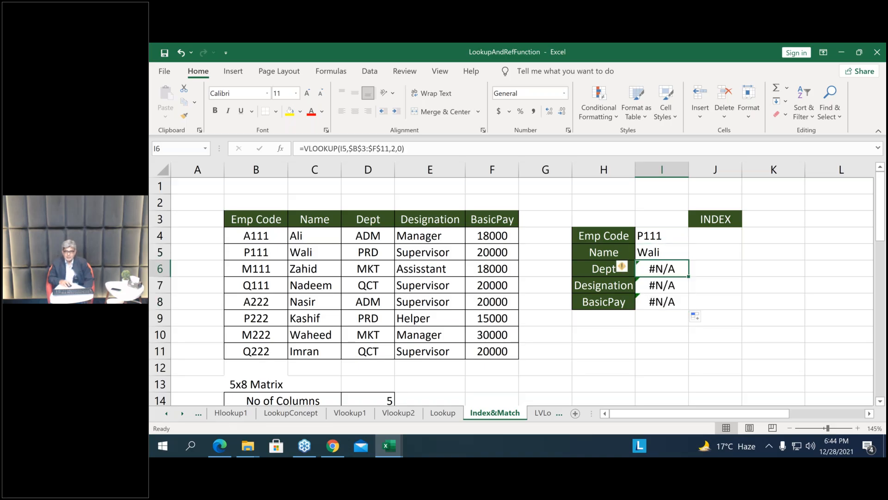
double_click(670, 270)
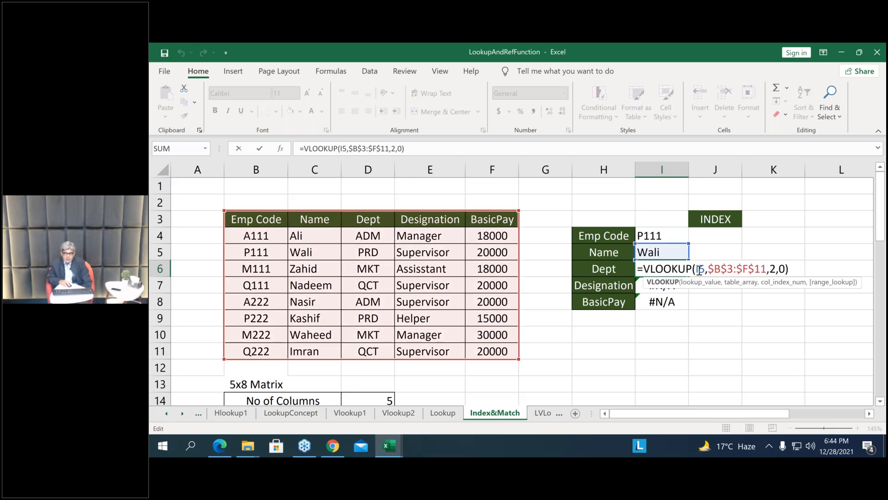
double_click(699, 268)
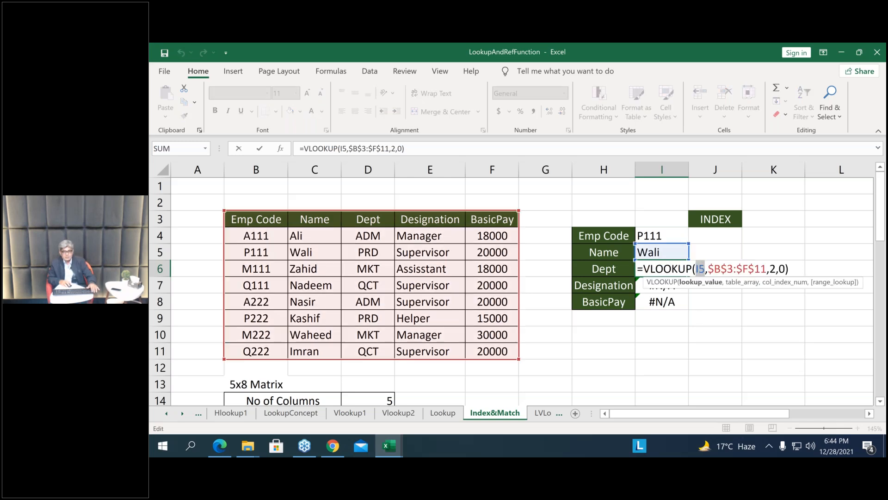
key("Escape")
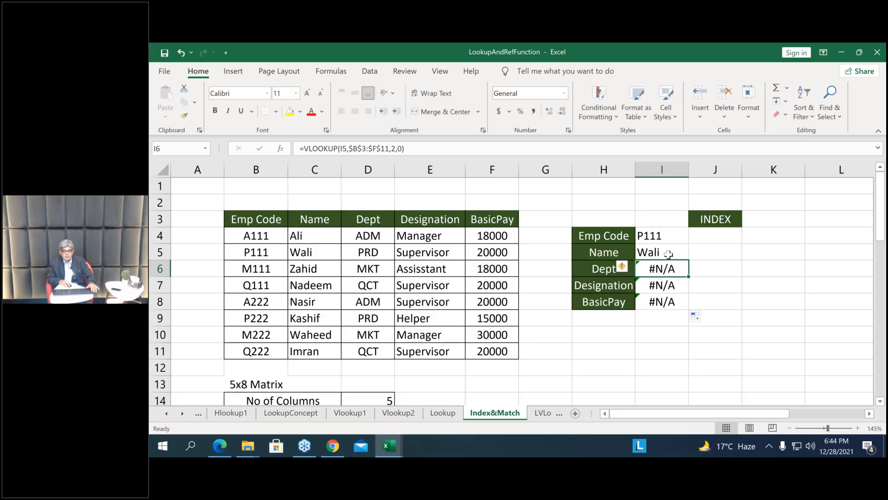
Make the lookup value in I5's VLOOKUP absolute as $I$4 and refill the formula down to I8
left_click(671, 253)
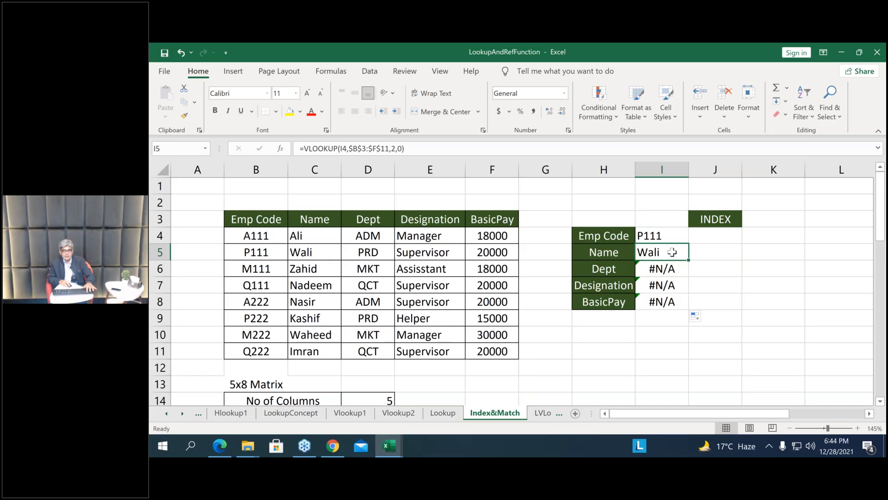
double_click(673, 252)
double_click(701, 252)
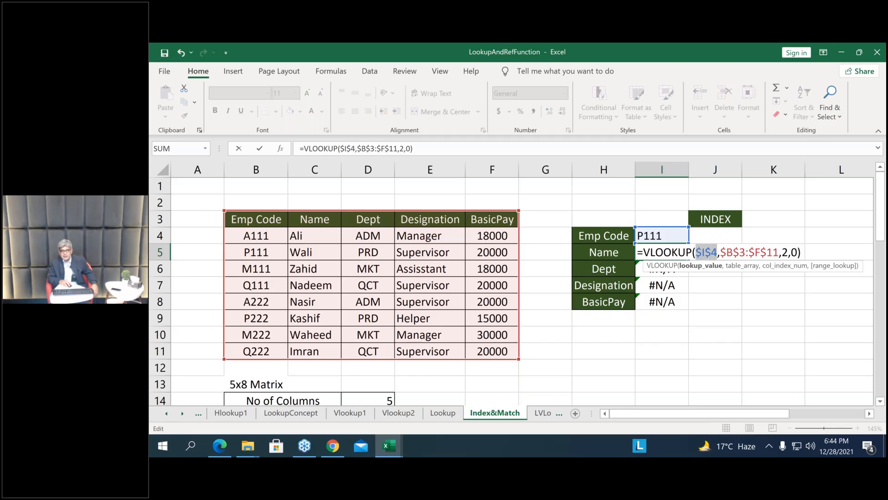
key("Return")
left_click(685, 254)
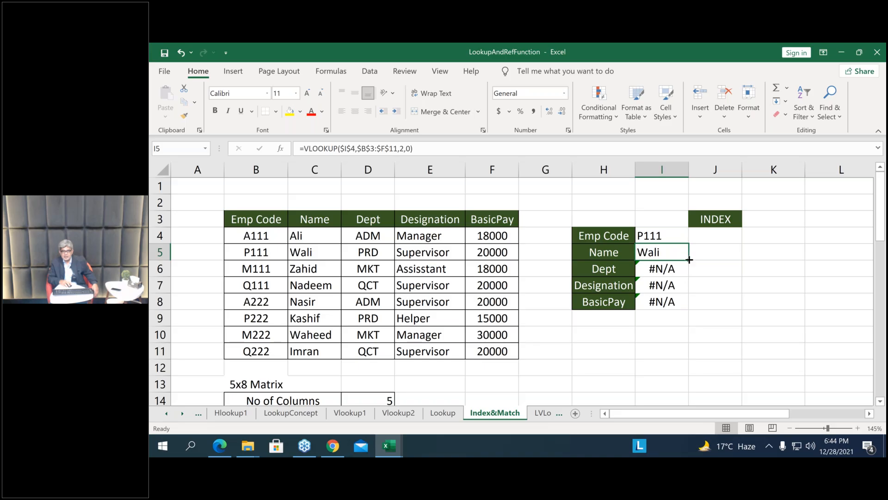
left_click_drag(690, 260, 687, 305)
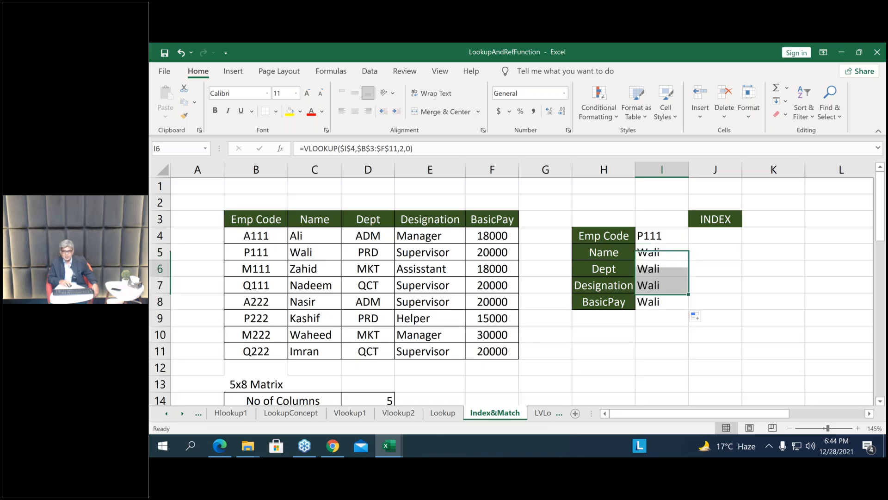
Set the column index in I6's VLOOKUP to 3 for the Dept heading
double_click(675, 271)
left_click(787, 270)
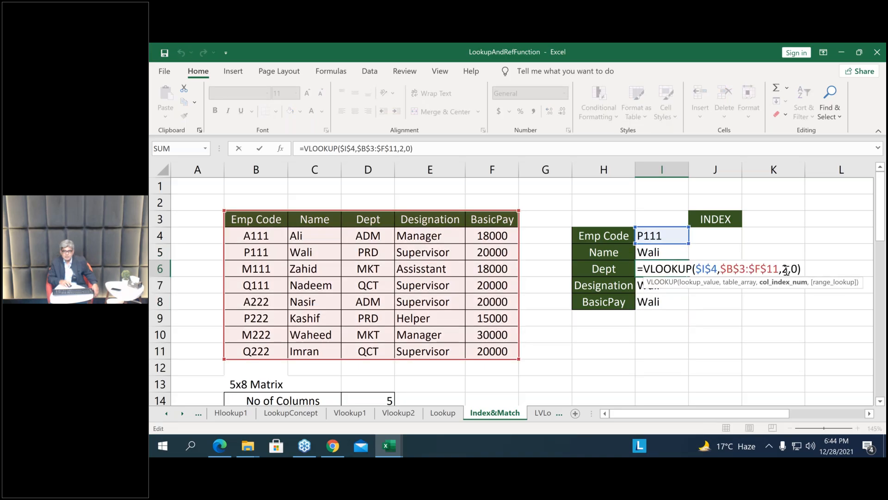
double_click(785, 270)
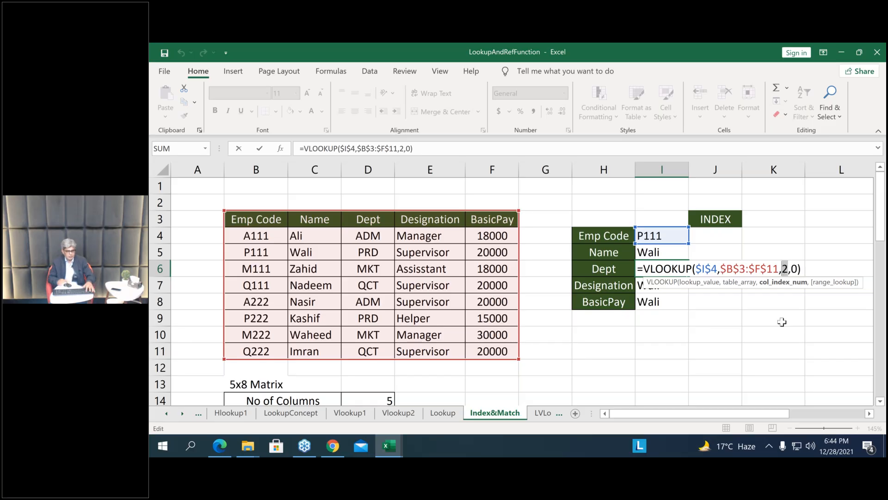
type("3")
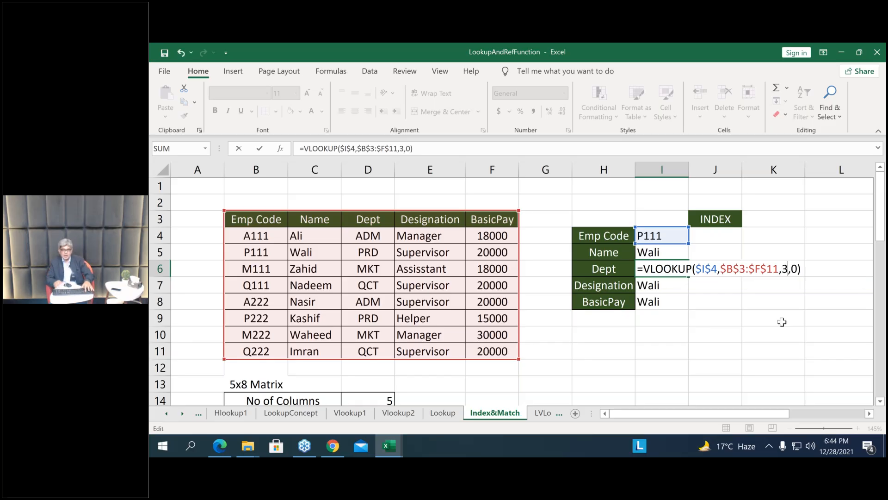
key("Return")
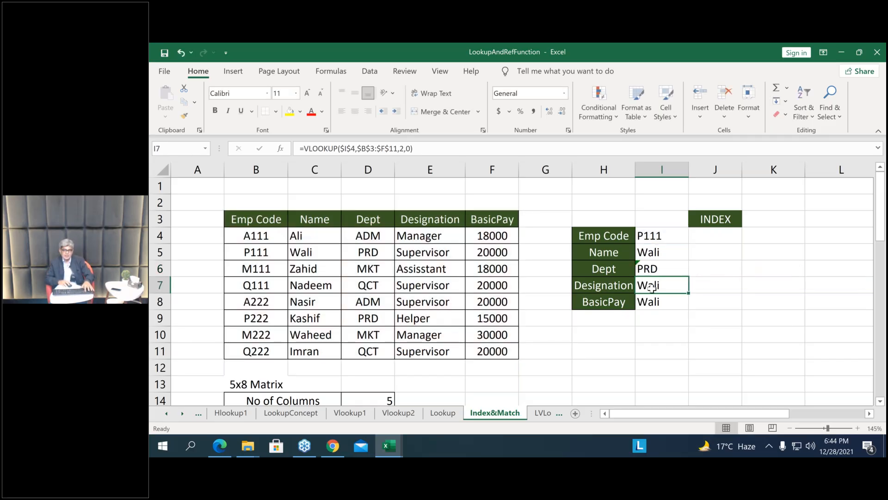
Set the column index in I7's VLOOKUP to 4 for the Designation heading
left_click(787, 284)
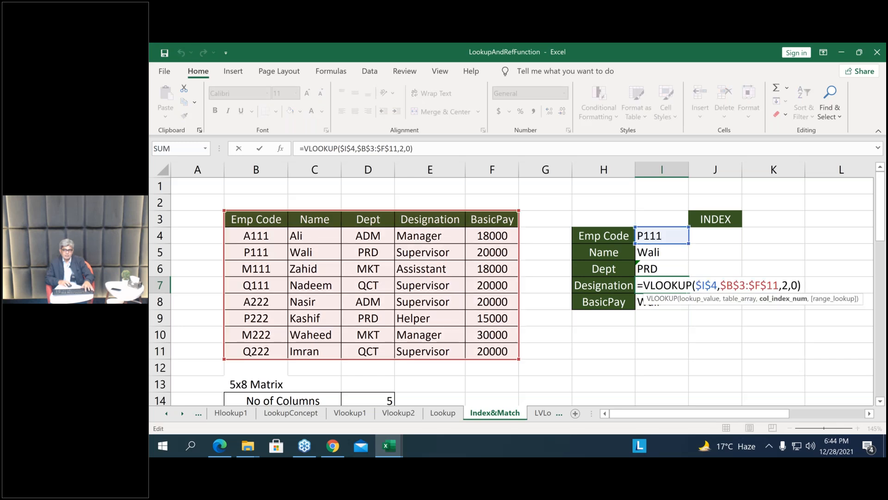
key("BackSpace")
type("4")
key("Return")
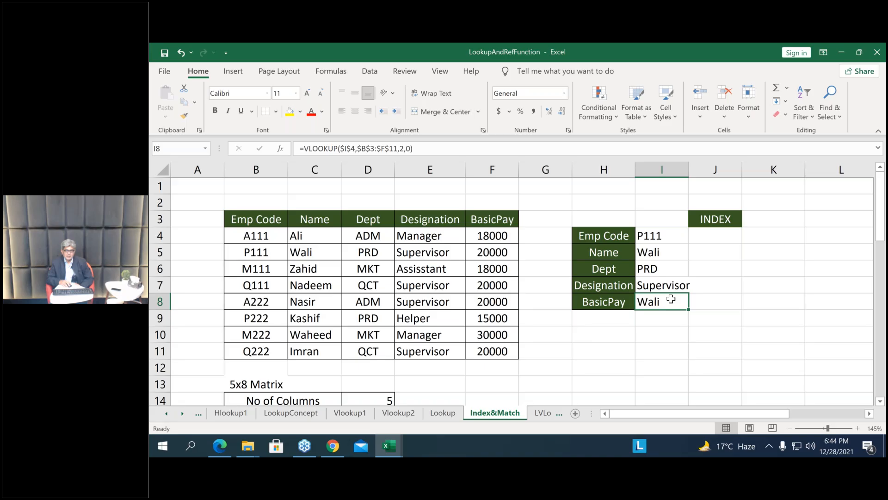
Set the column index in I8's VLOOKUP to 5 for the BasicPay heading
key("F2")
key("Left")
key("Left")
key("Left")
key("Left")
key("Delete")
type("5")
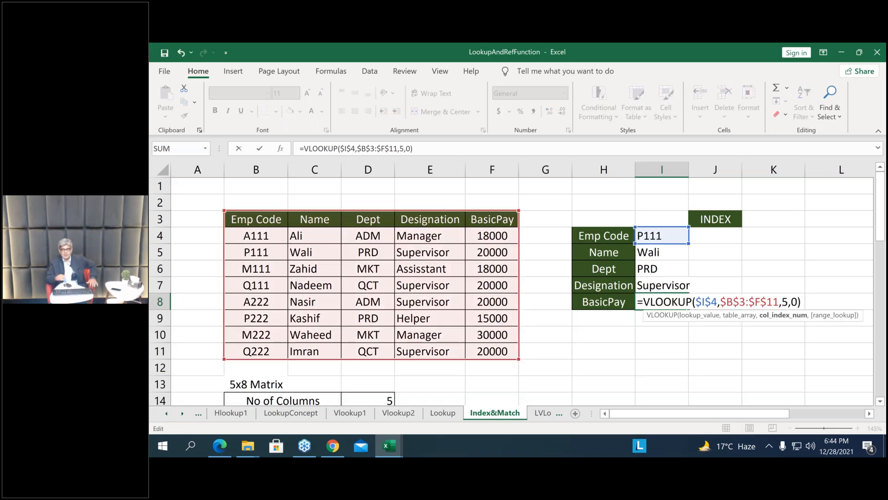
key("Return")
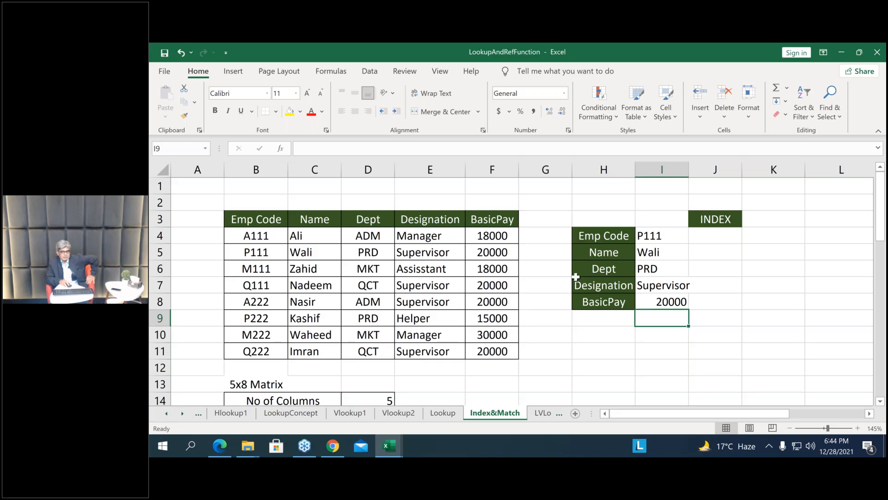
Change the first letter of the lookup employee code in I4 to Q
left_click(649, 234)
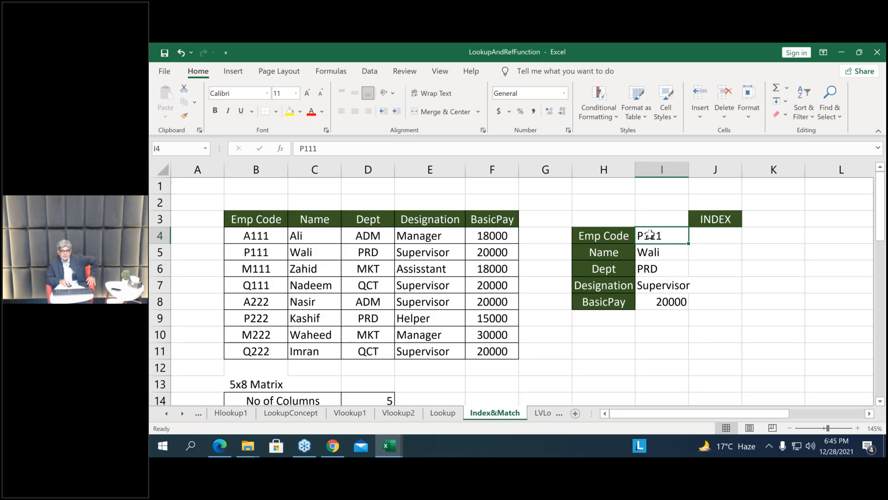
double_click(663, 236)
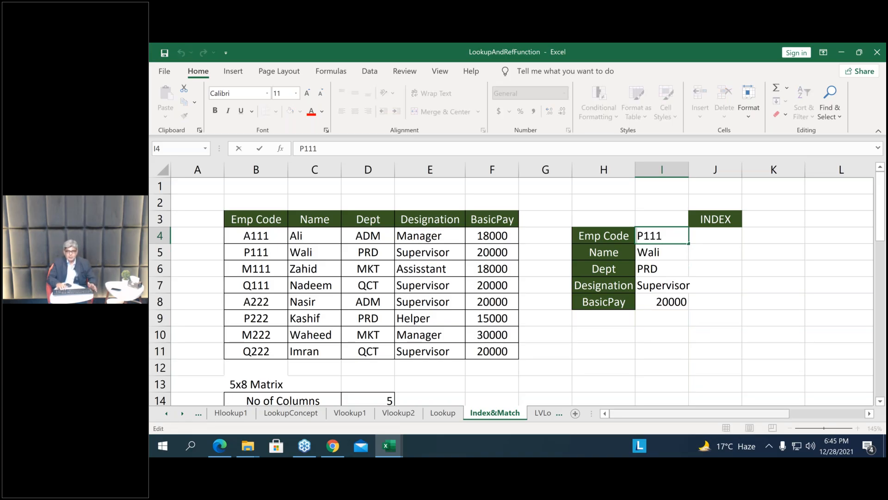
key("Home")
key("Delete")
type("Q")
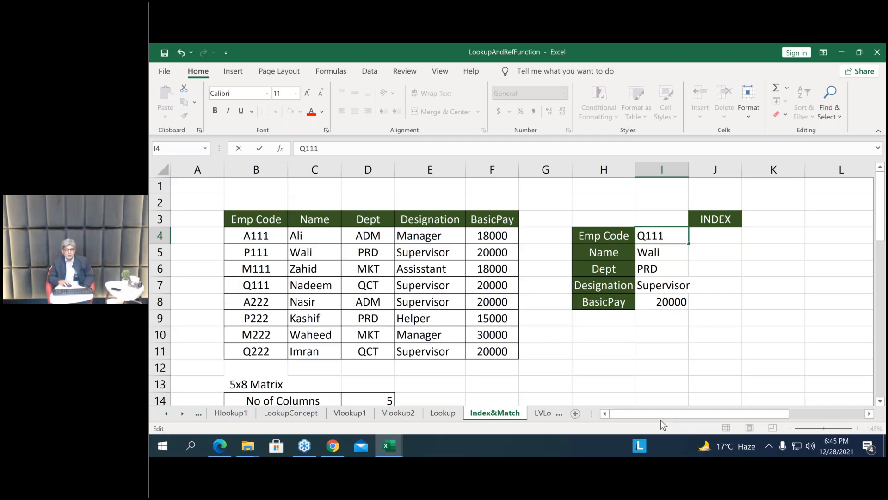
key("Return")
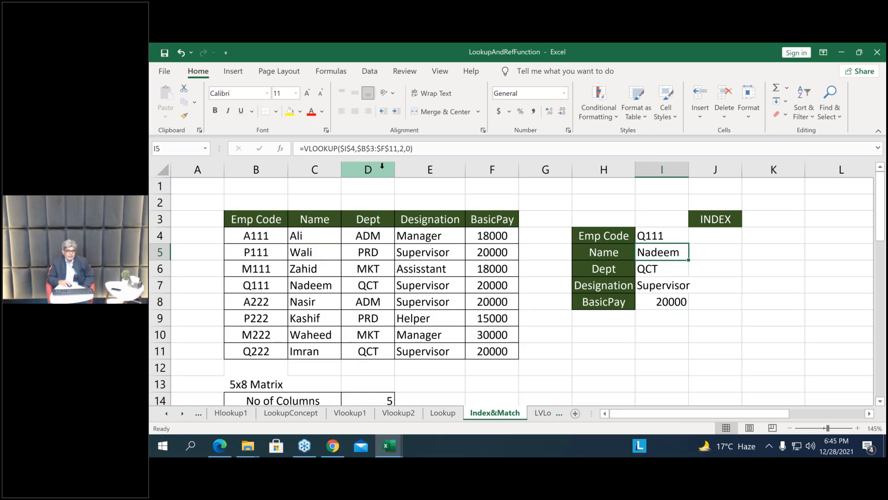
Insert a blank column before the Dept column in the employee table
left_click(382, 166)
right_click(384, 170)
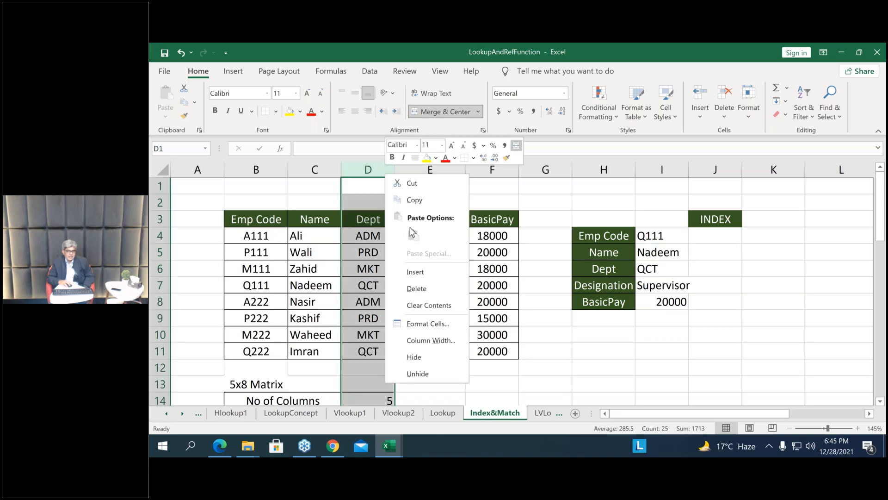
left_click(415, 272)
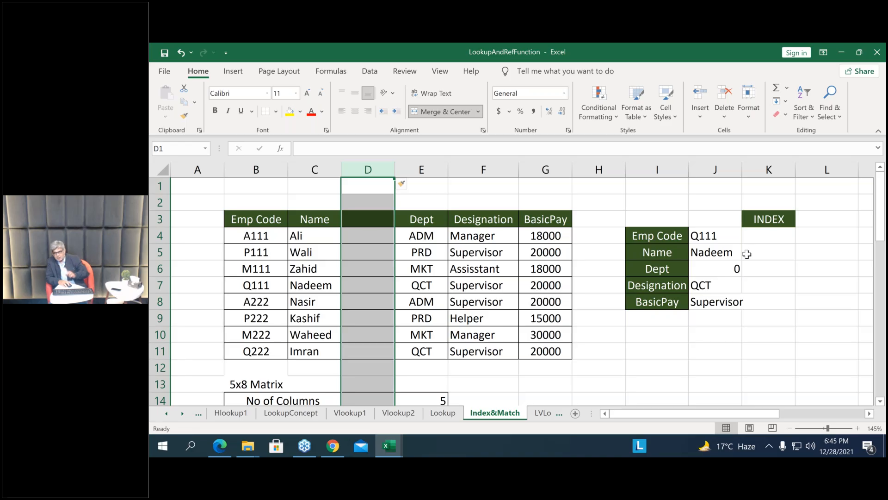
Break J5's VLOOKUP formula across lines so the column index and the range lookup argument each start a new line
double_click(725, 252)
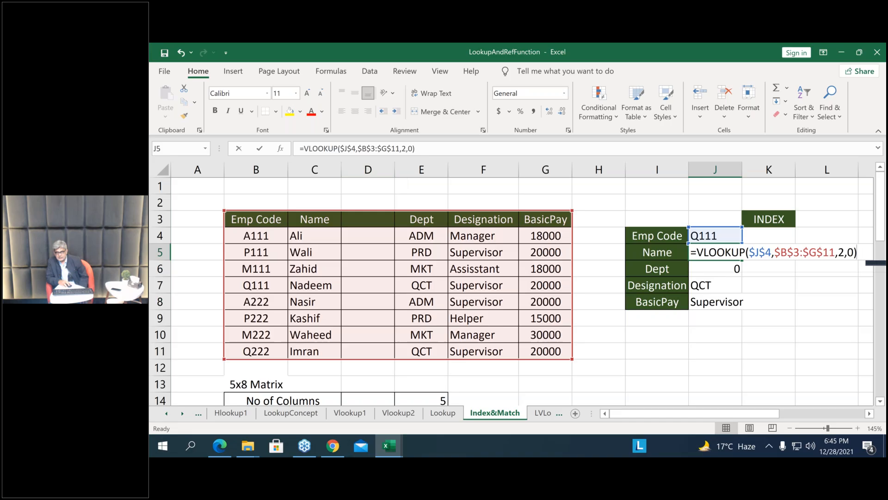
double_click(843, 252)
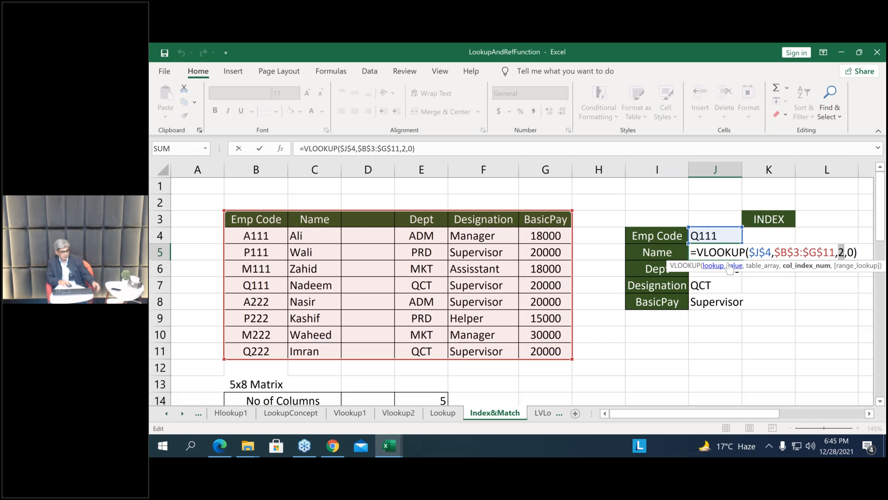
key("ctrl+Return")
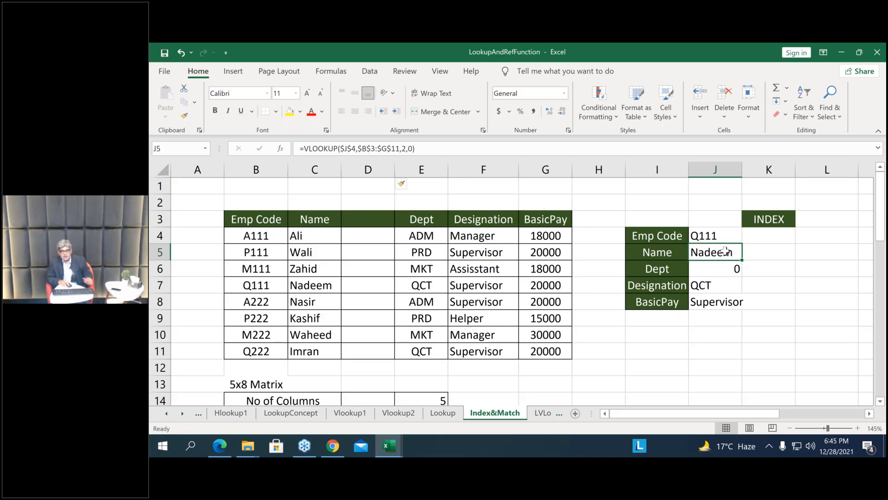
double_click(725, 251)
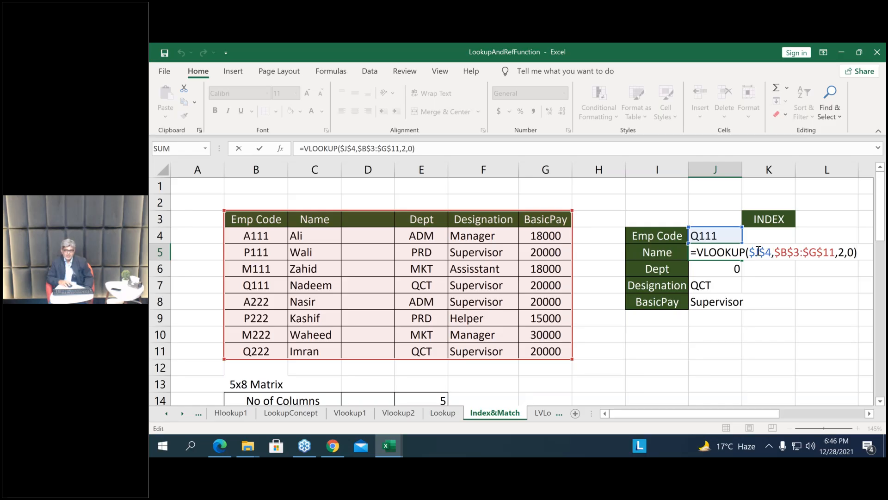
left_click(843, 252)
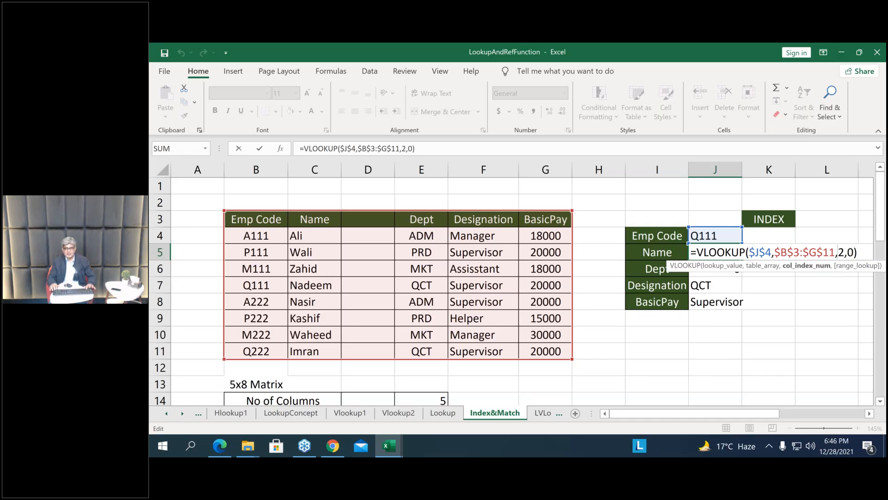
key("alt+Return")
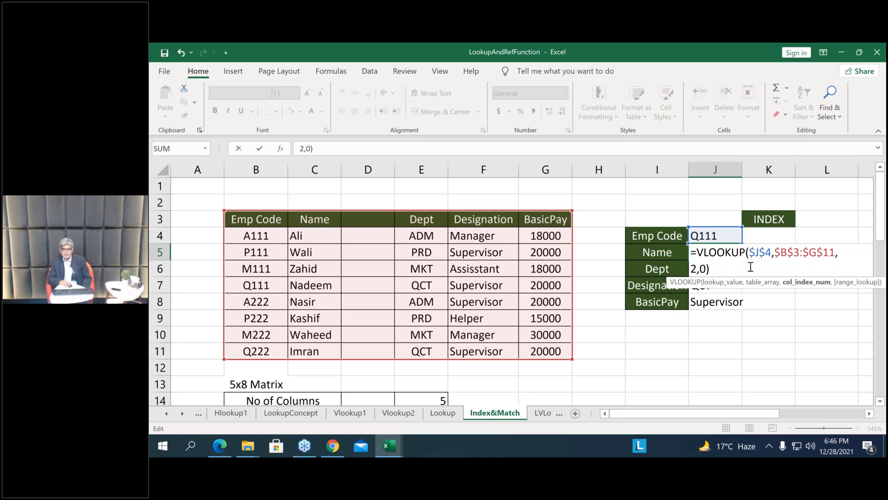
key("Right")
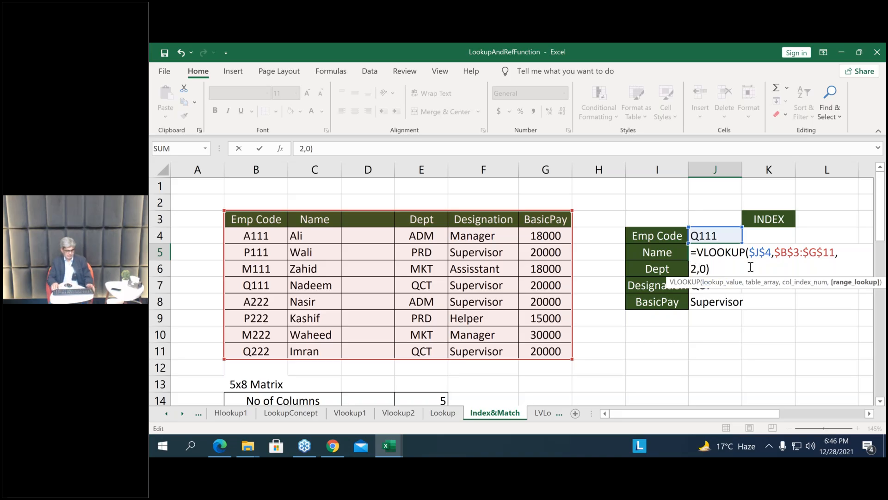
key("alt+Return")
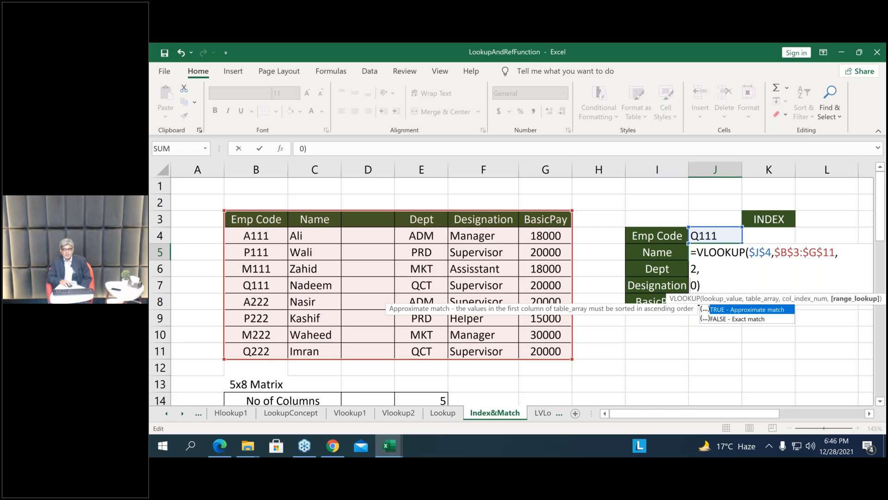
Replace the column index in J5's VLOOKUP with a MATCH function that uses the Name heading in I5 as its lookup value
double_click(694, 268)
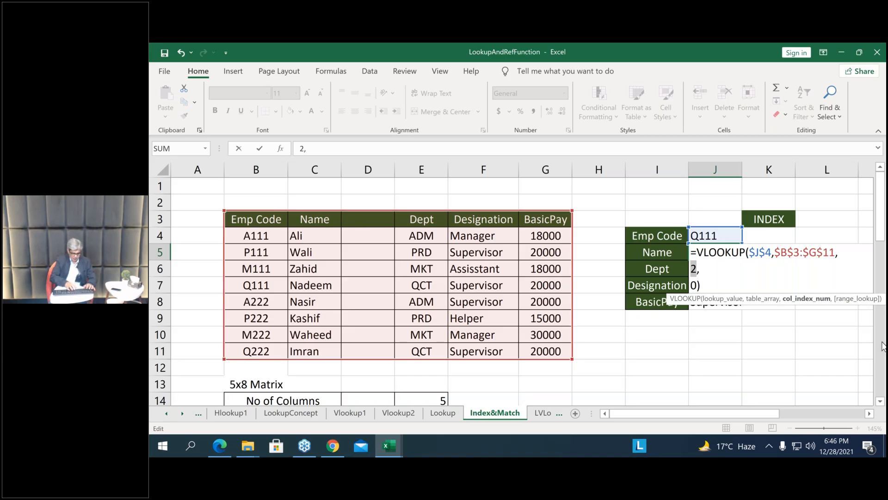
type("MAt")
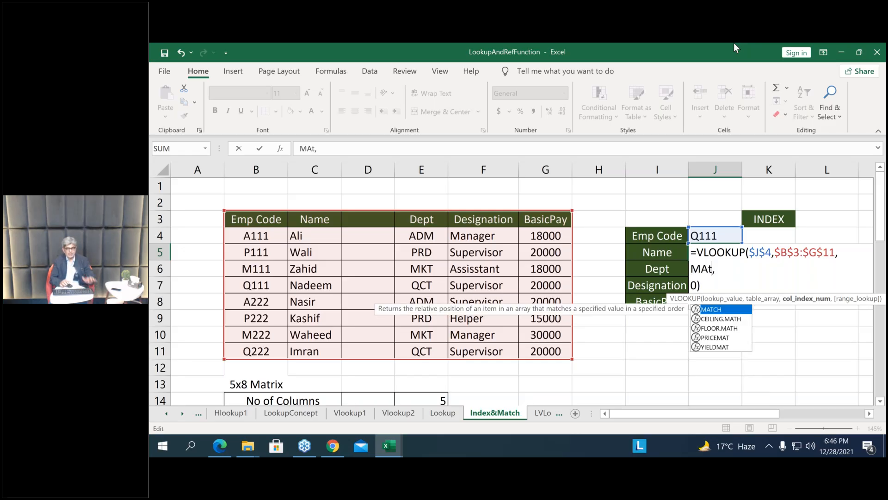
key("Tab")
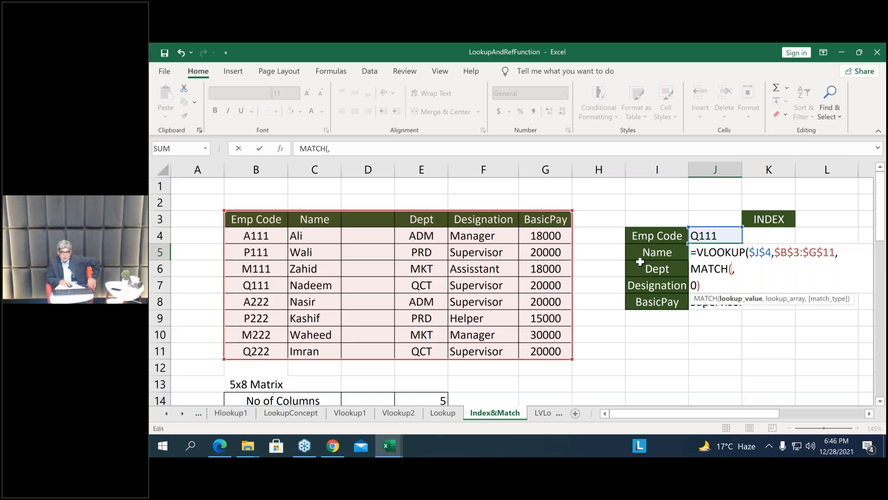
left_click(653, 252)
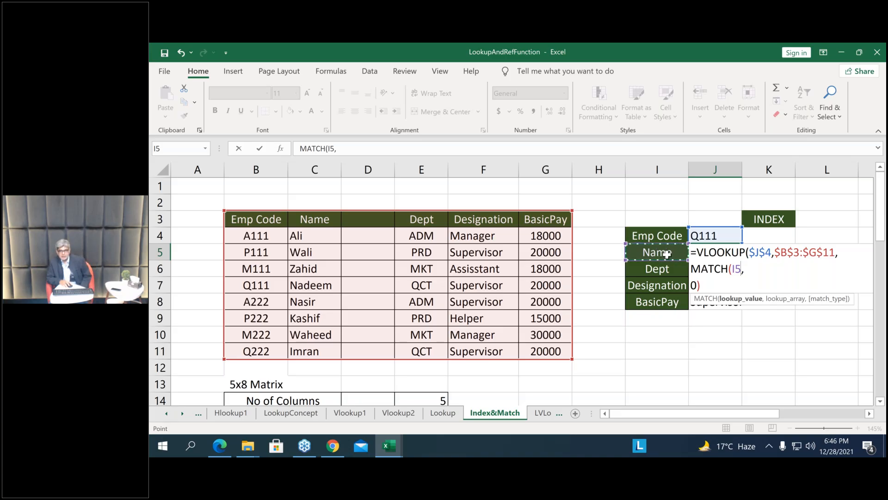
key("F2")
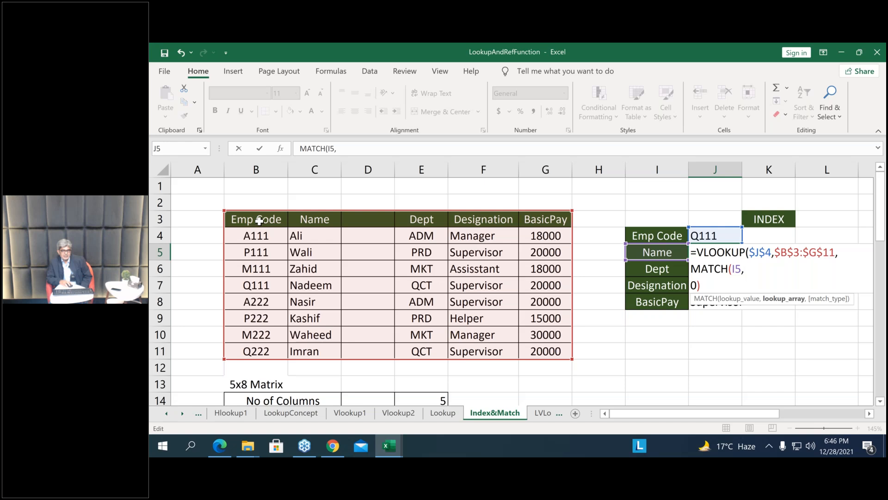
Complete the nested MATCH in J5 with the absolute header range $B$3:$G$3 and exact match type 0, and enter the formula
left_click_drag(271, 219, 539, 219)
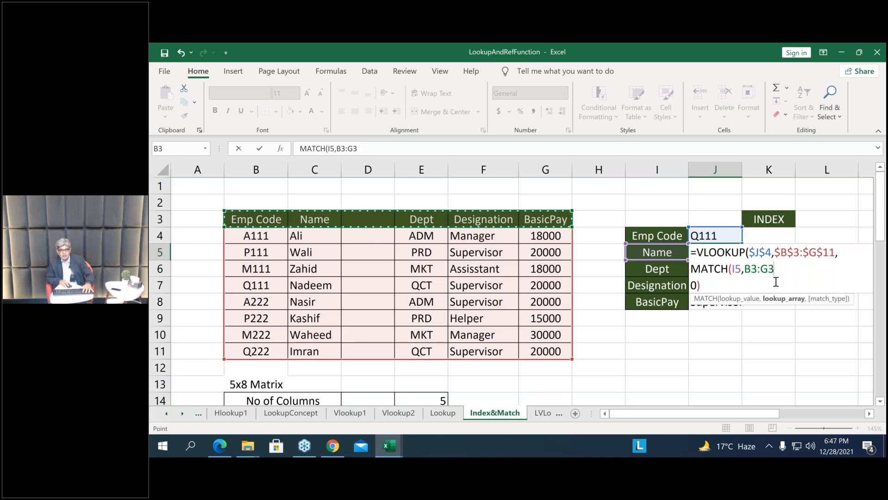
key("F4")
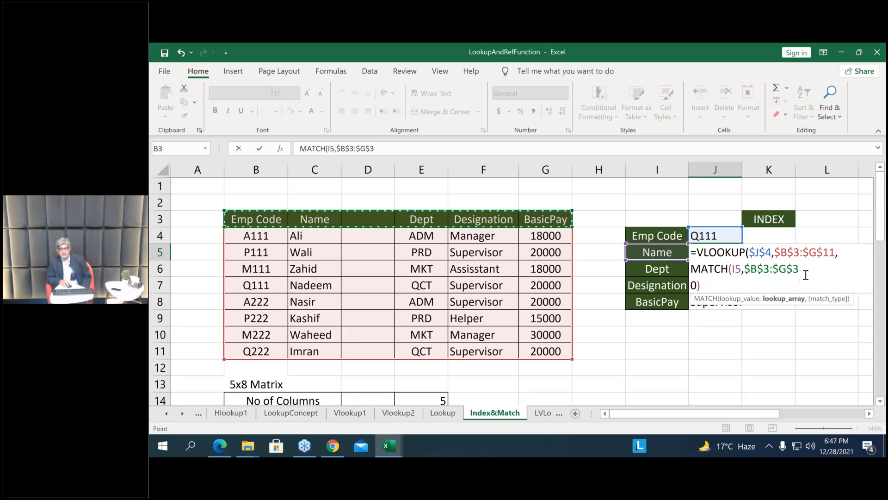
type(",")
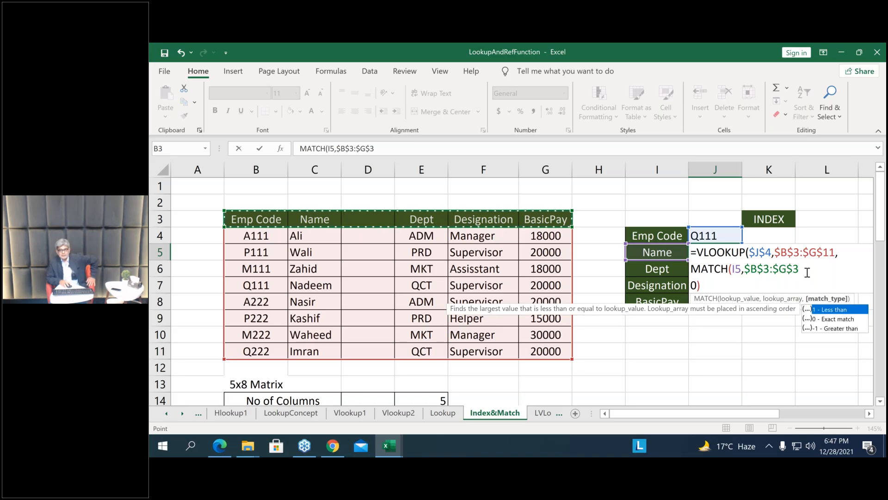
left_click(822, 319)
double_click(822, 319)
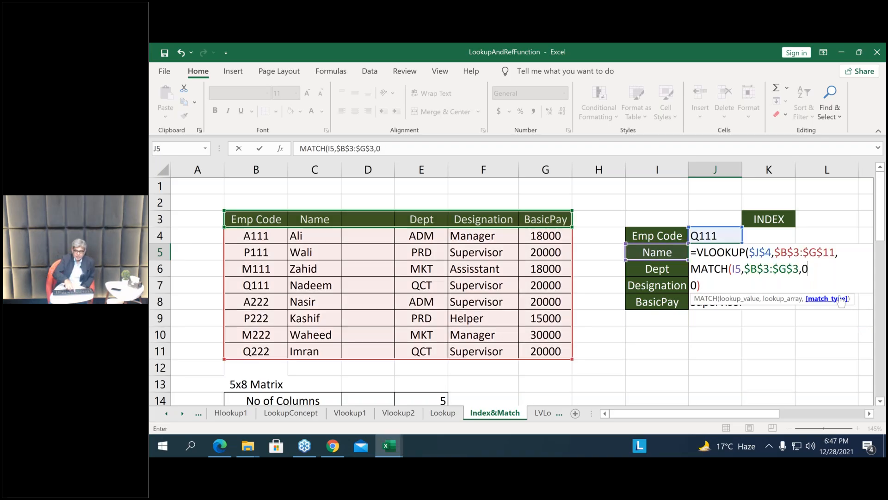
type("),")
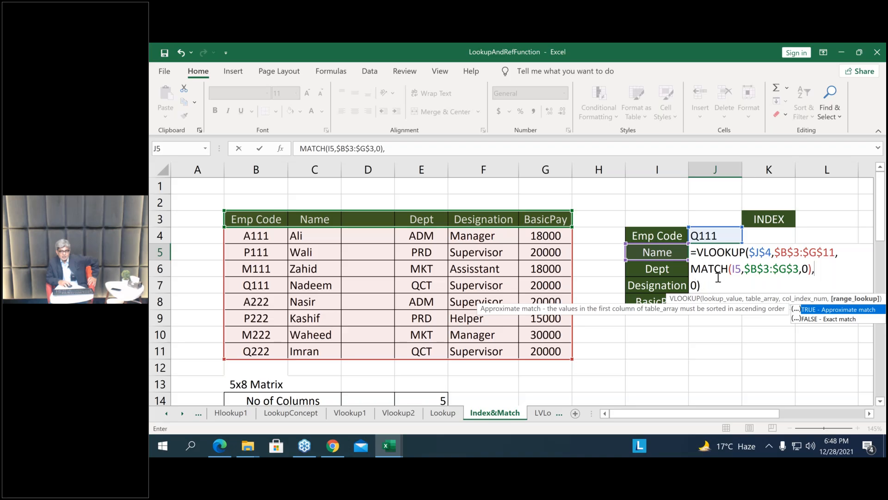
key("Escape")
left_click(723, 286)
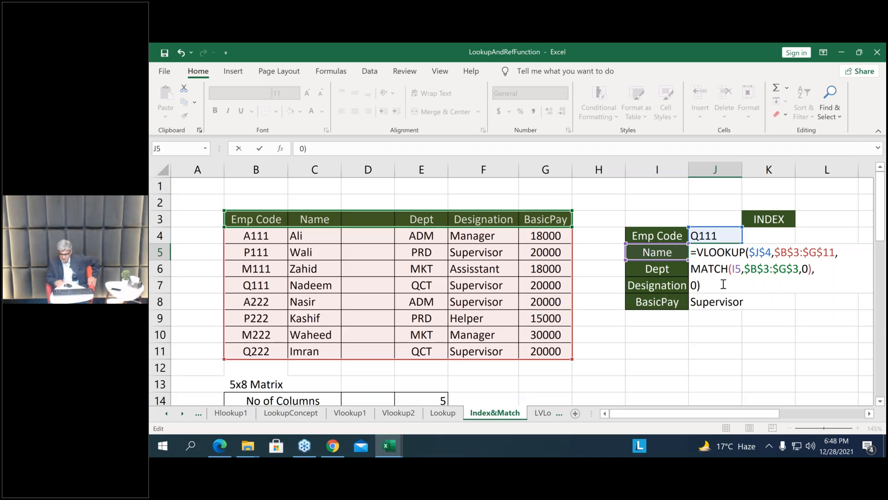
key("Return")
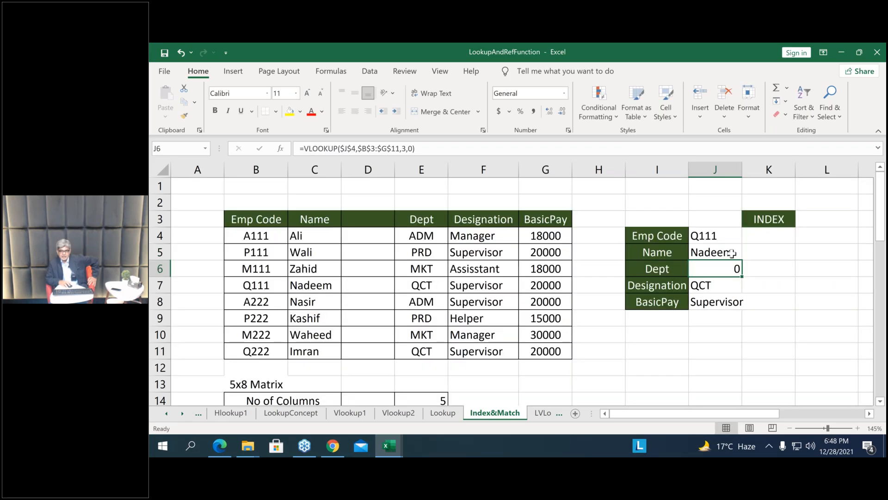
Fill the combined VLOOKUP and MATCH formula from J5 down to J8
left_click(732, 253)
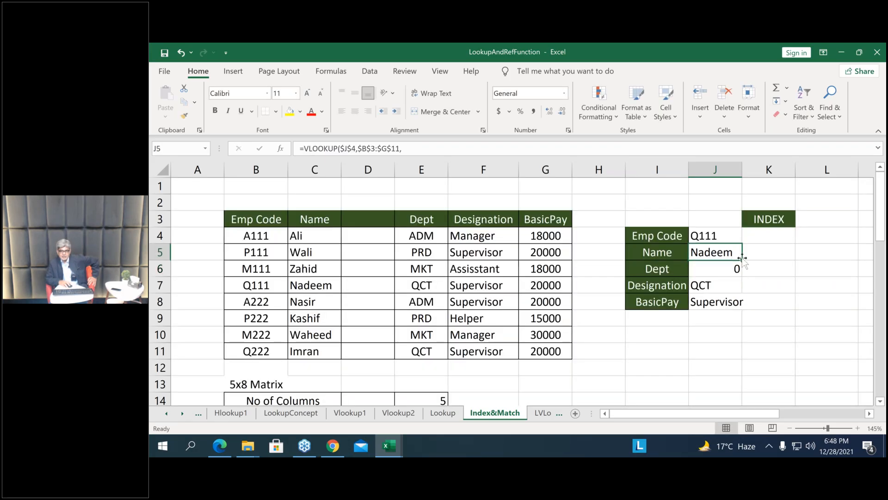
left_click_drag(742, 259, 740, 303)
left_click(772, 266)
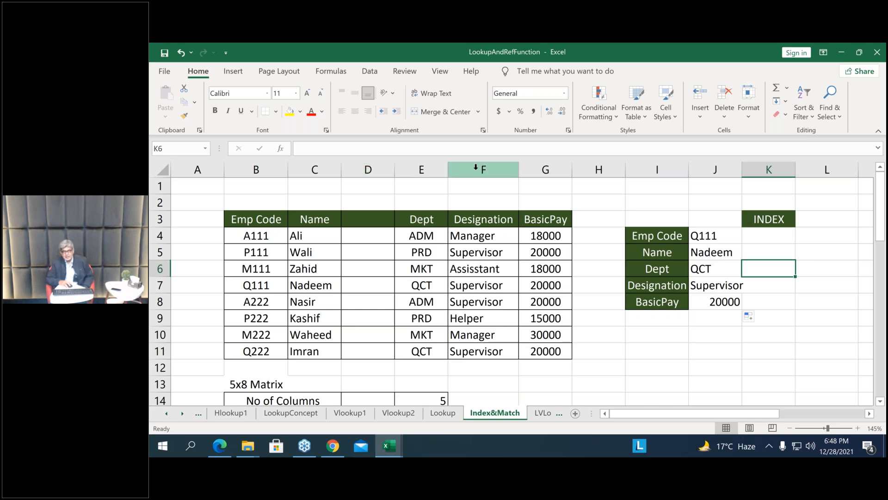
Insert a blank column before the Designation column in the employee table
left_click(476, 167)
right_click(477, 169)
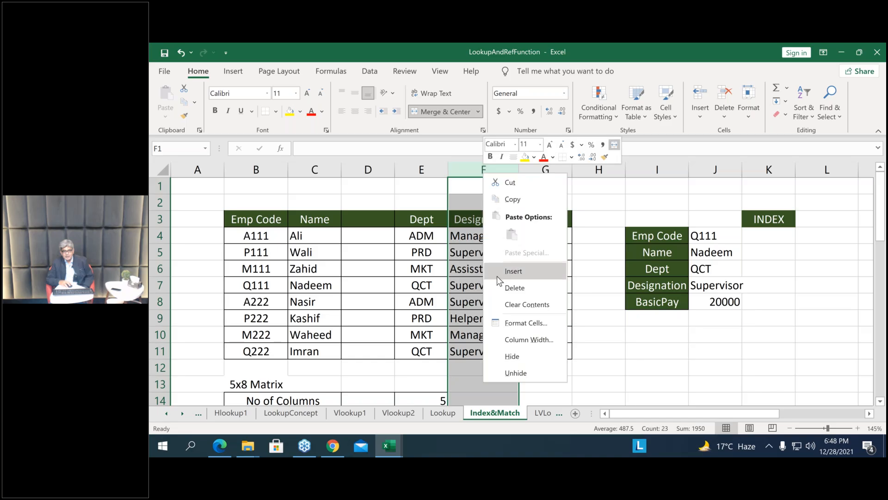
left_click(497, 276)
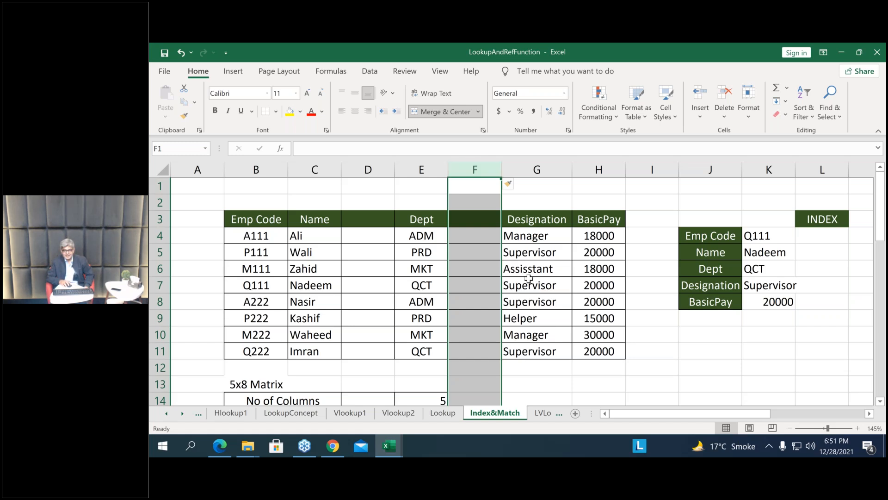
Delete the blank columns before Designation and before Dept from the employee table
right_click(476, 169)
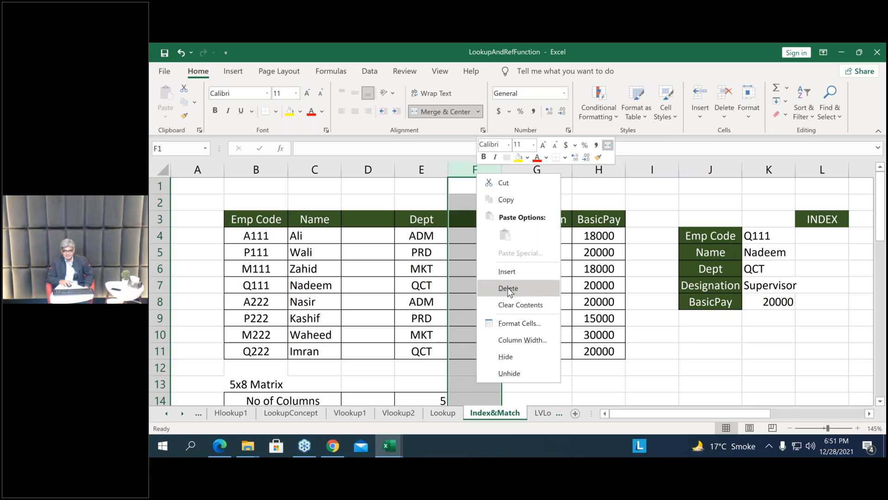
left_click(507, 287)
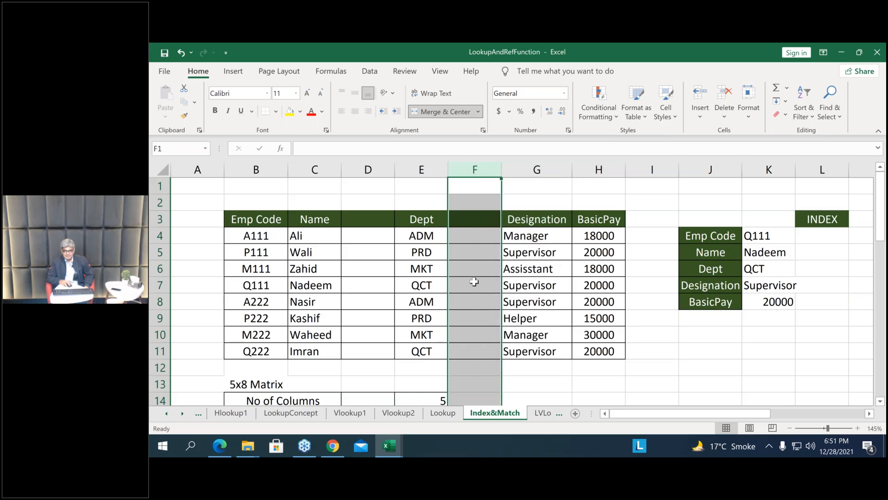
right_click(376, 170)
left_click(427, 285)
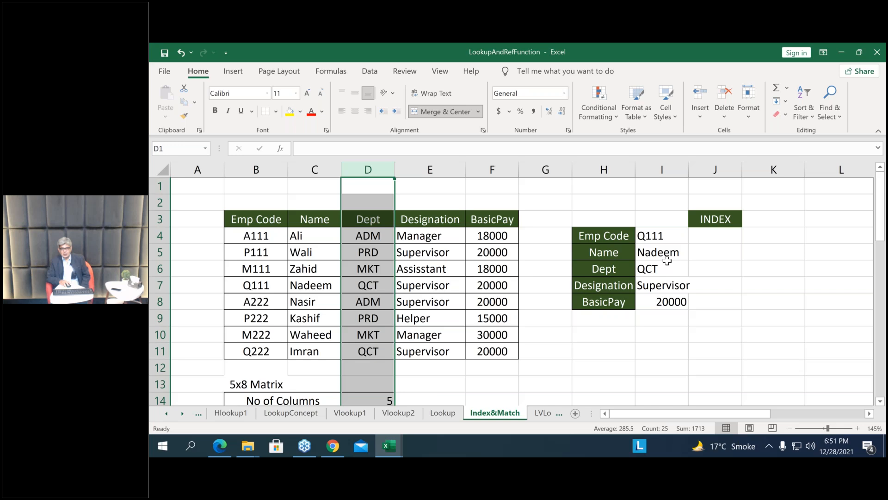
Clear the lookup formulas in I5:I8 and select I5 for a new formula
left_click_drag(667, 260, 668, 298)
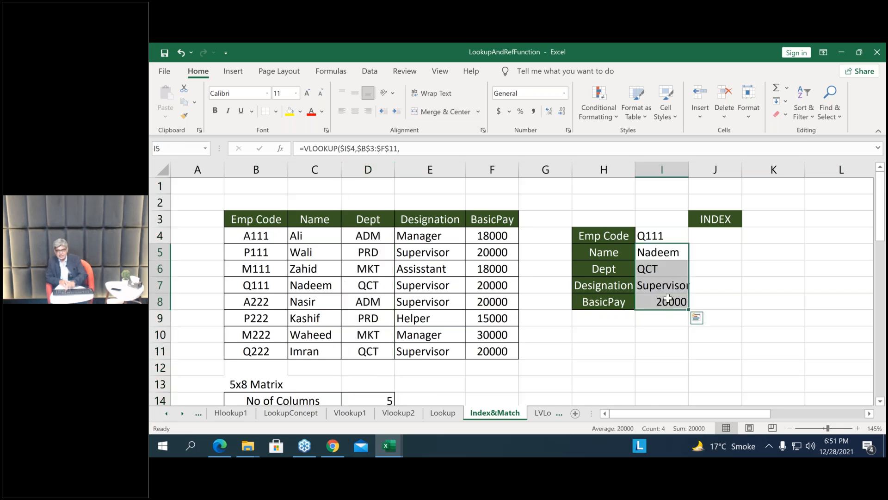
key("Delete")
left_click(667, 253)
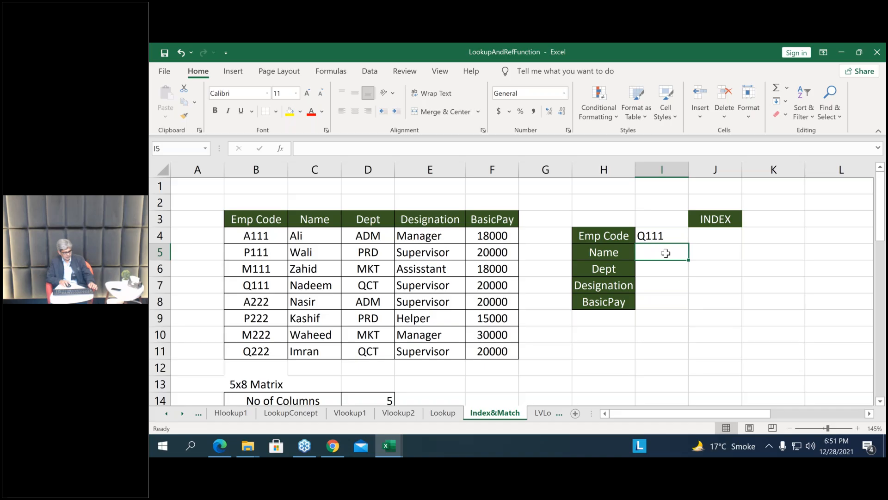
Undo the clearing of I5:I8 and review the MATCH argument inside the VLOOKUP formula in I5
key("ctrl+z")
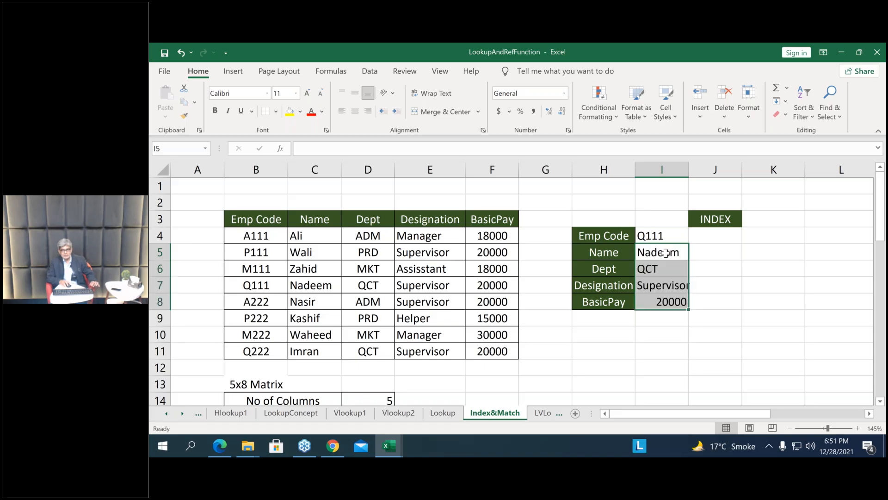
left_click(667, 253)
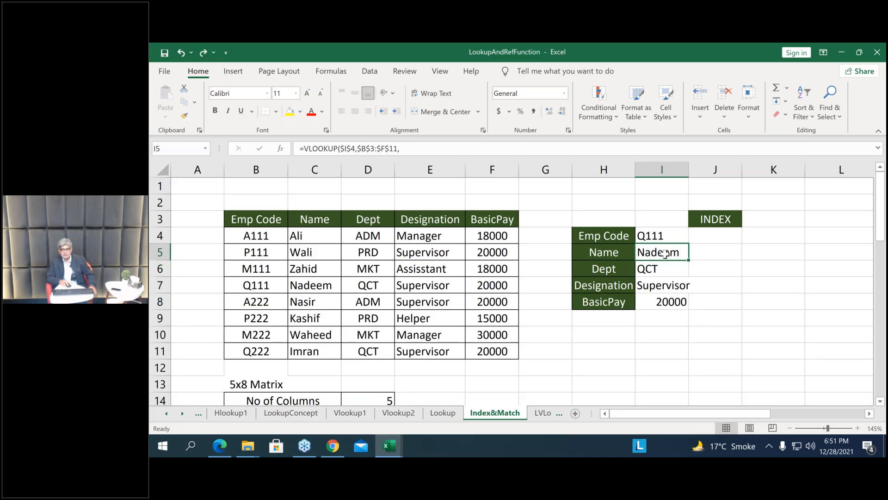
double_click(665, 253)
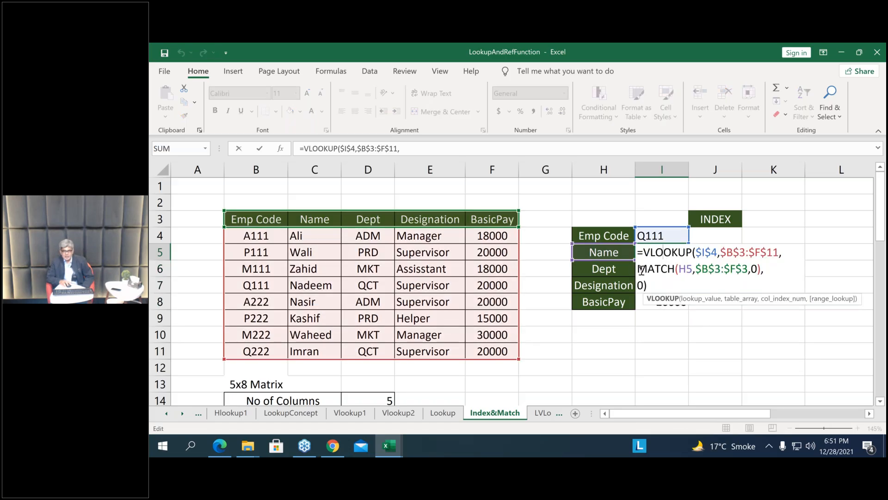
left_click_drag(642, 270, 754, 273)
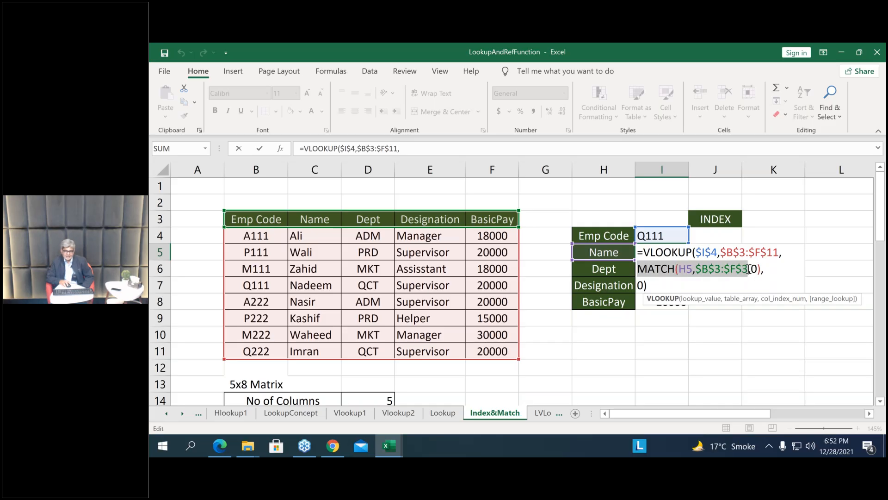
left_click_drag(749, 270, 749, 270)
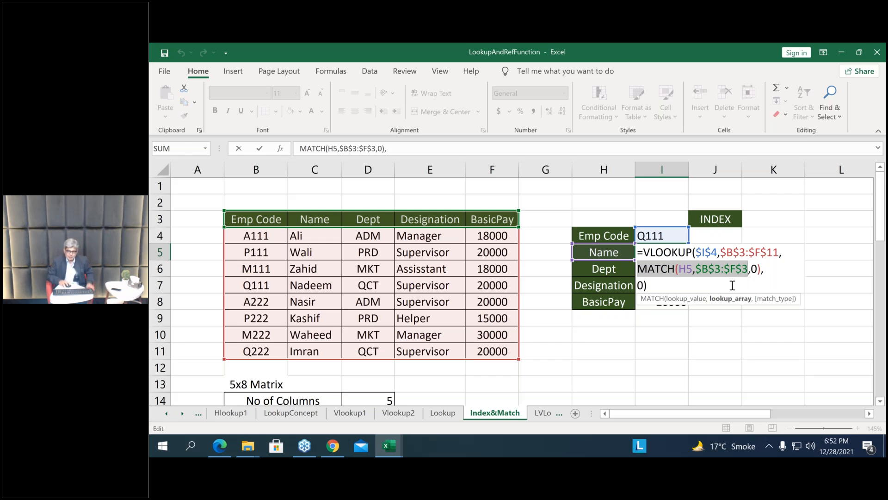
key("Return")
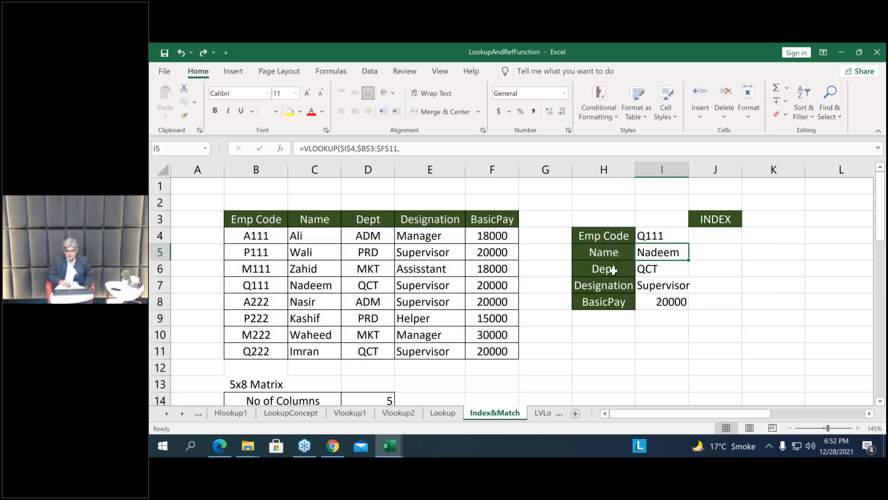
Clear the restored VLOOKUP formulas from I5:I8 and select I5 for a new formula
key("shift+Down")
key("shift+Down")
key("shift+Down")
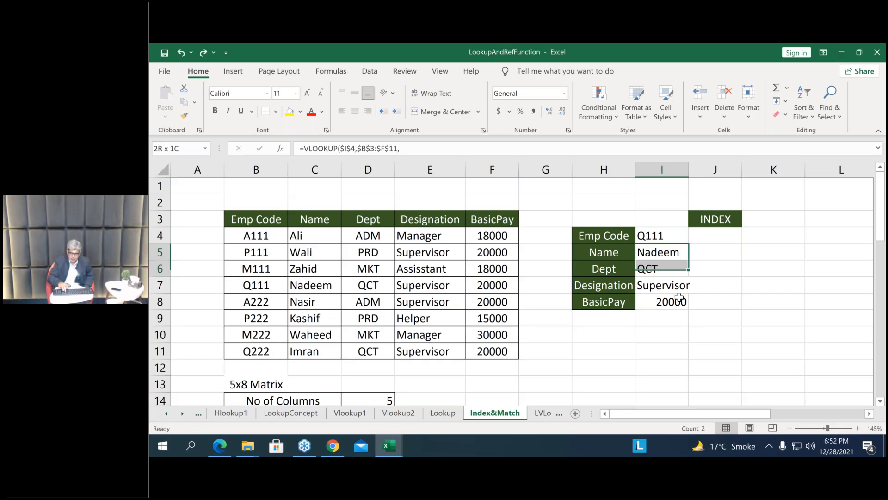
key("Delete")
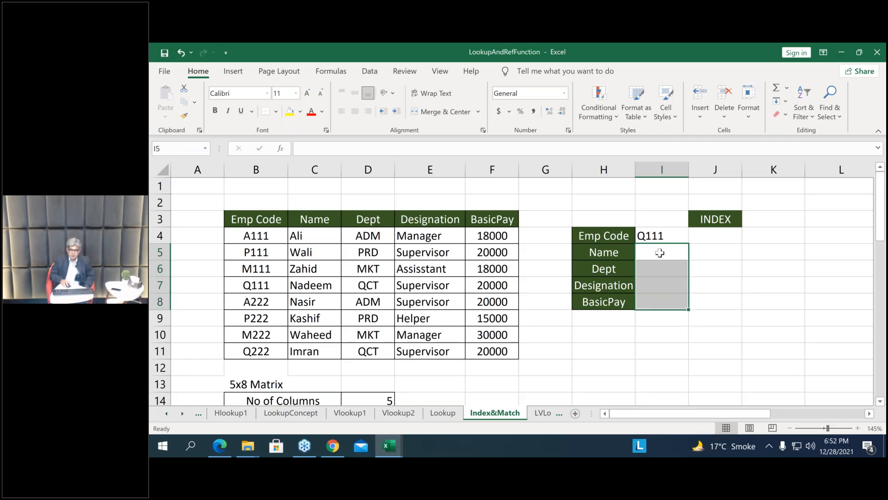
left_click(660, 252)
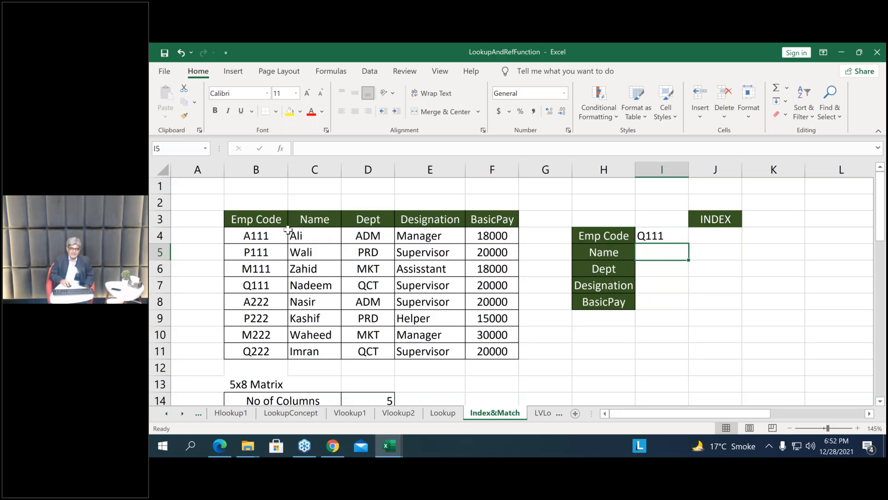
Start a MATCH formula in I5 that uses the Name label in H5 as the lookup value
left_click(240, 220)
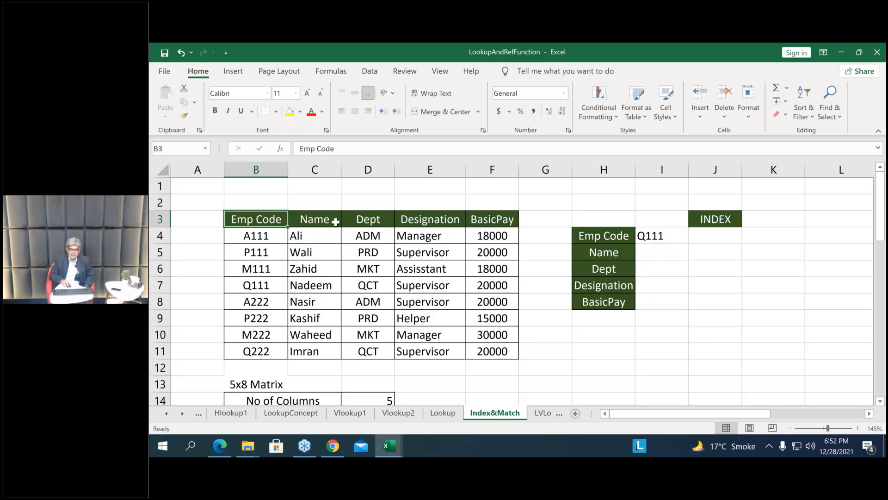
left_click_drag(335, 222, 492, 220)
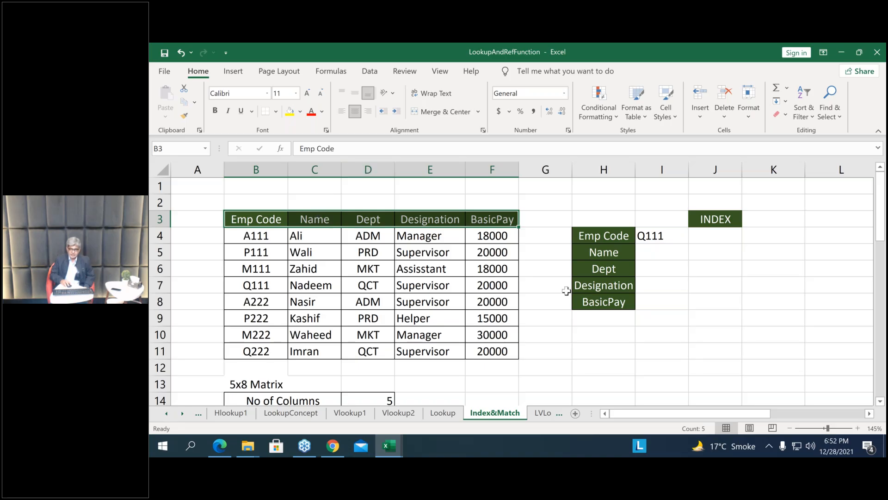
left_click(662, 250)
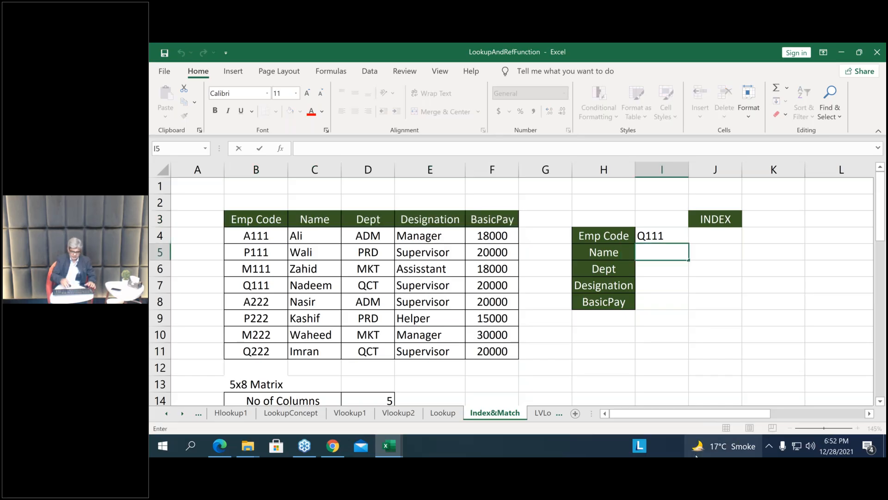
type("=")
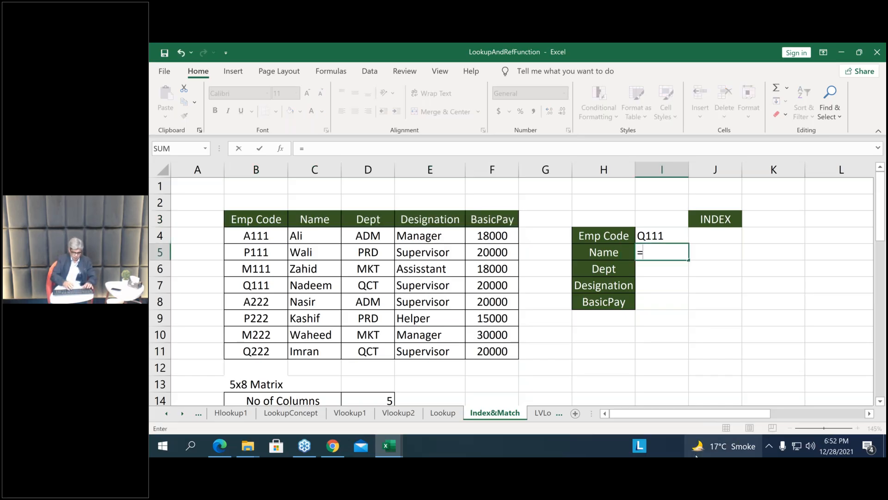
type("Match")
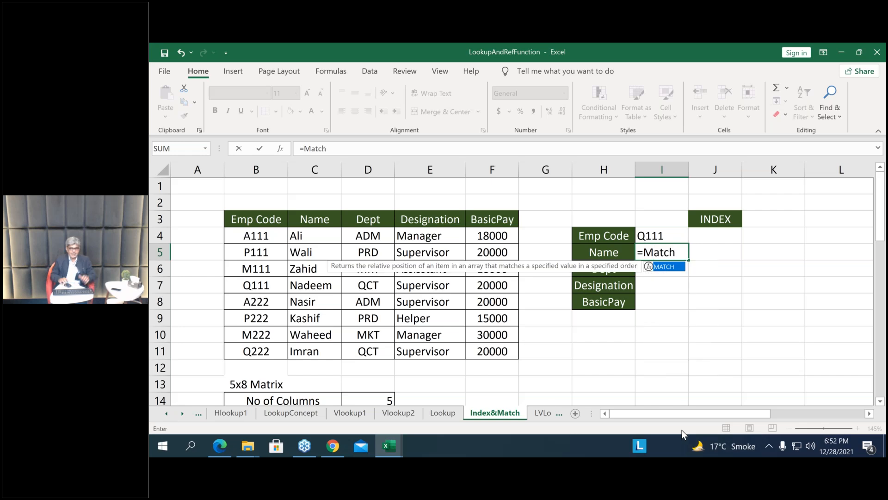
key("Tab")
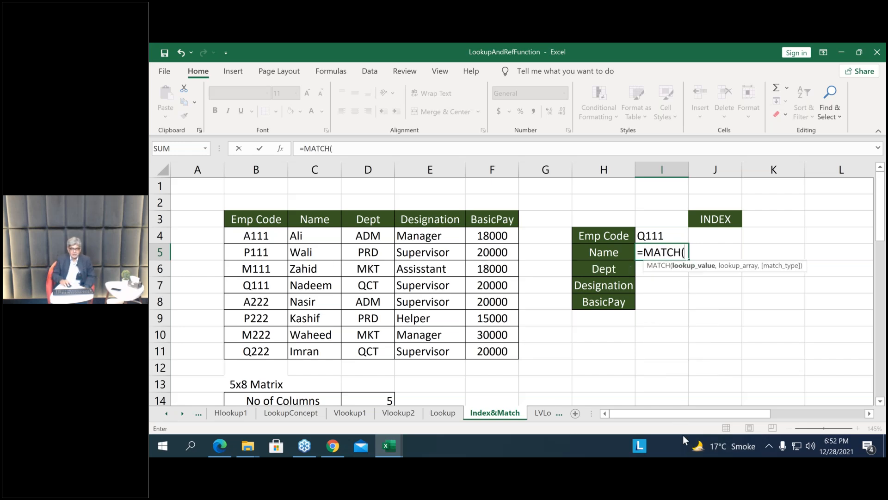
left_click(599, 254)
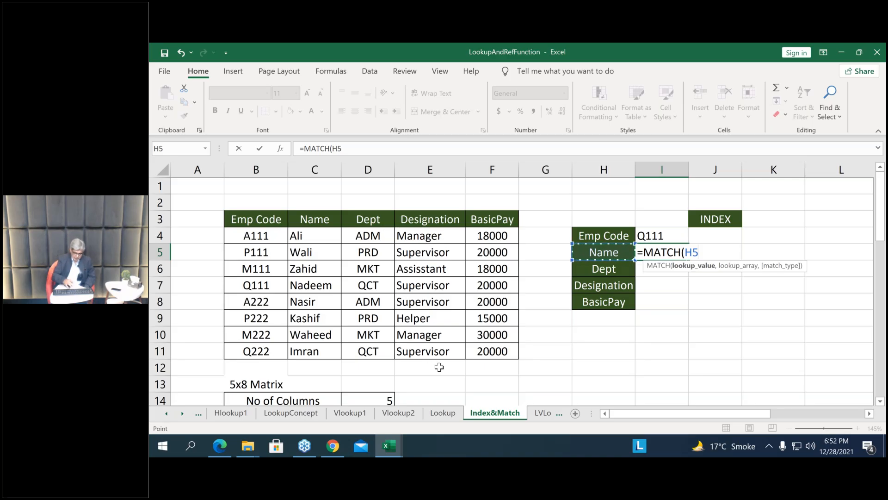
type(",")
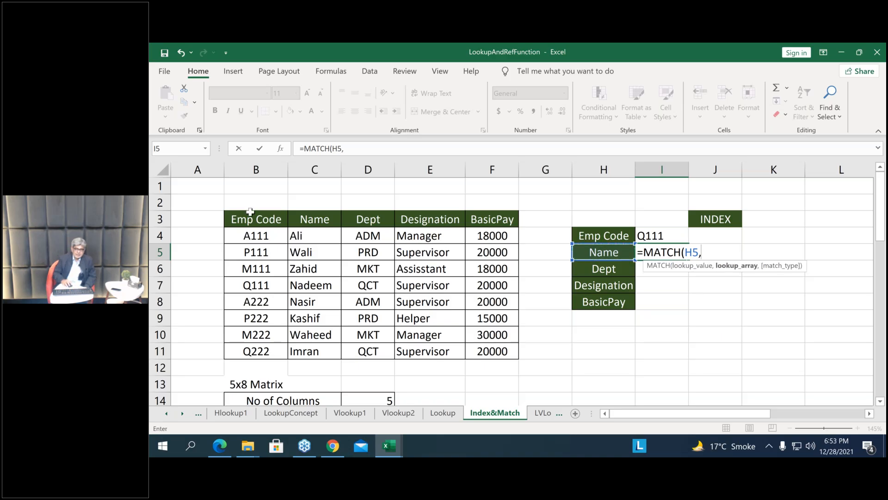
Complete the MATCH formula with the absolute header range $B$3:$F$3 and exact match type 0
left_click_drag(256, 220, 502, 215)
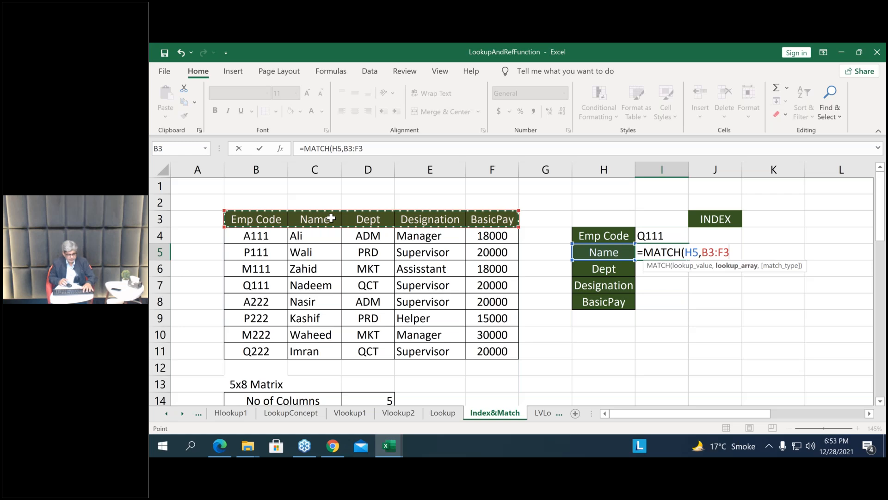
key("F4")
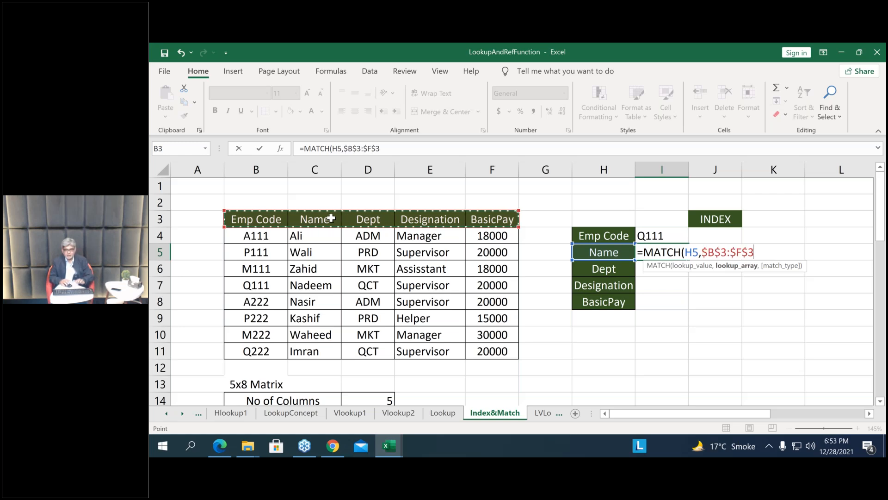
type(",")
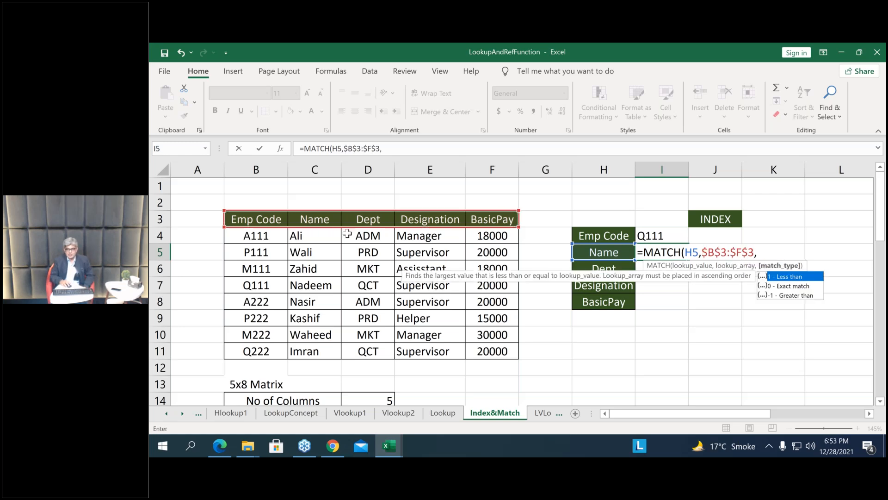
double_click(790, 286)
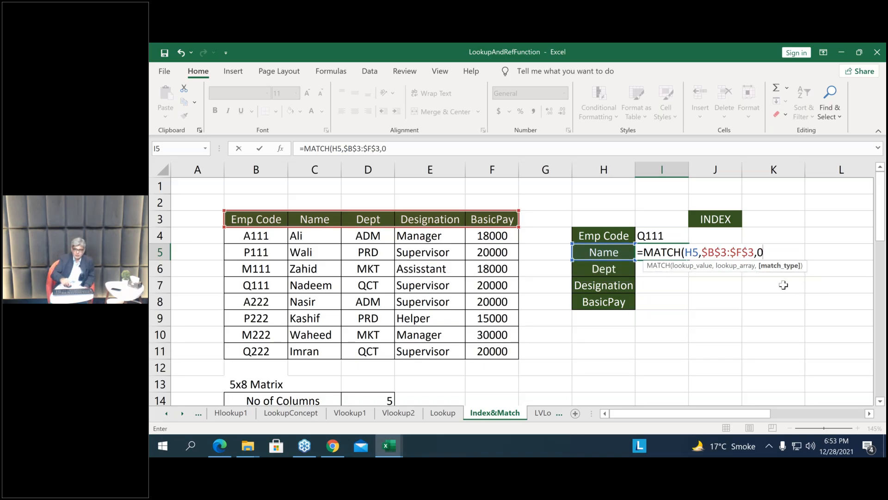
type(")")
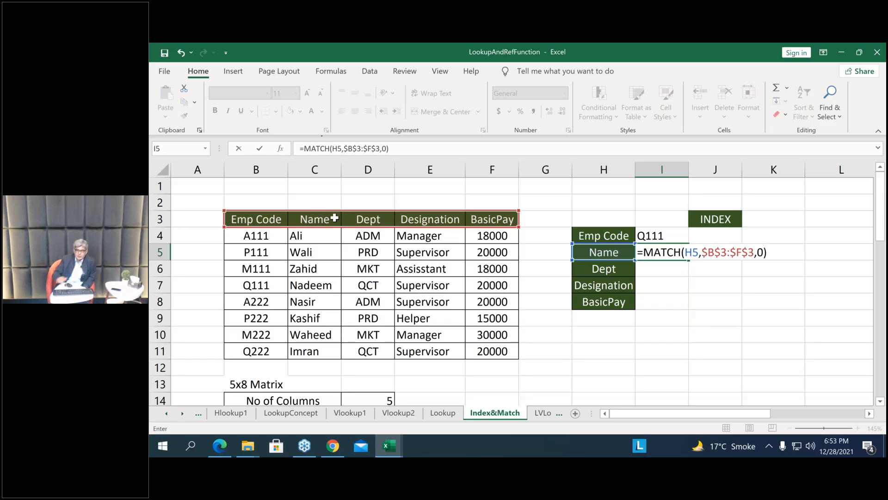
key("Return")
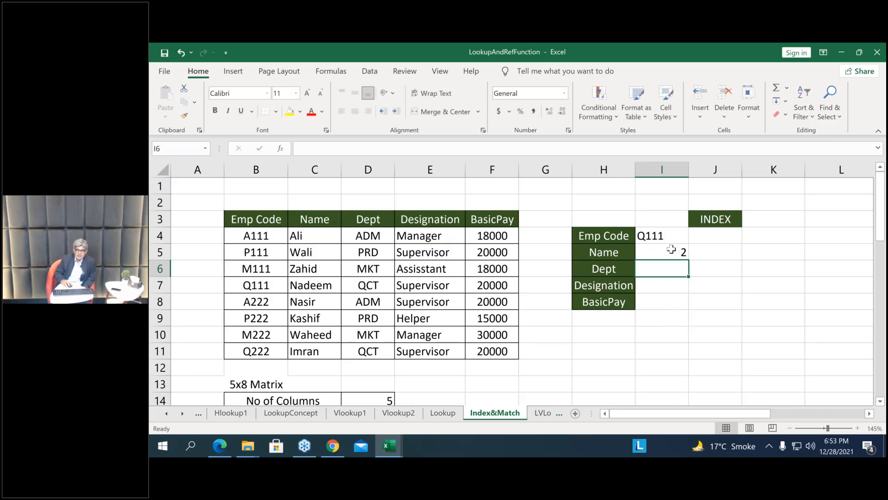
Fill the MATCH formula from I5 down to I8 and select the table headers B3:F3 for comparison
double_click(671, 249)
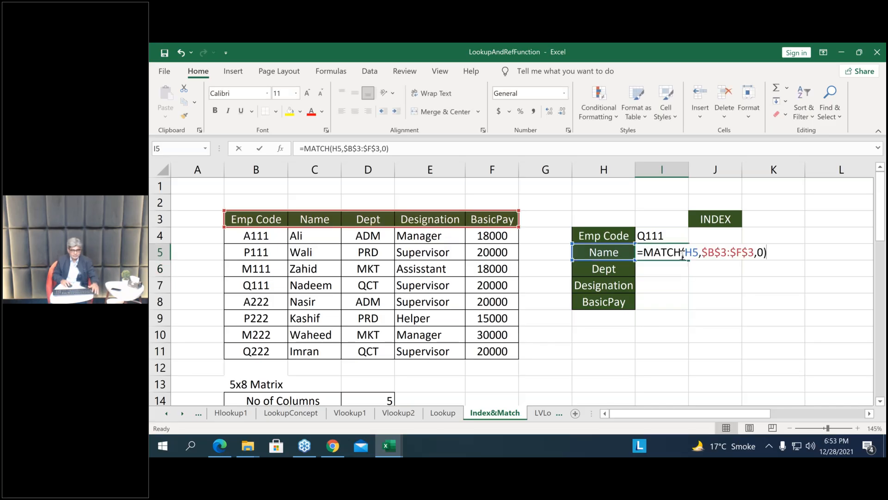
key("Escape")
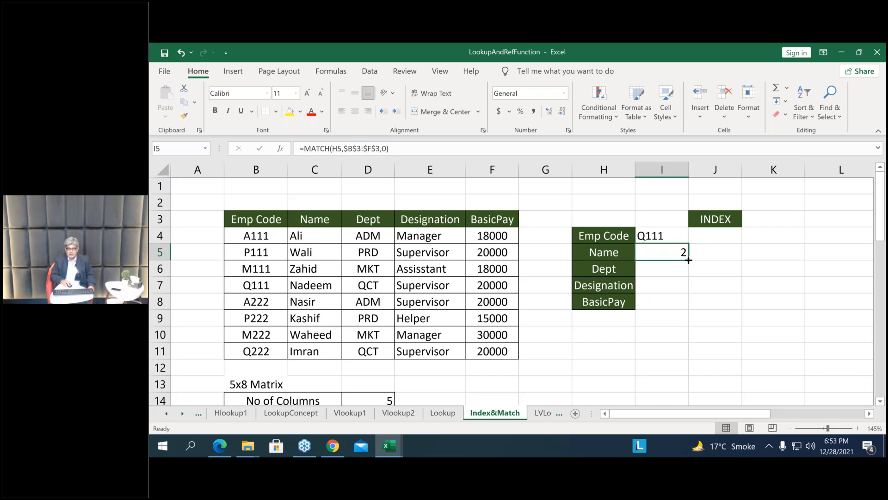
left_click_drag(688, 260, 688, 310)
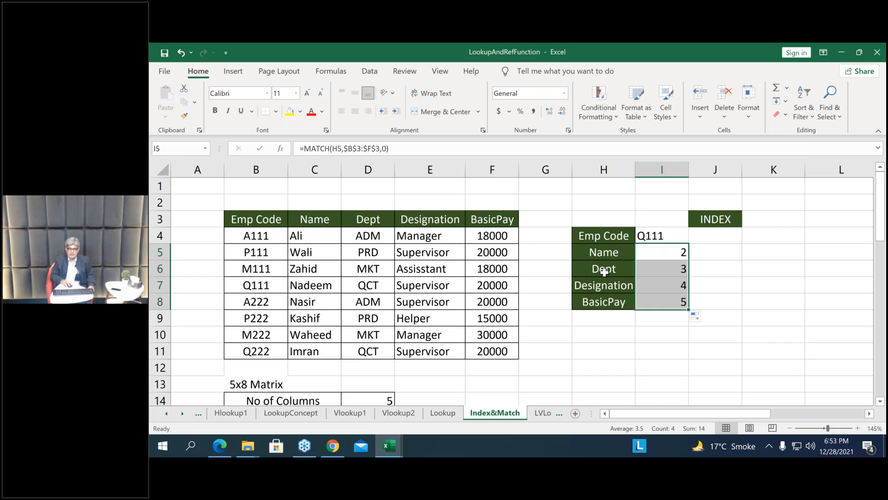
left_click(364, 221)
left_click(267, 222)
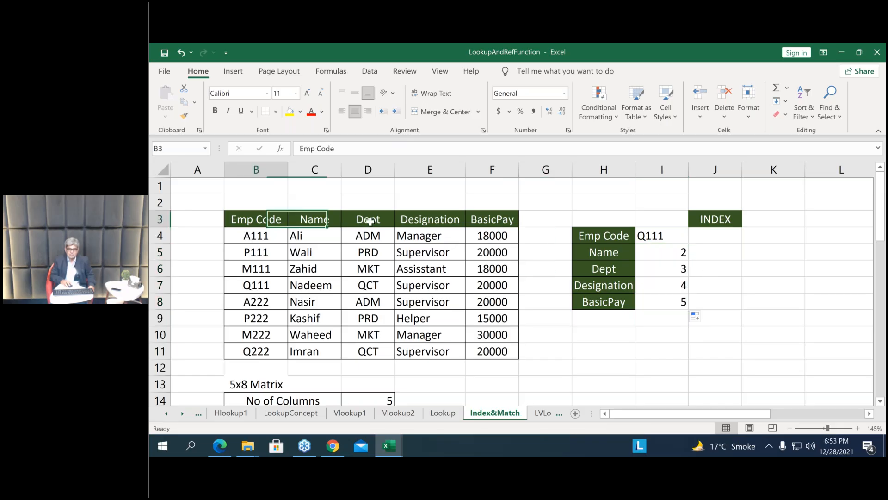
left_click_drag(370, 222, 491, 222)
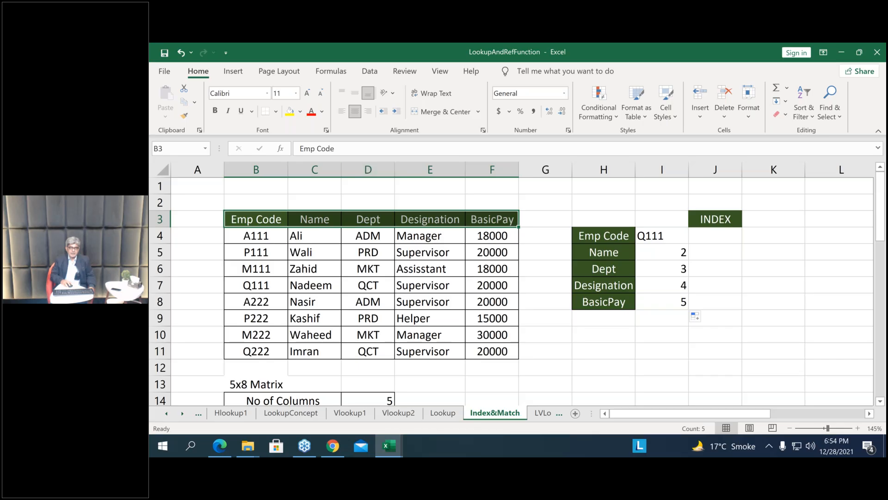
Insert one blank column before the Name column and another before the Dept column of the employee table
left_click(324, 170)
right_click(326, 172)
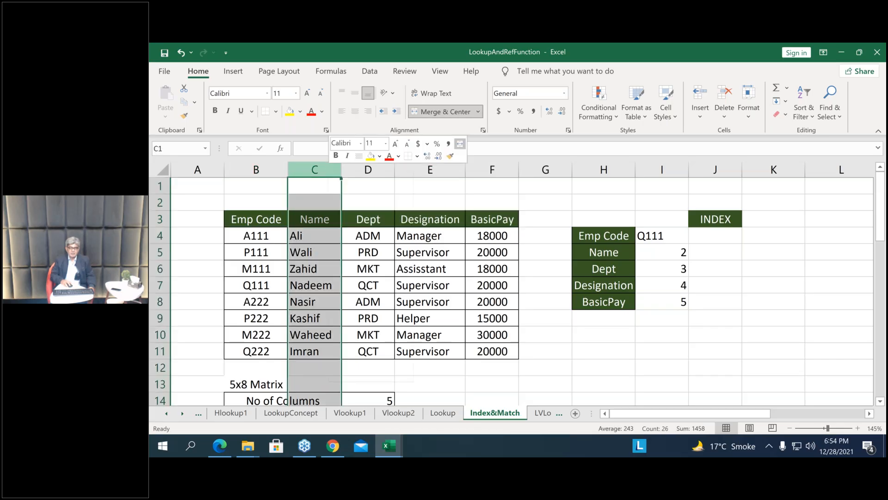
left_click(368, 270)
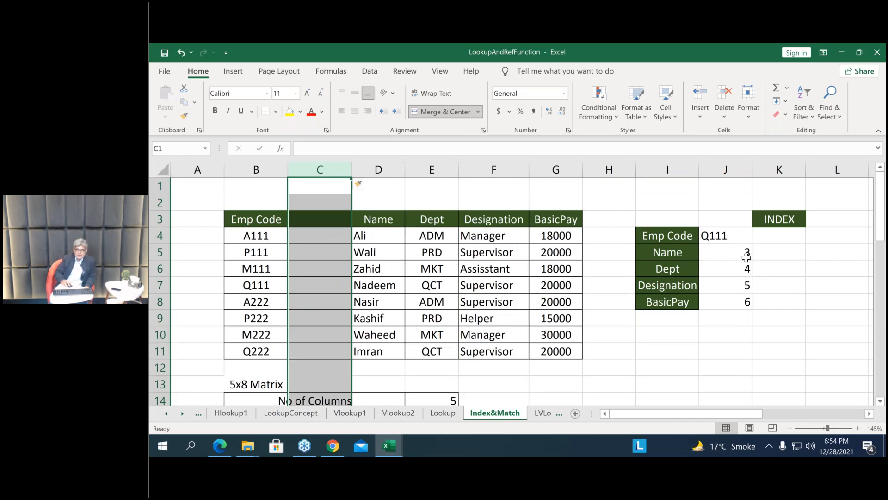
left_click(443, 169)
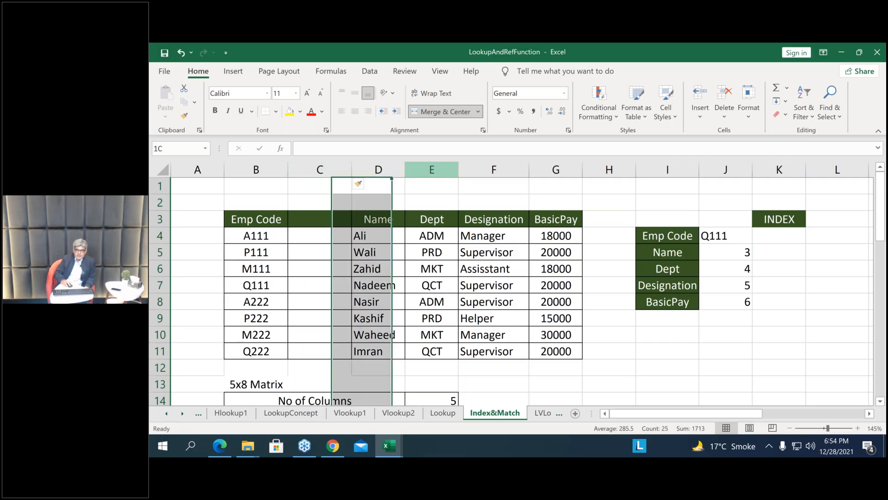
right_click(444, 169)
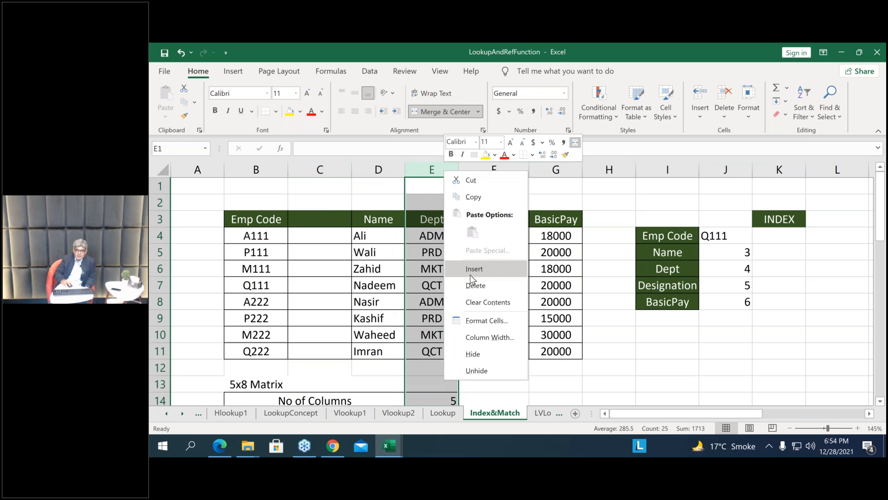
left_click(470, 274)
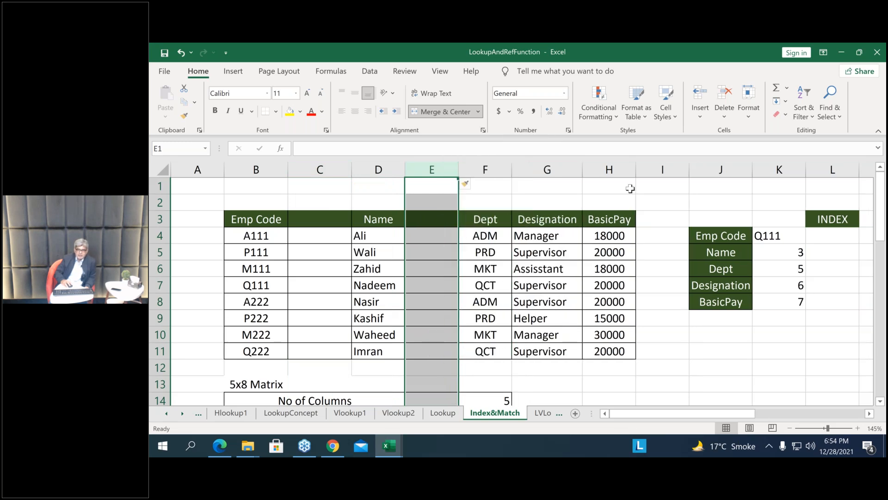
Insert a blank column before the BasicPay column to test the MATCH positions
left_click(485, 170)
left_click(609, 170)
right_click(615, 170)
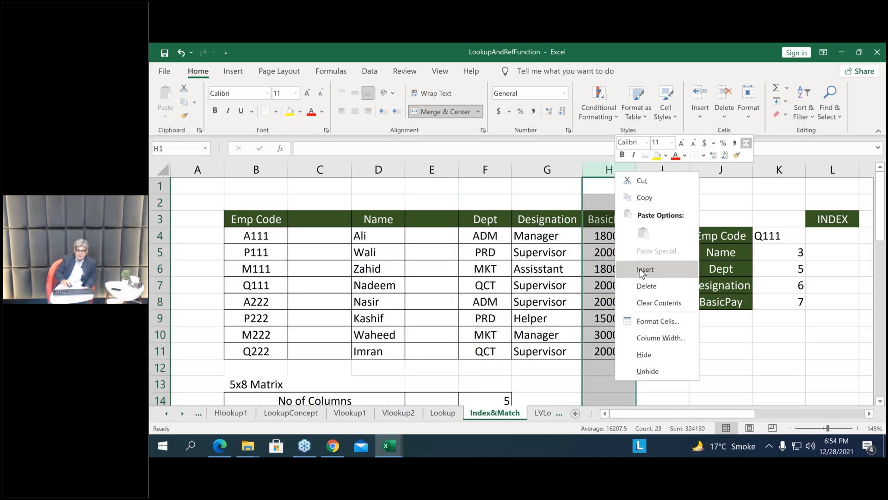
left_click(642, 270)
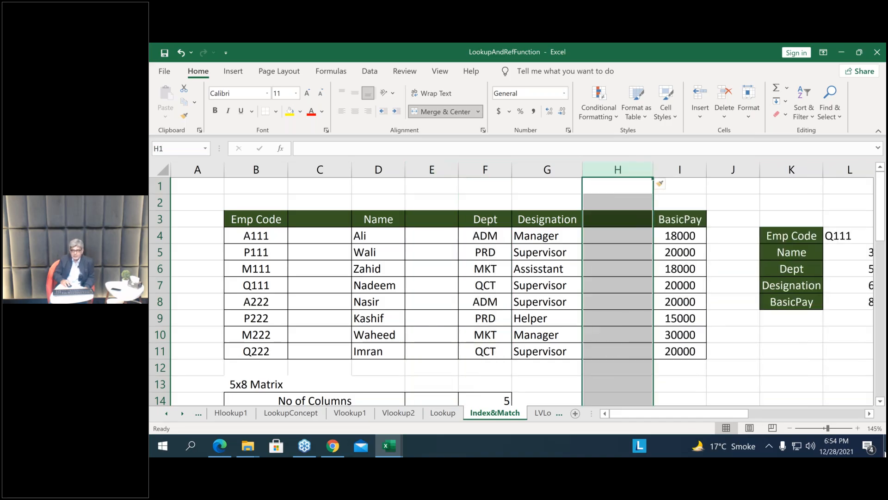
Delete the blank columns before the BasicPay and Dept columns of the employee table
left_click(870, 414)
left_click(870, 414)
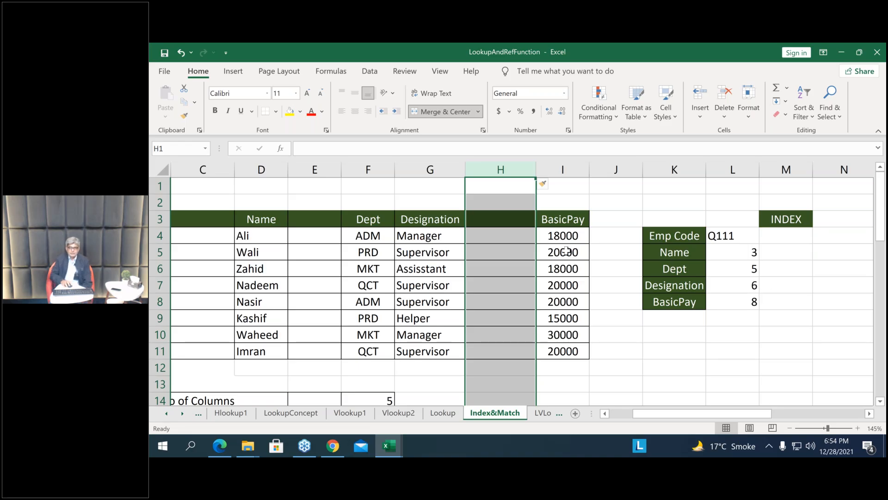
right_click(501, 171)
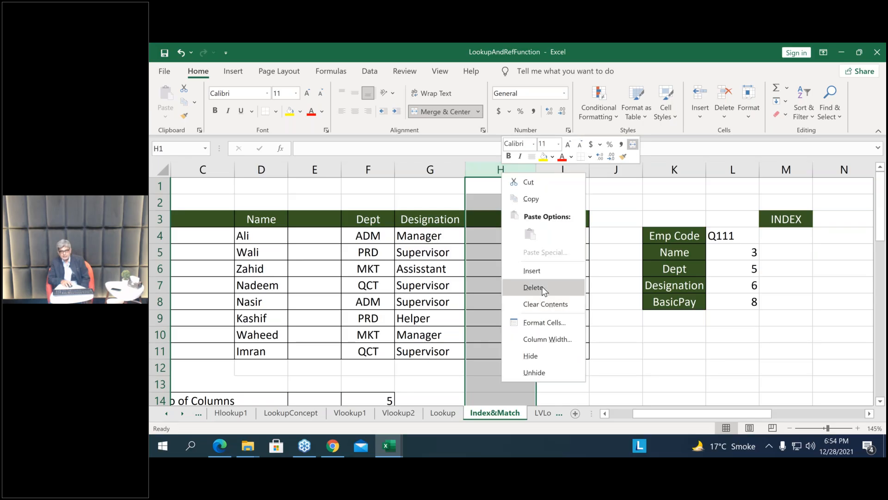
left_click(534, 287)
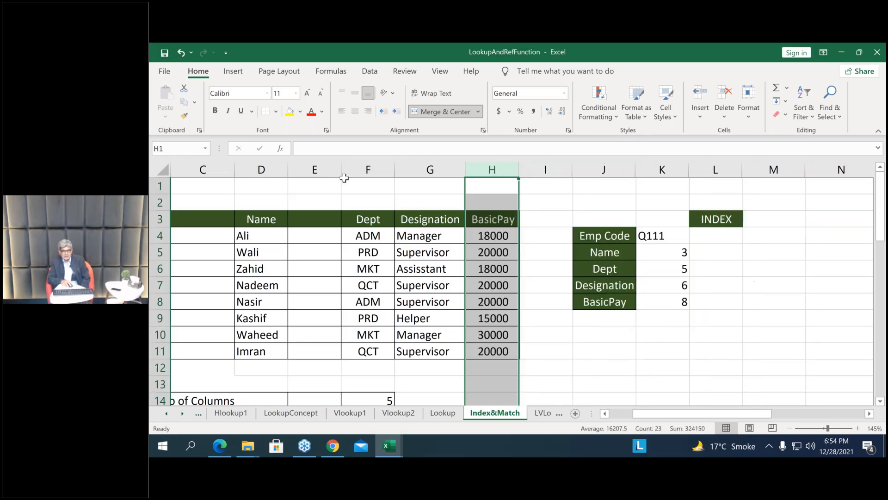
right_click(327, 169)
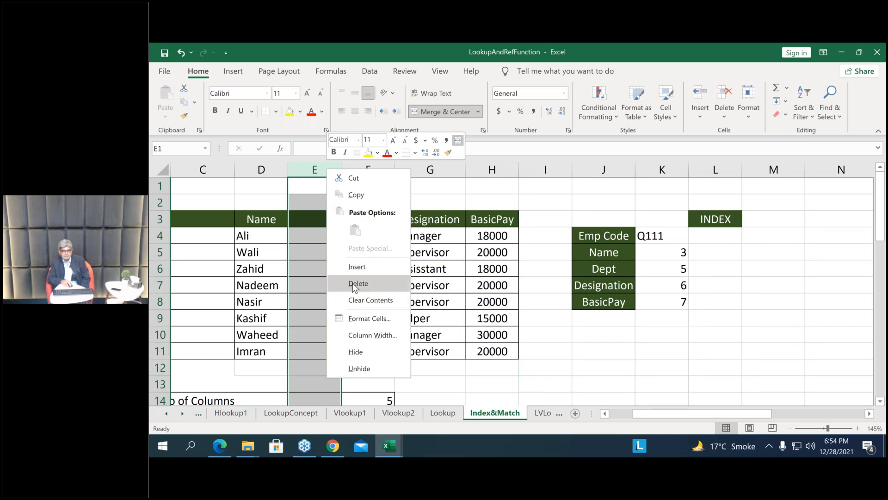
left_click(352, 283)
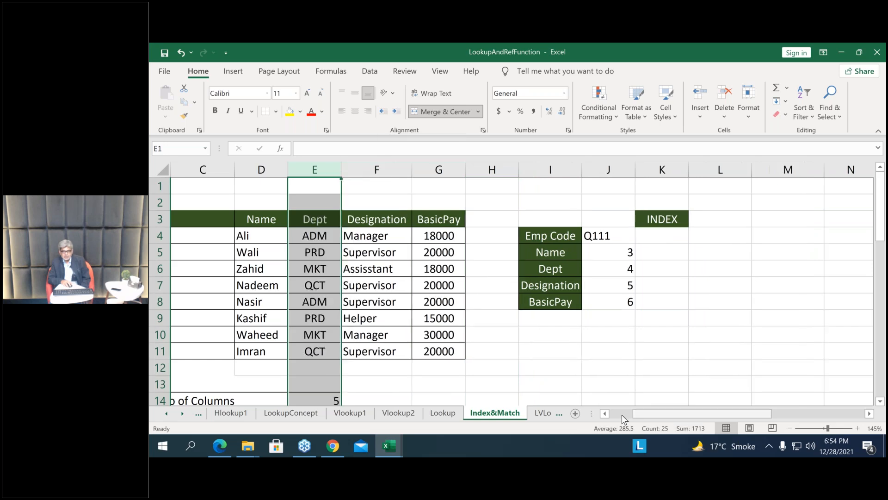
Delete the blank column between Emp Code and Name and deselect the column
left_click(622, 414)
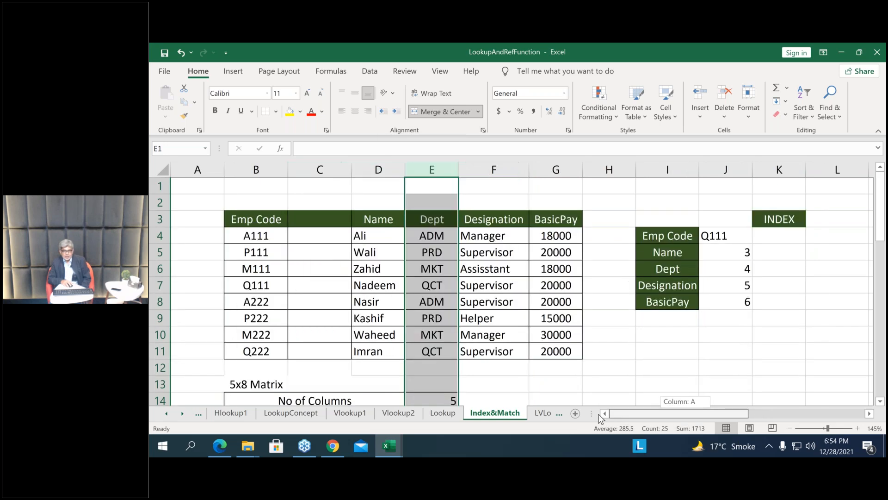
left_click(370, 170)
right_click(325, 171)
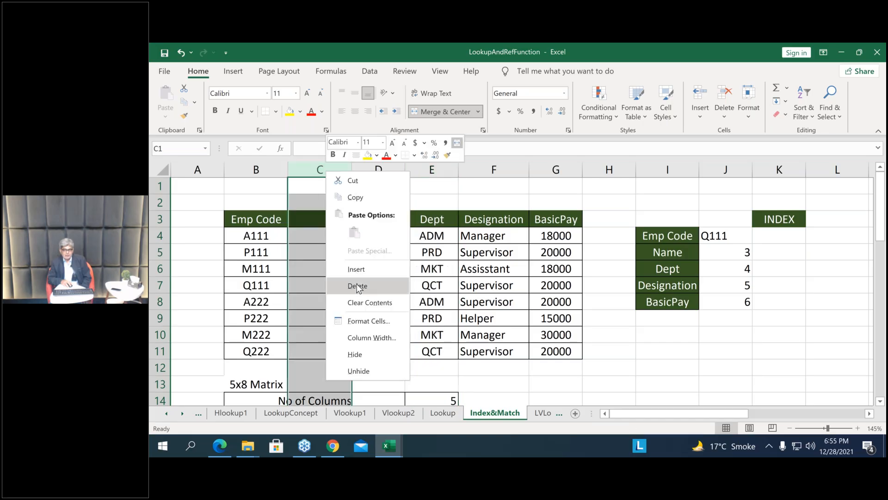
left_click(358, 286)
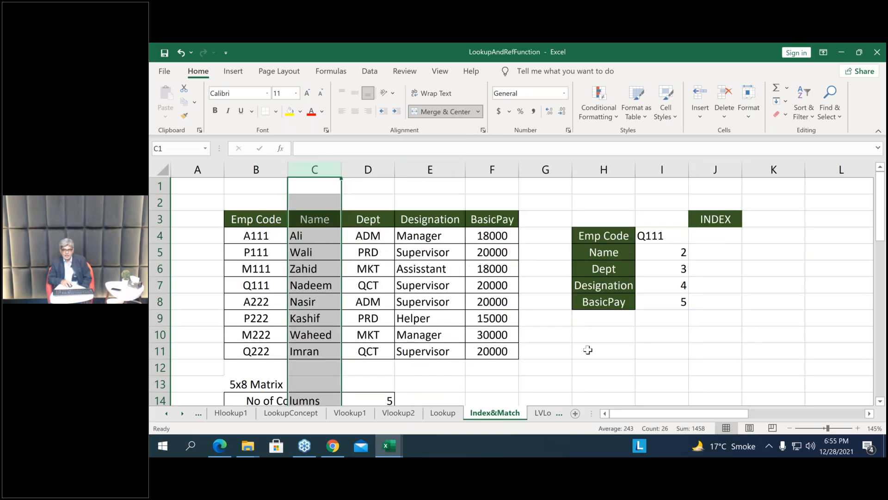
left_click(587, 349)
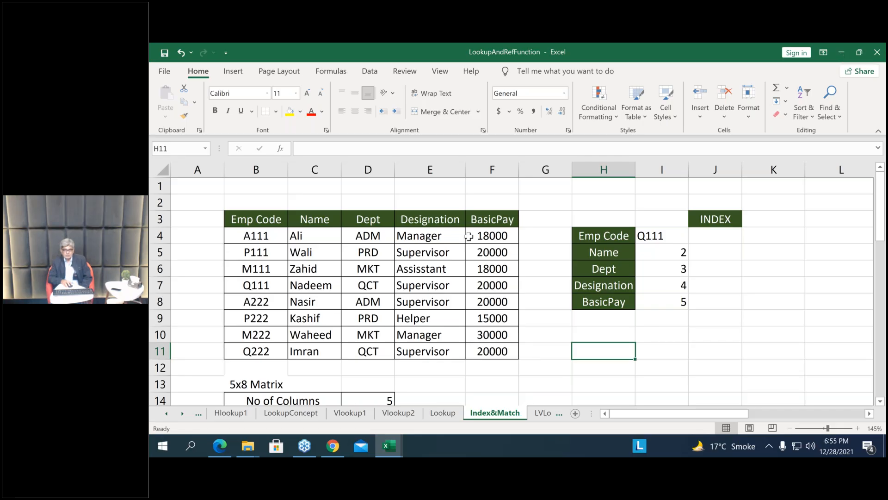
Close the LookupAndRefFunction and Functions workbooks without saving their changes
left_click(878, 52)
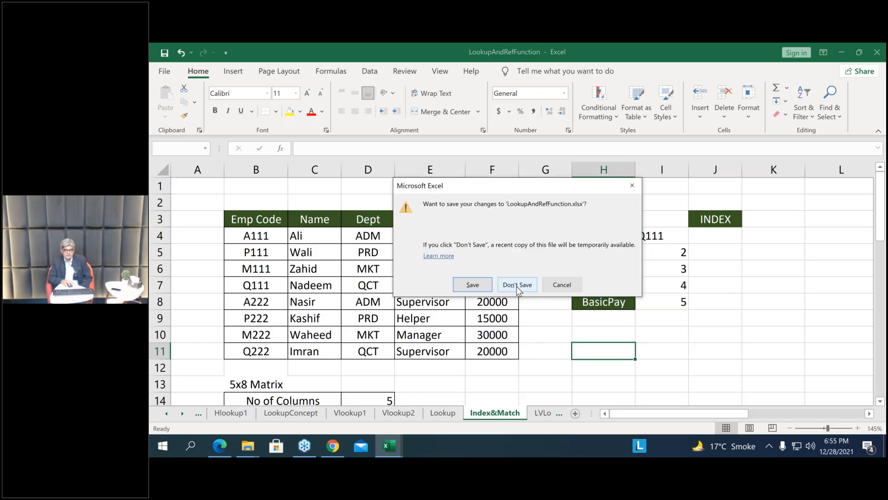
left_click(517, 285)
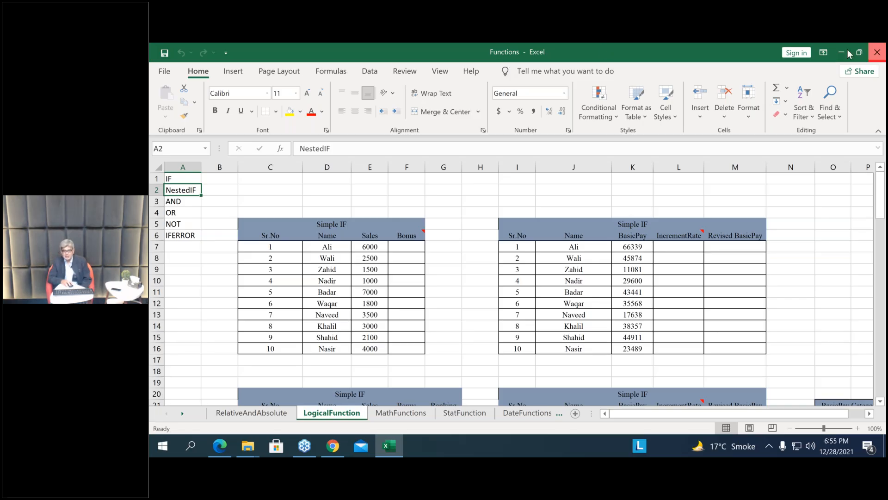
left_click(882, 55)
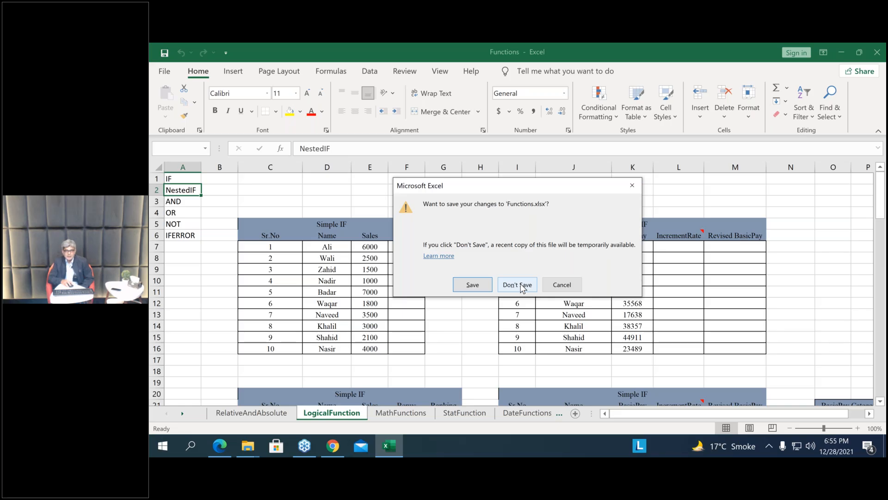
left_click(521, 285)
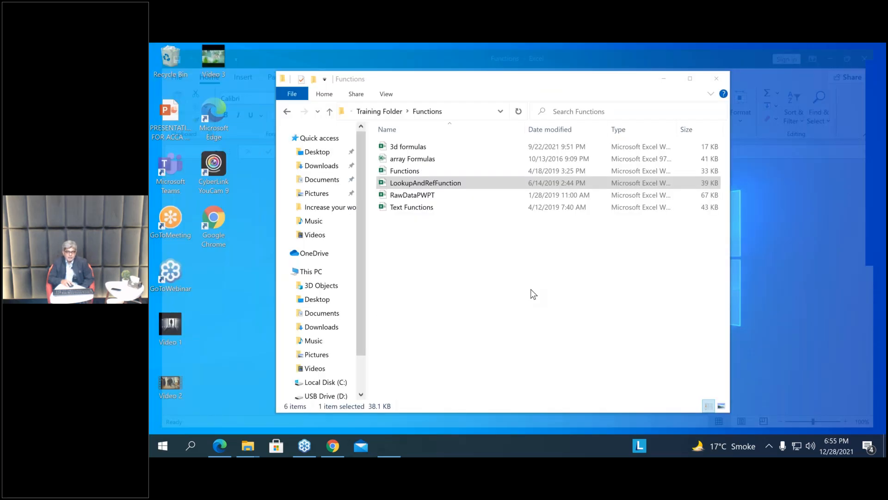
Open the Functions workbook from the Functions subfolder of Training Folder in File Explorer
left_click(380, 111)
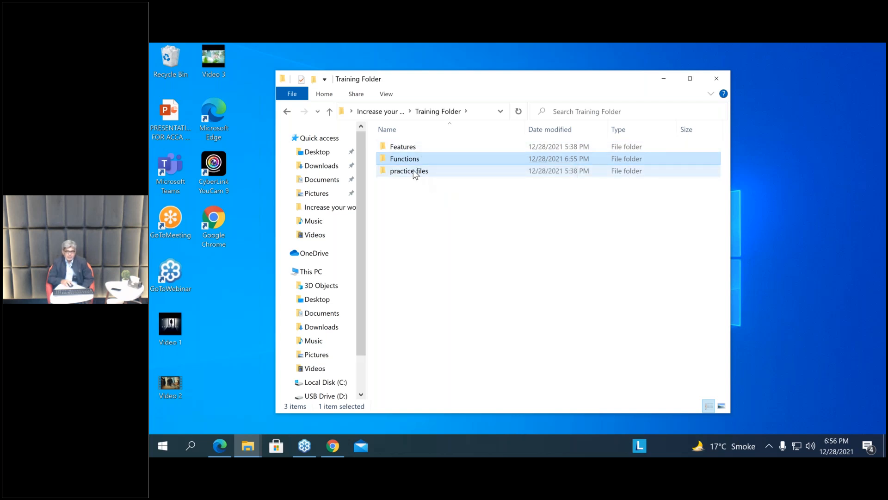
double_click(394, 162)
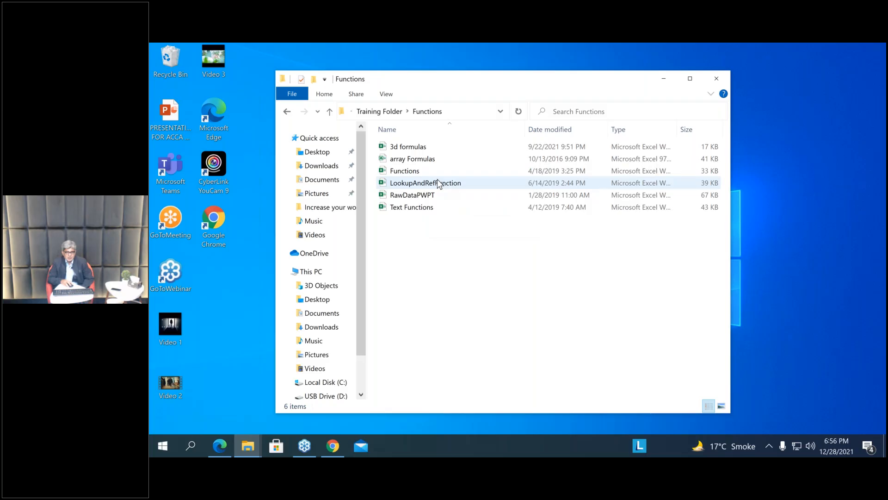
left_click(415, 174)
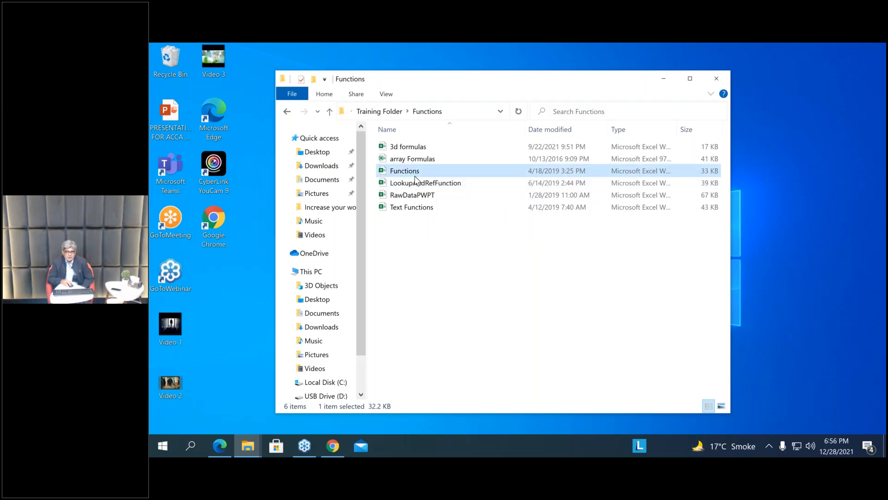
left_click(415, 176)
left_click(383, 169)
key("Return")
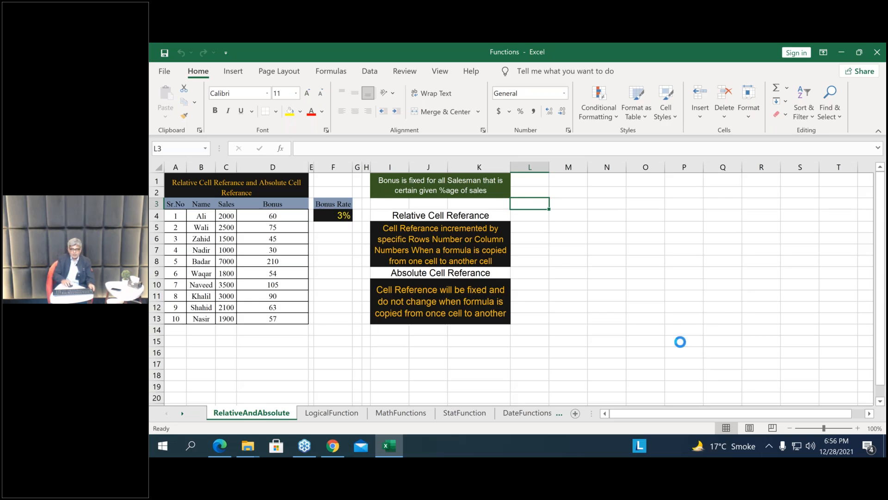
Zoom the RelativeAndAbsolute sheet to 145% and clear the Bonus cells D4:D13
scroll(680, 342, "up", 1)
scroll(685, 345, "up", 2)
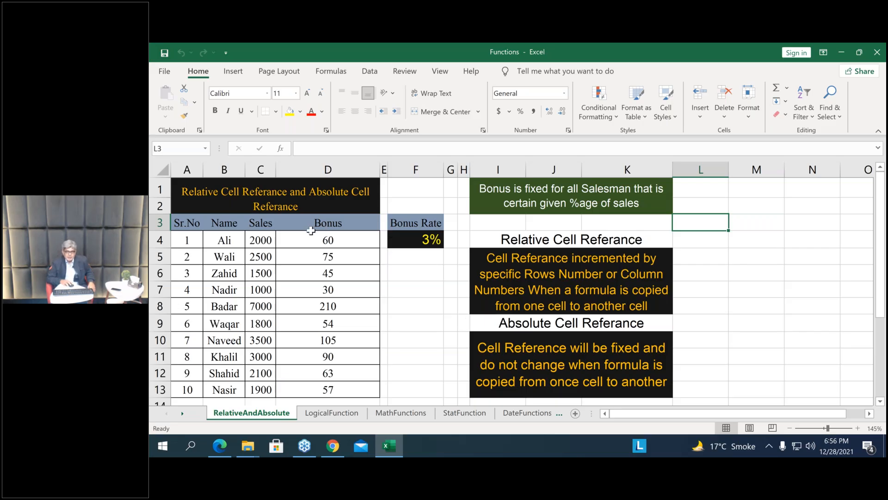
left_click_drag(320, 242, 328, 391)
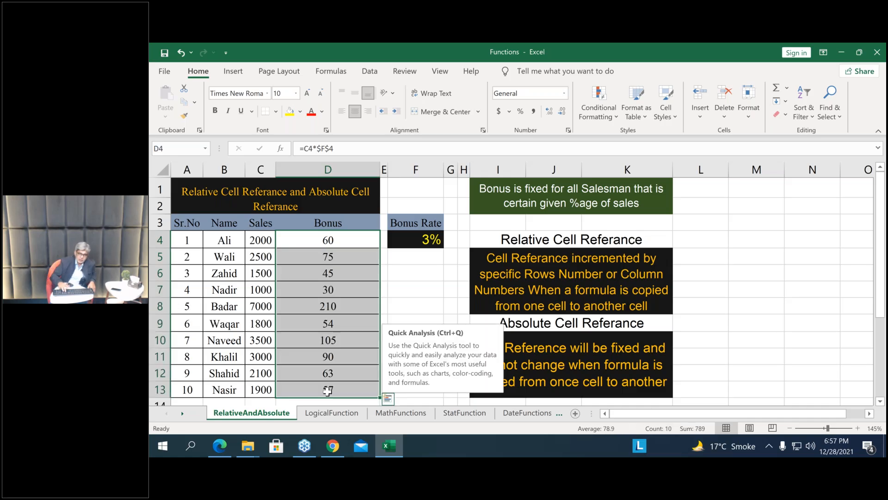
key("Delete")
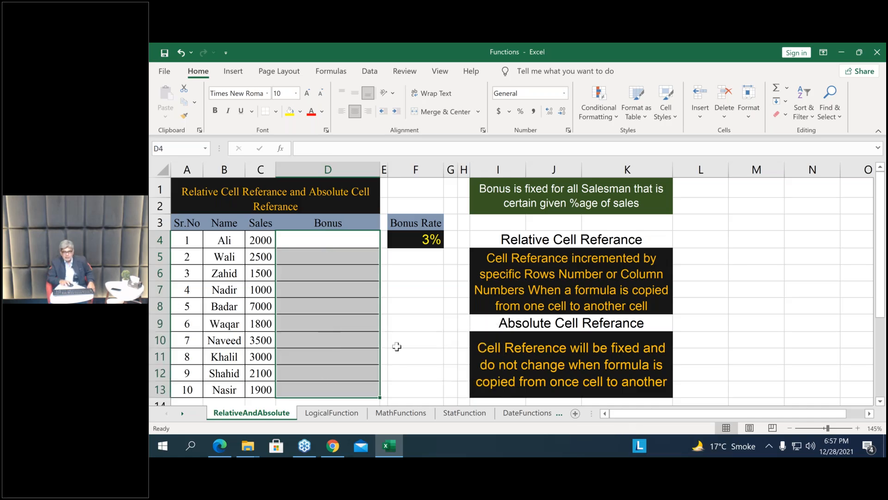
Enter the bonus formula =C4*3% in cell D4 for the first salesman
left_click(314, 238)
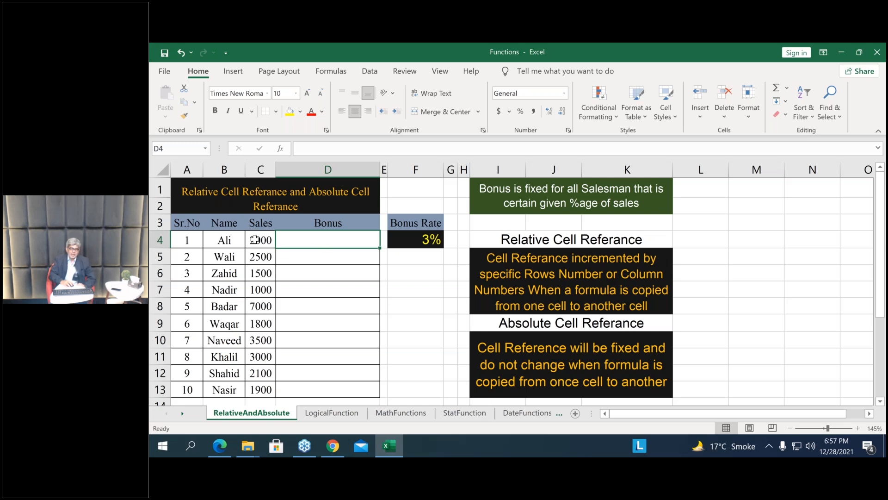
left_click(257, 240)
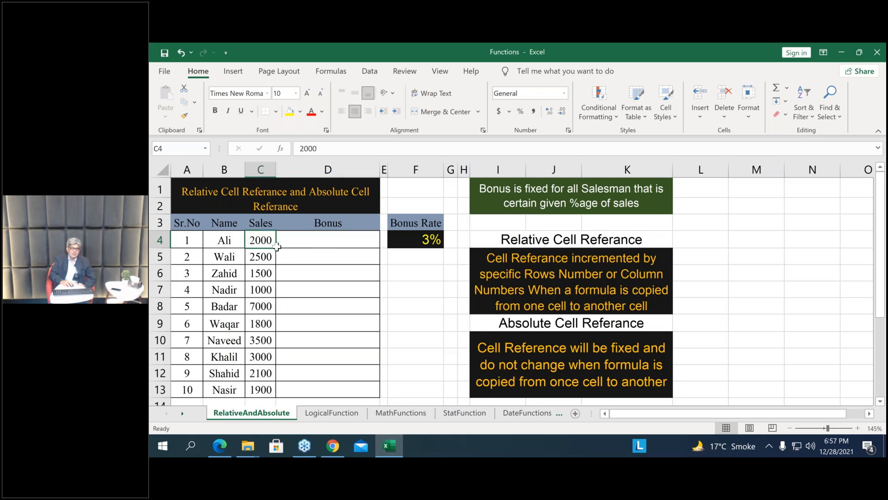
double_click(312, 241)
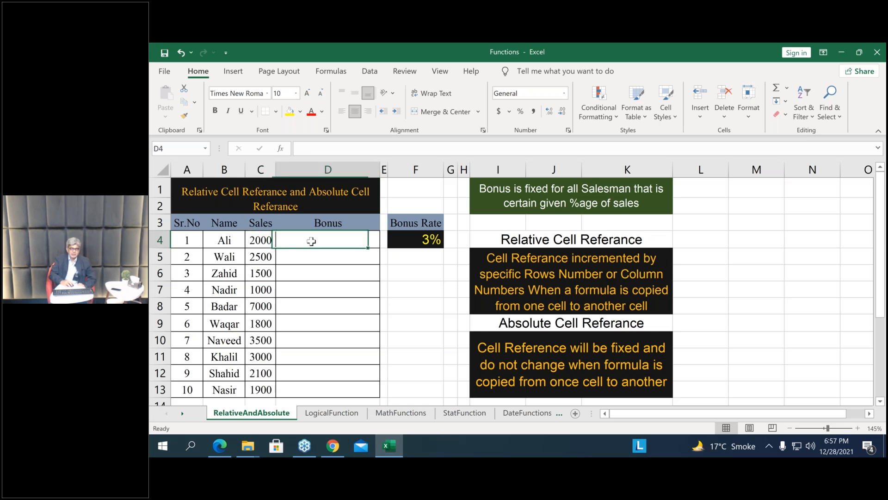
type("=c")
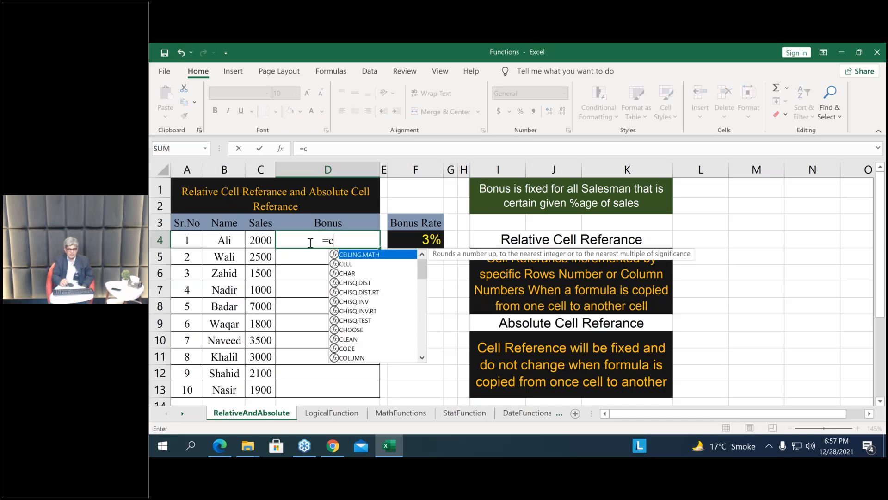
type("4*")
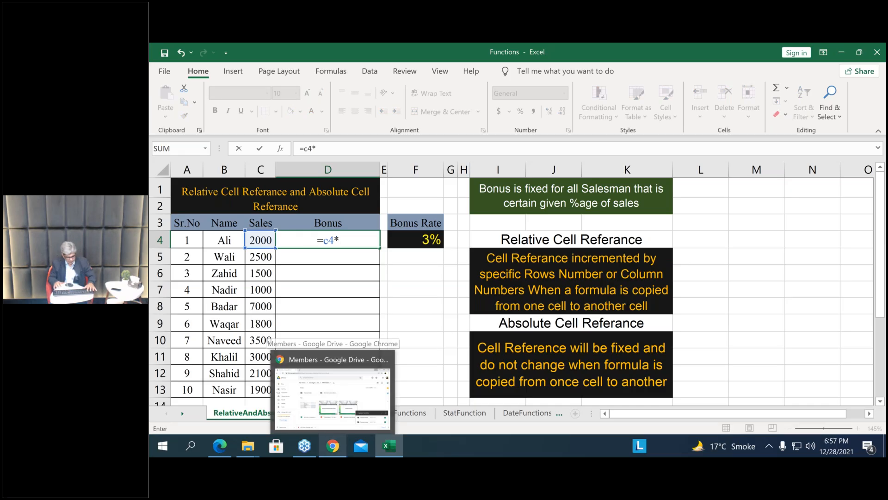
type("#")
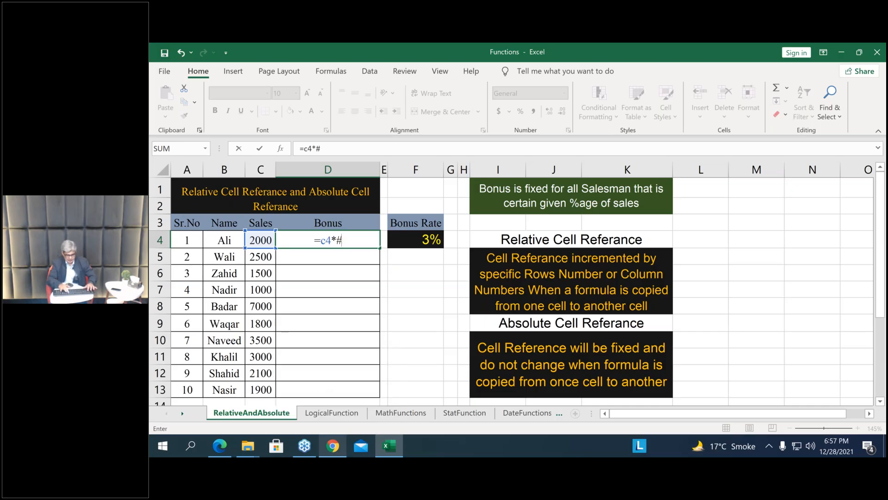
key("BackSpace")
type("3%")
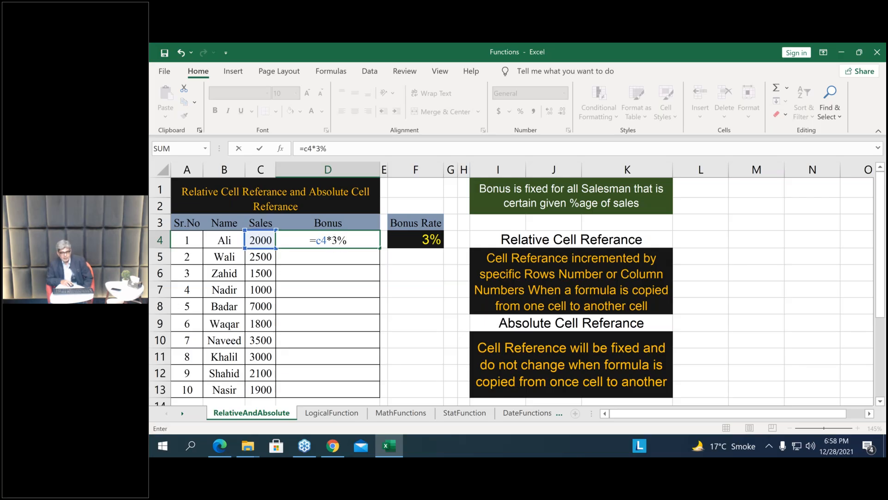
key("Return")
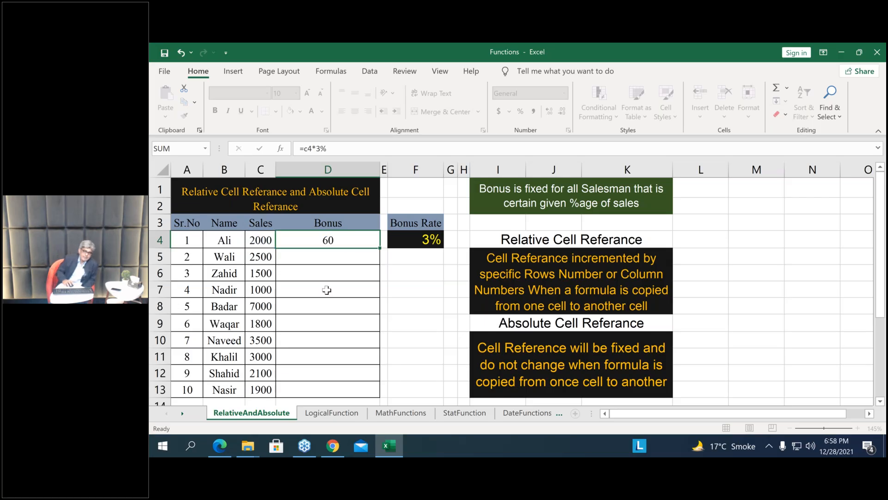
Try filling the bonus formula from D4 down to D13 and undo the fill
left_click(357, 241)
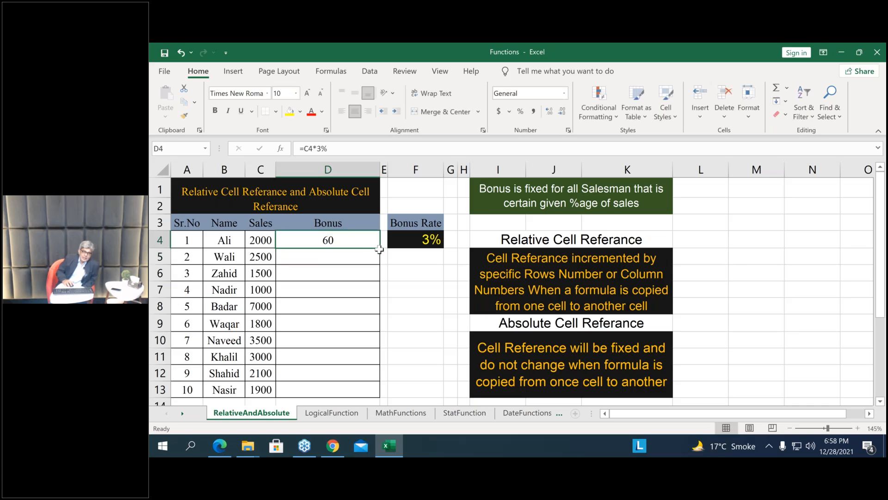
left_click_drag(380, 247, 381, 399)
key("ctrl+z")
Fill the bonus formula from D4 down through D12 and move to the empty cell D13
mouse_move(365, 240)
left_mouse_down()
mouse_move(354, 384)
mouse_move(360, 373)
left_mouse_up()
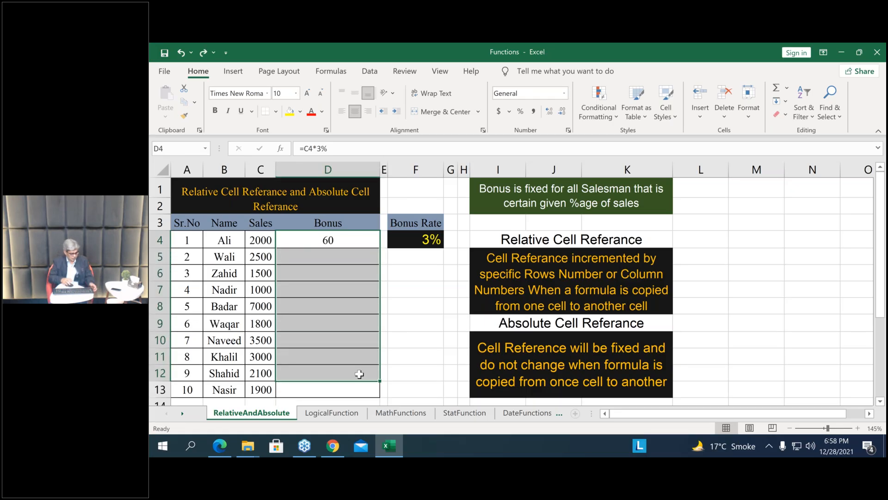
key("ctrl+d")
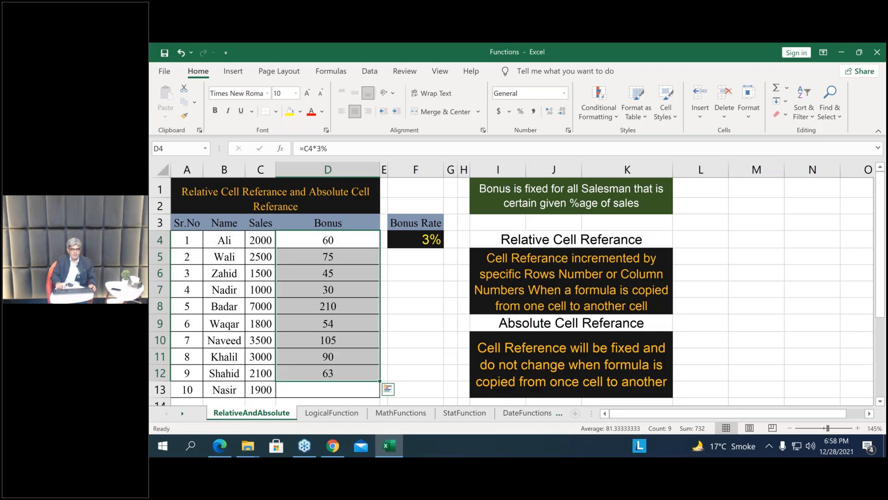
key("Down")
key("Down")
key("Down")
key("Down")
key("Down")
key("Down")
key("Down")
key("Down")
key("Down")
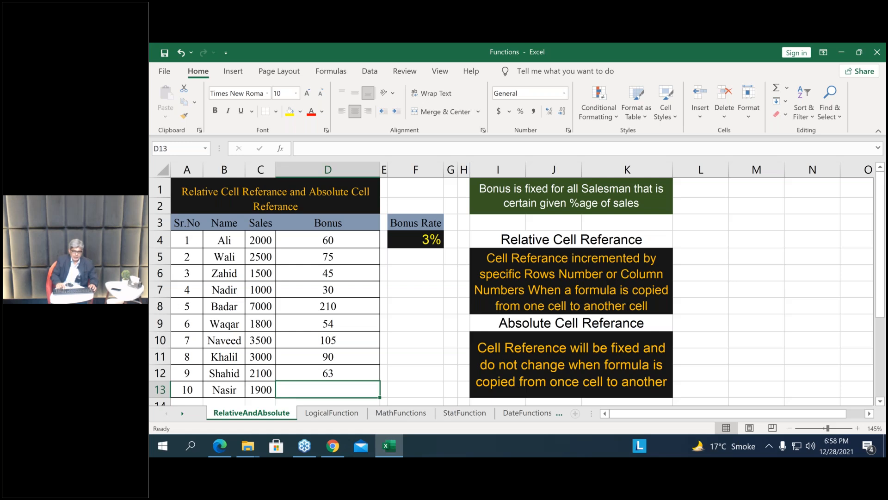
Copy the bonus formula from D12 and paste it into D13
left_click(354, 369)
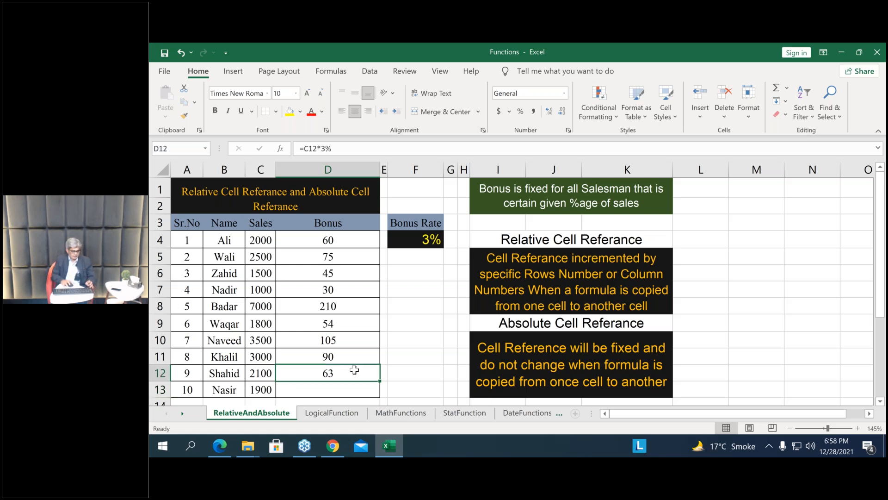
key("ctrl+c")
left_click(356, 386)
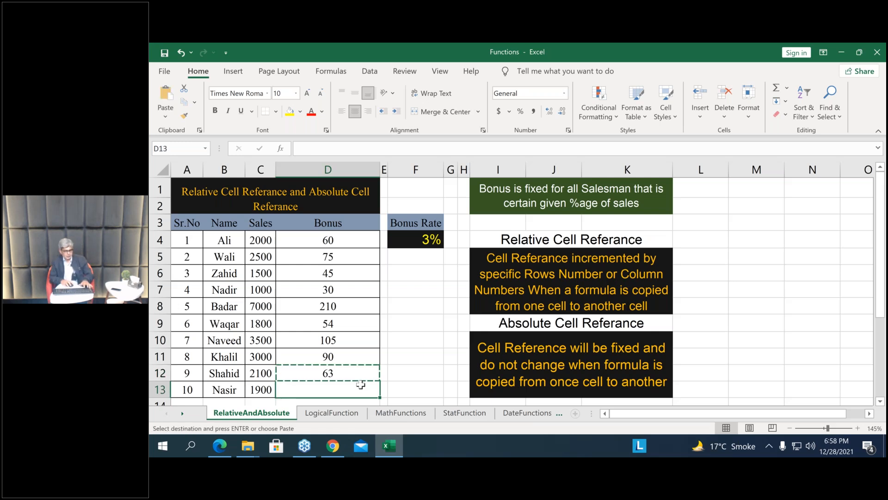
key("ctrl+v")
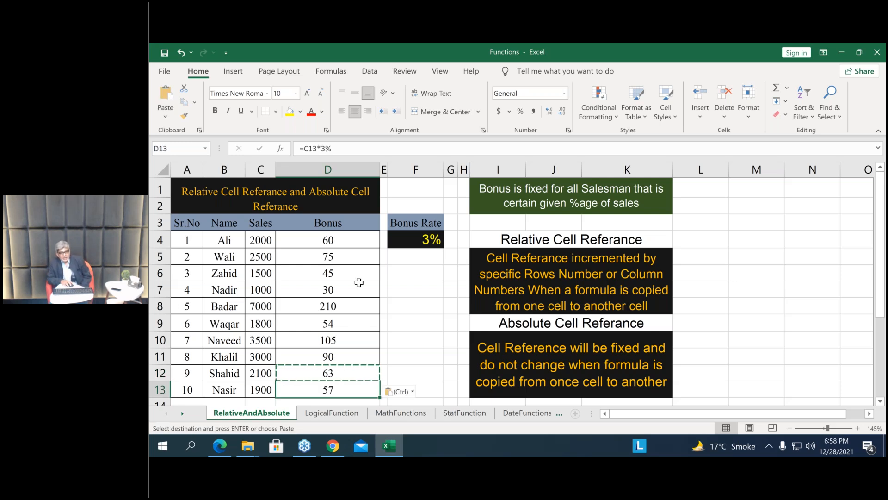
Change the bonus formula in D4 to =C4*4% and fill it down through D13
left_click(349, 234)
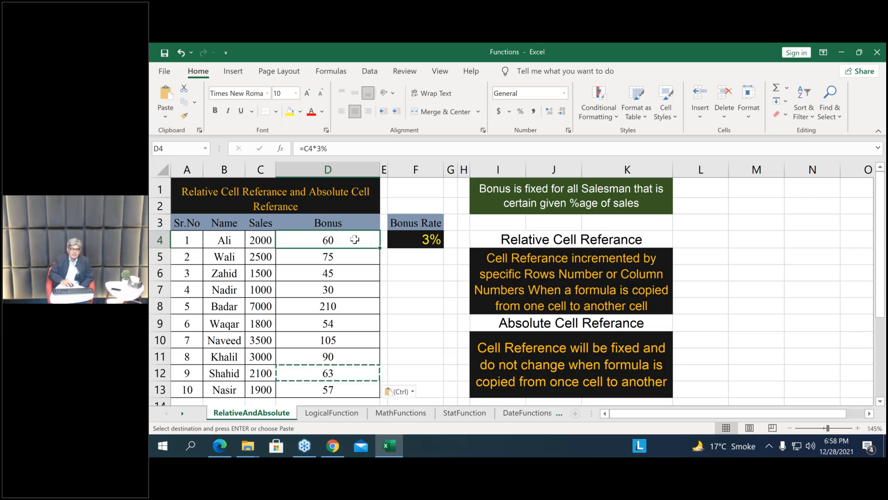
key("Escape")
double_click(331, 240)
left_click_drag(301, 239, 308, 238)
type("4")
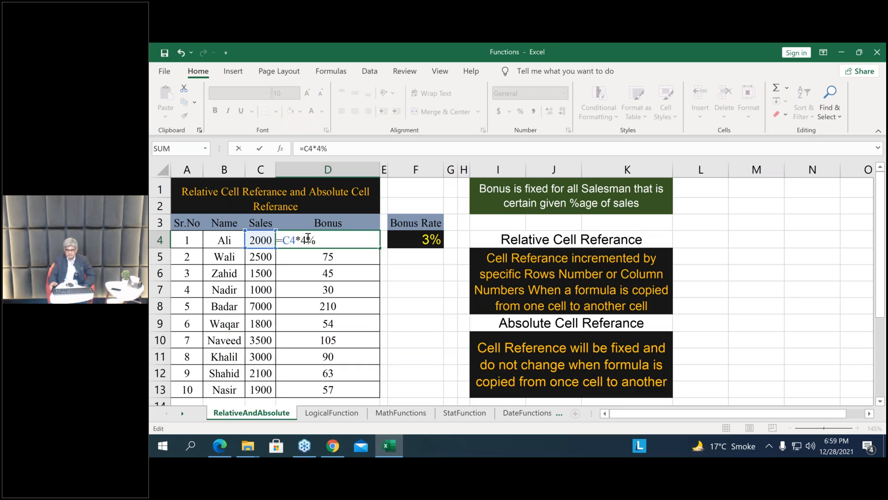
key("Return")
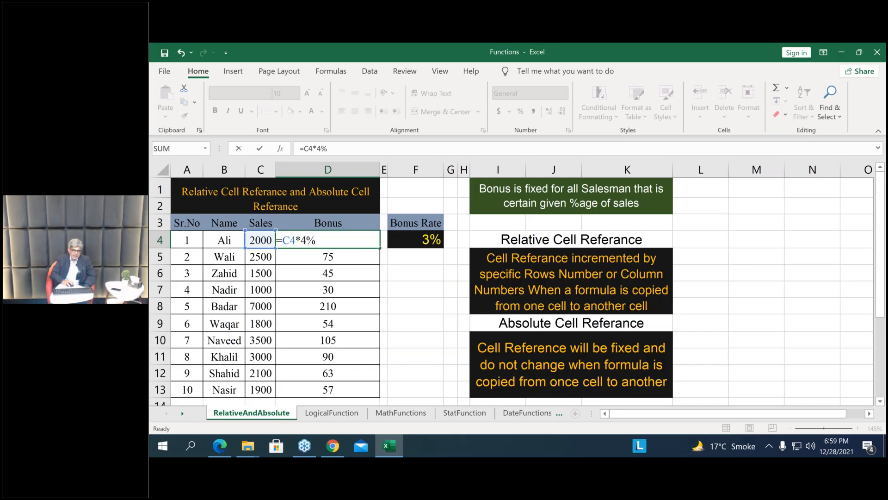
left_click_drag(328, 299, 340, 368)
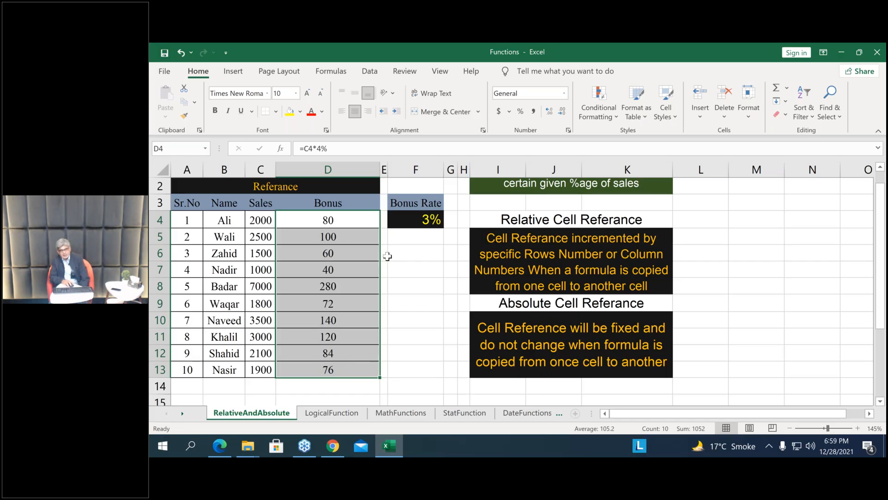
Clear the bonus formulas from cells D4 through D13
left_click(343, 220)
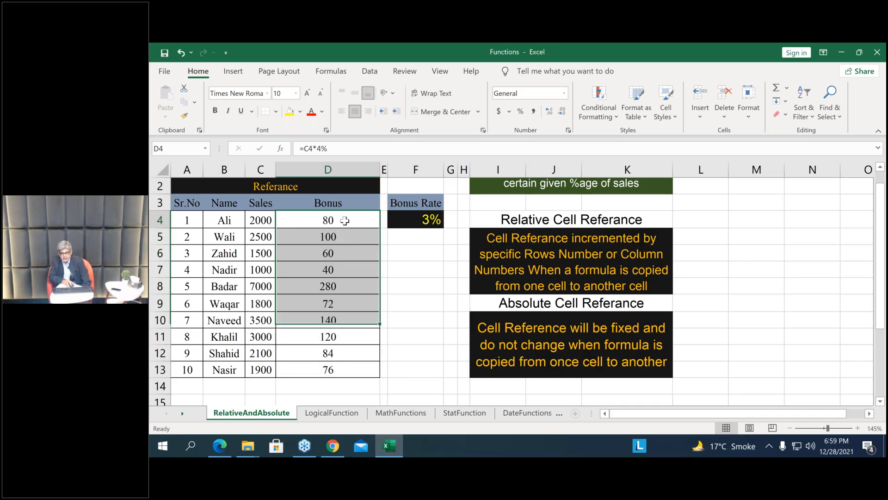
key("F2")
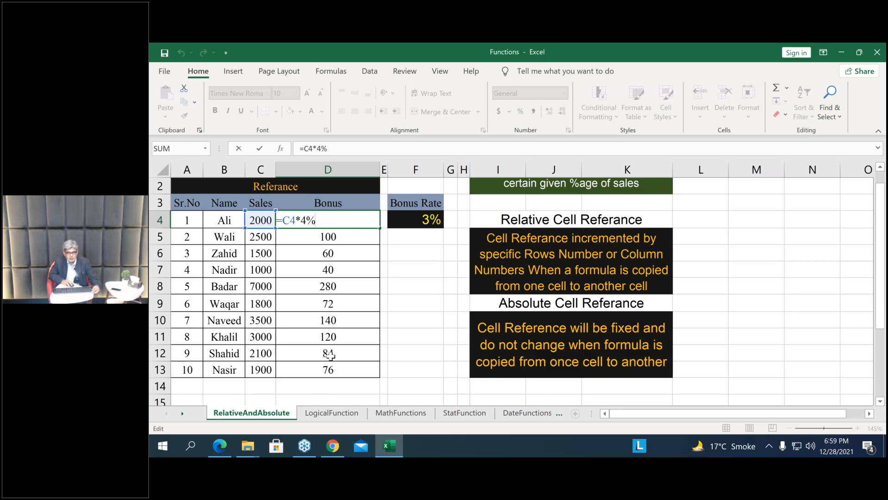
key("ctrl+Return")
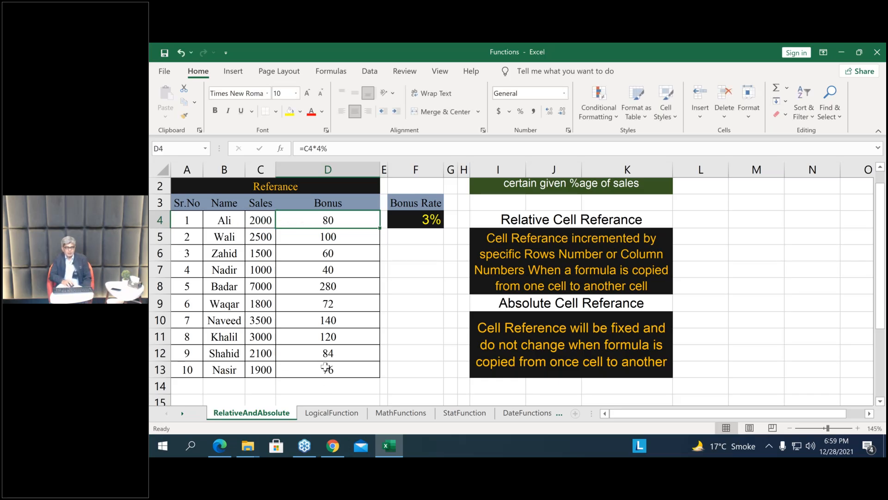
left_click(336, 369, "shift")
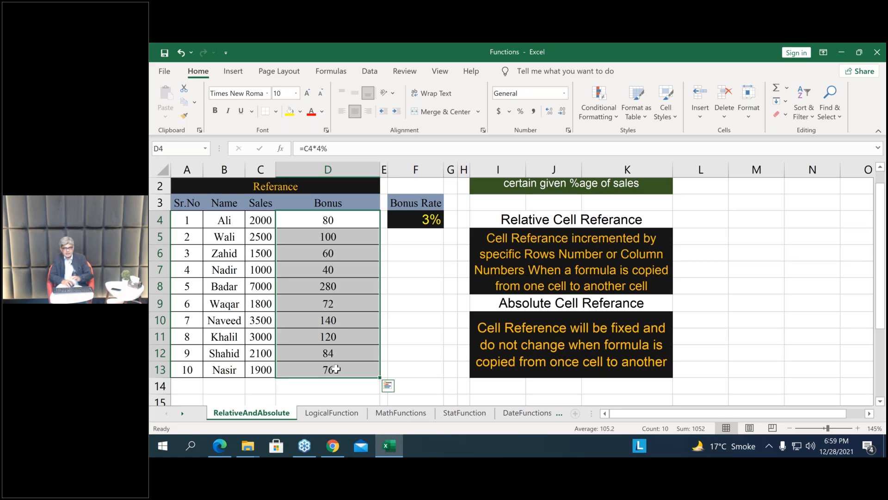
key("Delete")
Enter the bonus formula =C4*F4 in cell D4, referring to the bonus rate cell
left_click(338, 222)
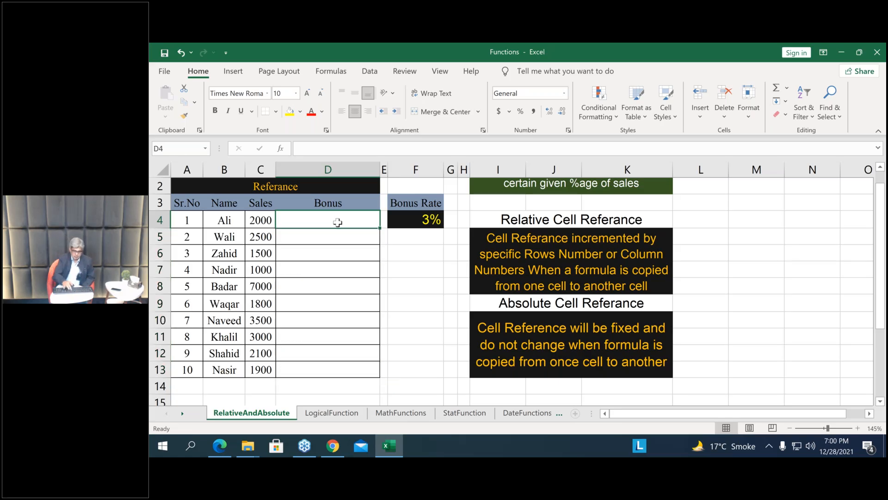
type("=")
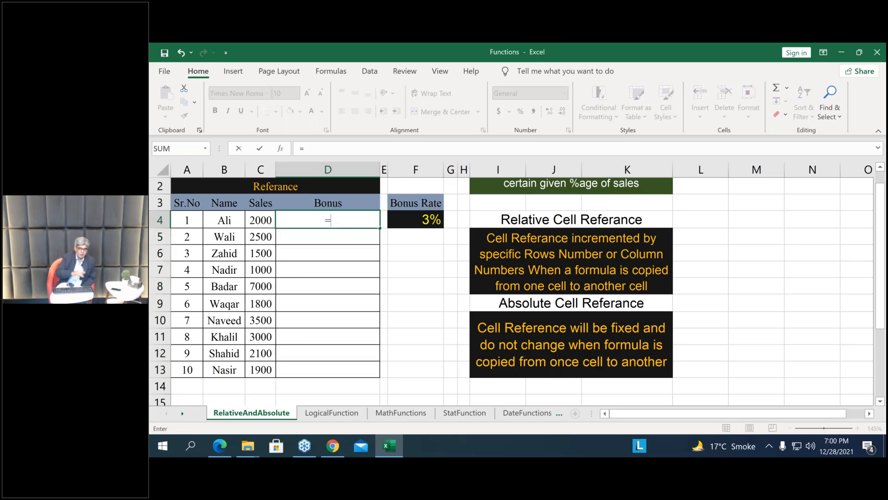
type("c4*")
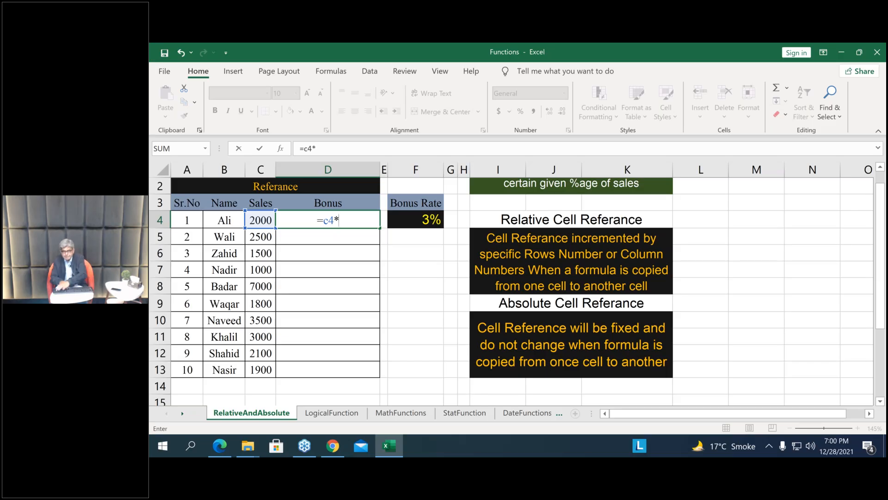
left_click(428, 220)
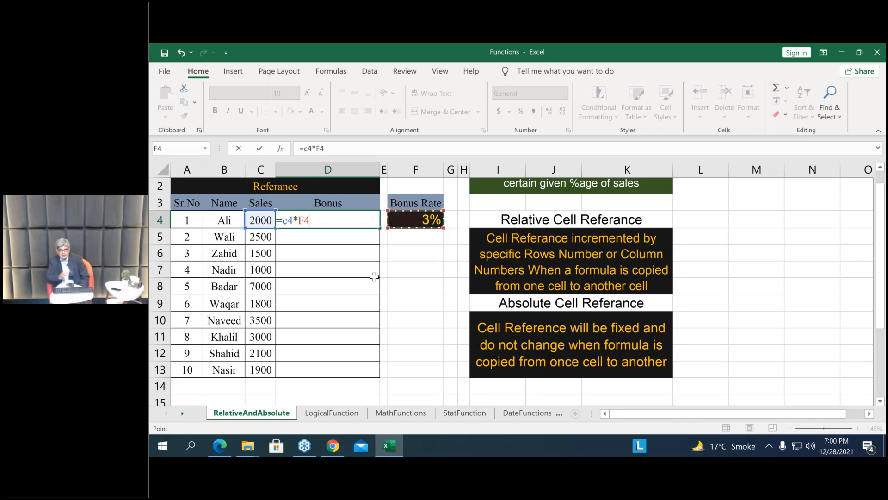
key("Return")
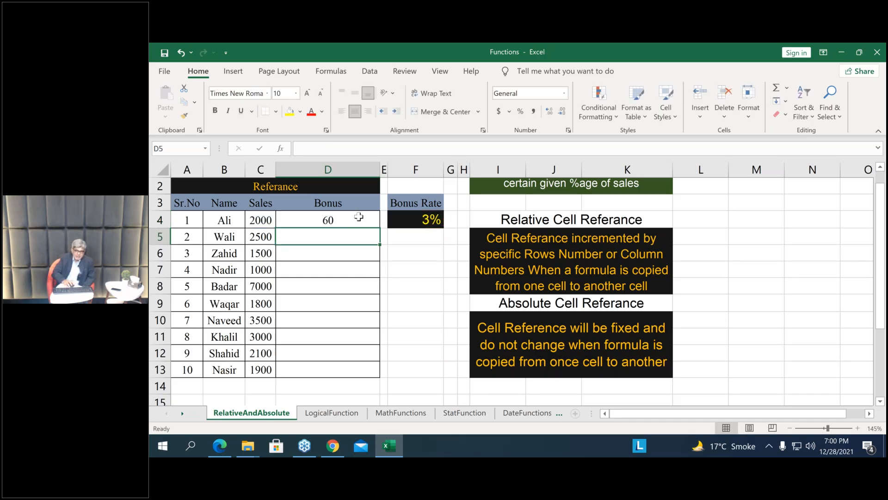
Fill the bonus formula from D4 down through D12 and select cell D12
left_click(361, 218)
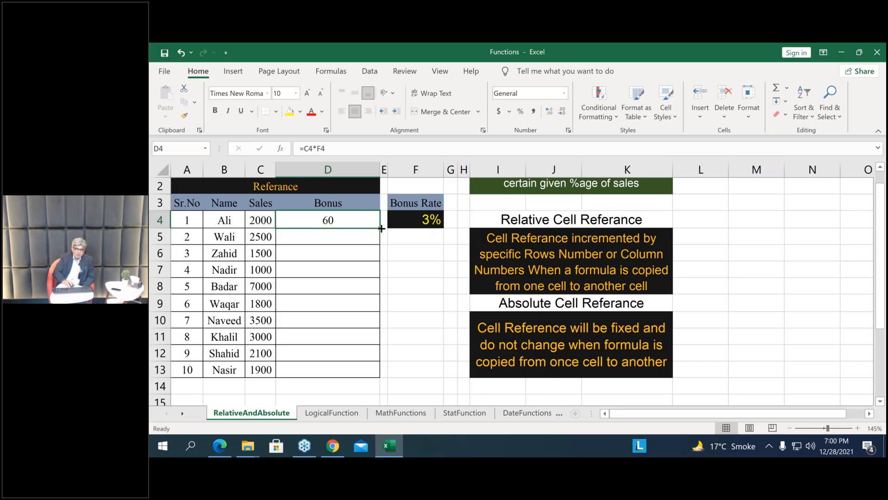
left_click_drag(381, 229, 381, 361)
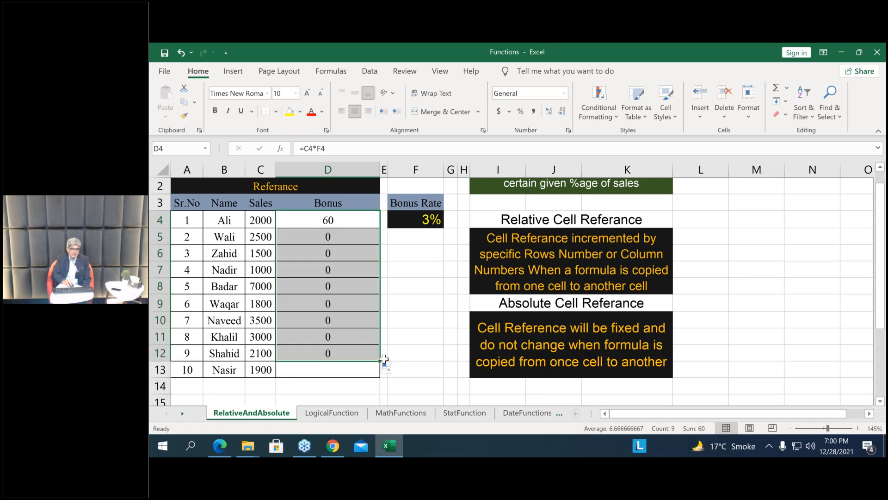
left_click(377, 353)
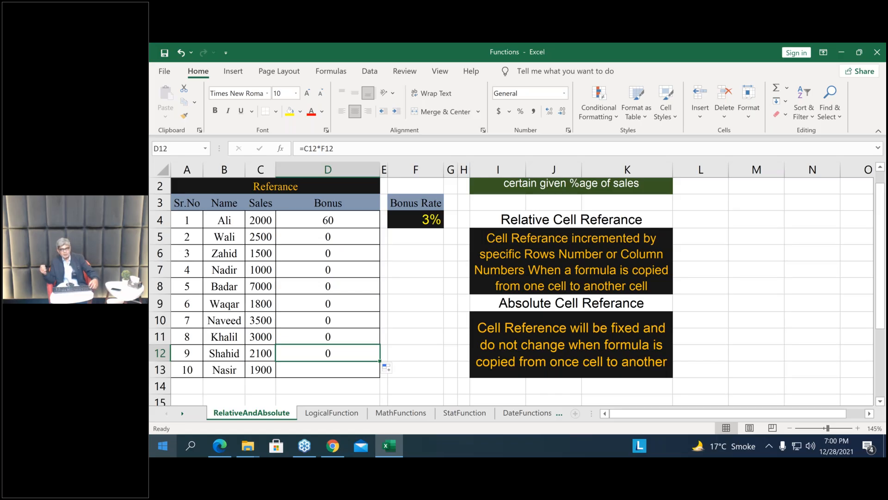
Show the formulas in the sheet and examine which sales and rate cells the bonus formulas in D4 through D12 refer to
key("ctrl+grave")
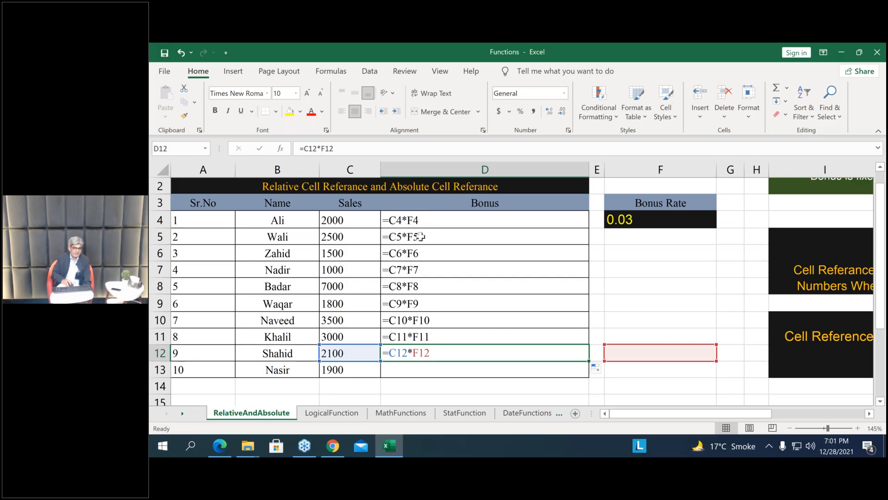
left_click(672, 234)
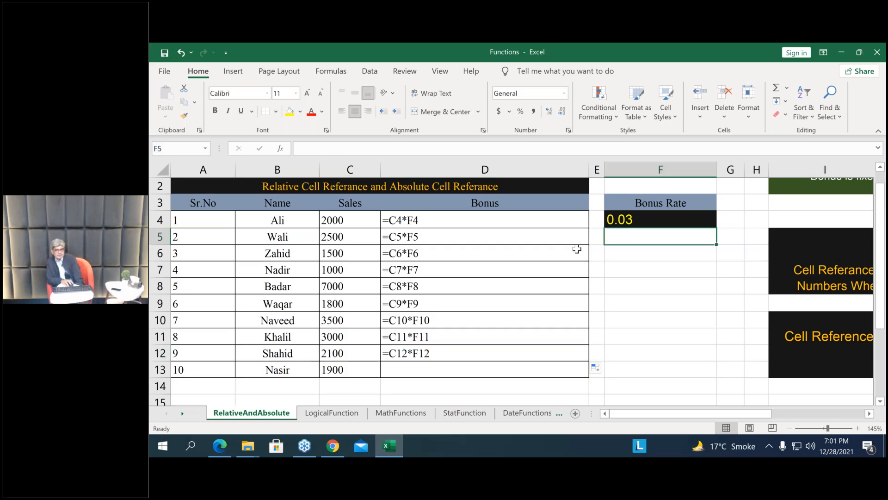
double_click(528, 255)
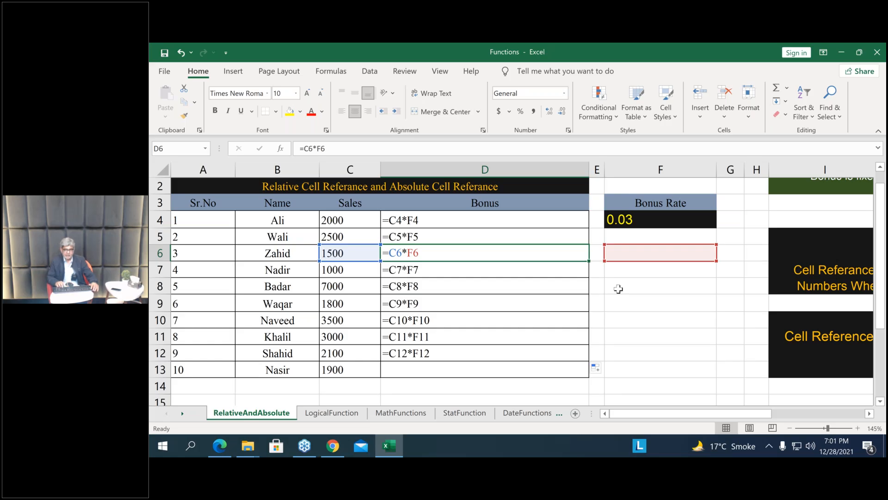
key("Return")
key("F2")
key("Return")
key("F2")
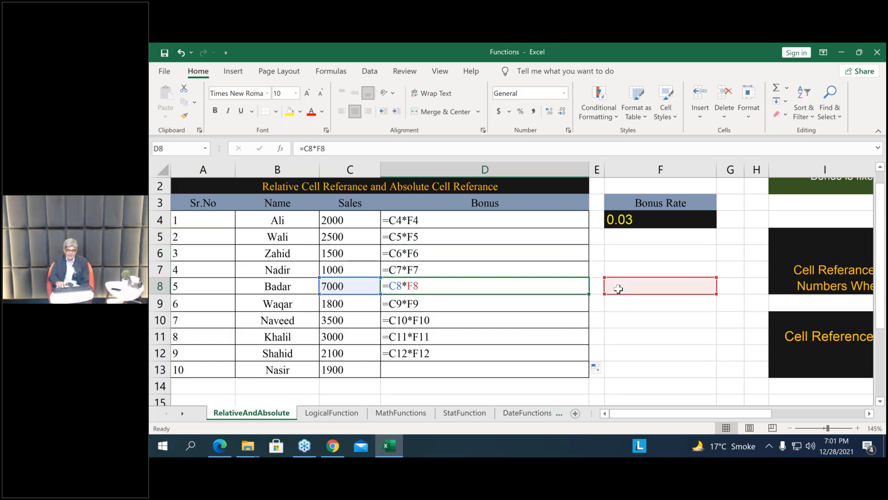
key("Down")
key("Down")
key("Down")
key("Up")
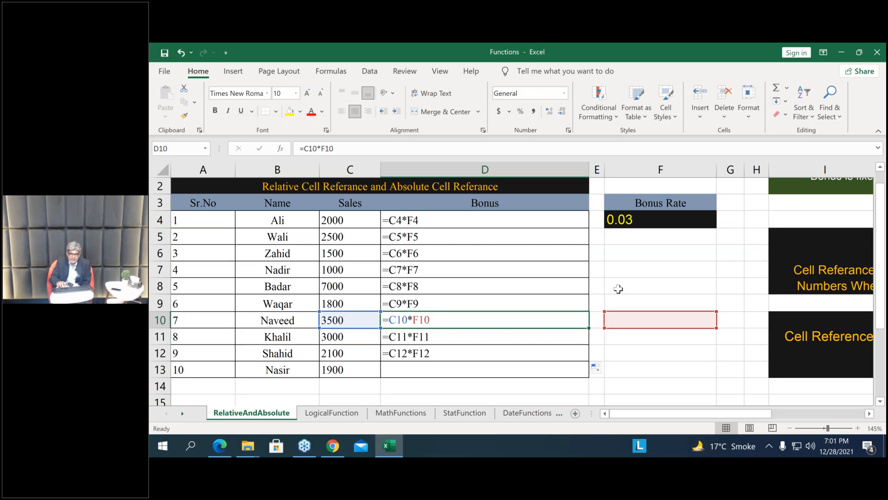
key("Up")
key("Up")
key("Up")
key("Up")
key("Up")
key("Up")
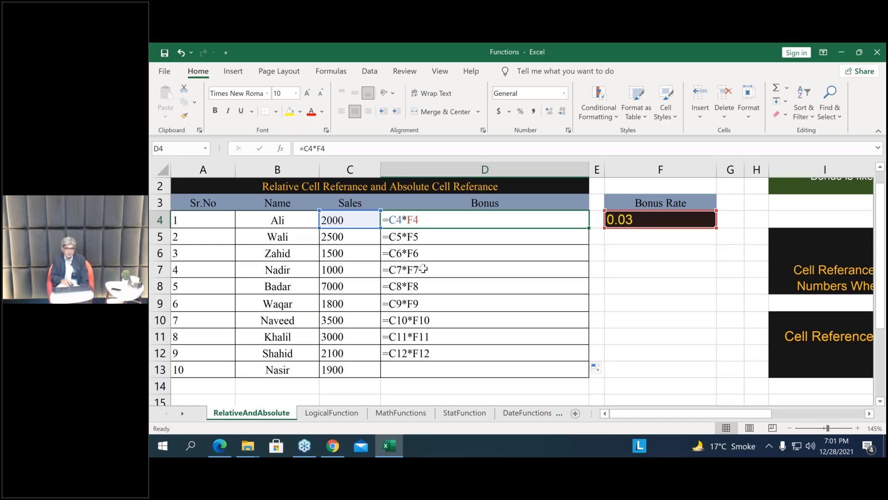
left_click_drag(433, 238, 430, 353)
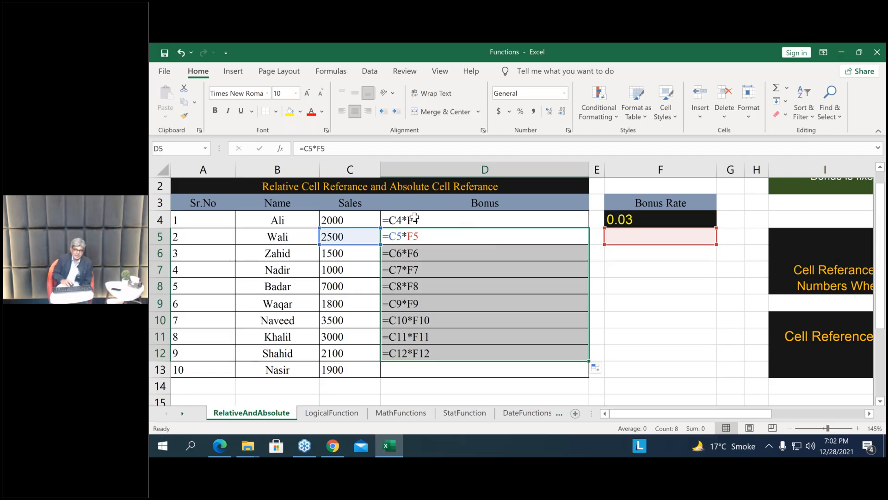
Make the bonus rate reference absolute in cell D4 so the formula reads =C4*$F$4, cycling through the mixed reference forms
left_click_drag(415, 217, 415, 270)
key("F2")
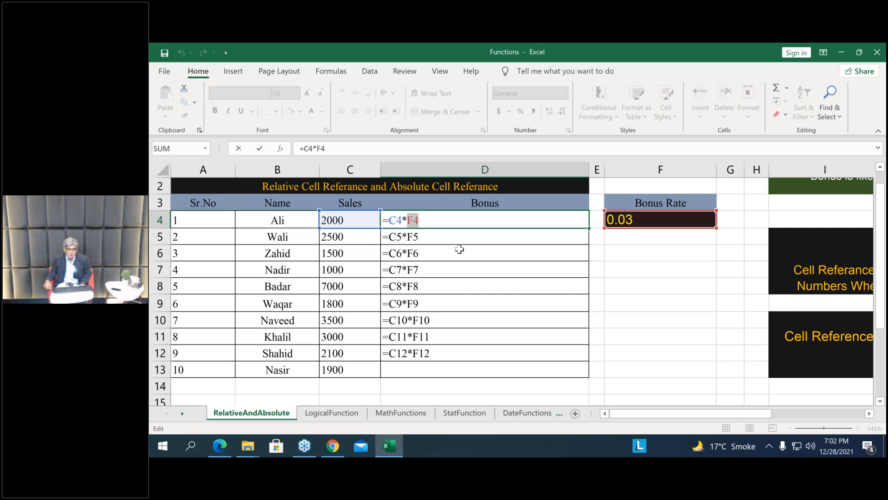
key("F4")
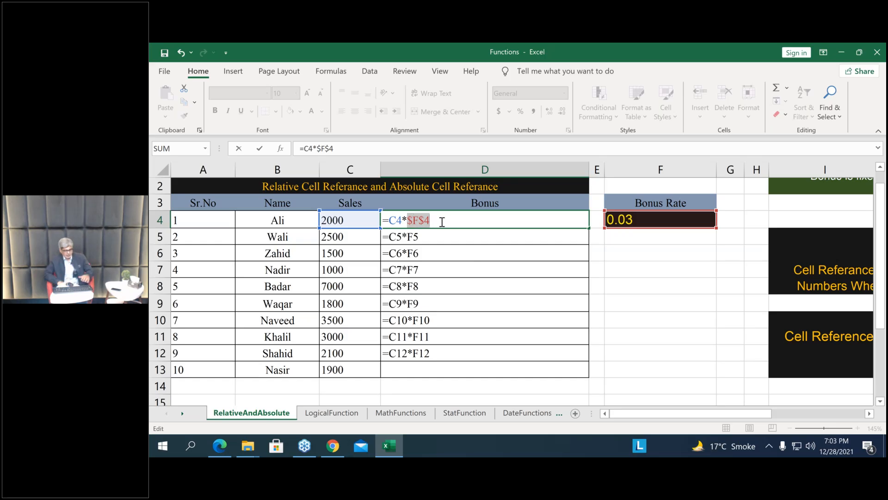
key("F4")
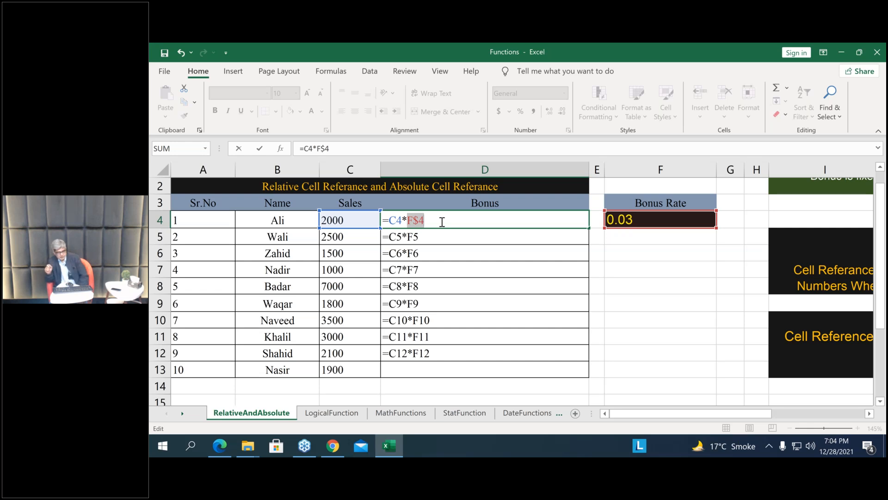
key("F4")
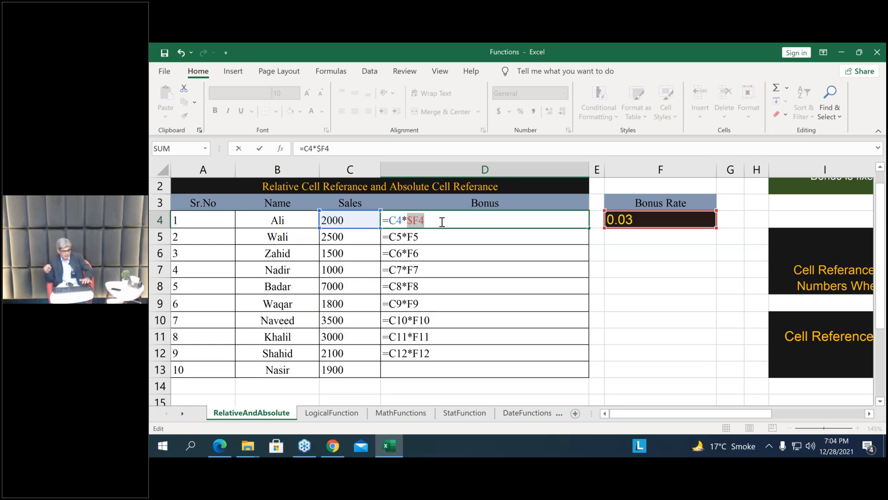
key("F4")
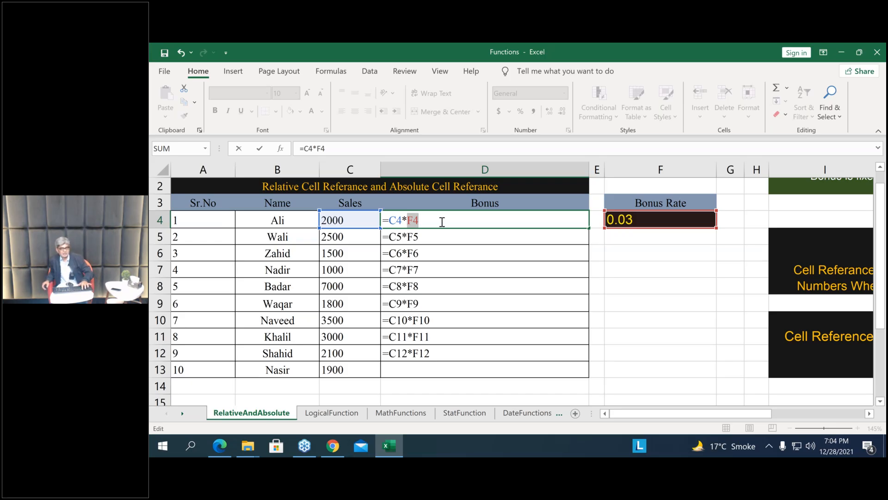
key("F4")
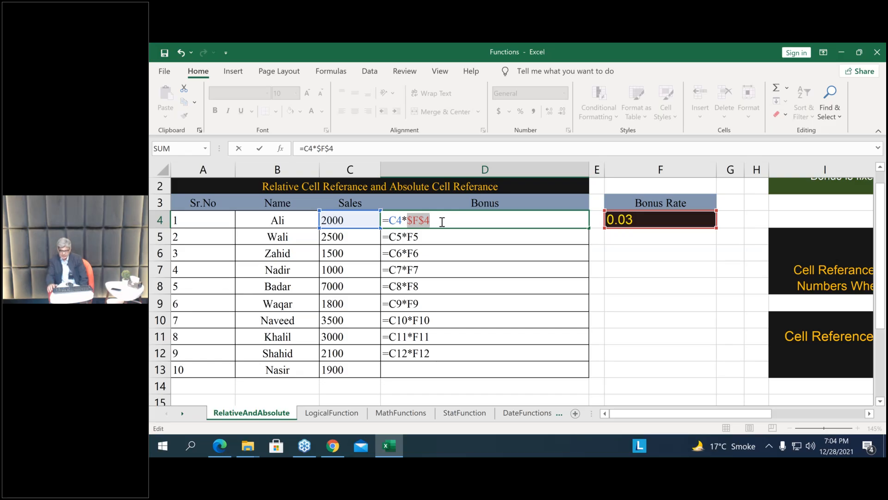
key("ctrl+Return")
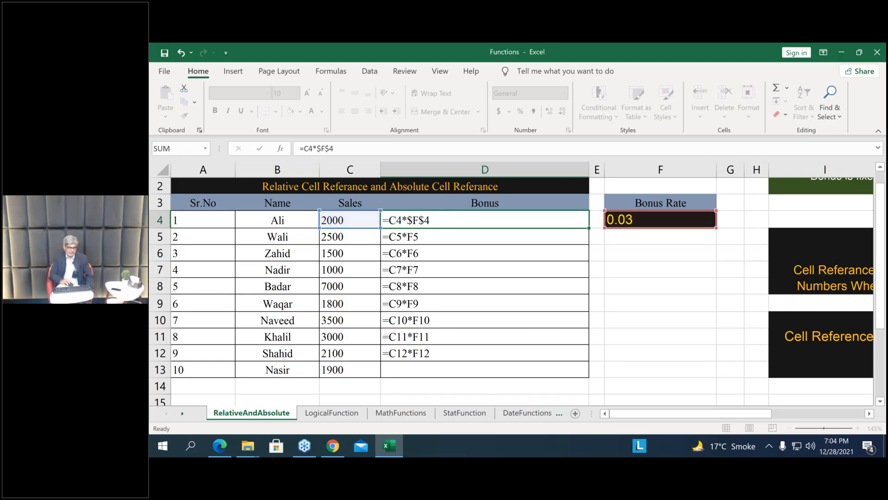
key("Return")
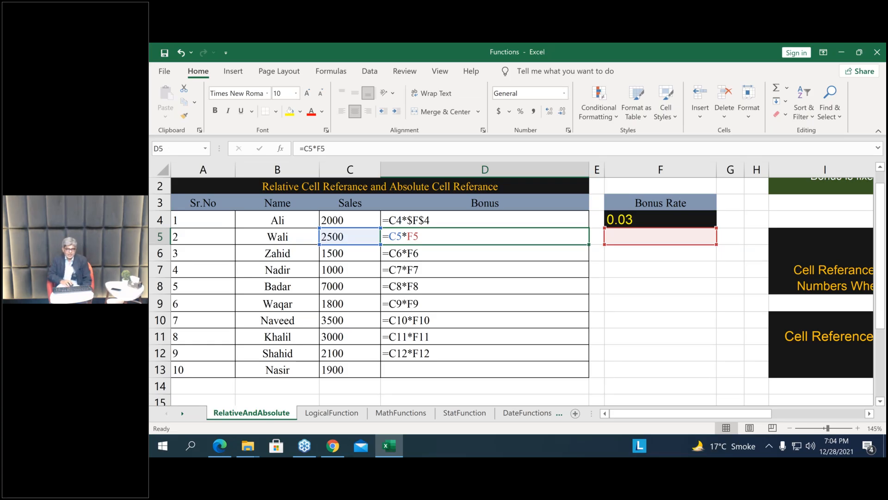
Show calculated values instead of formulas and fill the D4 bonus formula down through D13
key("ctrl+grave")
left_click(341, 219)
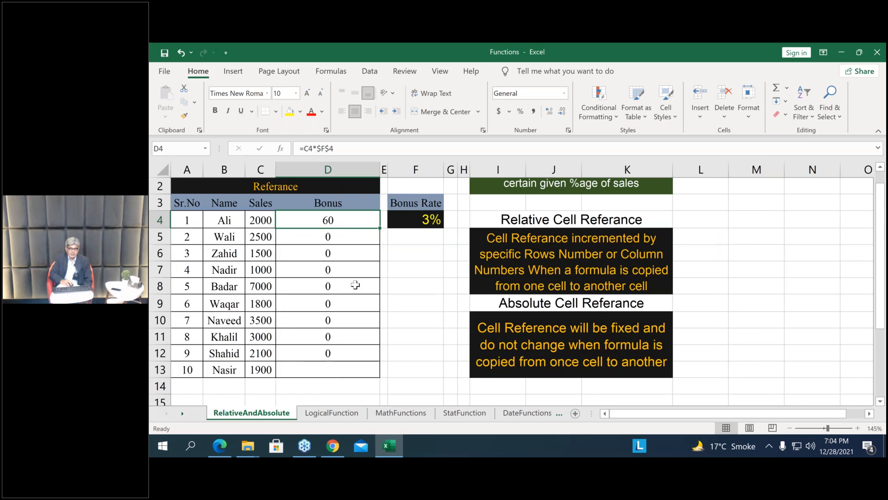
left_click_drag(342, 220, 359, 373)
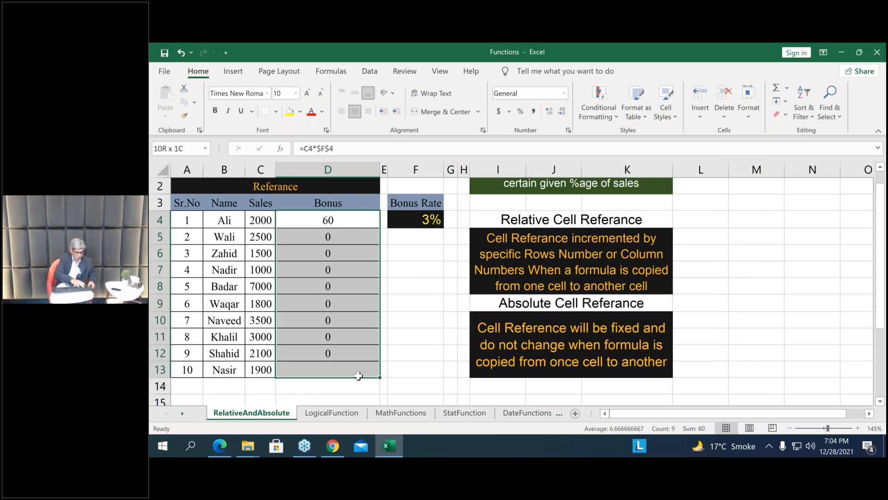
key("ctrl+d")
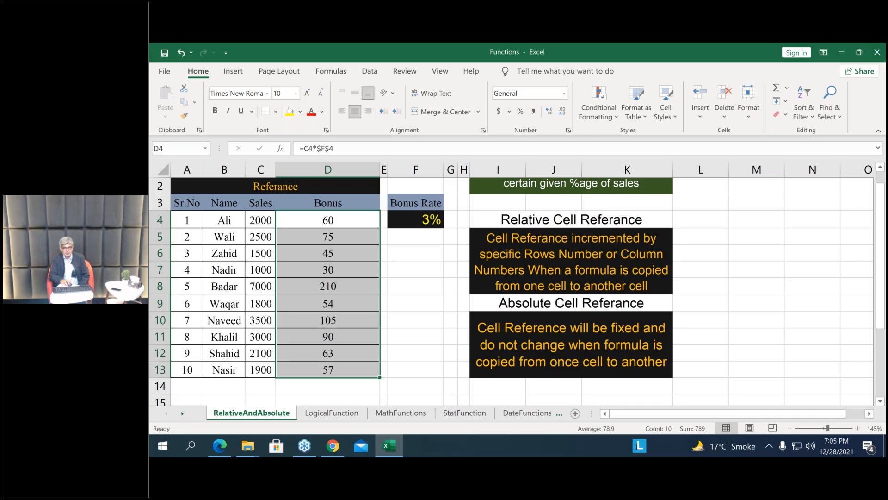
Set the bonus rate in cell F4 to 7%
left_click(427, 219)
type("7")
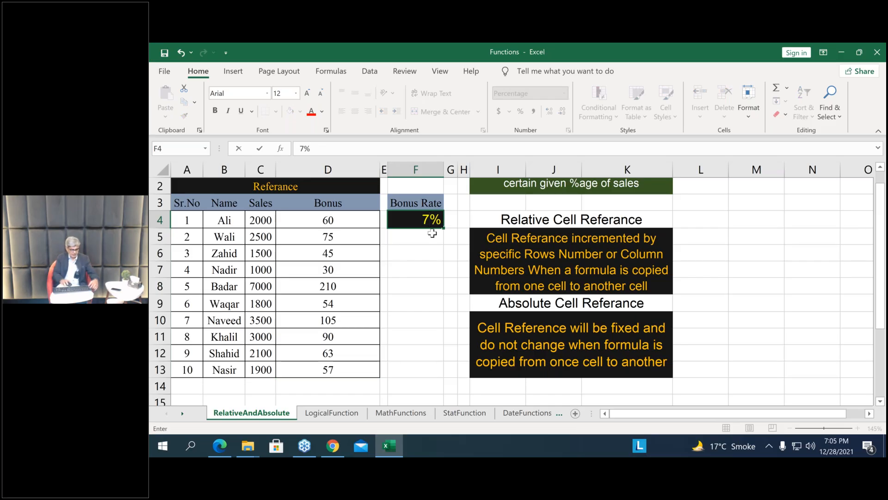
key("Return")
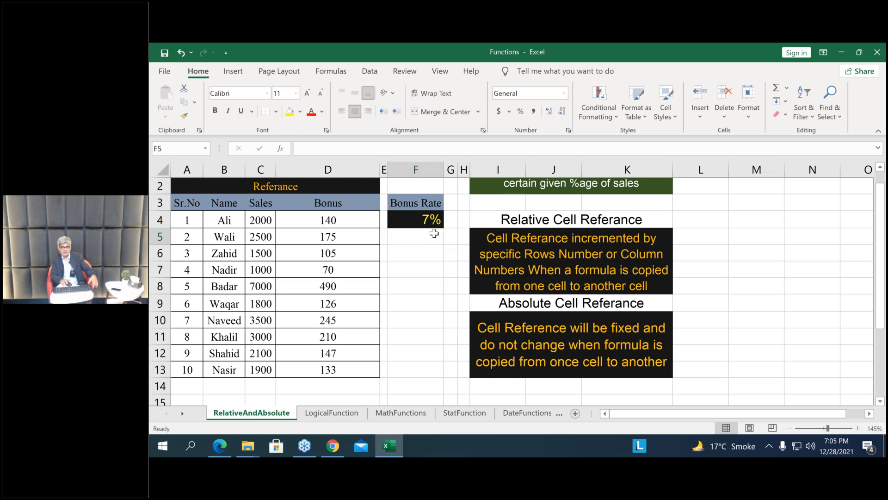
Display the sheet's formulas, examine the references in D7 and D13, and return to showing values
key("ctrl+grave")
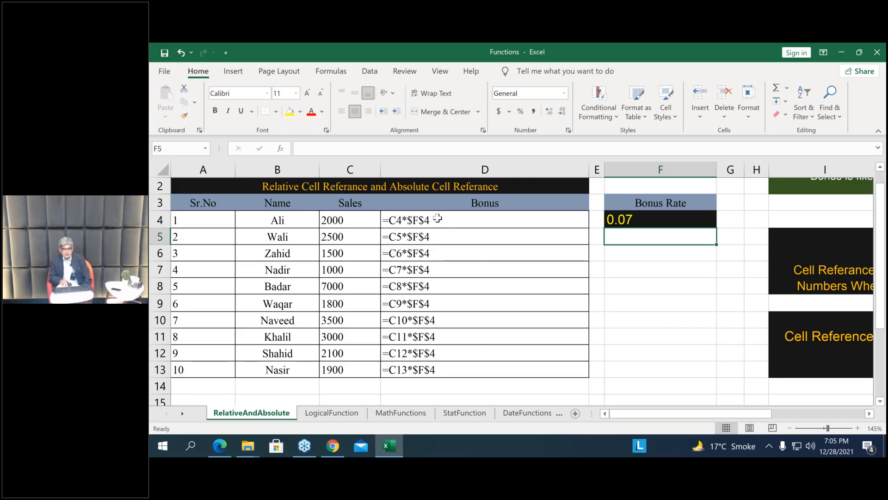
left_click(508, 267)
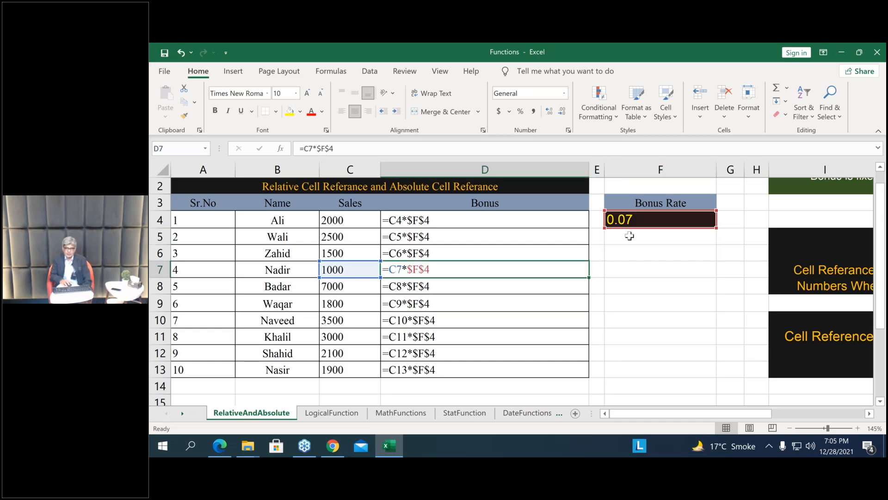
left_click(491, 369)
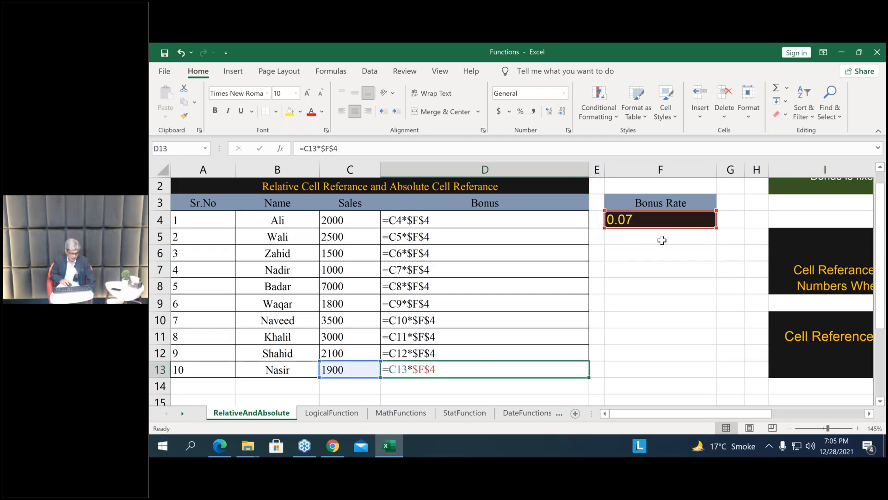
key("ctrl+grave")
key("ctrl+grave")
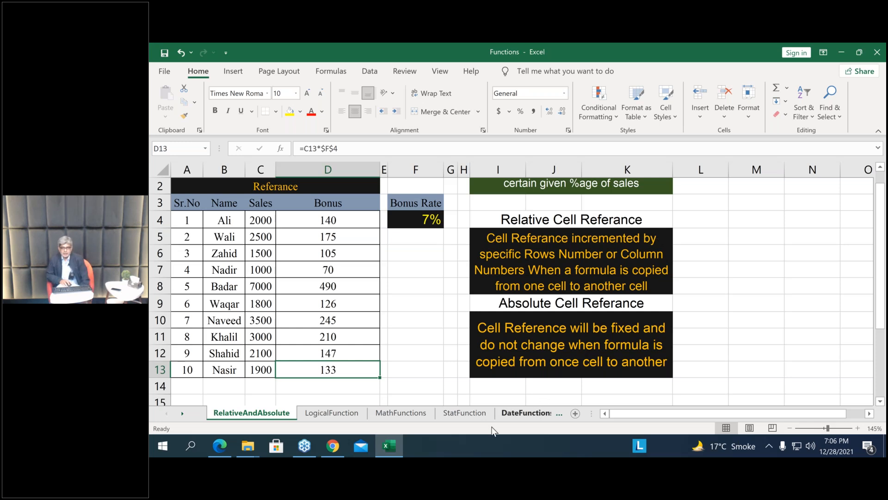
Open the LogicalFunction sheet, revisiting the RelativeAndAbsolute sheet in between
left_click(350, 416)
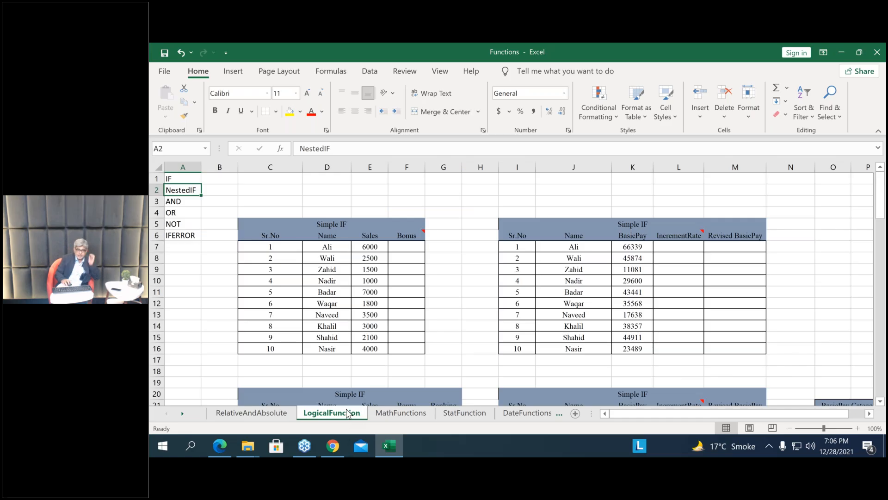
left_click(234, 414)
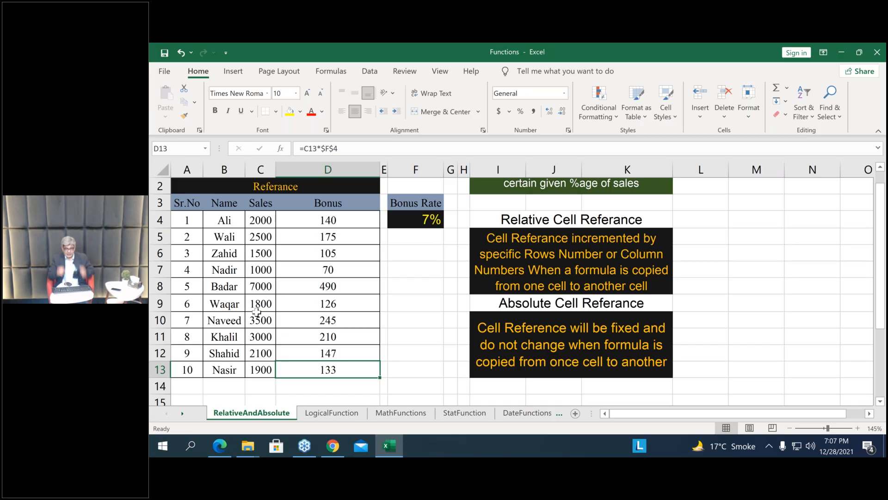
left_click(305, 405)
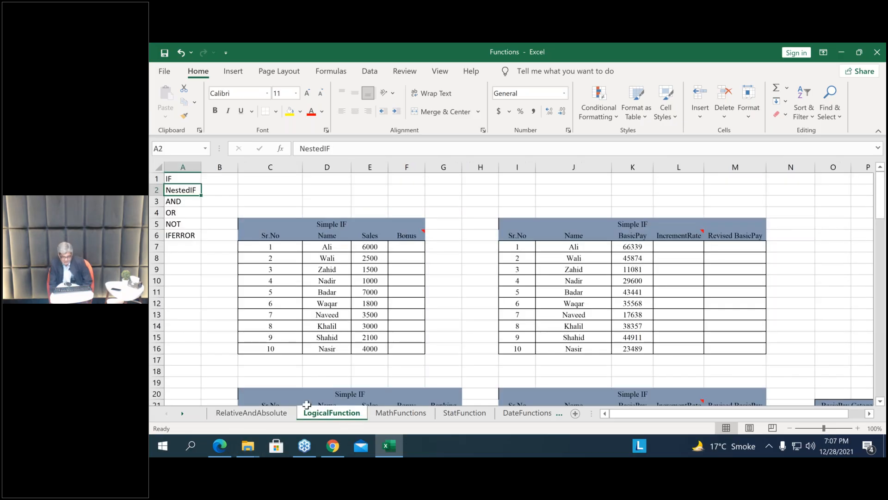
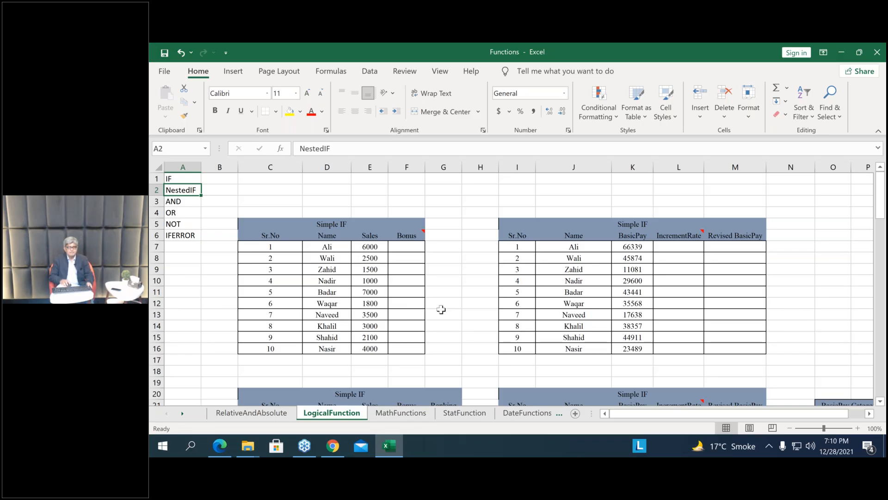
Start an IF formula in cell F7, the first Bonus cell of the Simple IF table
scroll(441, 310, "up", 3)
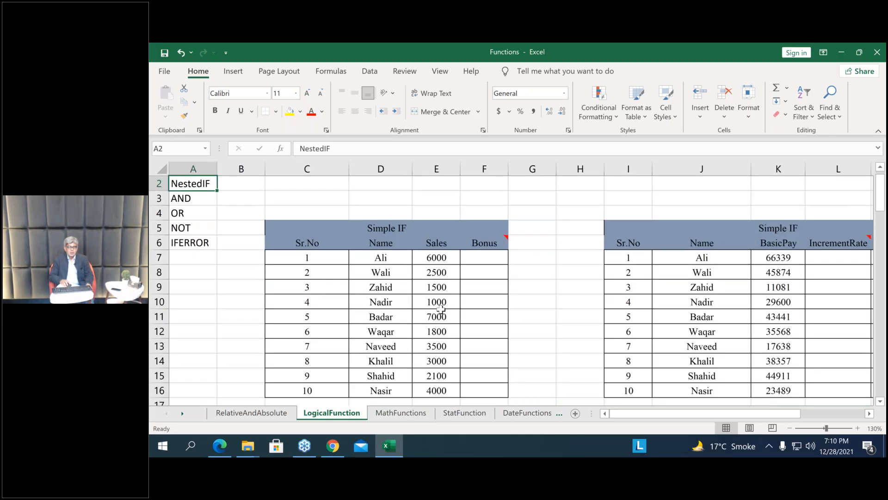
scroll(495, 321, "down", 1)
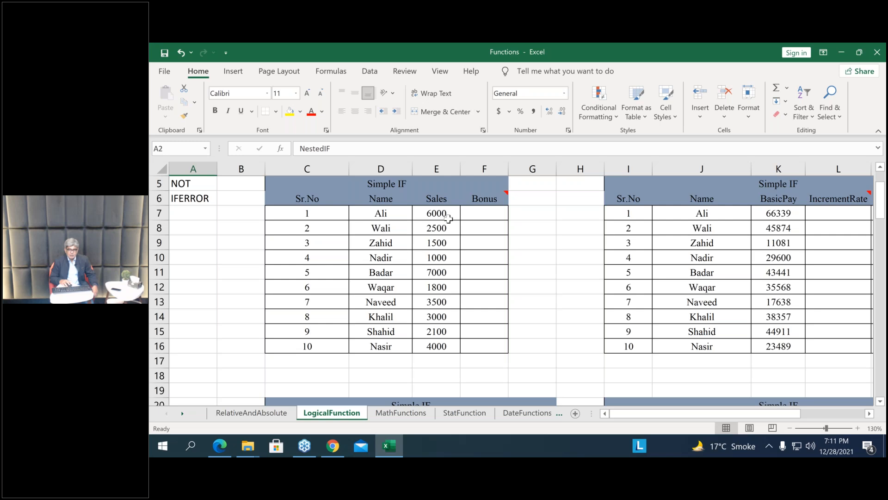
left_click(493, 211)
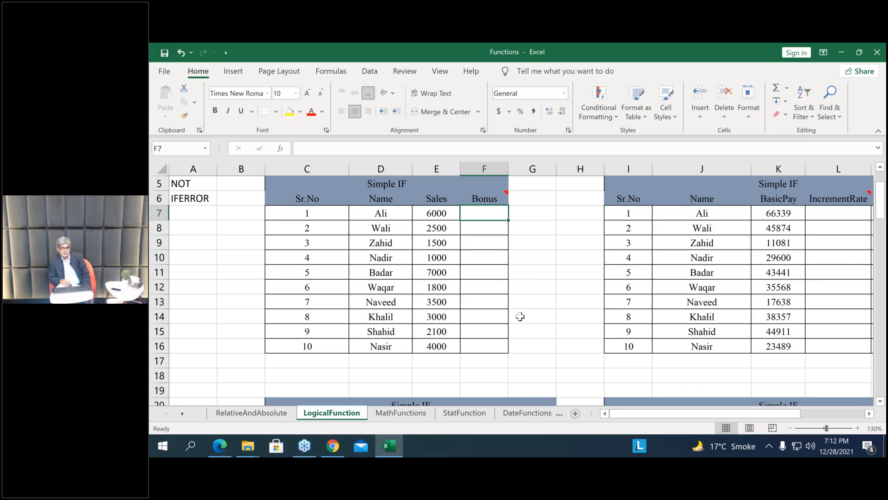
scroll(520, 316, "up", 2, "ctrl")
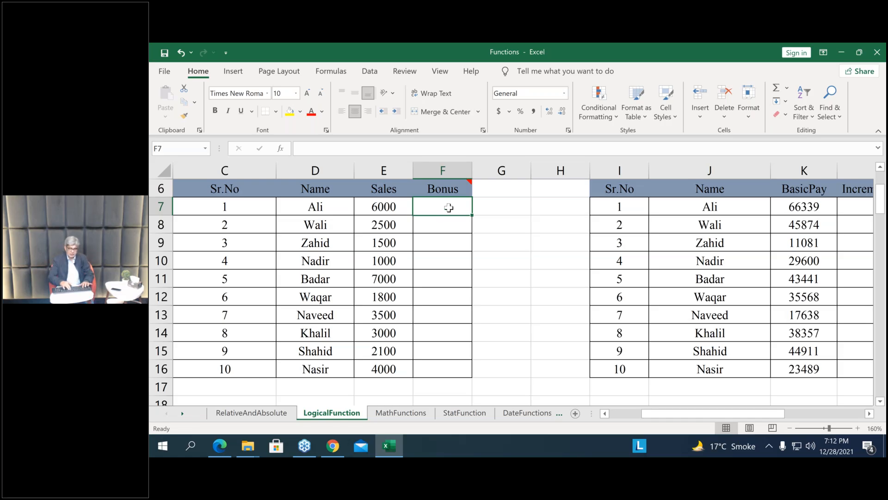
type("=")
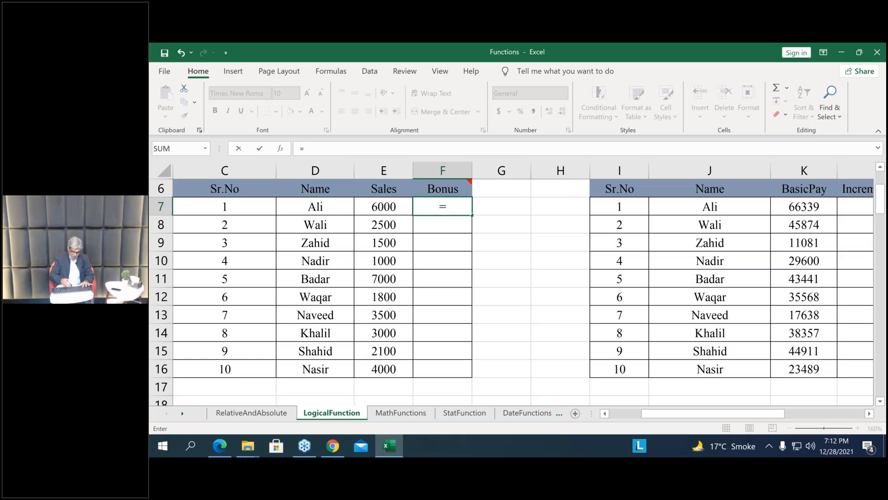
type("ID")
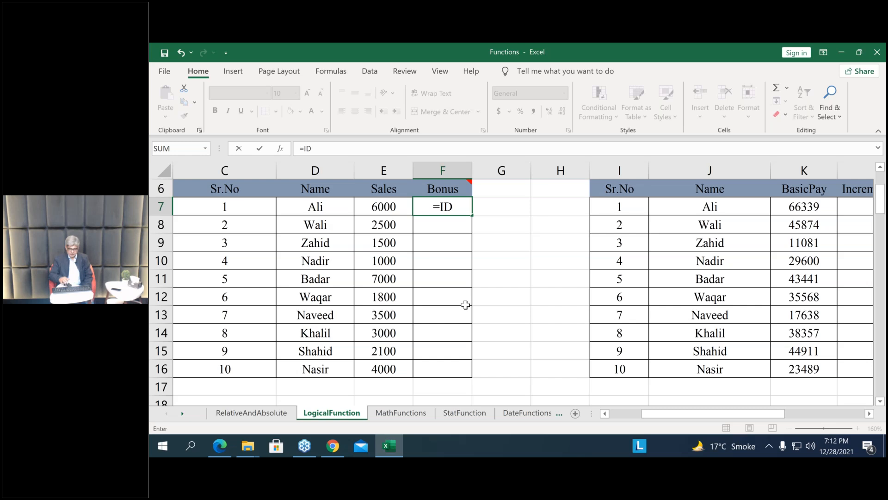
key("BackSpace")
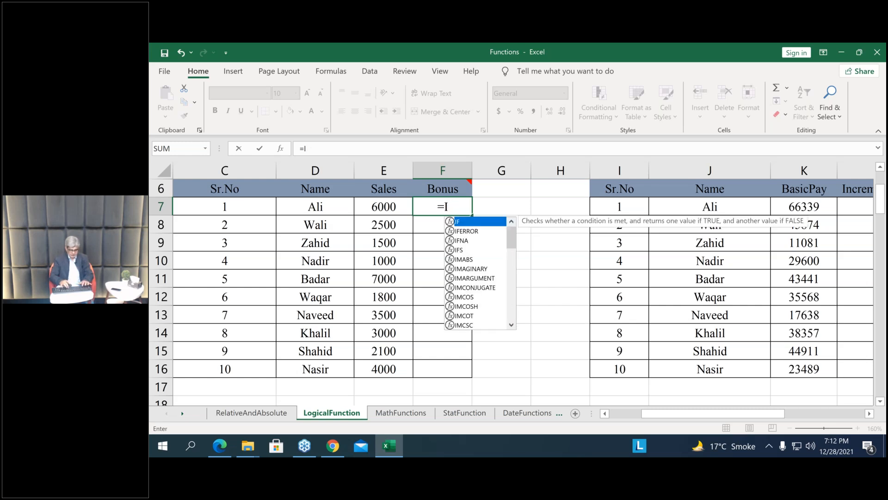
type("F")
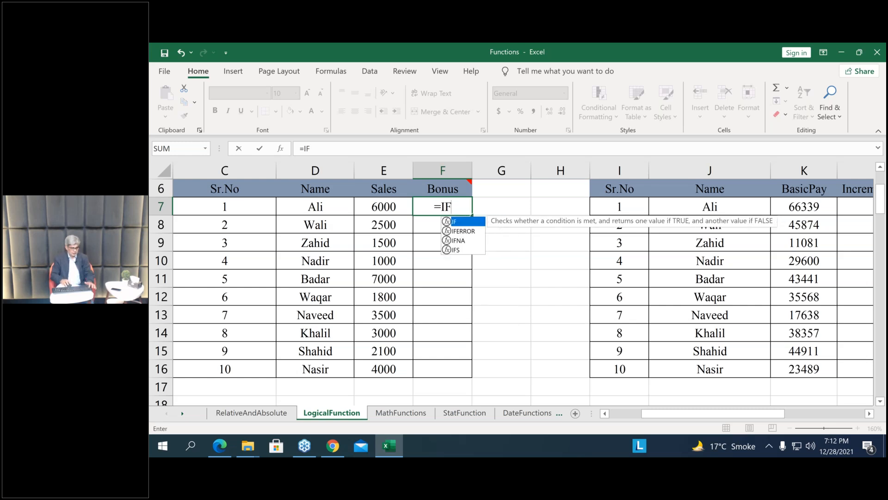
type("(")
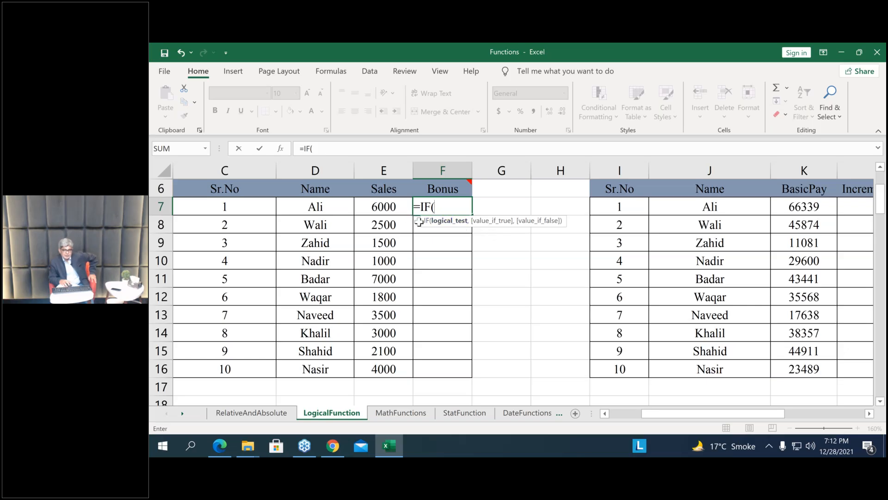
Enter E7>=3000 as the logical test of the IF formula in F7
left_click_drag(419, 222, 425, 247)
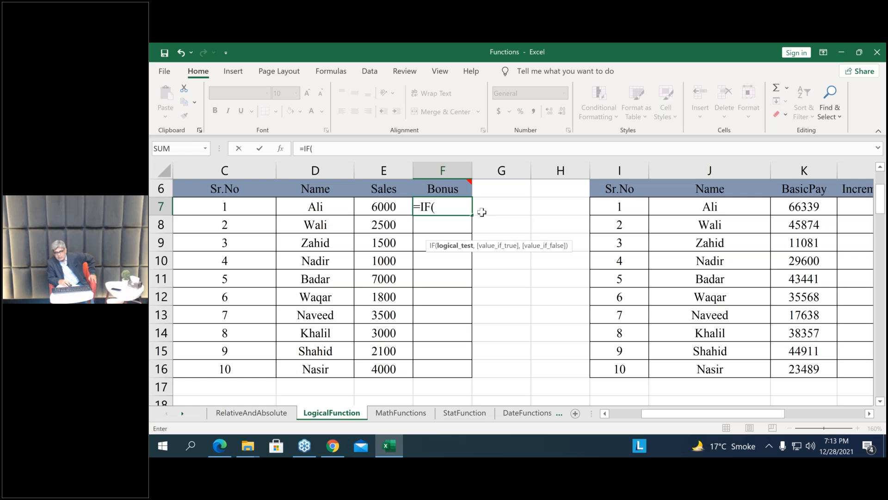
left_click(387, 206)
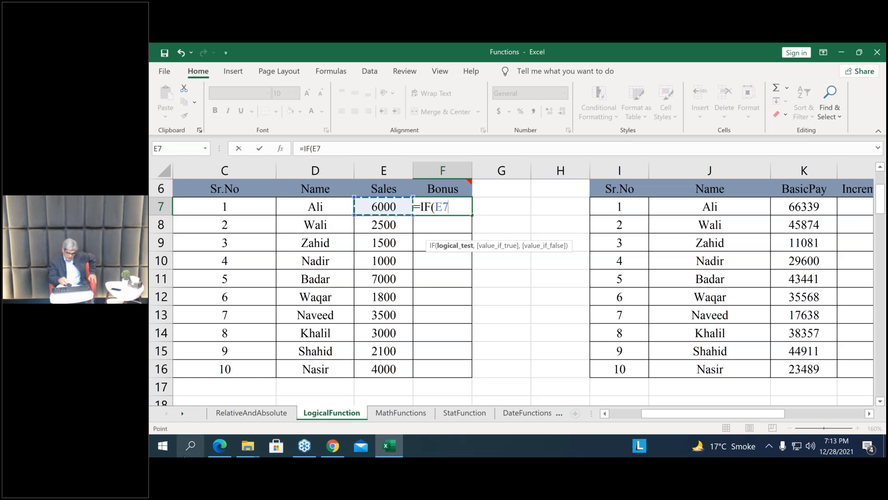
type(">")
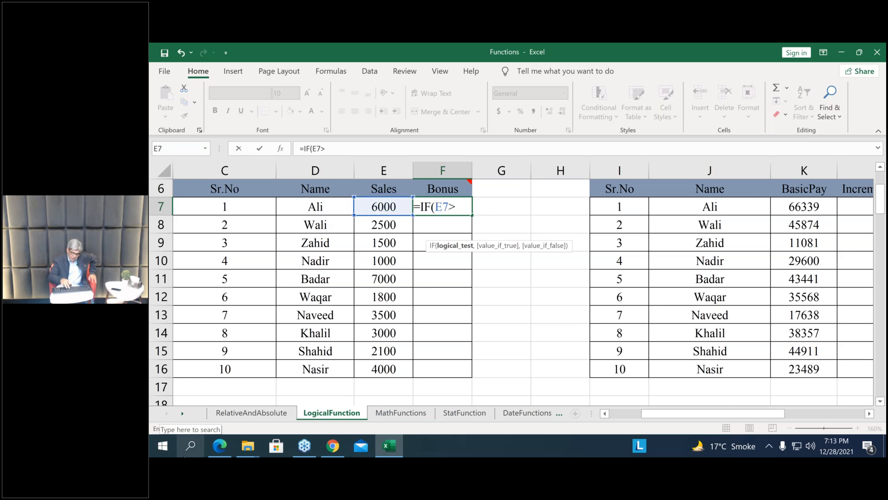
type("=300")
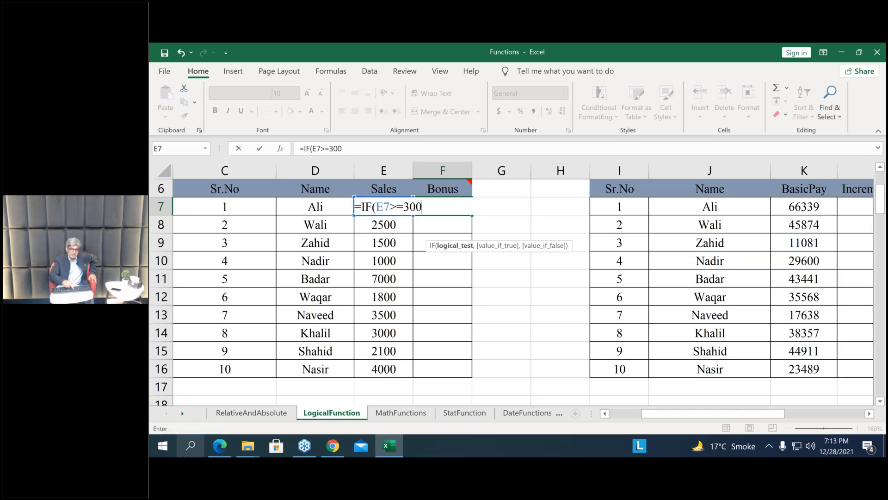
type("0")
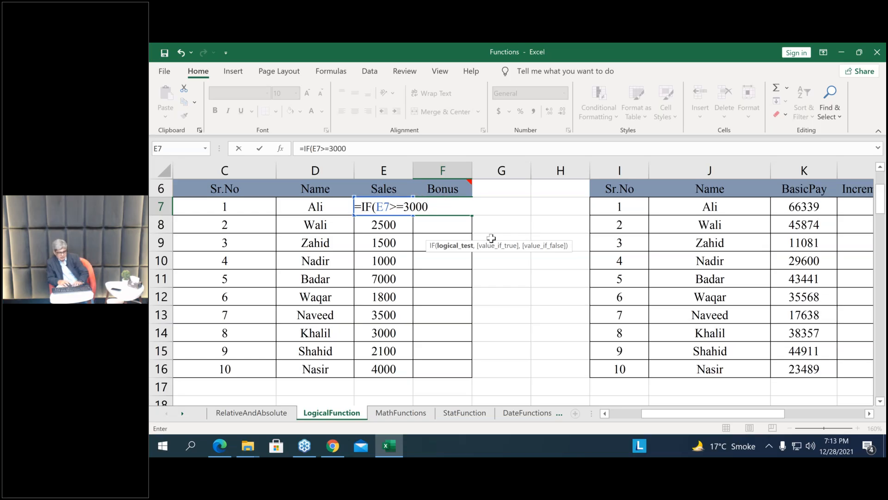
type(",")
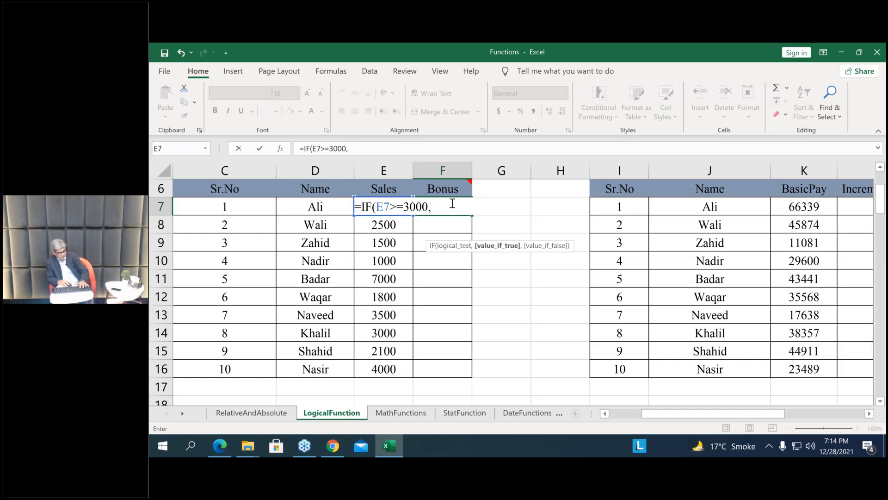
Add E7*5% as the IF formula's value if true
type("e7")
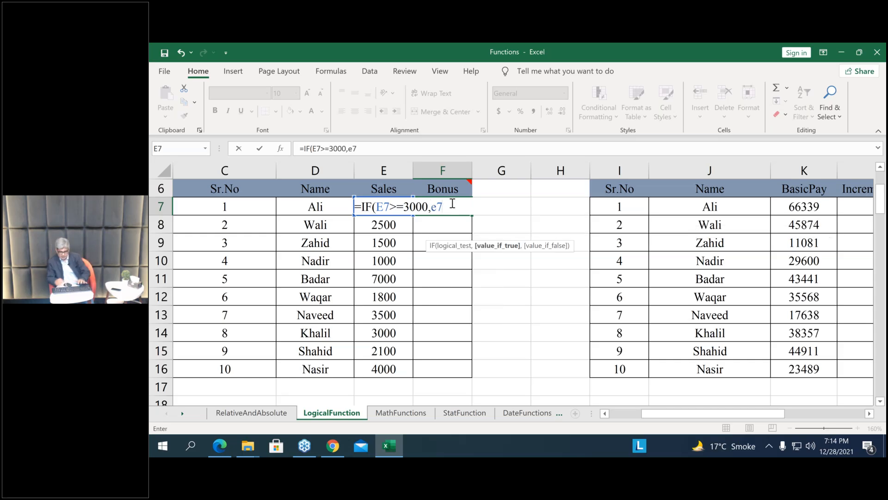
type("*")
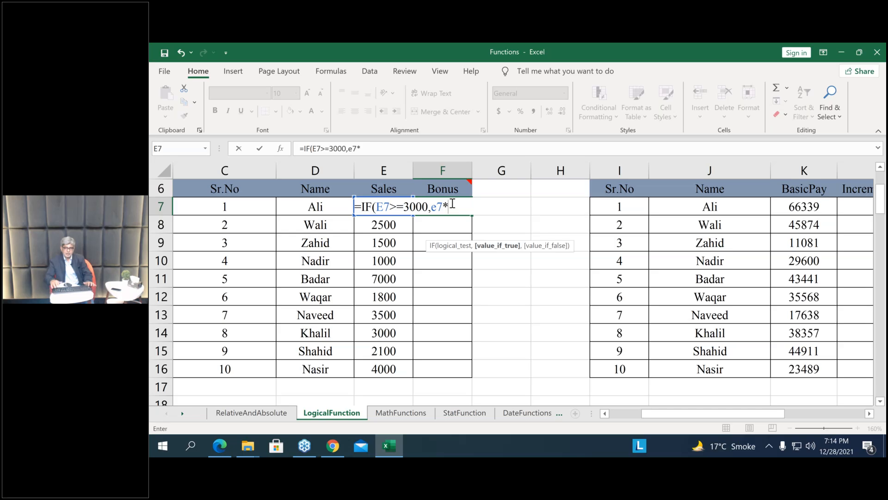
type("5")
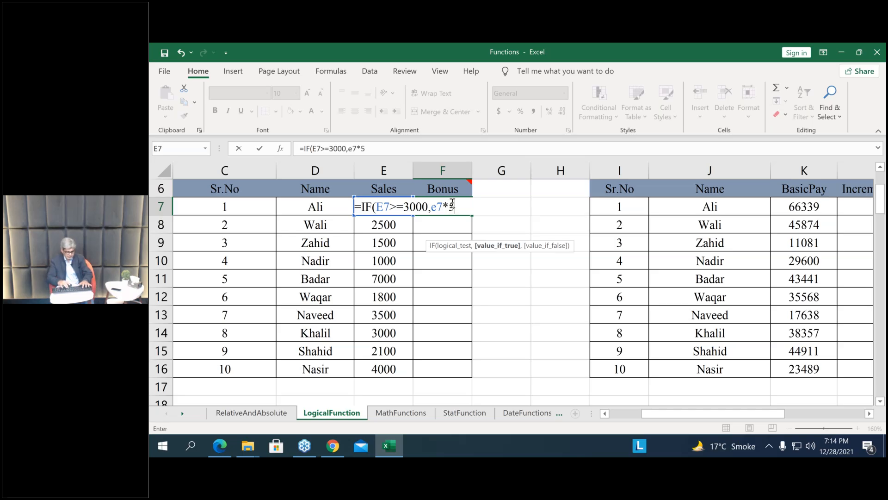
type("%")
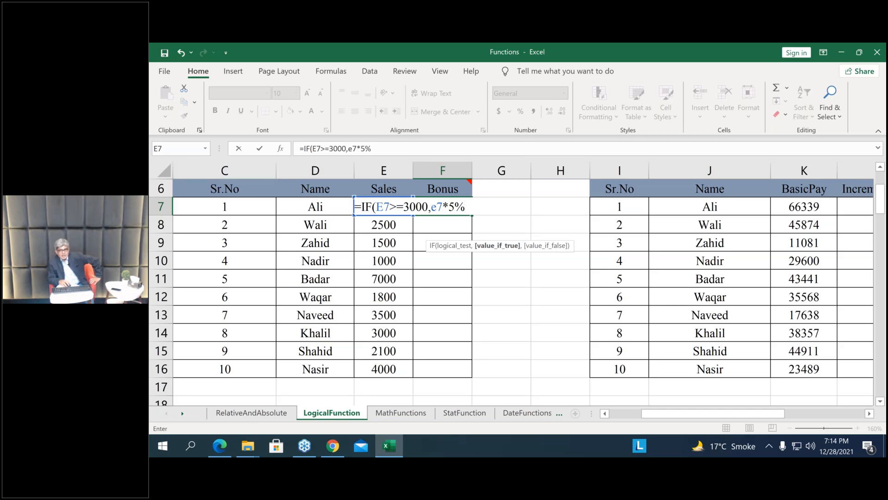
type(",")
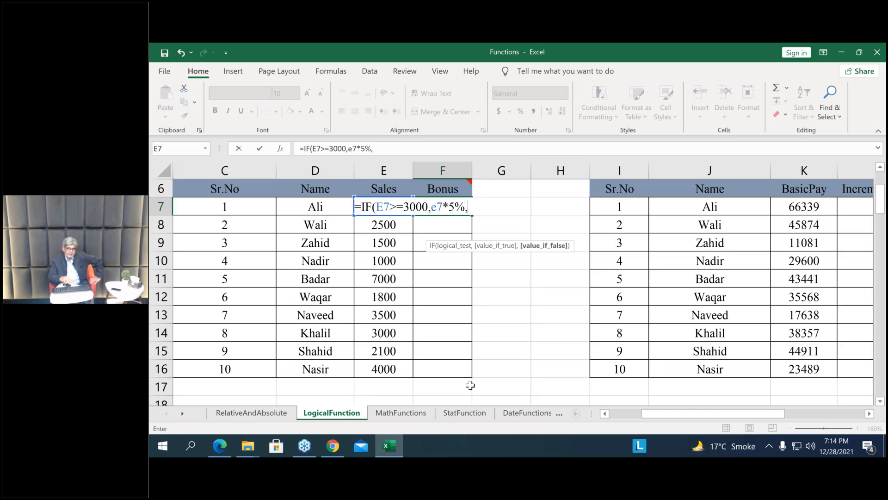
Add "No Bonus" as the value if false, close the IF formula in F7 and commit it
type("\"")
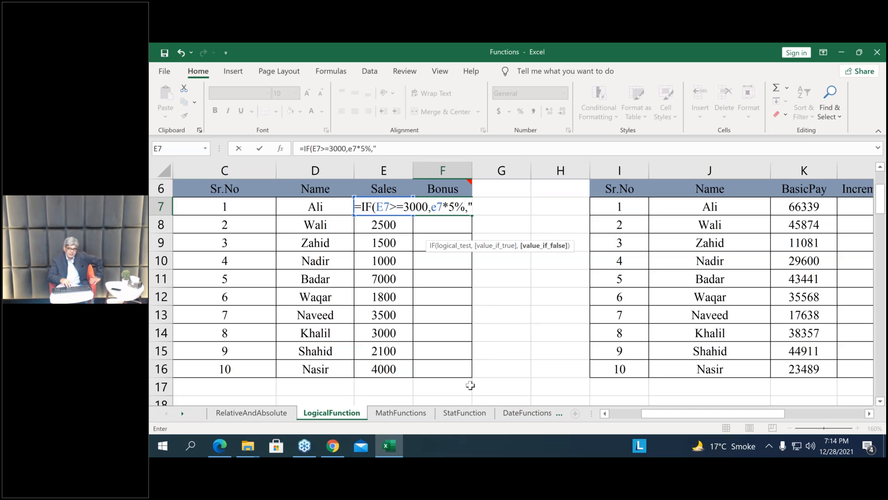
type("No")
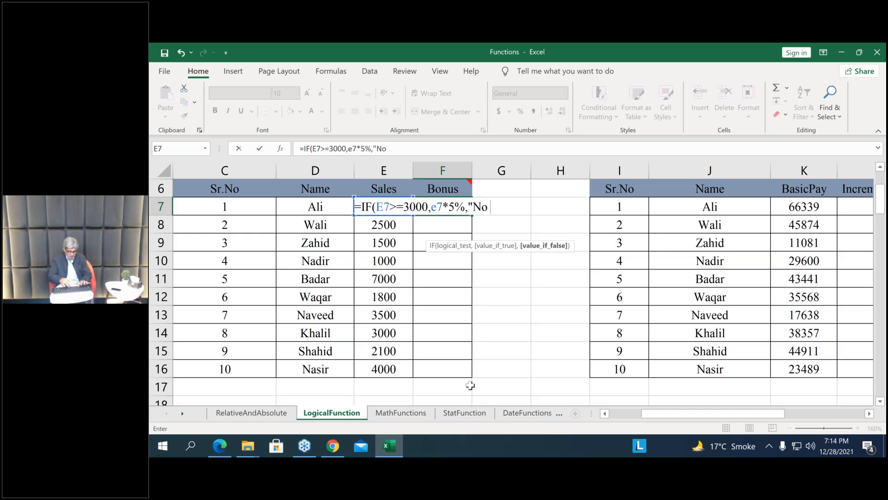
type(" Bonu")
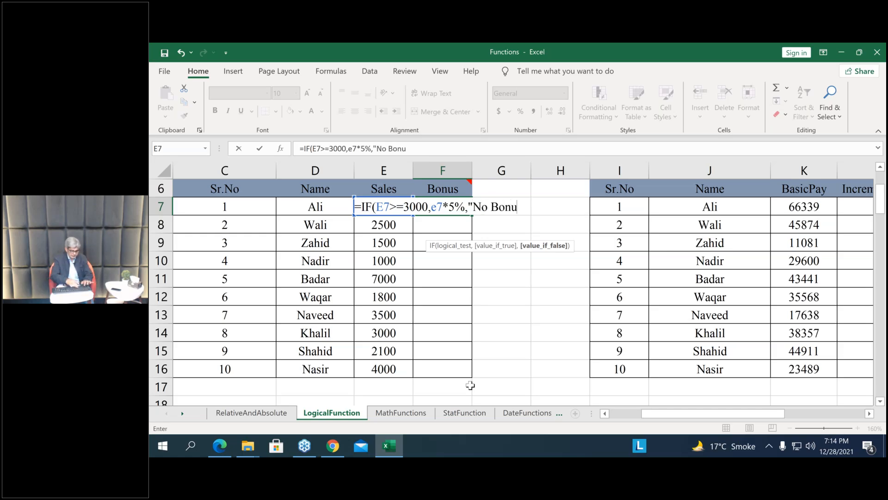
type("s\"")
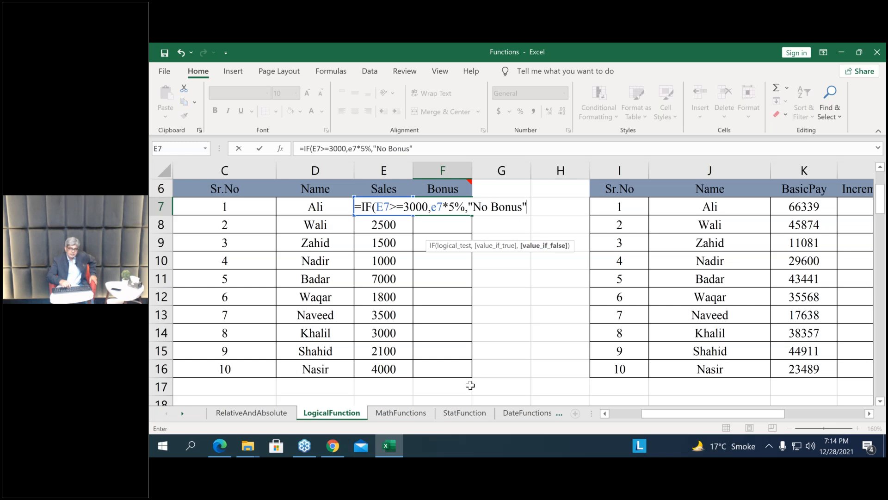
type(")")
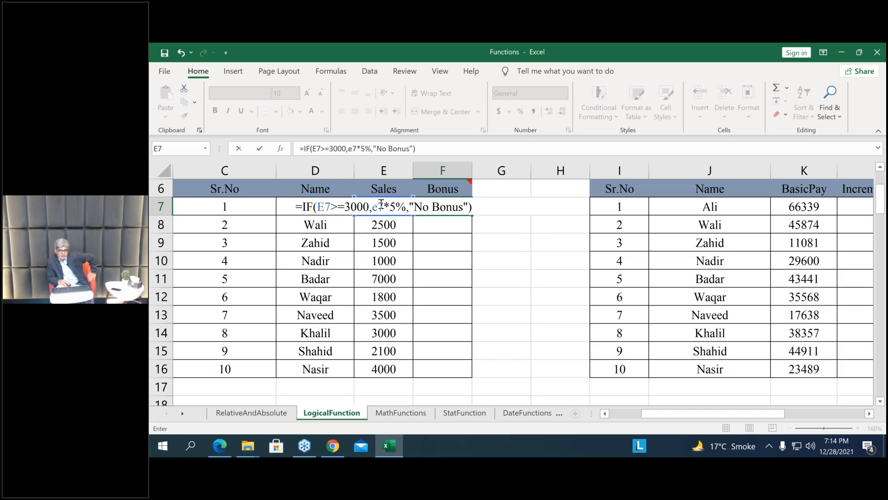
left_click_drag(372, 207, 404, 210)
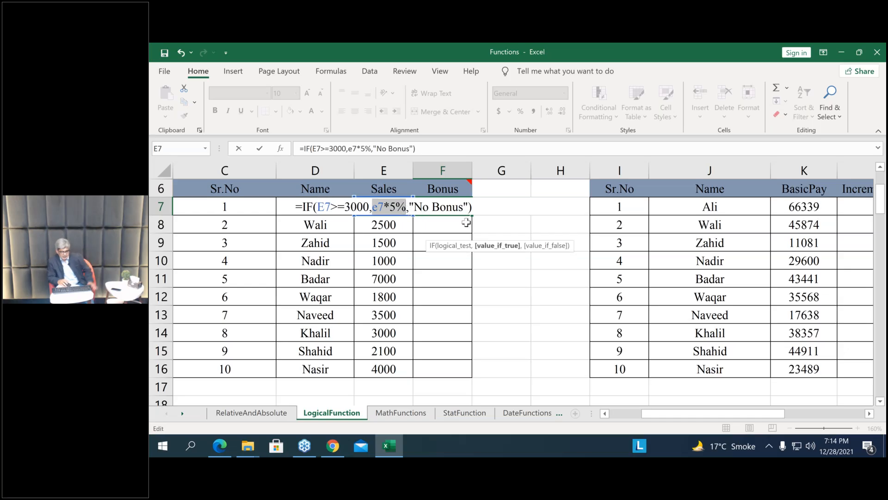
key("Return")
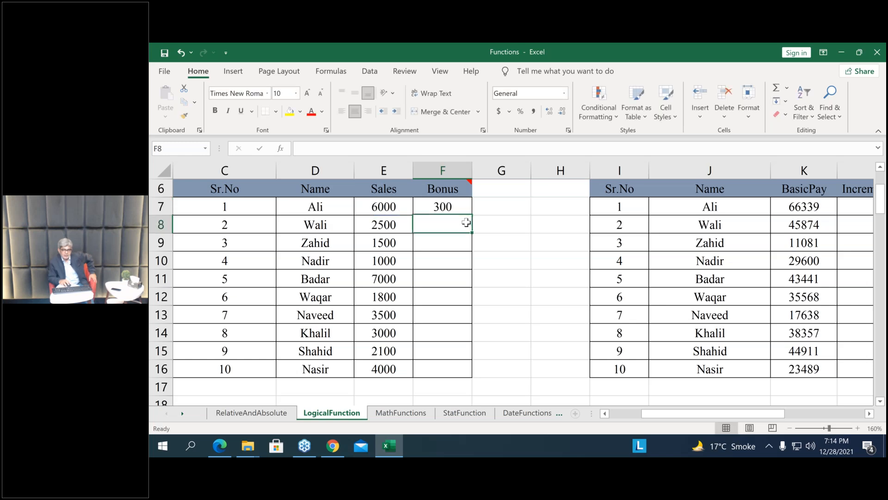
Fill the IF formula from F7 down through F16 in the Bonus column
left_click(467, 209)
left_click(472, 216)
left_click_drag(467, 226, 476, 294)
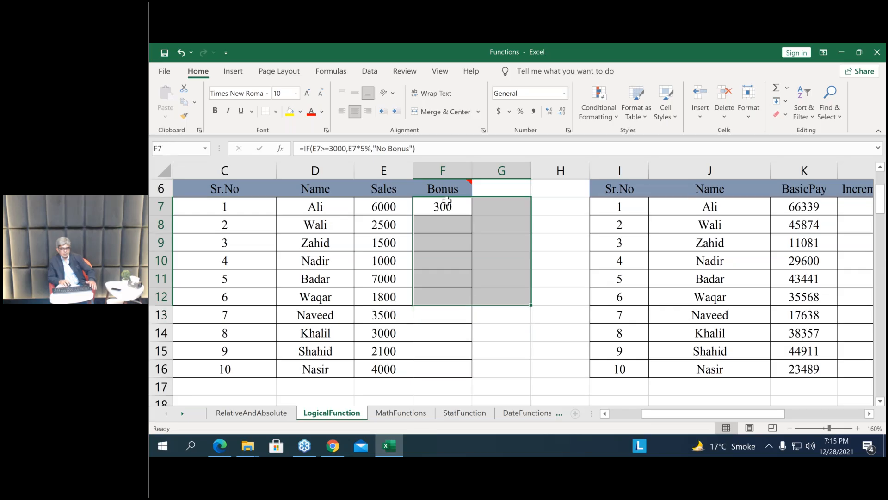
left_click(442, 209)
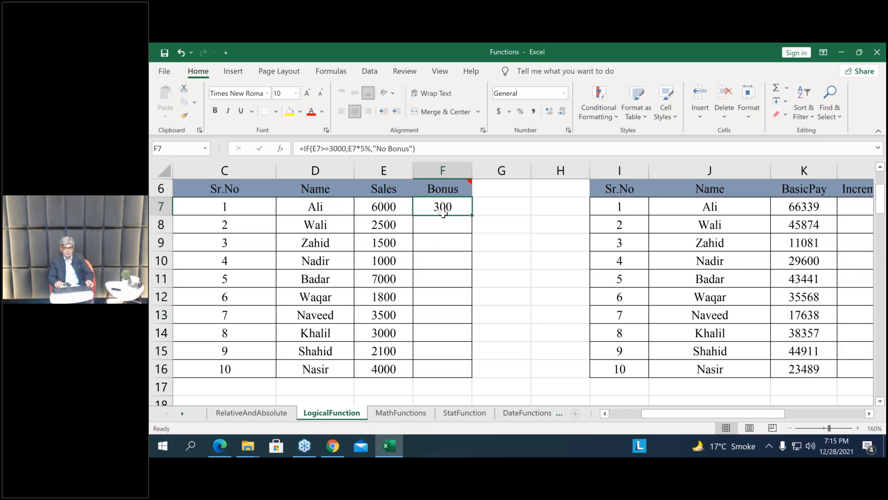
key("shift+Right")
key("shift+Right")
key("shift+Left")
key("shift+Left")
key("shift+Down")
key("shift+Down")
key("shift+Down")
key("shift+Down")
key("shift+Down")
key("shift+Down")
key("shift+Down")
key("shift+Down")
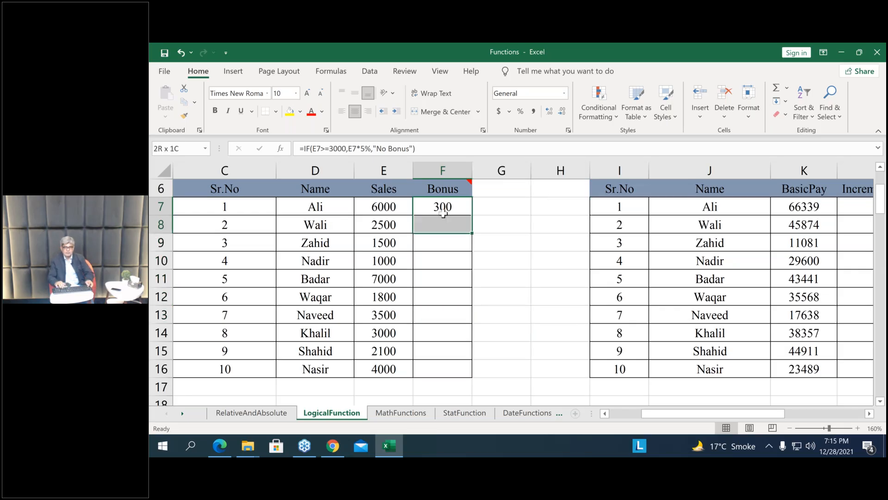
key("shift+Down")
key("shift+Down")
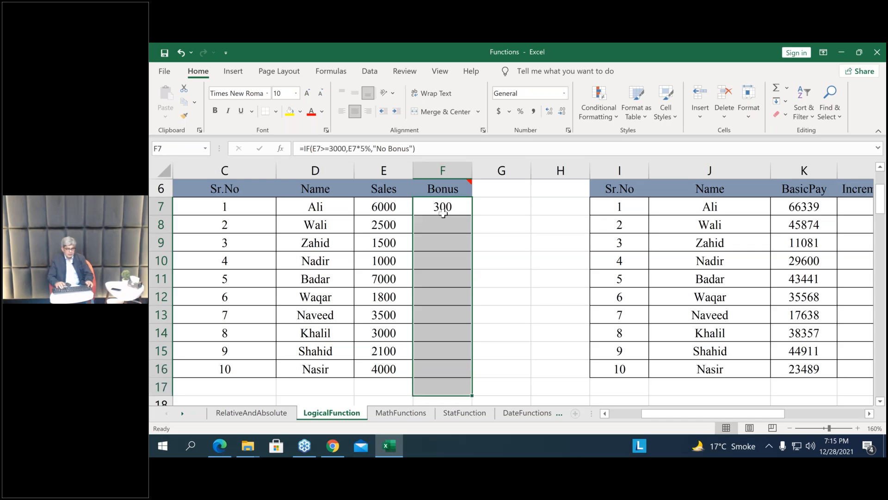
key("shift+Up")
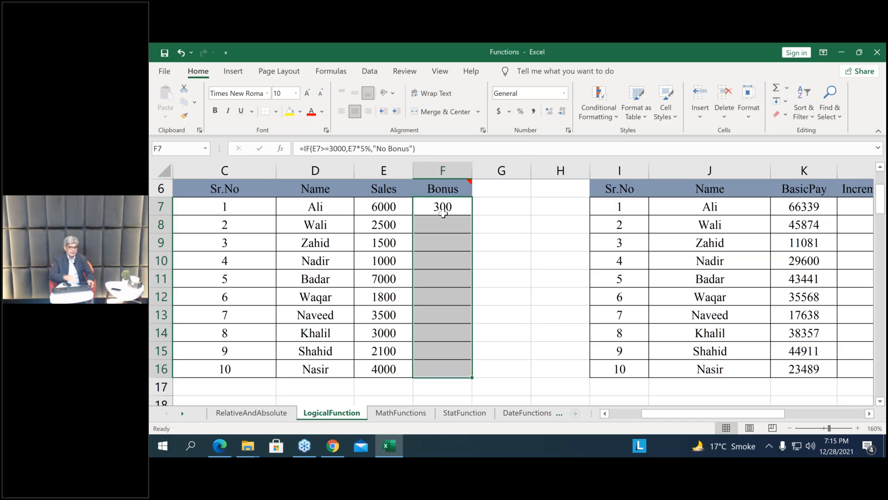
key("ctrl+d")
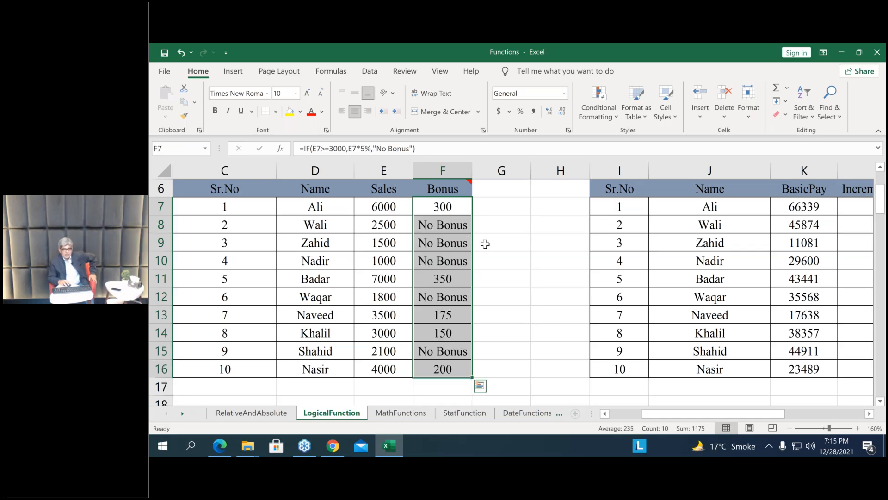
left_click(485, 244)
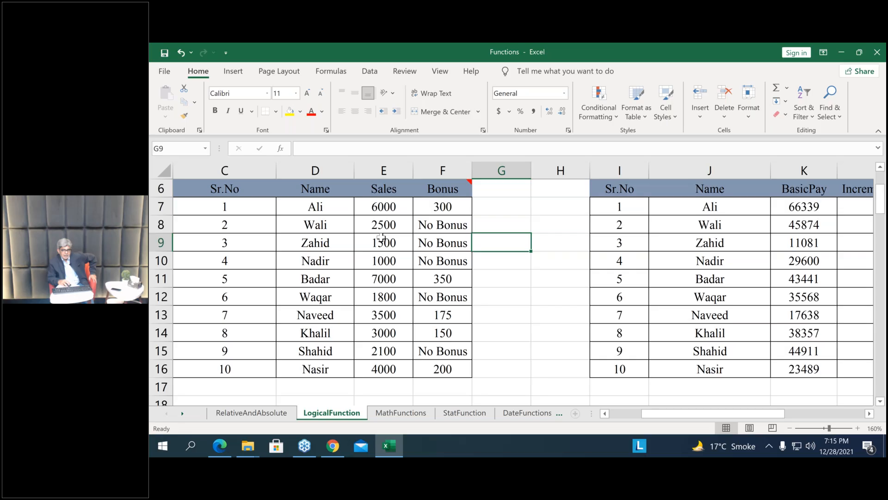
Compare the Sales values in rows 8 to 12 with the corresponding Bonus results
left_click_drag(381, 231, 389, 259)
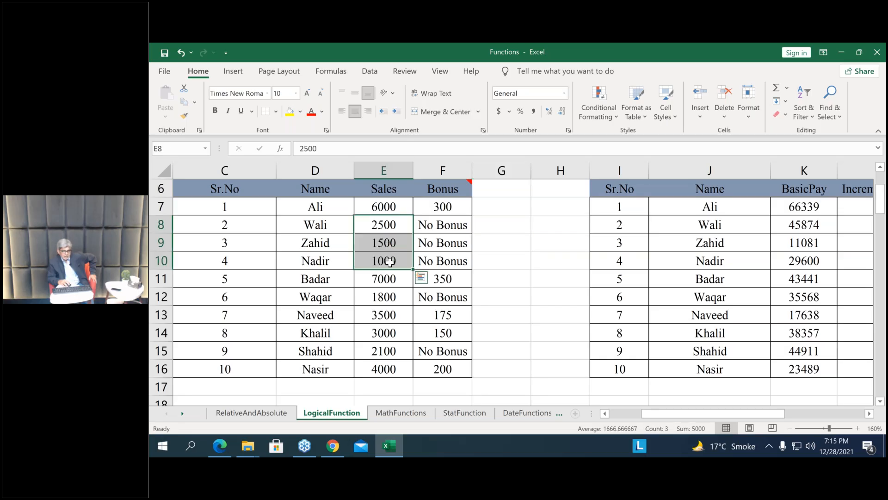
key("Right")
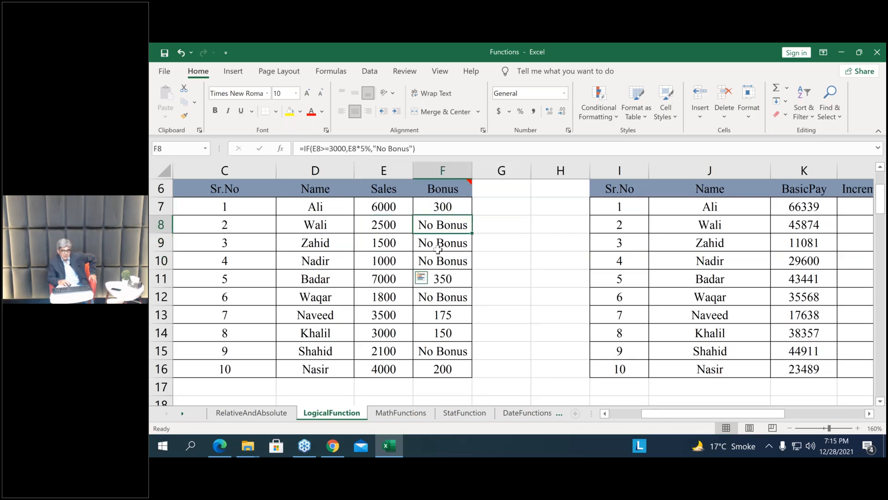
key("shift+Down")
key("shift+Down")
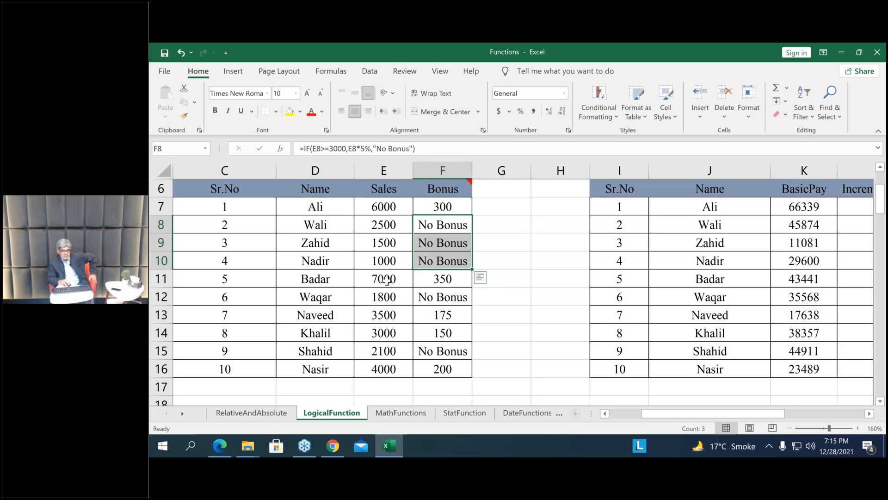
left_click(386, 280)
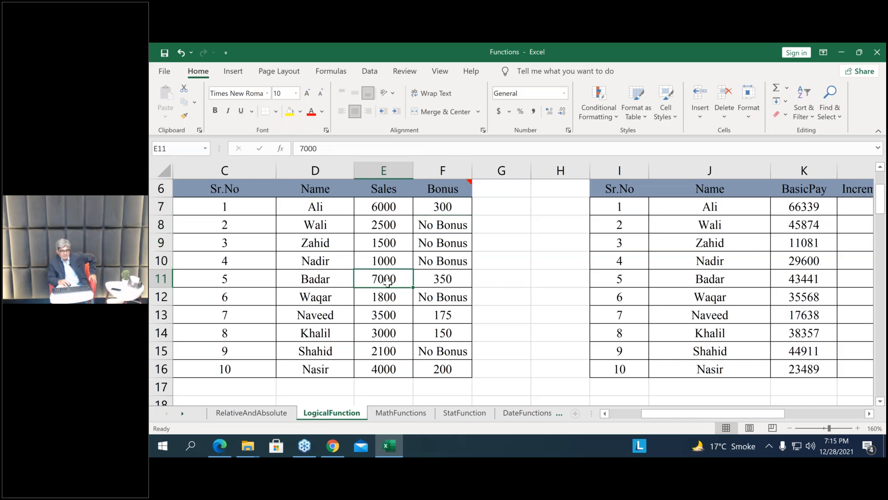
left_click(442, 281)
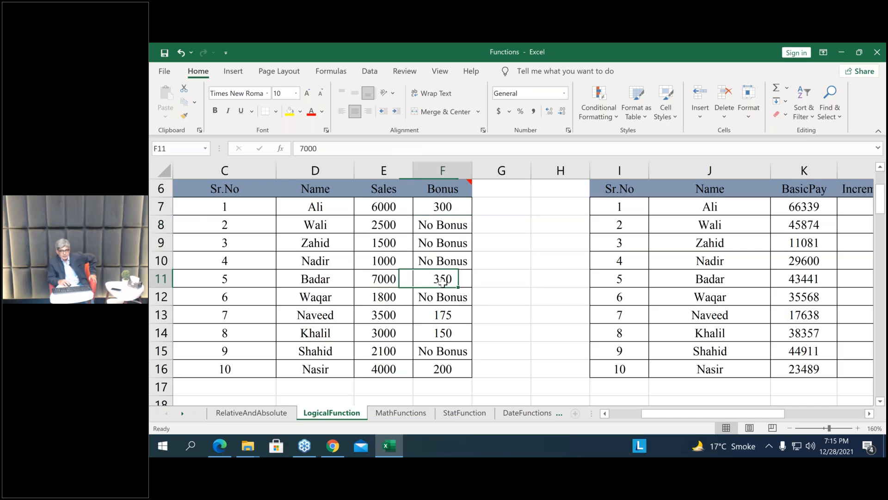
left_click(386, 295)
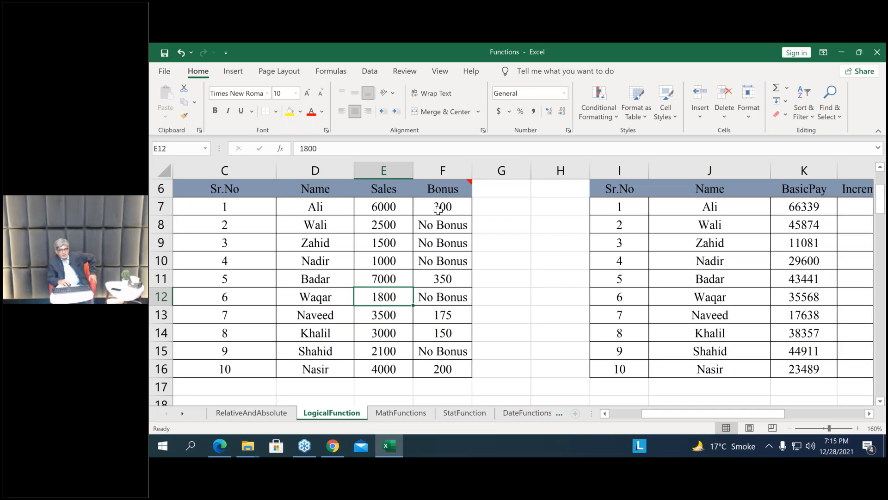
Review the IF formula in F7 and look over the IncrementRate column of the neighbouring table
left_click(438, 208)
double_click(439, 208)
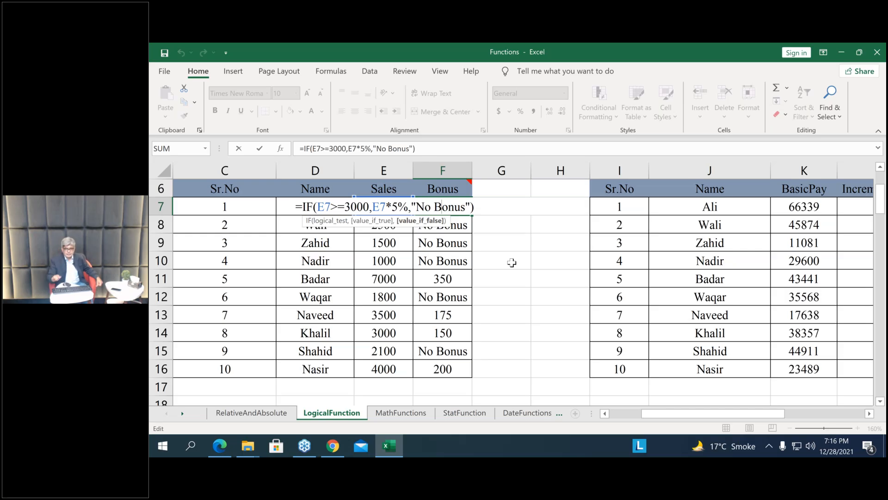
key("ctrl+Return")
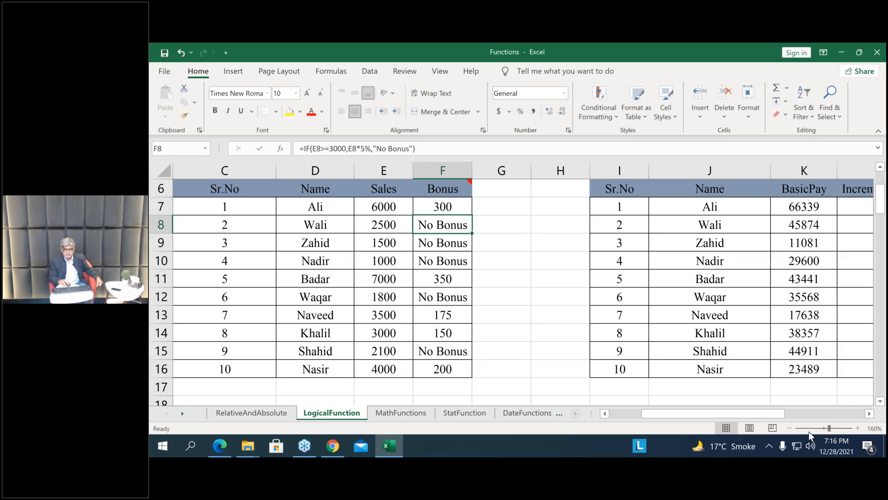
left_click(868, 414)
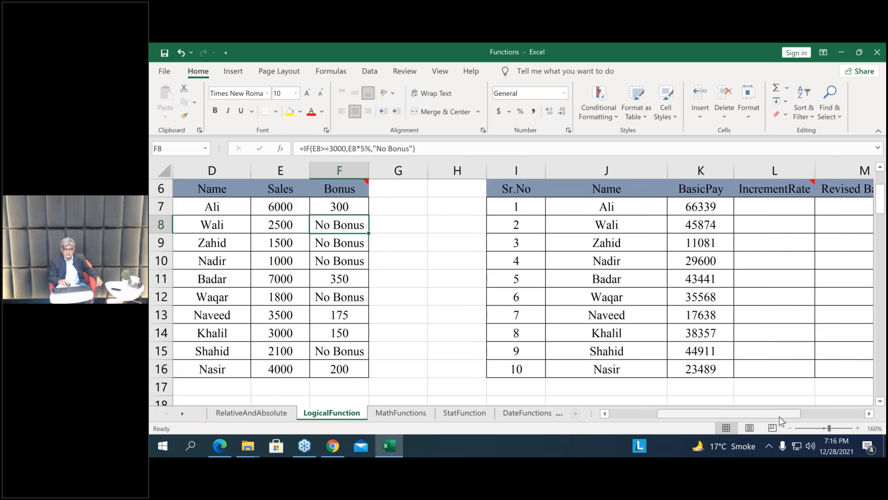
left_click(605, 413)
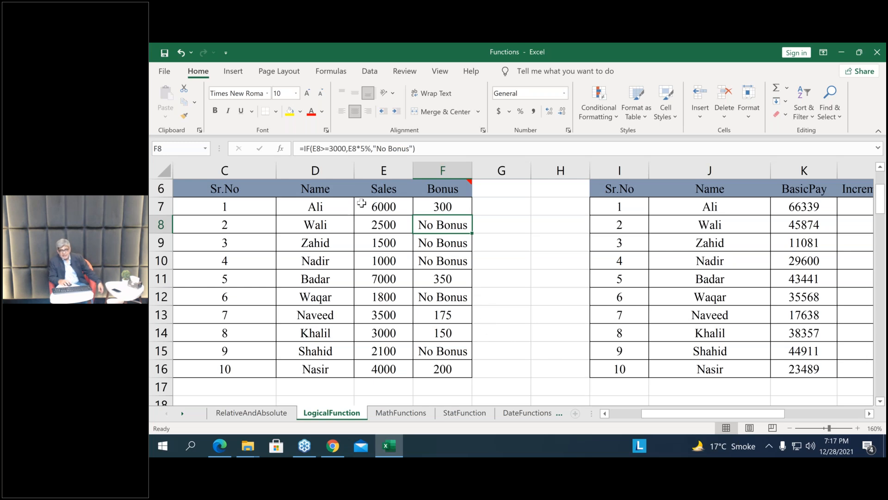
Review the Sales values in rows 7 to 12 of the first Simple IF table
left_click_drag(362, 203, 369, 278)
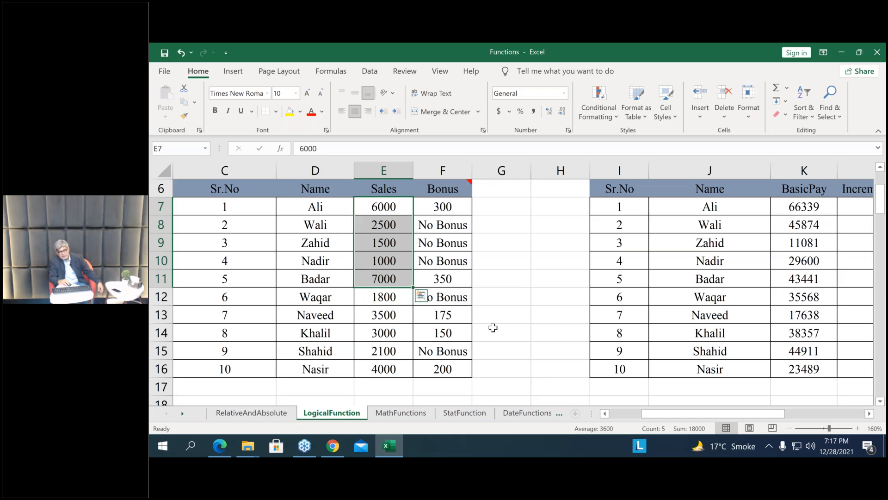
left_click(493, 327)
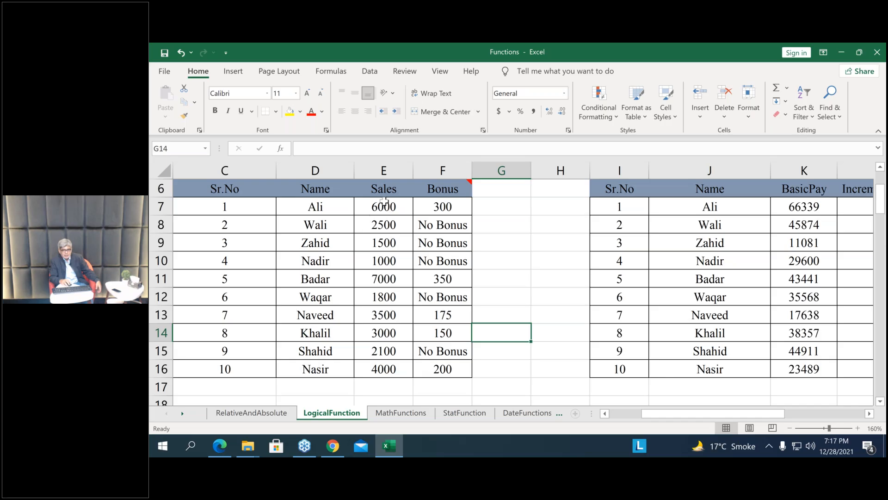
left_click_drag(384, 207, 386, 296)
left_click(387, 278)
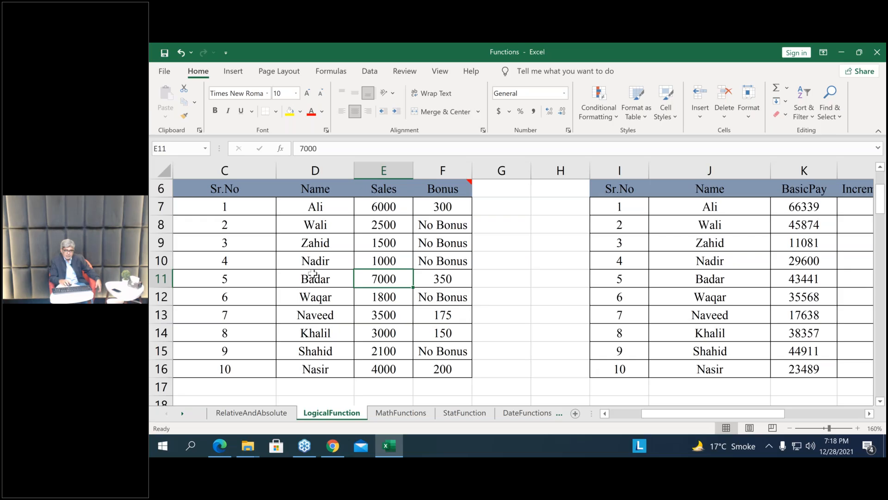
Compare the first Simple IF table with the second one holding Bonus and Ranking columns, and find the Criteria Settings beneath it
scroll(313, 274, "down", 3)
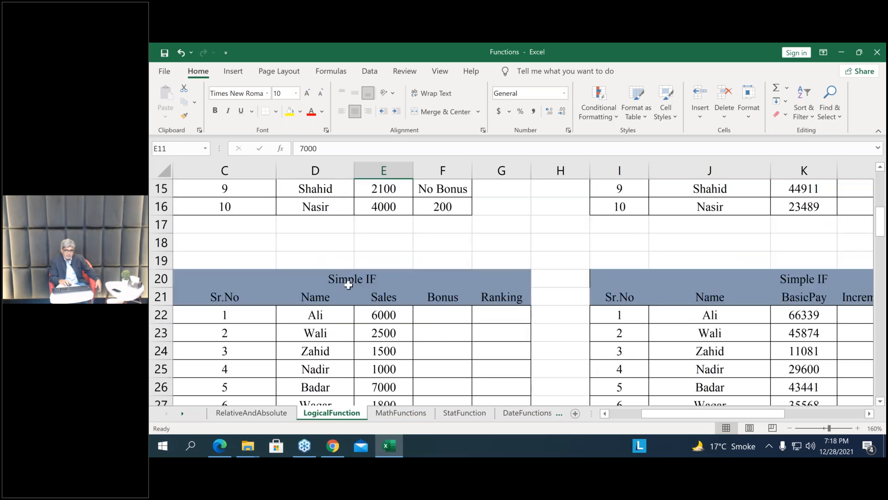
scroll(348, 285, "down", 1)
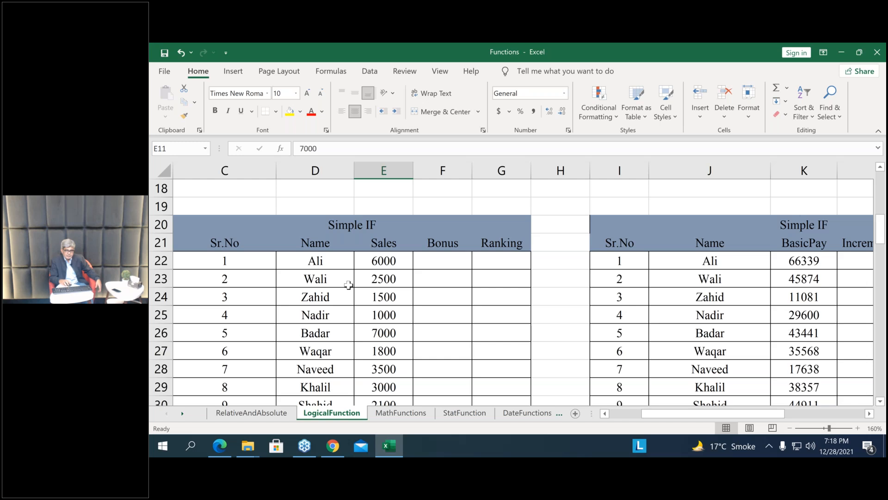
scroll(349, 285, "down", 1)
scroll(348, 286, "up", 1)
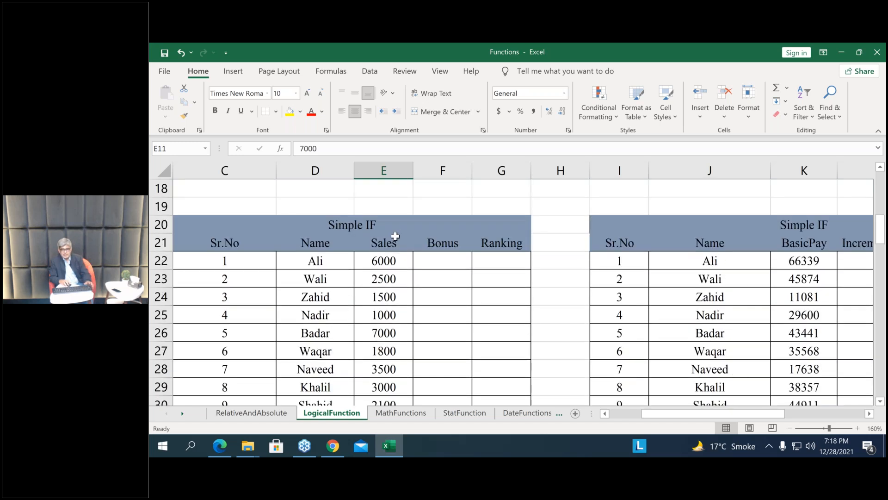
scroll(396, 234, "up", 3)
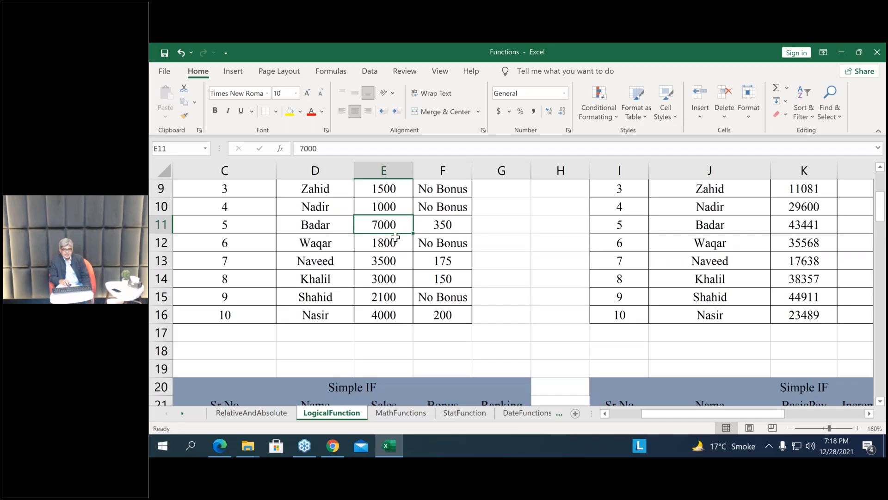
scroll(396, 237, "up", 2)
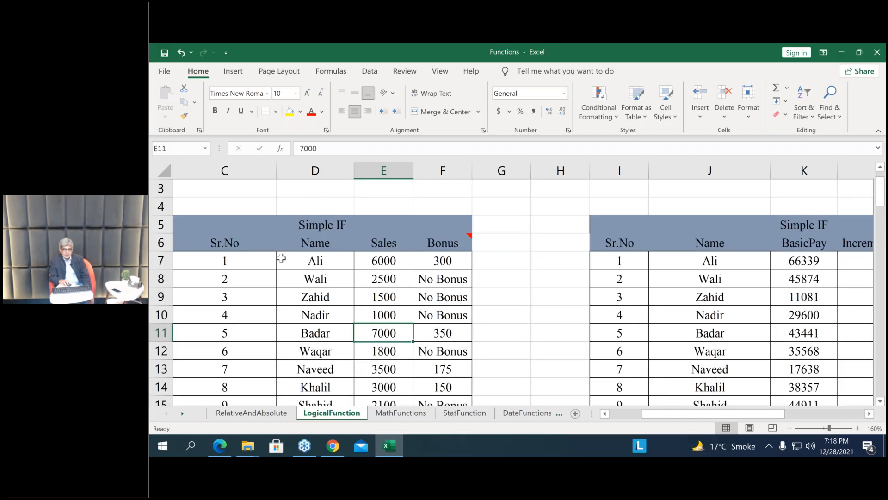
scroll(281, 258, "down", 1)
scroll(282, 258, "down", 1)
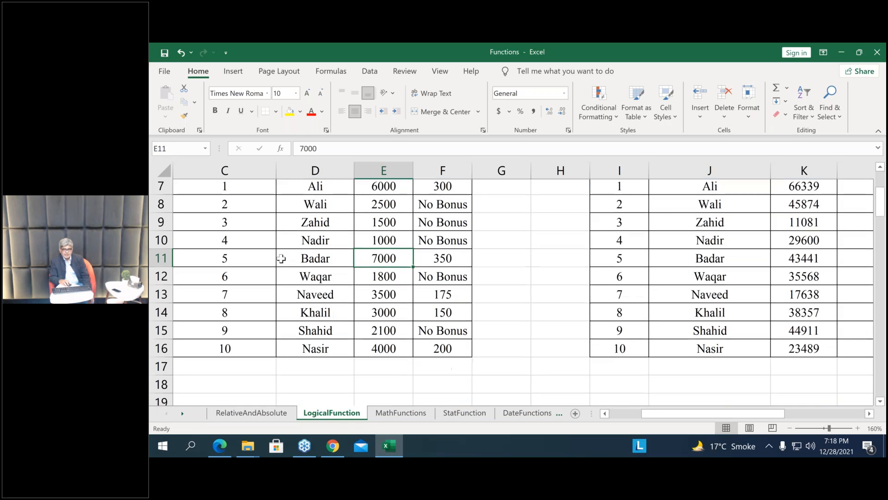
scroll(280, 259, "down", 2)
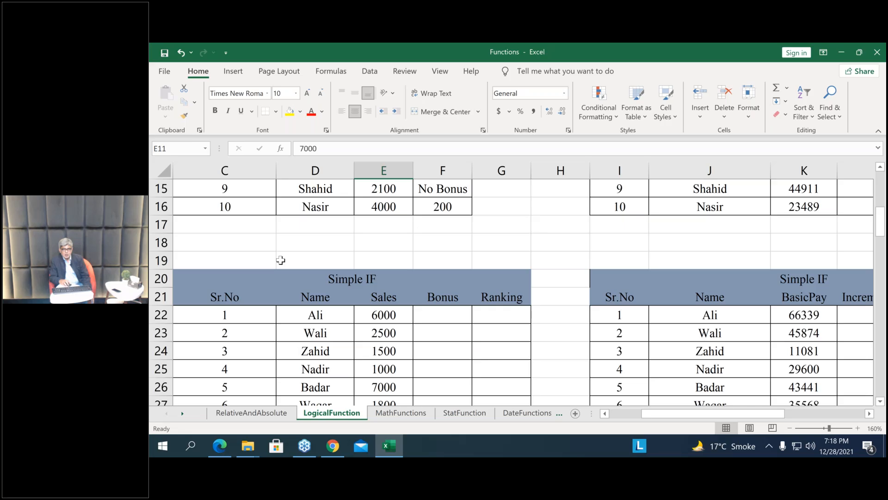
scroll(280, 262, "down", 1)
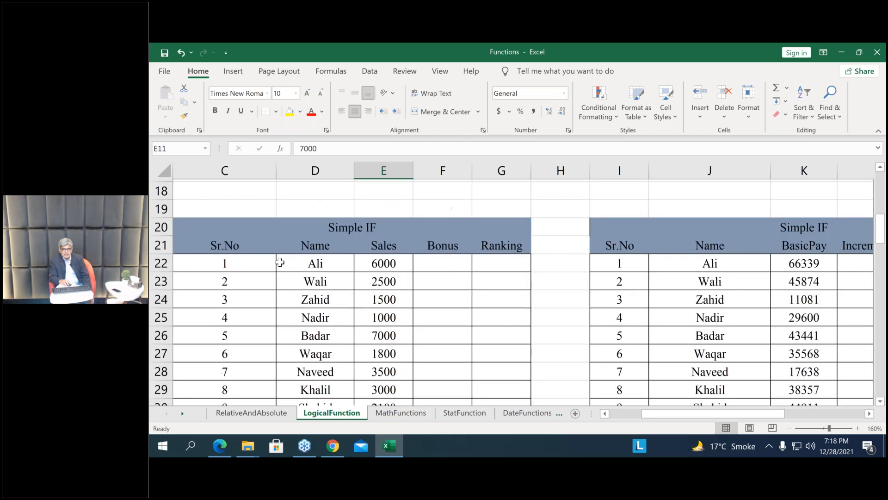
scroll(280, 262, "down", 1)
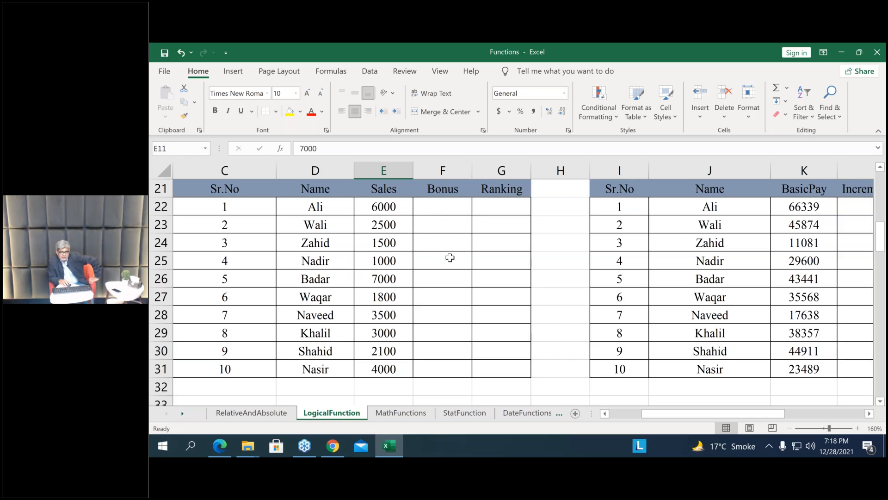
scroll(450, 257, "down", 2)
scroll(454, 262, "down", 2)
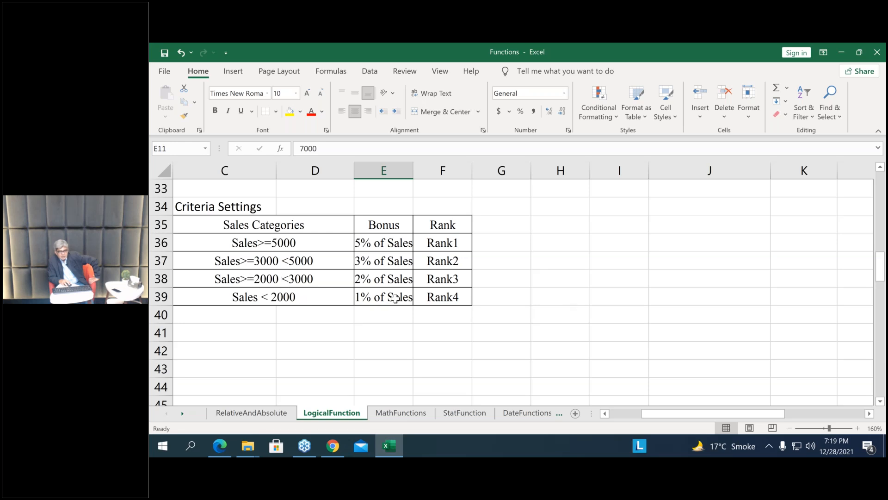
Examine the sales categories and their bonus percentages in rows 36 to 39 of the Criteria Settings table
left_click_drag(296, 242, 308, 320)
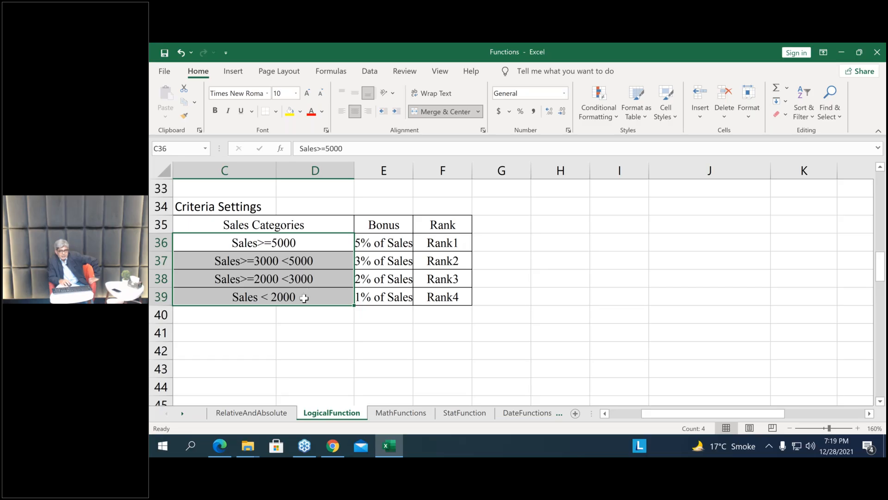
left_click(373, 242)
left_click_drag(375, 272, 378, 297)
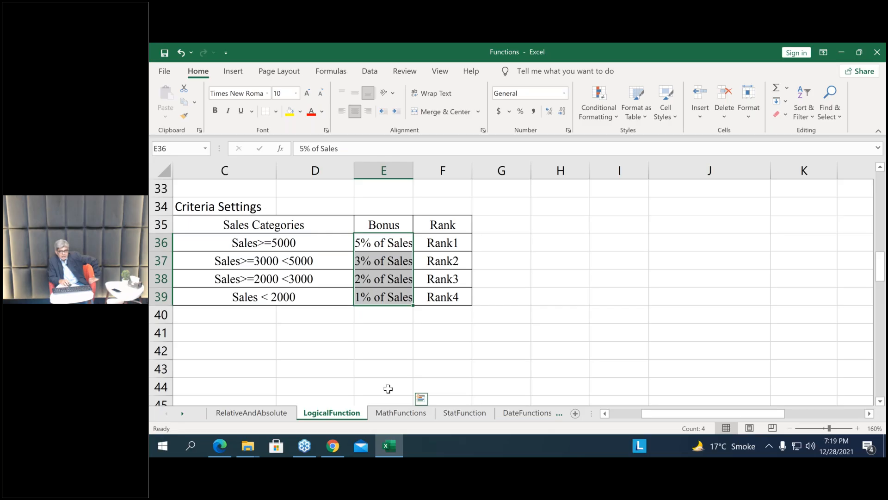
scroll(388, 389, "up", 2)
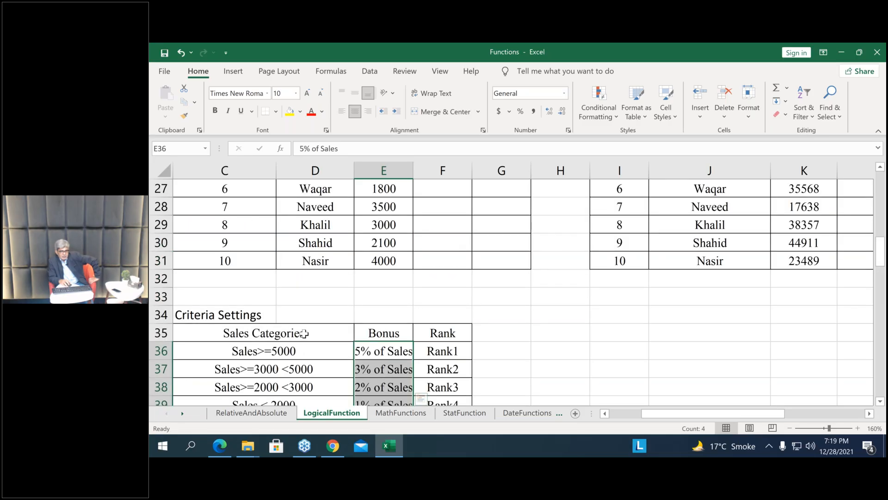
left_click(289, 387)
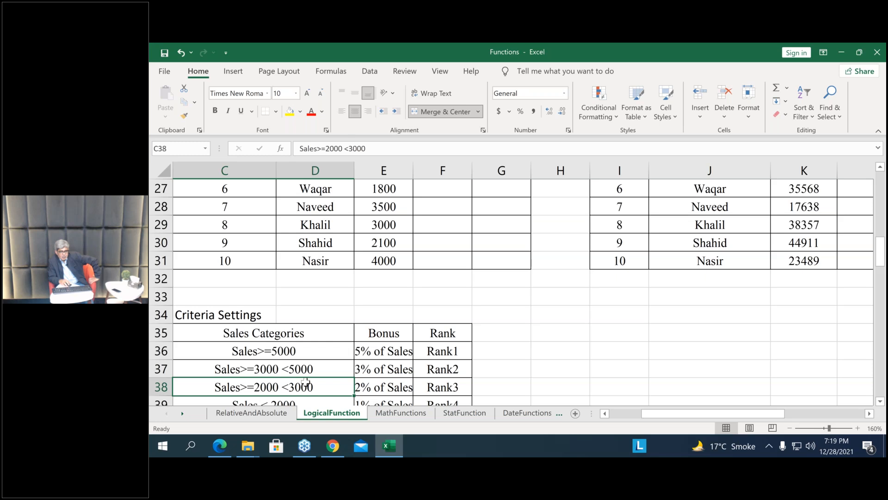
scroll(306, 380, "down", 1)
left_click(303, 356)
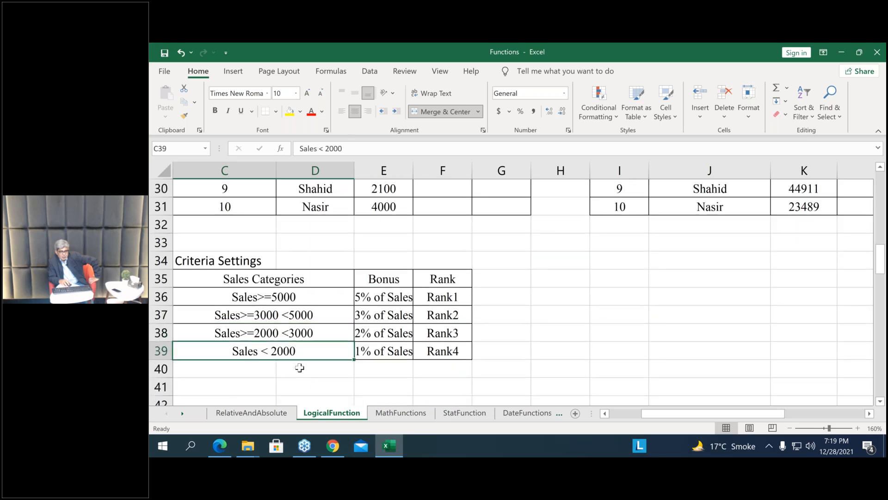
Start an IF formula in F22 of the second table's Bonus column with the logical test e7>=5000
scroll(300, 368, "up", 2)
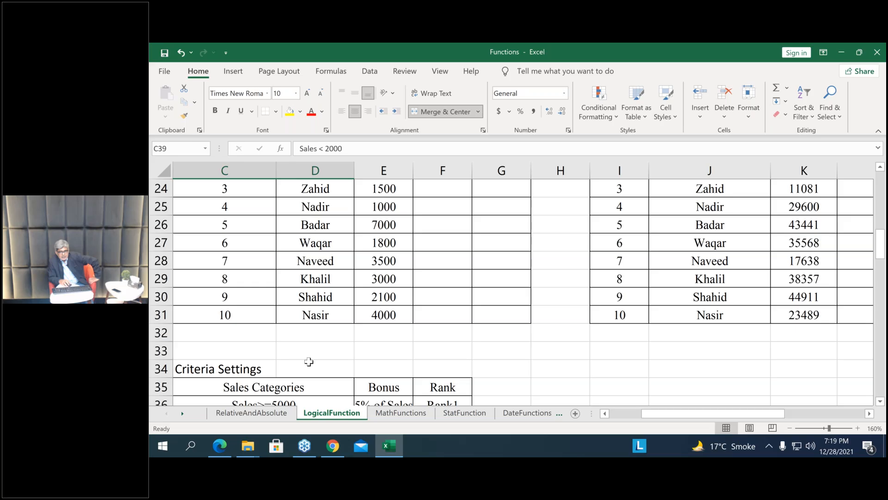
scroll(307, 359, "up", 1)
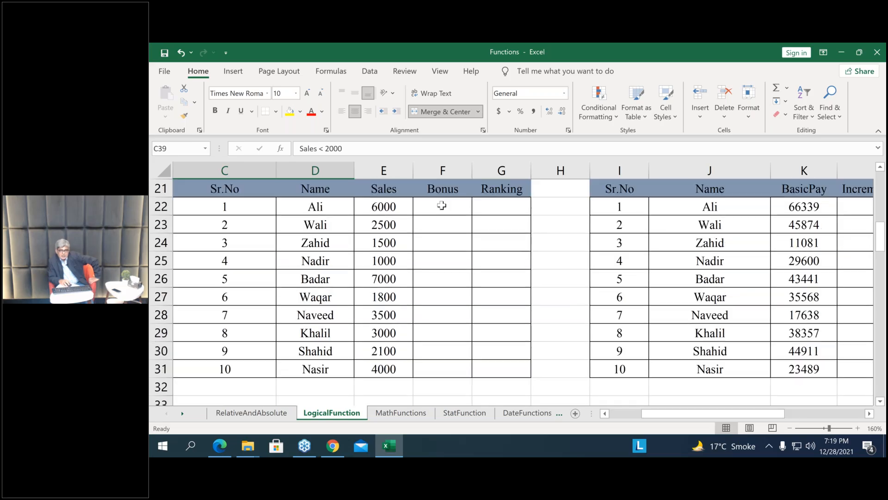
left_click(442, 205)
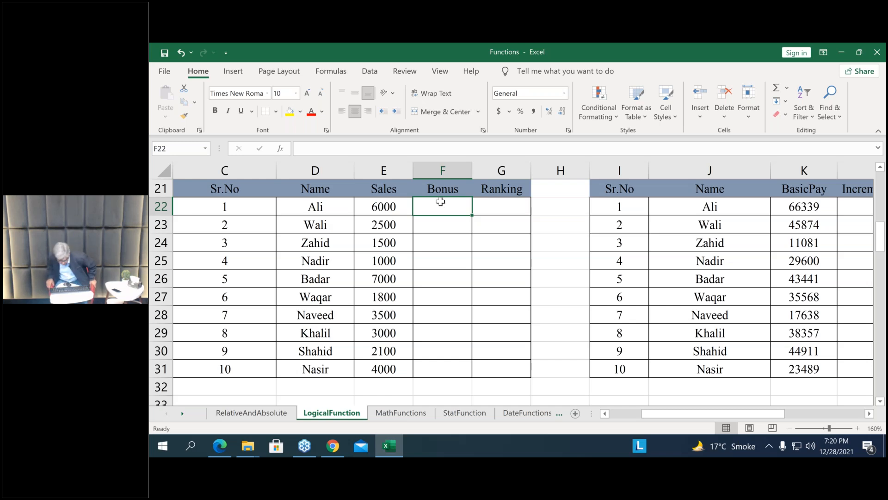
type("=")
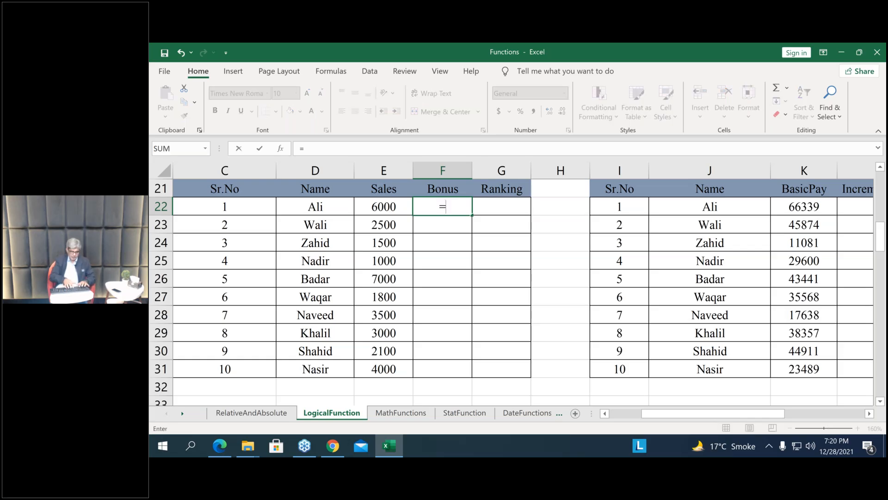
type("IF(")
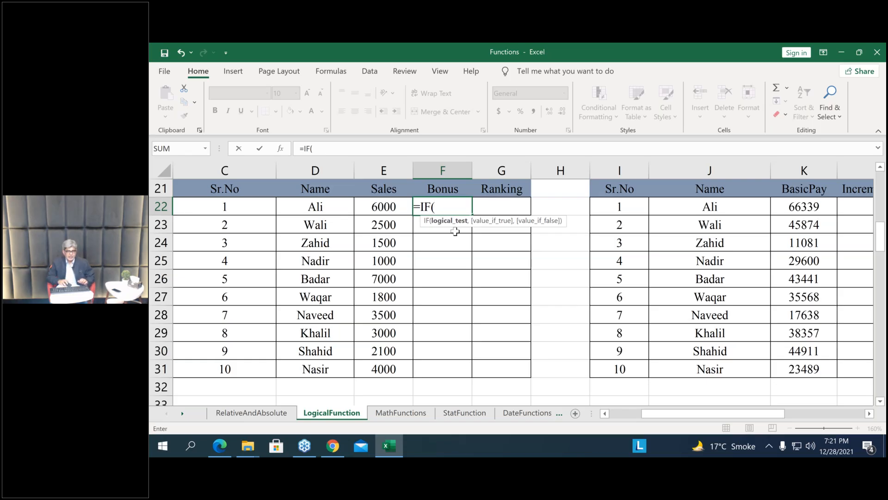
type("e")
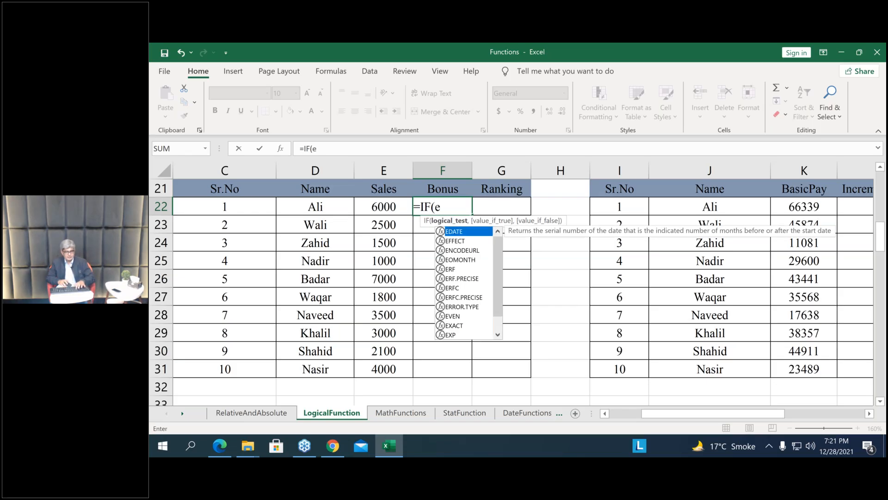
type("7")
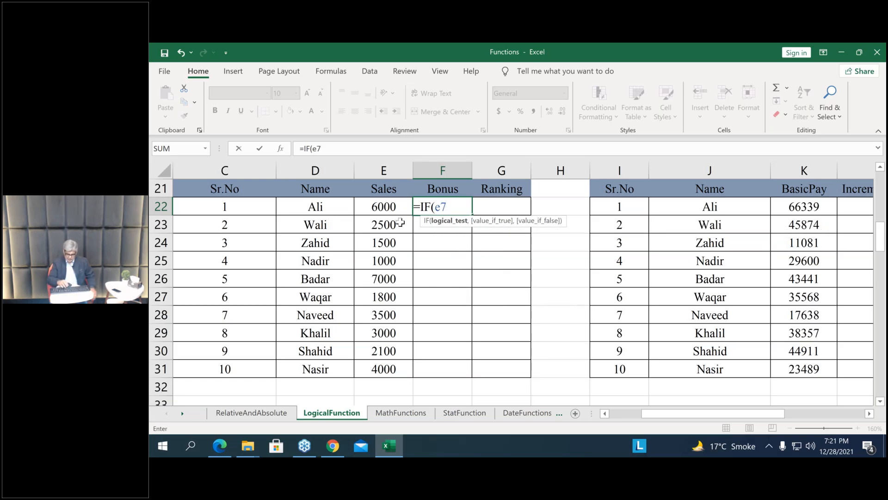
type(">=")
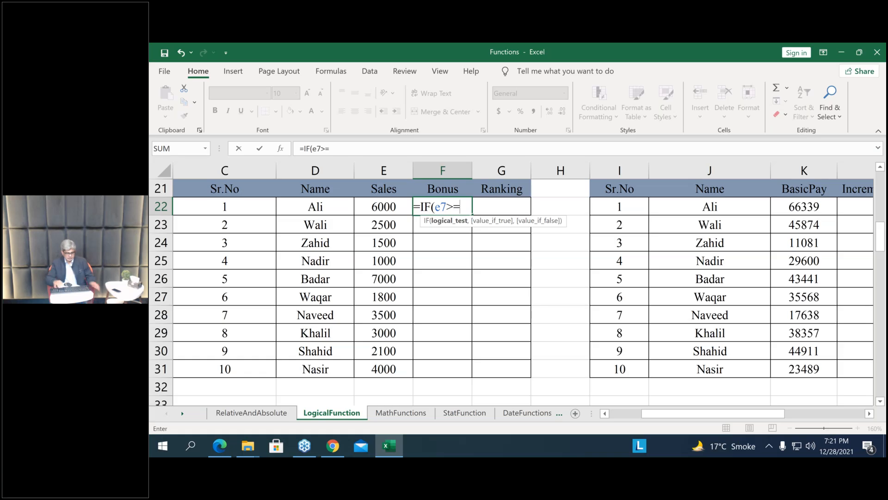
type("5000")
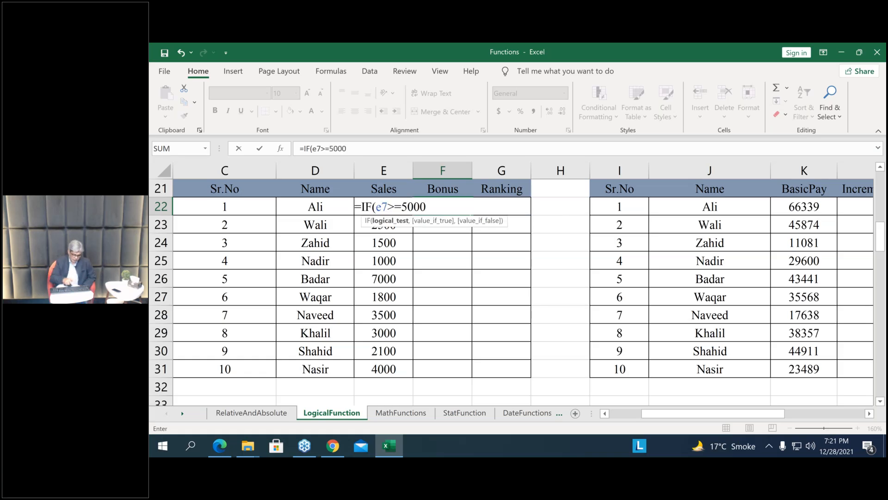
Enter E7*5% as the value if true in the F22 formula and continue to the value-if-false argument
type(",")
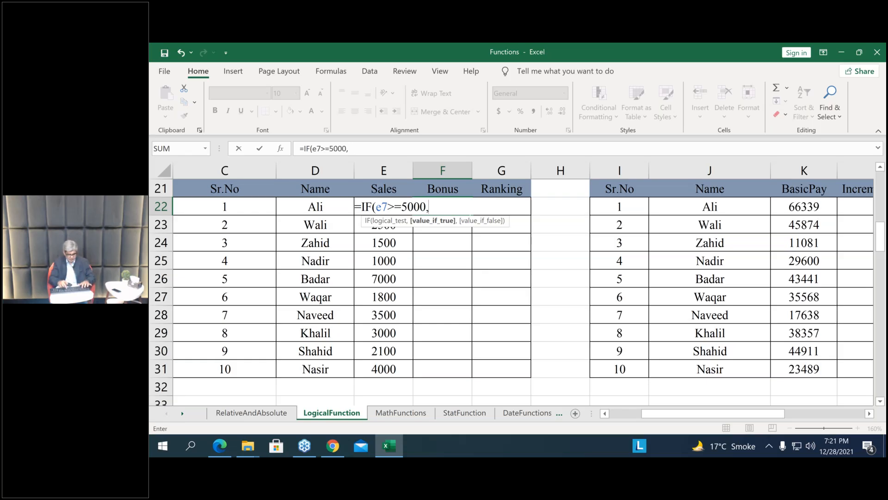
type("E7")
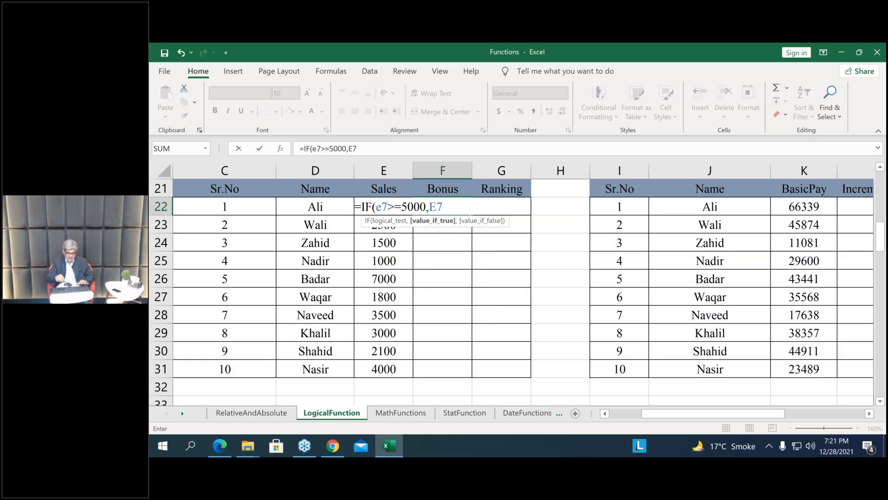
type("*")
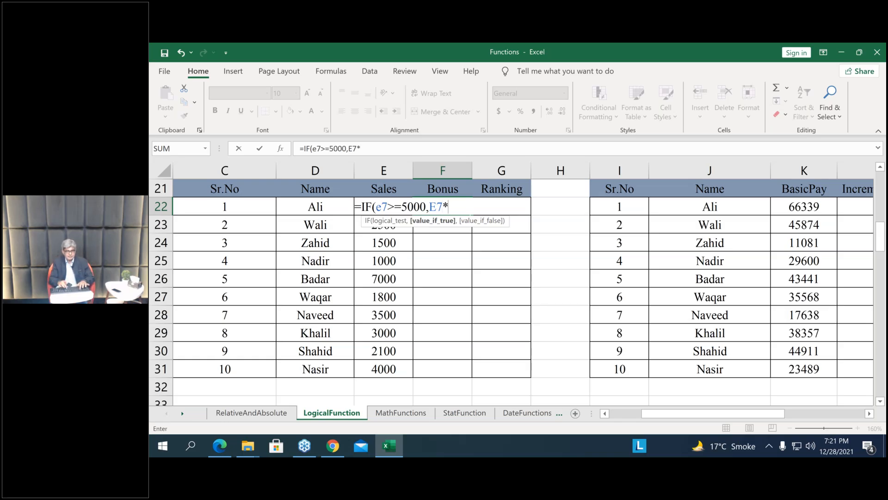
type("5%")
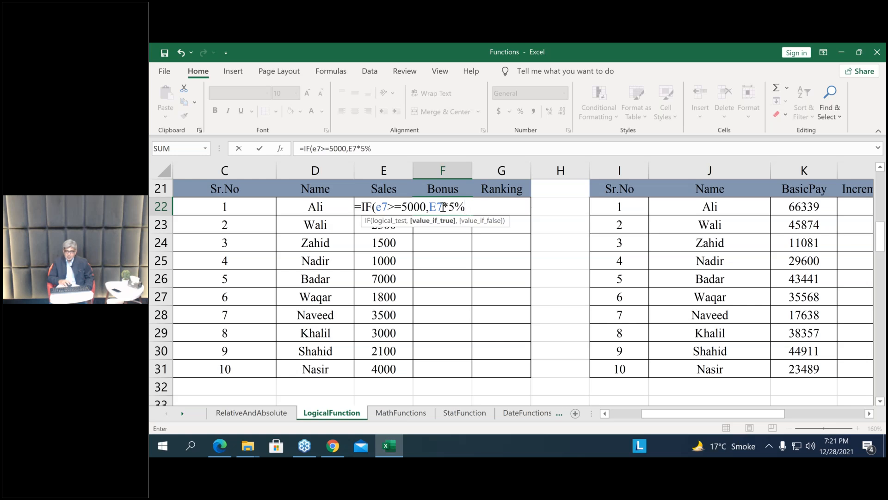
type(",")
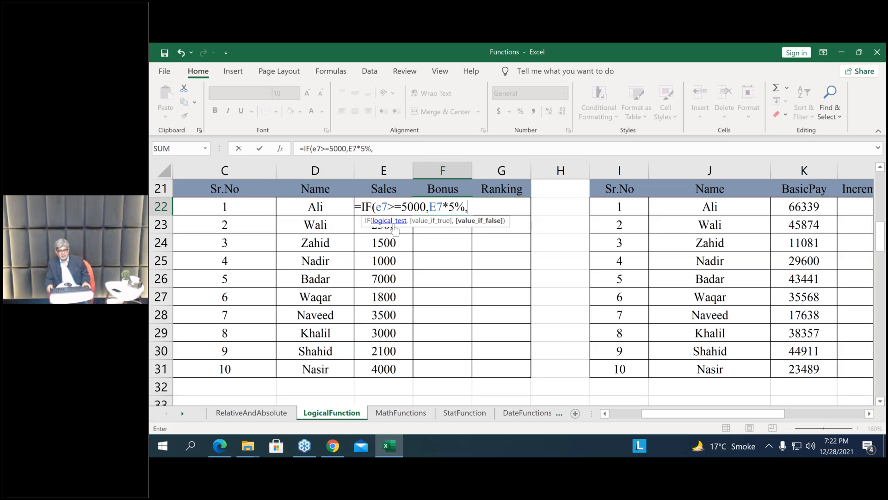
key("alt+Return")
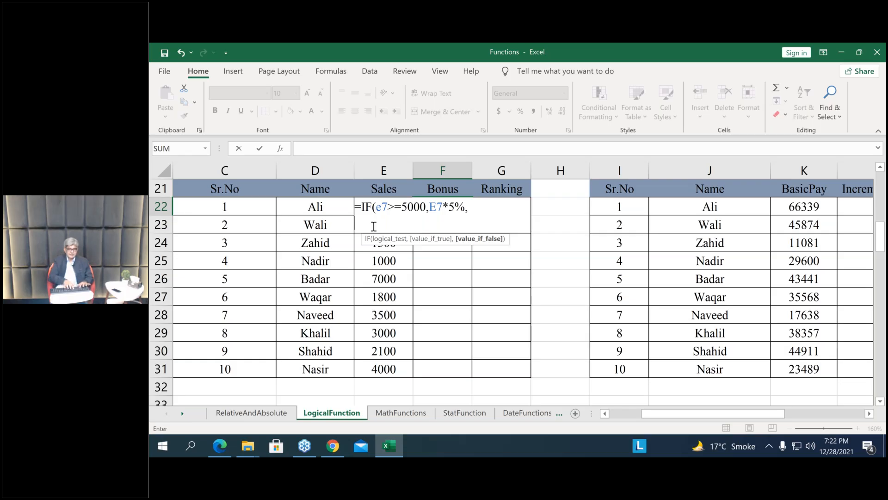
type("IF")
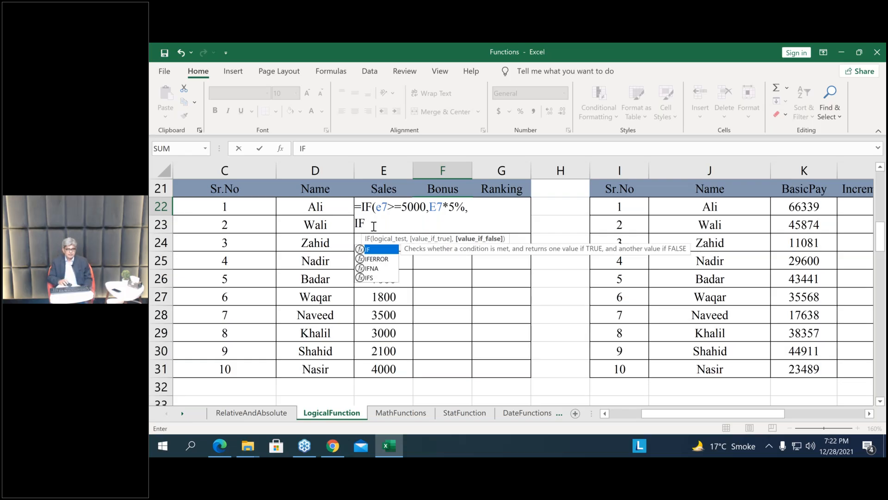
type("(e7>=")
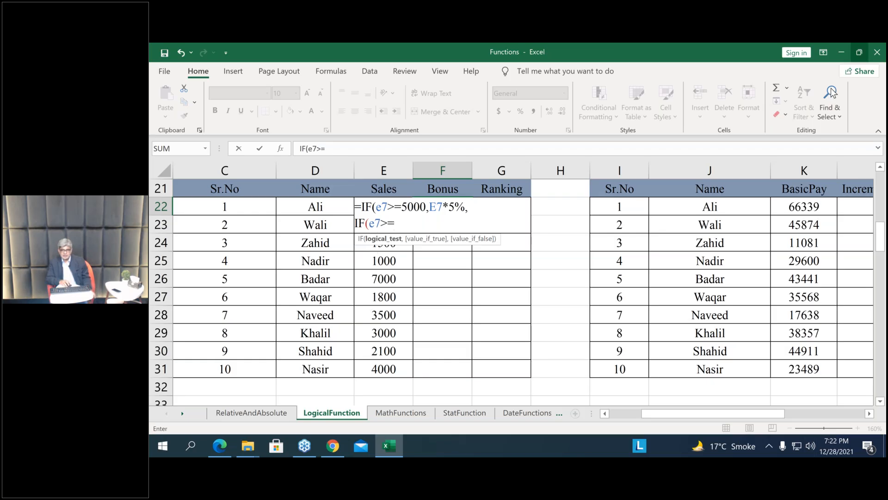
left_click_drag(883, 244, 884, 315)
scroll(690, 307, "down", 2)
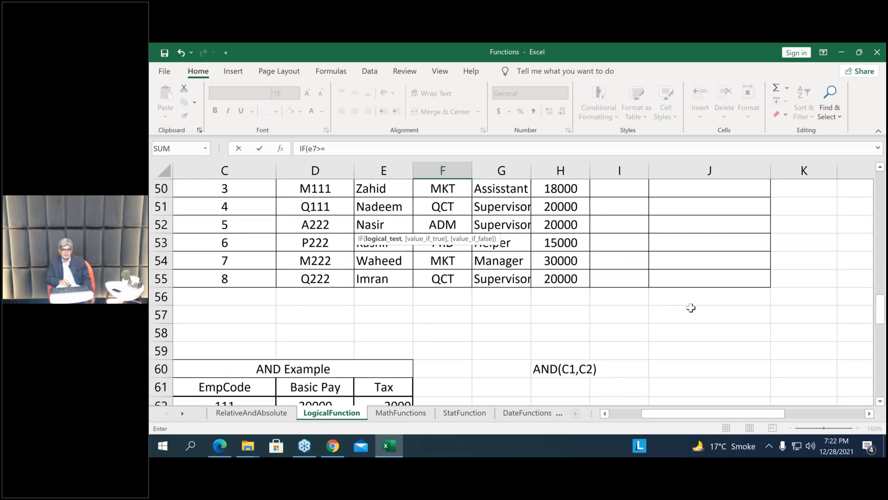
scroll(692, 308, "down", 2)
key("Escape")
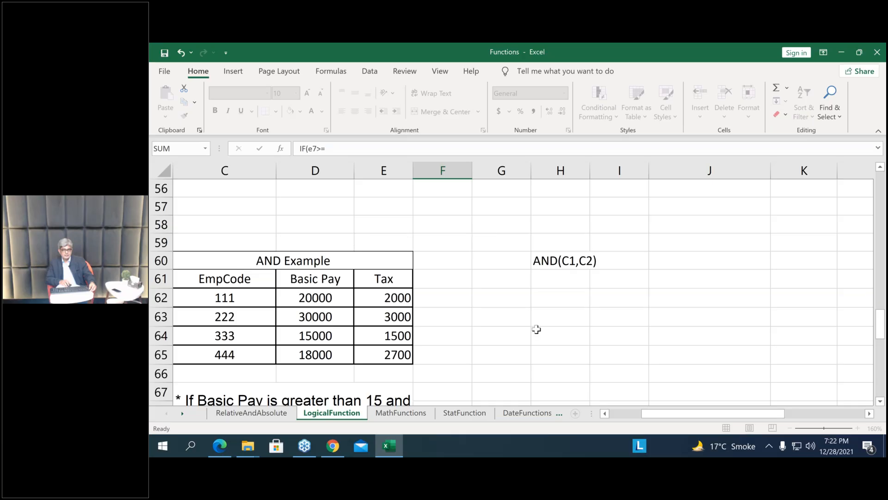
Start the Bonus formula in F22 with an IF that tests e7>=5000 and returns e7*5% if true
scroll(537, 329, "up", 7)
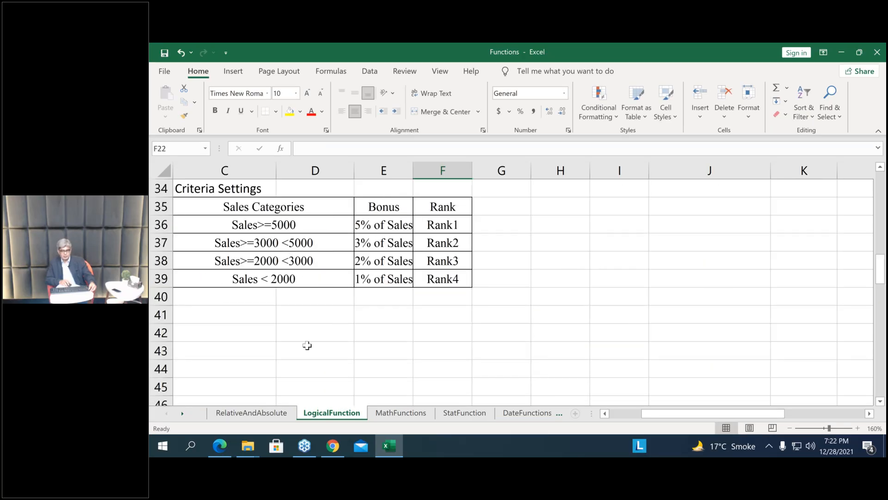
scroll(309, 344, "up", 1)
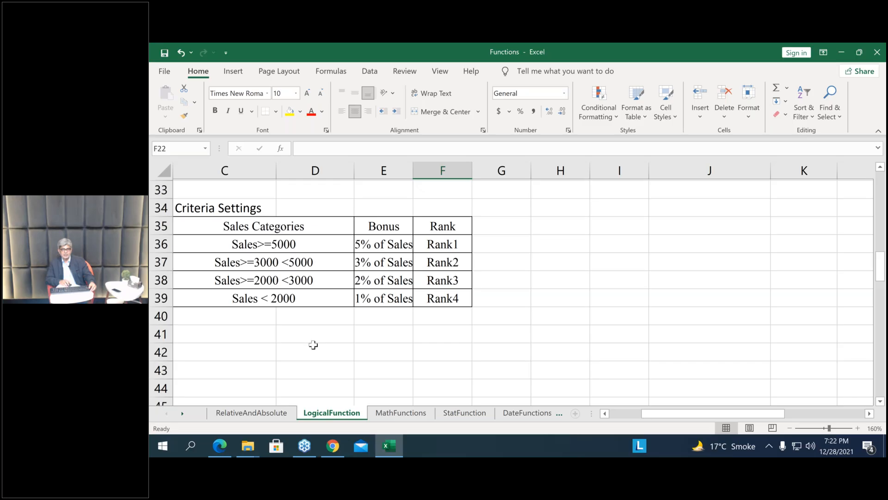
scroll(313, 344, "up", 5)
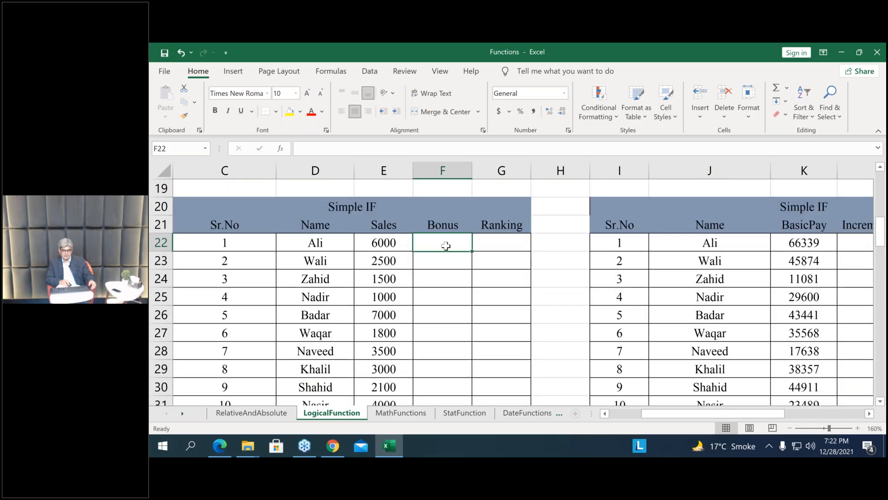
type("=")
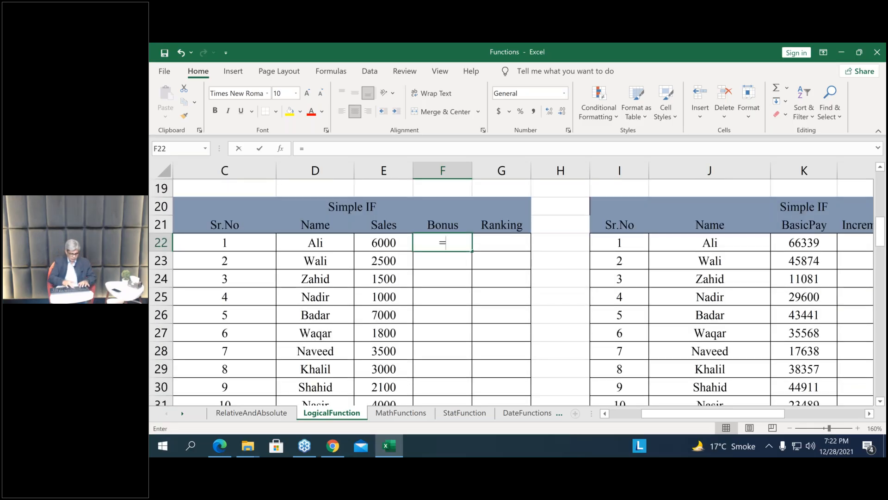
type("IF(")
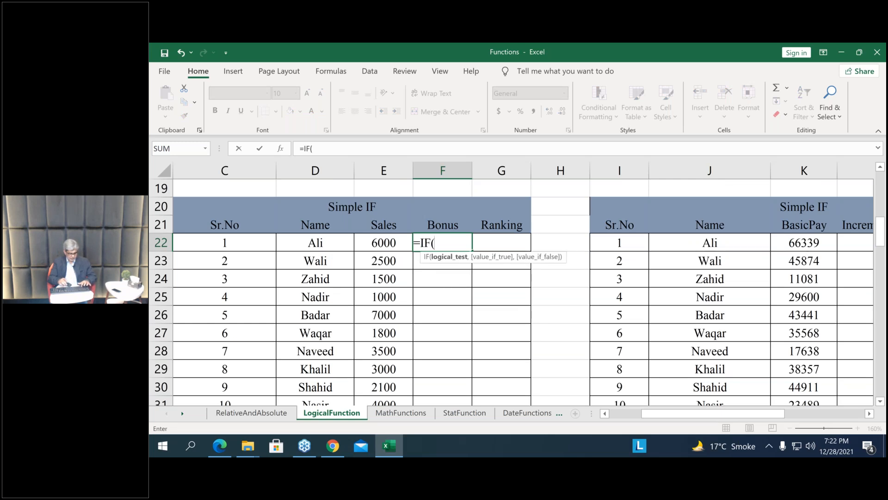
type("e7>=")
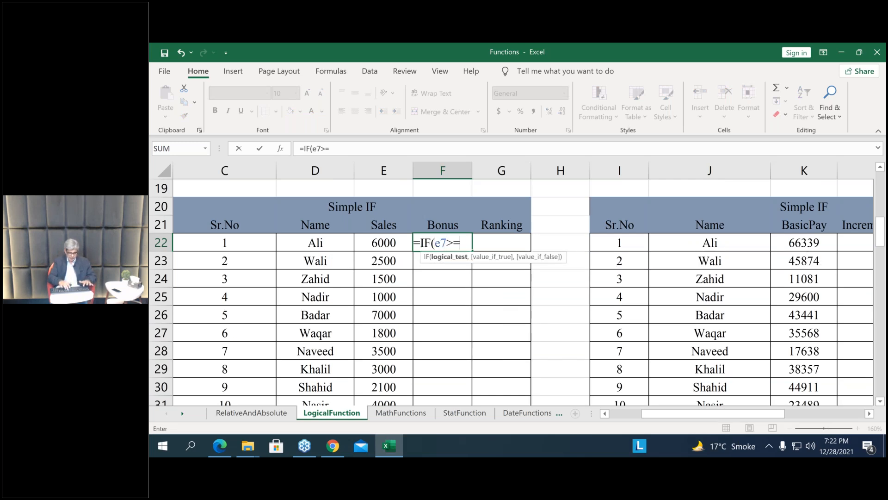
type("5000")
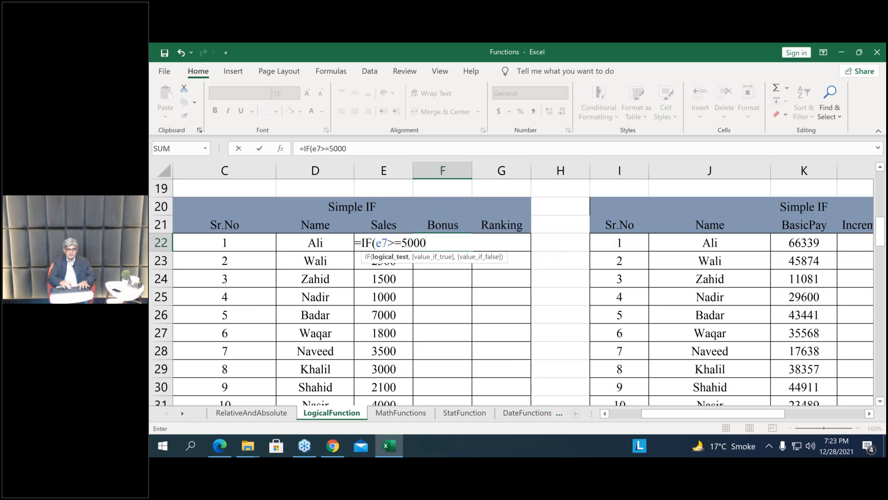
type(",")
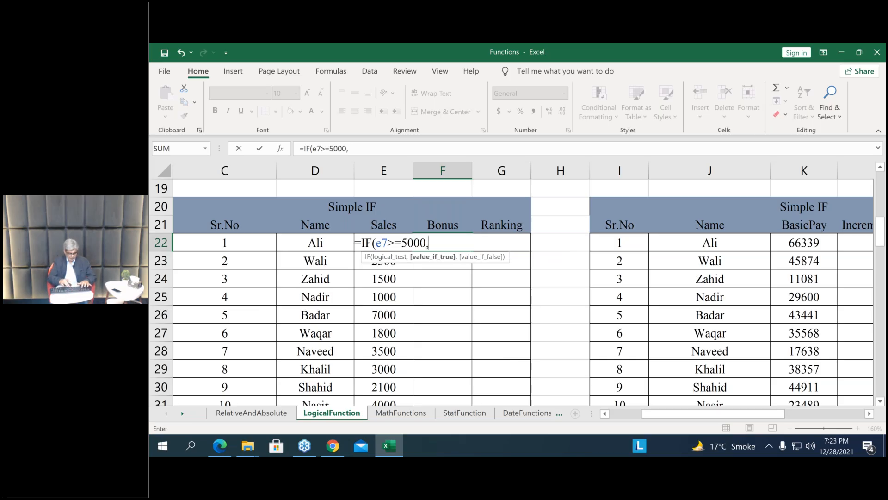
type("e7*")
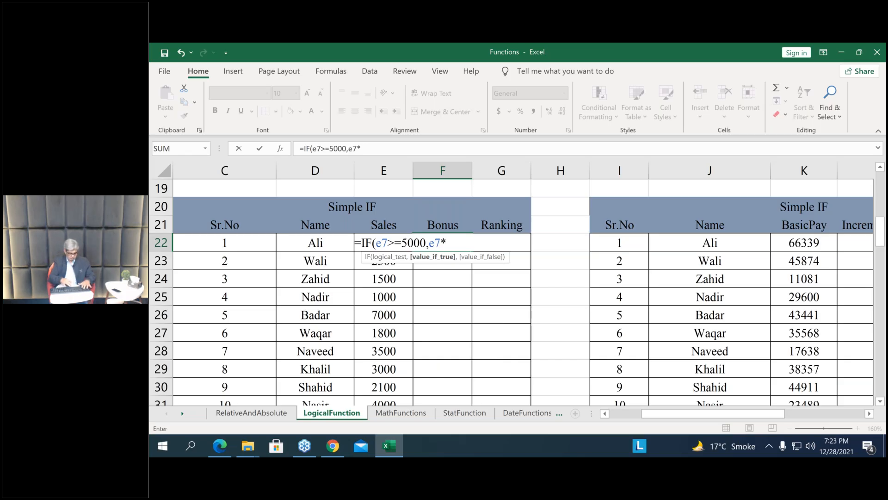
type("5")
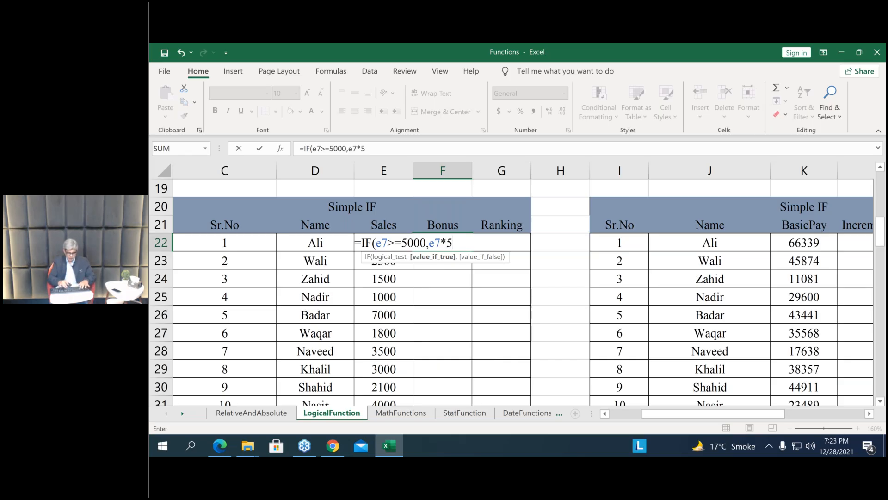
type("%,")
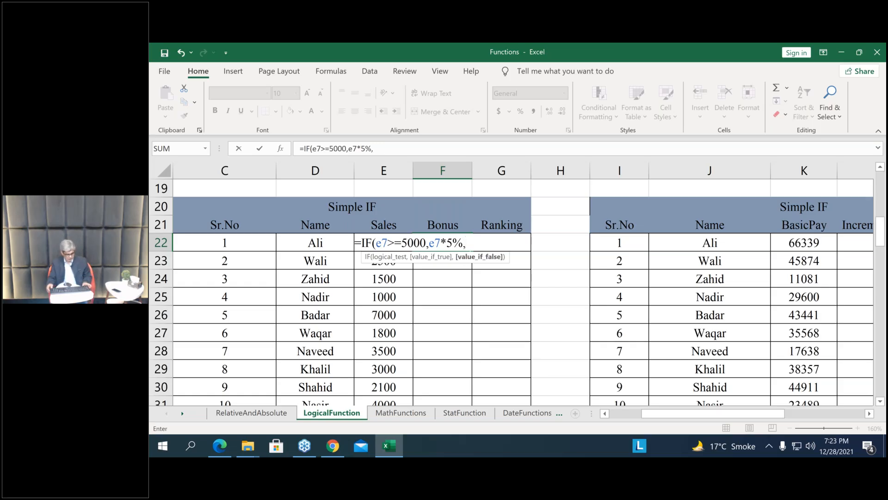
Nest a second IF on a new line of the F22 formula with the logical test e7>=3000
key("alt+Return")
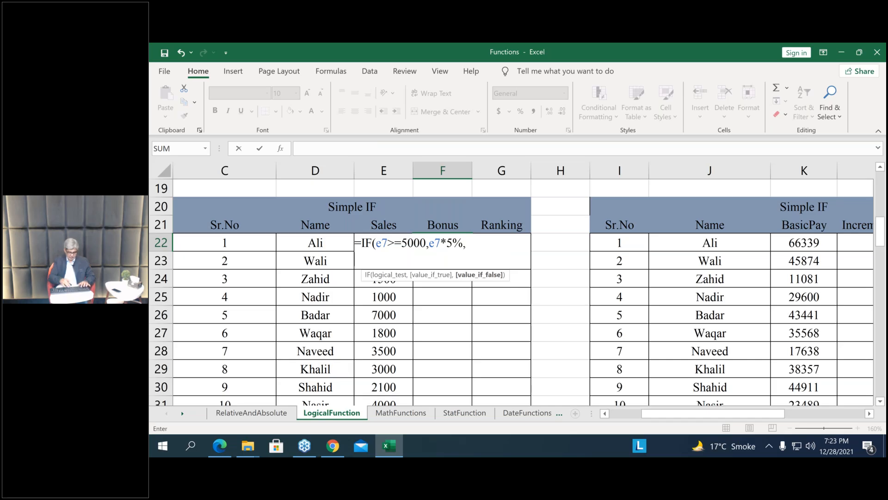
type("IF(")
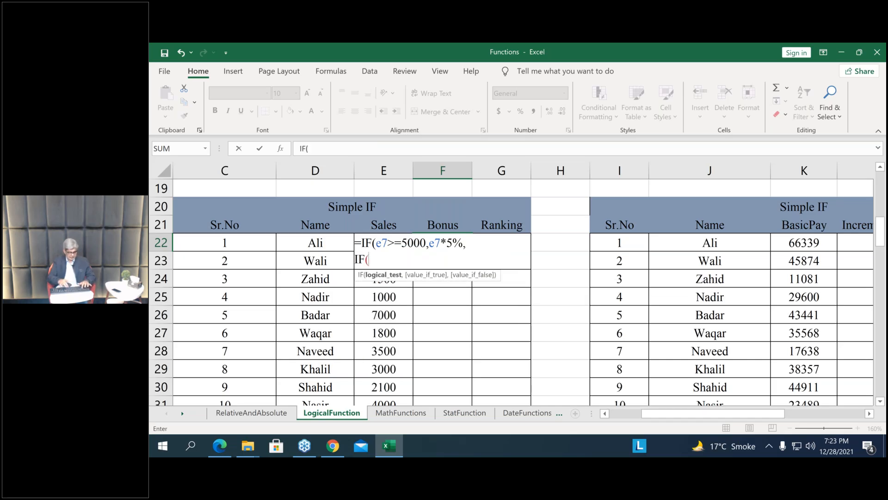
type("e7>")
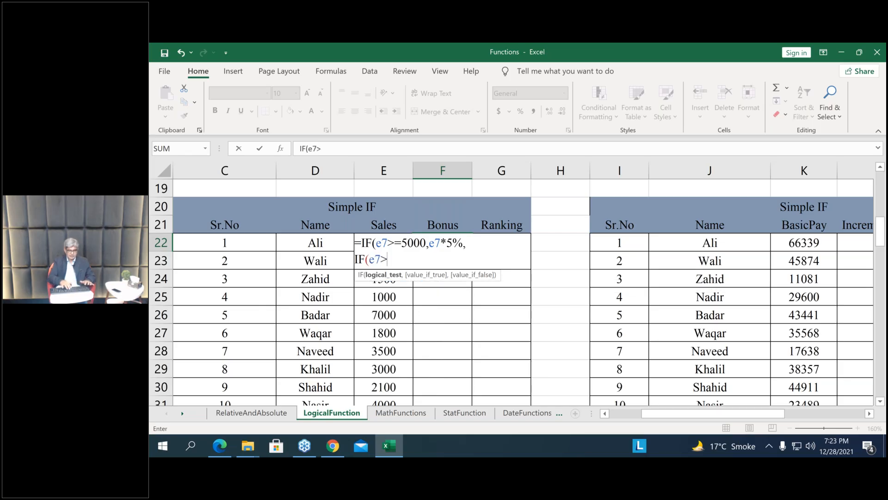
type("=")
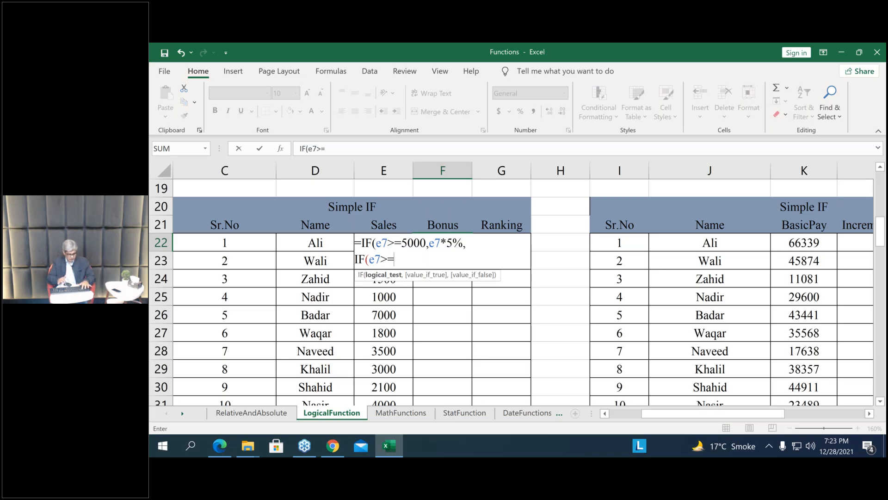
type("3000")
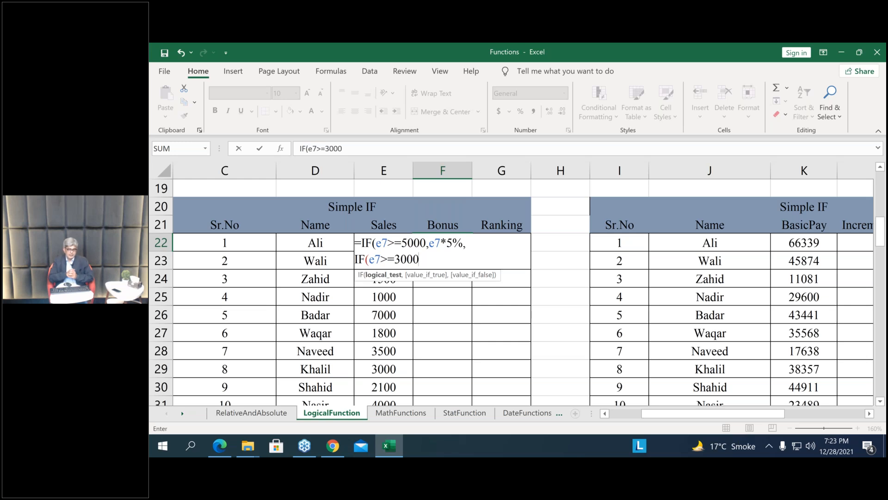
type(",")
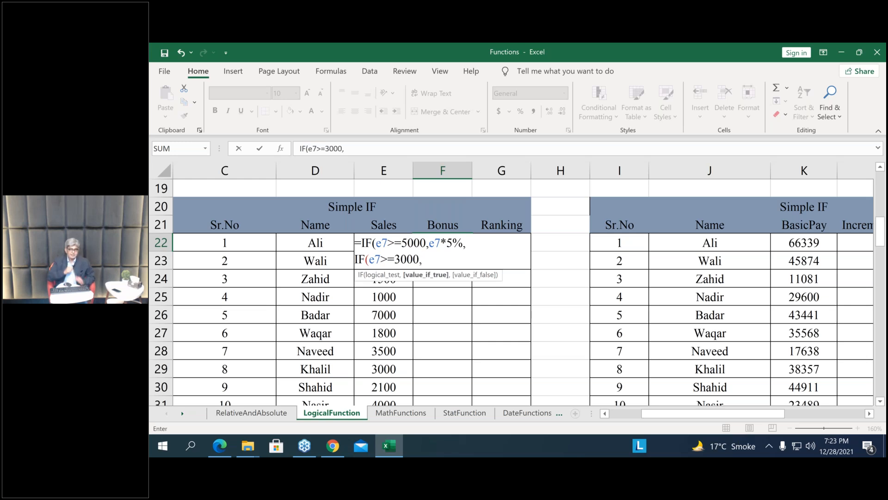
Enter e7*3% as the second IF's value if true and continue to its value-if-false argument
type("e")
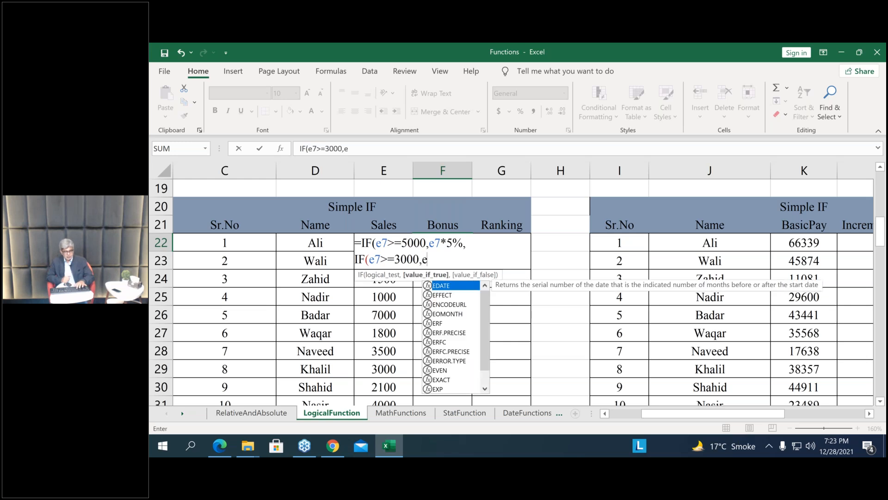
type("7")
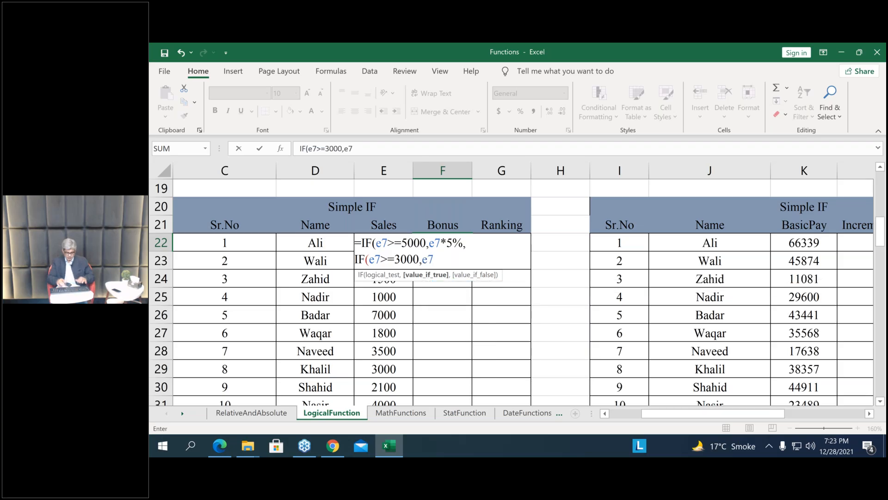
type("*")
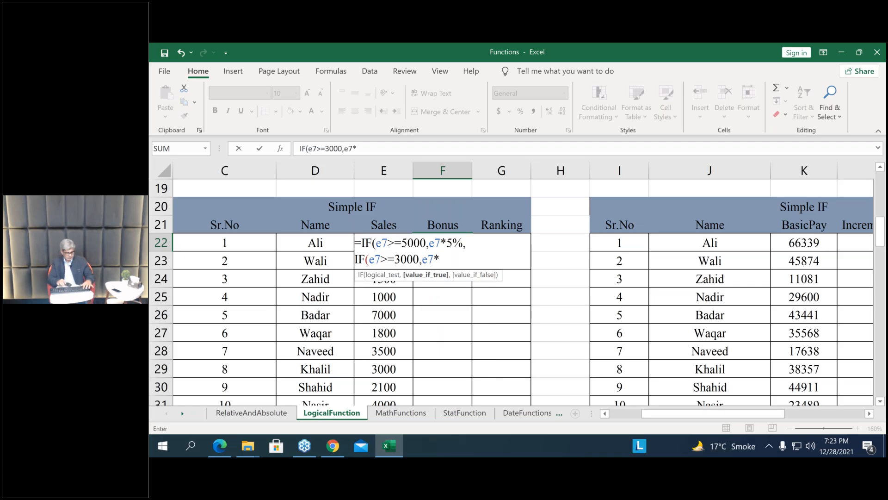
type("3%")
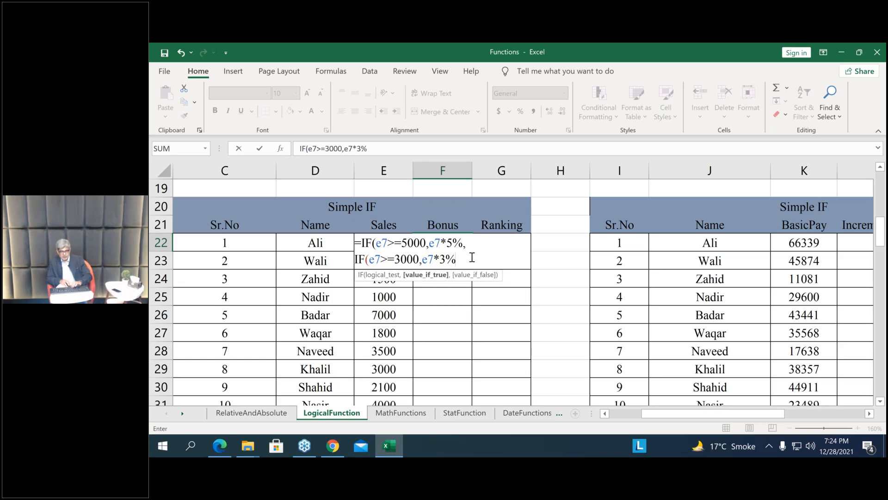
type(",")
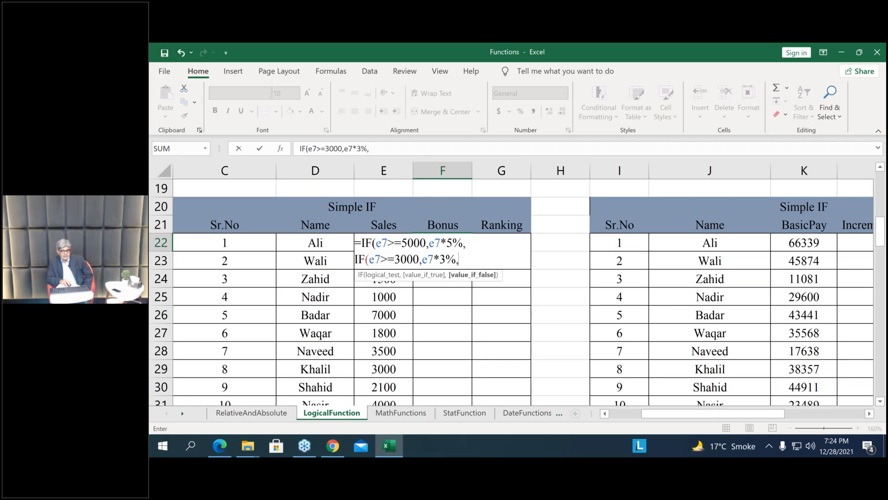
Nest a third IF on a new line of the F22 formula with the logical test e7>=2000
key("alt+Return")
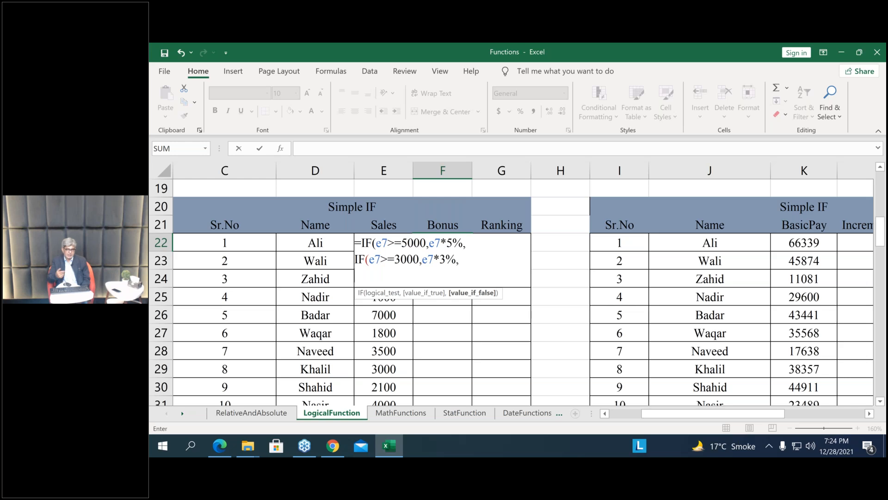
type("I")
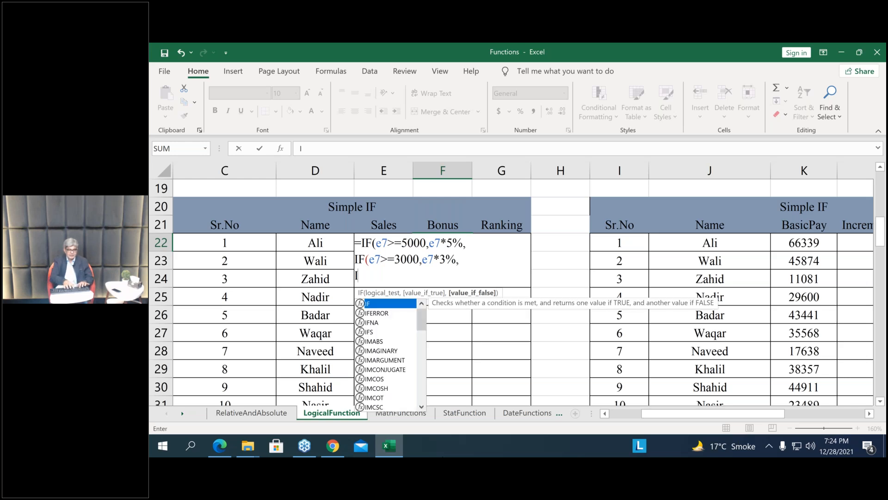
type("F")
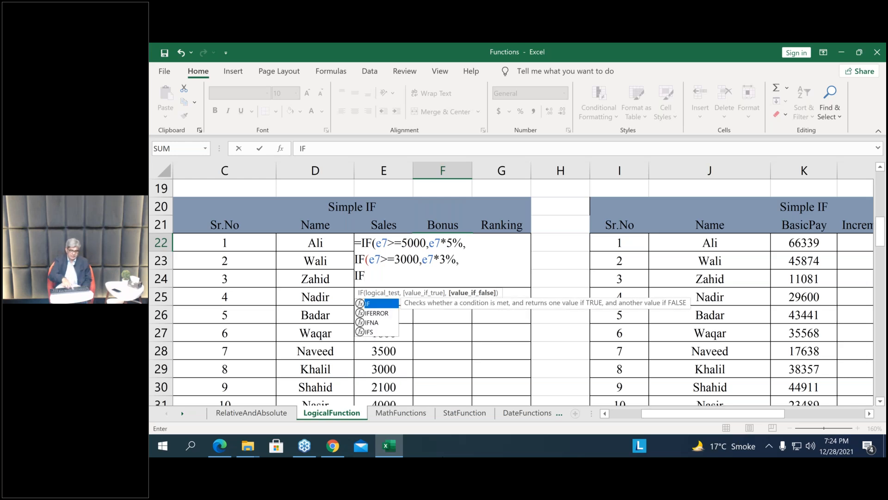
type("(e")
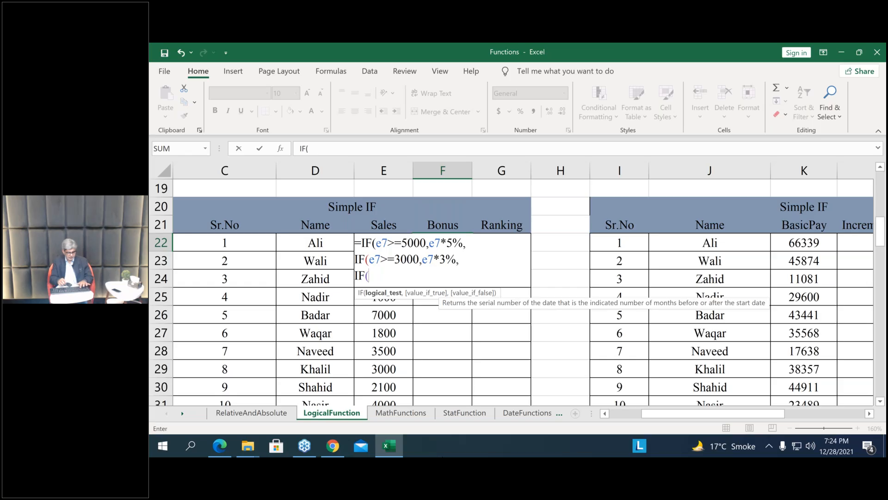
type("7>")
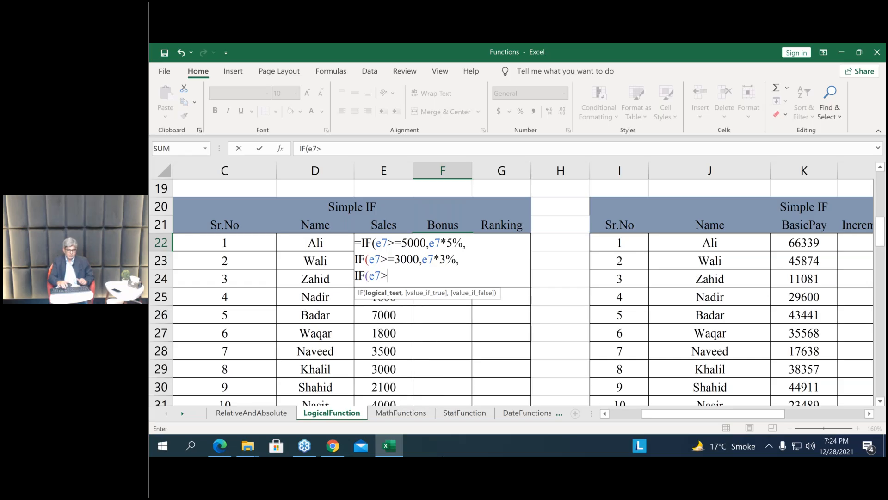
type("=20000")
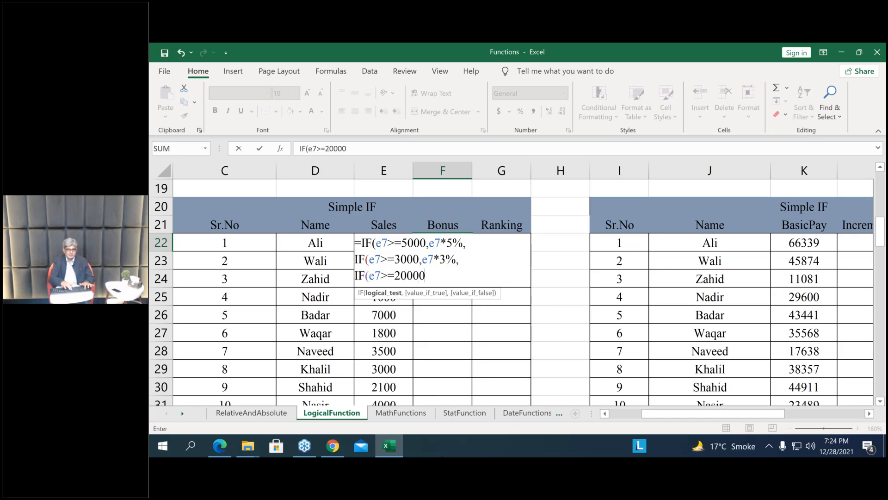
key("BackSpace")
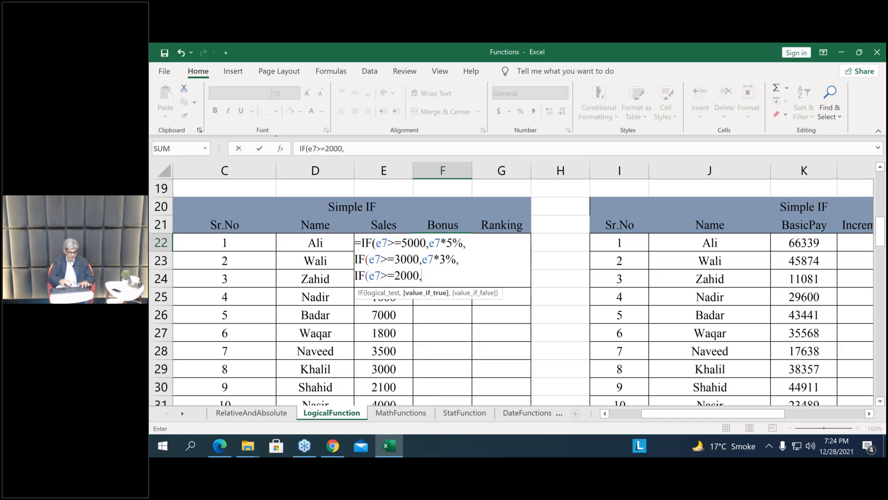
Enter e7*2% as the third IF's value if true and continue to its value-if-false argument
type("e7")
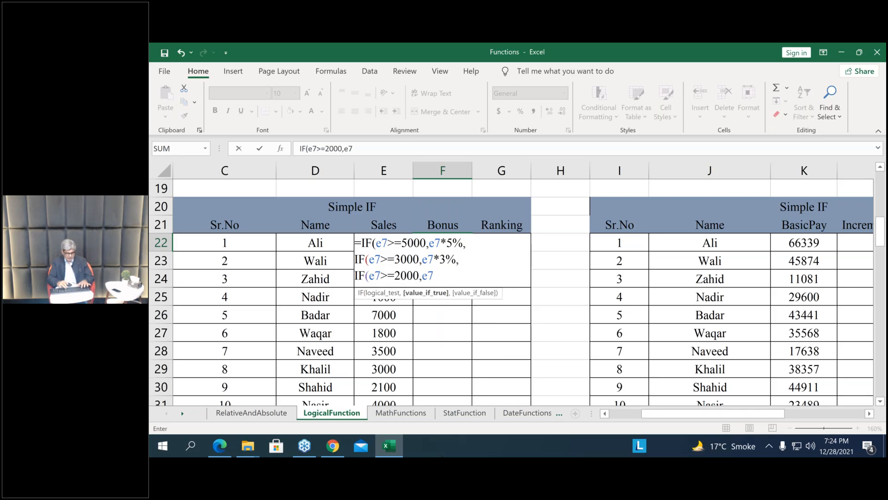
type("*2%")
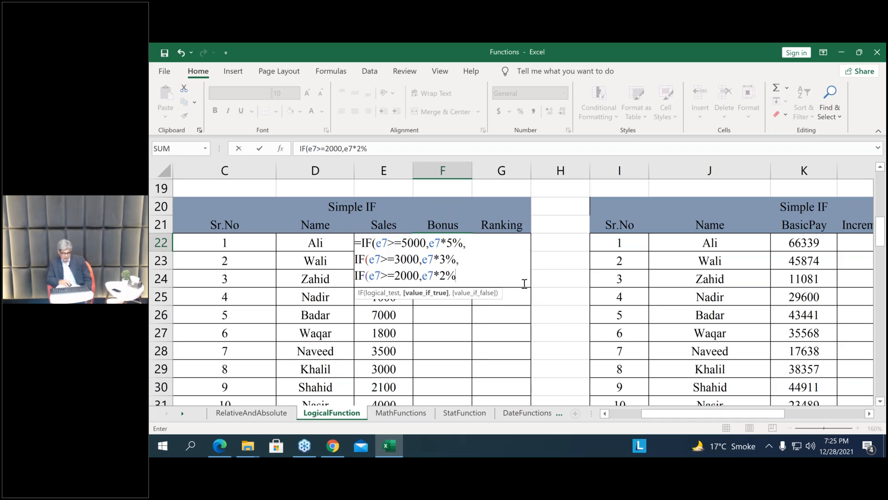
type(",")
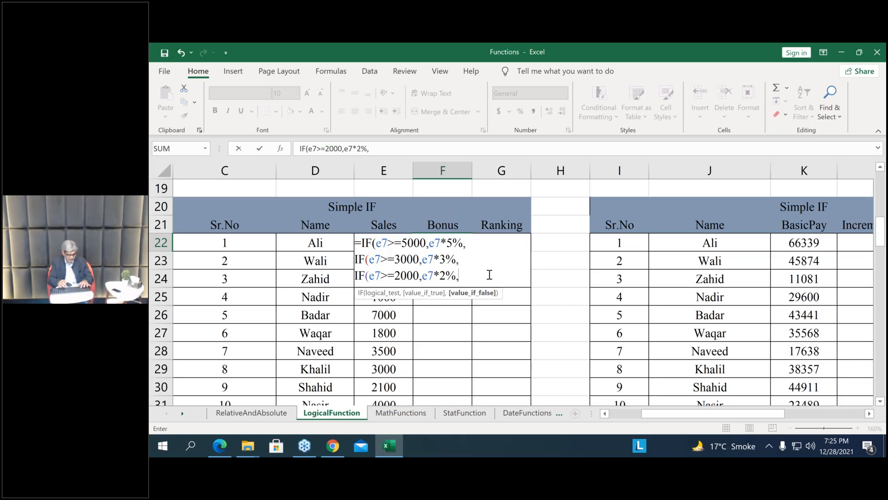
Enter e7*1% as the final value if false, close all three IFs and commit the F22 formula
type("e")
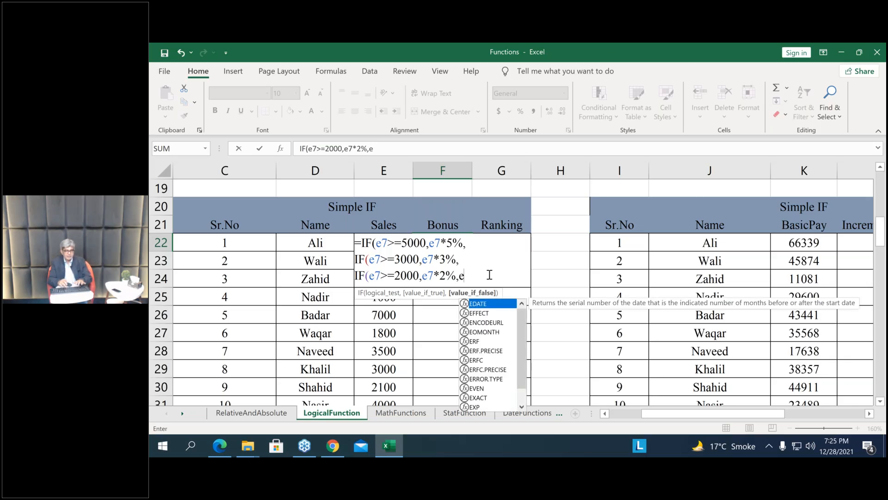
type("7*")
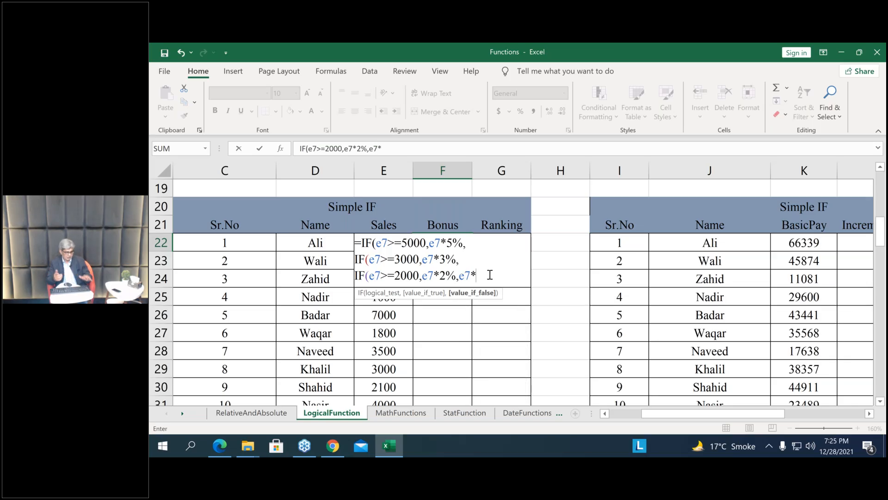
type("1")
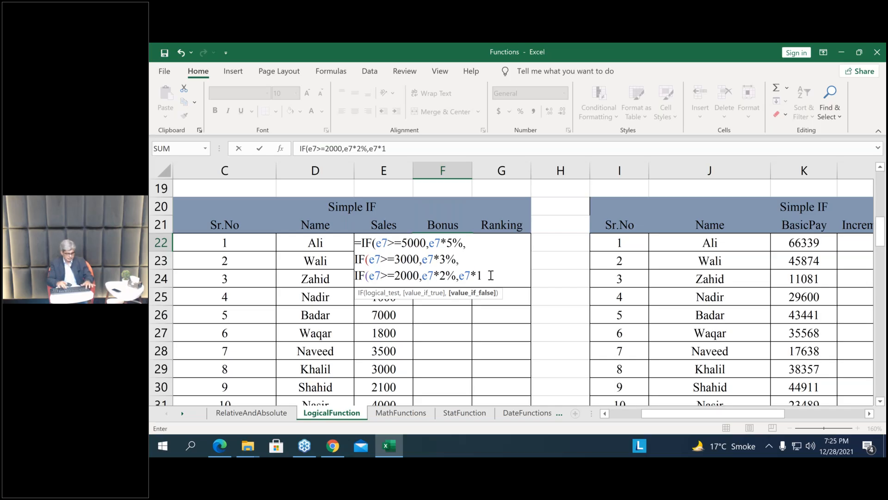
type("%")
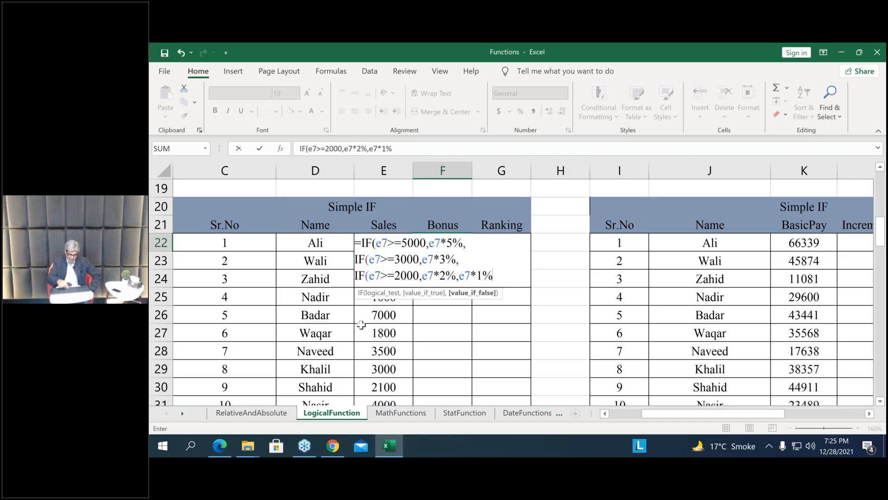
type(")))")
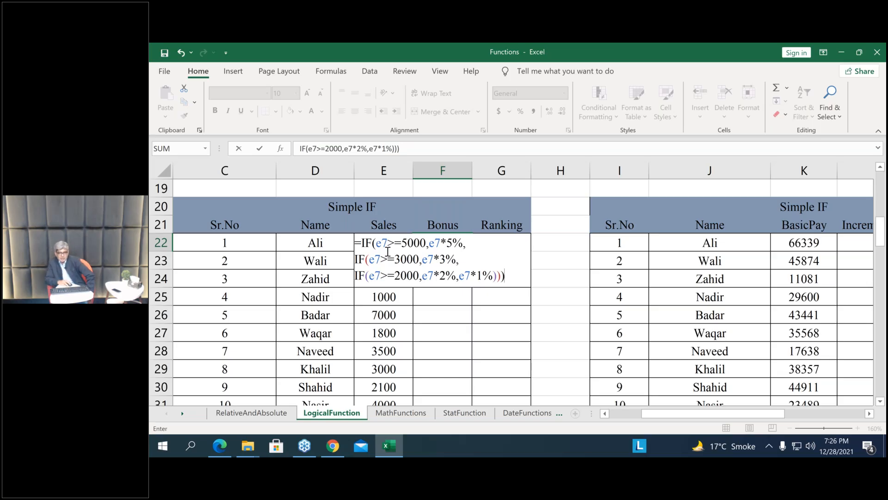
key("Return")
Fill the Bonus formula from F22 down to F31, undoing any fill that runs past the last salesman's row
left_click(456, 242)
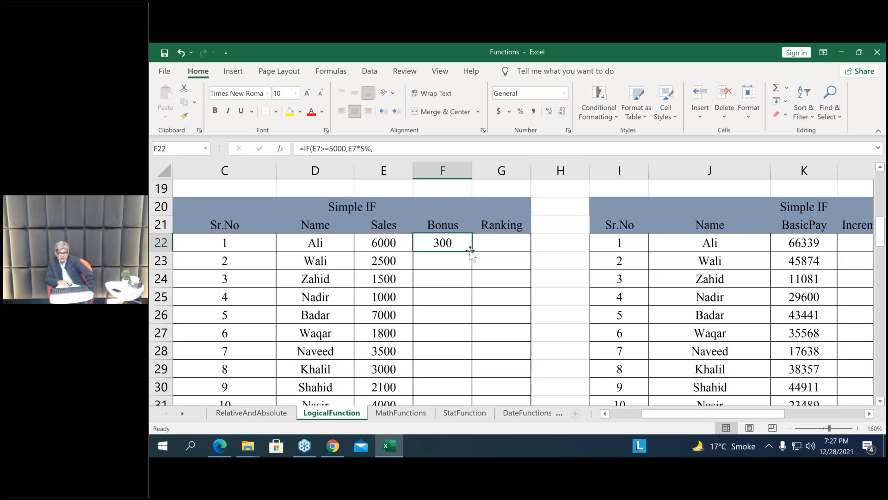
left_click_drag(471, 251, 459, 402)
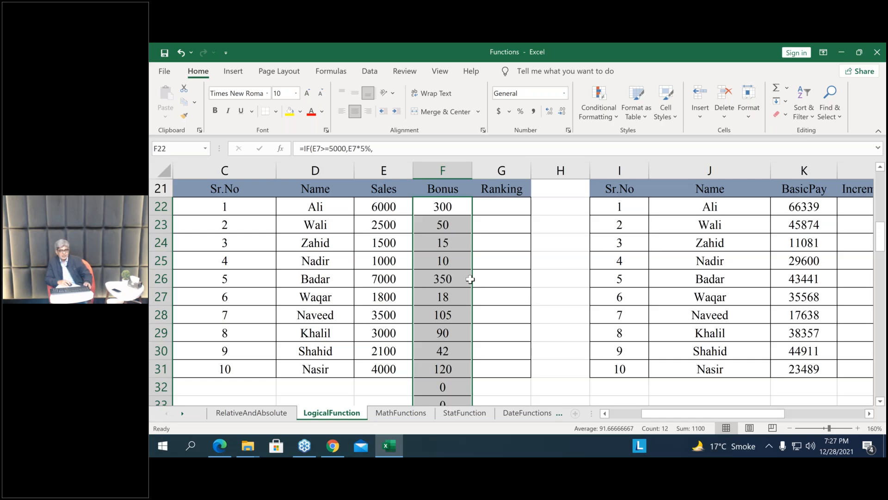
key("ctrl+z")
left_click_drag(472, 217, 471, 373)
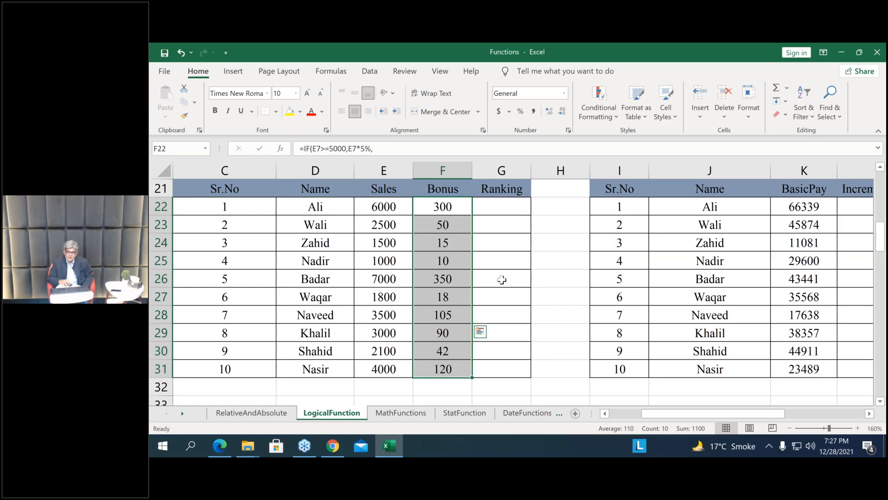
Review the Rank, Bonus and Sales Categories columns of Criteria Settings, then select the first Ranking cell, G22
scroll(502, 280, "down", 4)
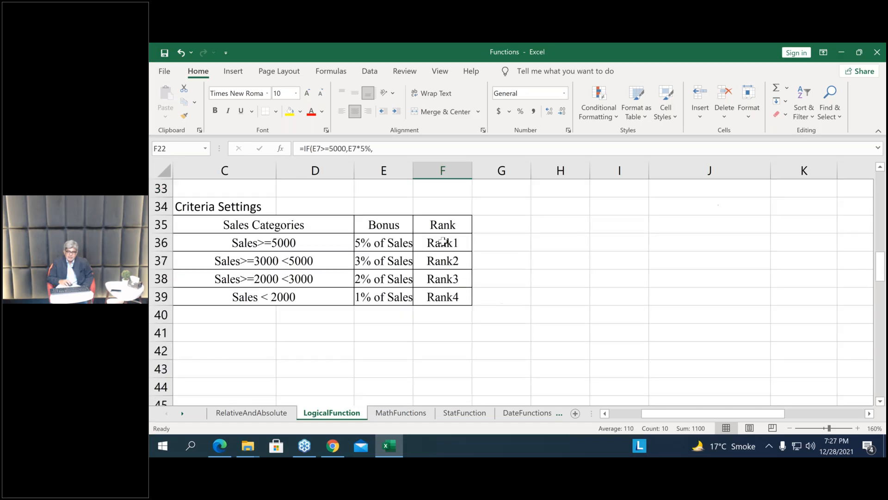
left_click_drag(442, 241, 443, 296)
left_click_drag(384, 243, 383, 297)
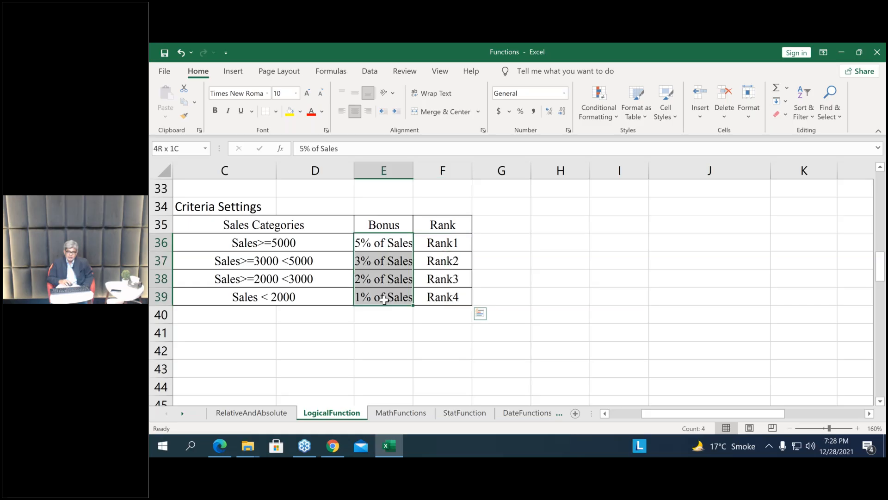
left_click(250, 224)
left_click_drag(250, 240, 240, 297)
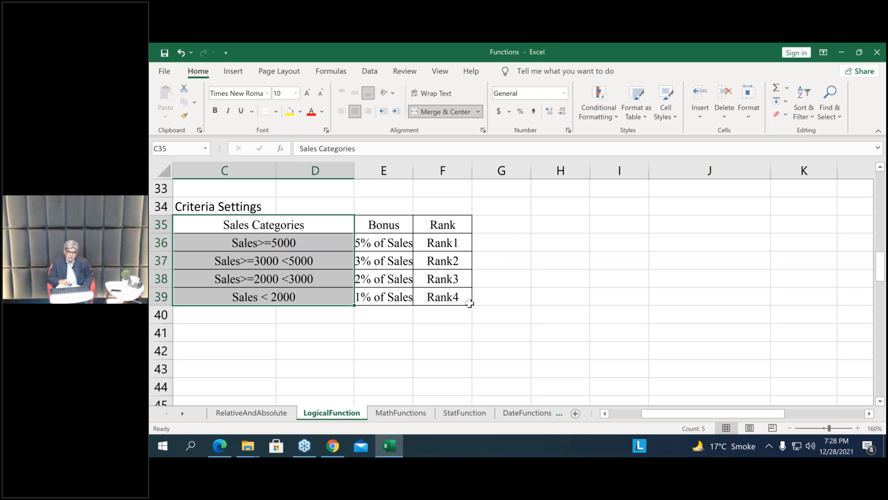
scroll(475, 304, "up", 4)
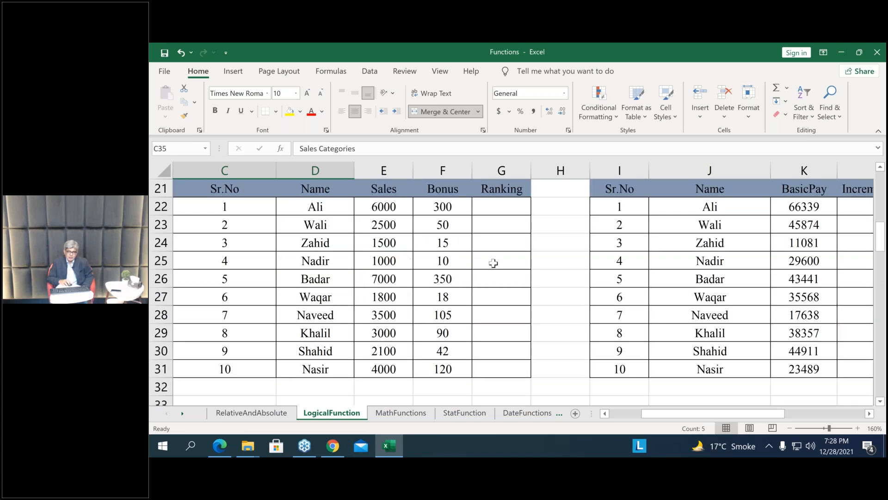
left_click(496, 208)
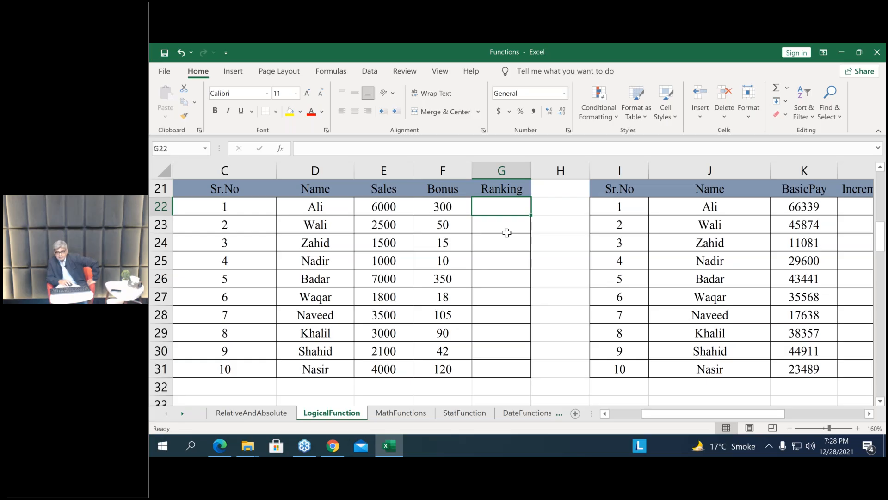
Look at the MathFunctions sheet, return to LogicalFunction and view the IncrementRate and Revised BasicPay columns
left_click(404, 414)
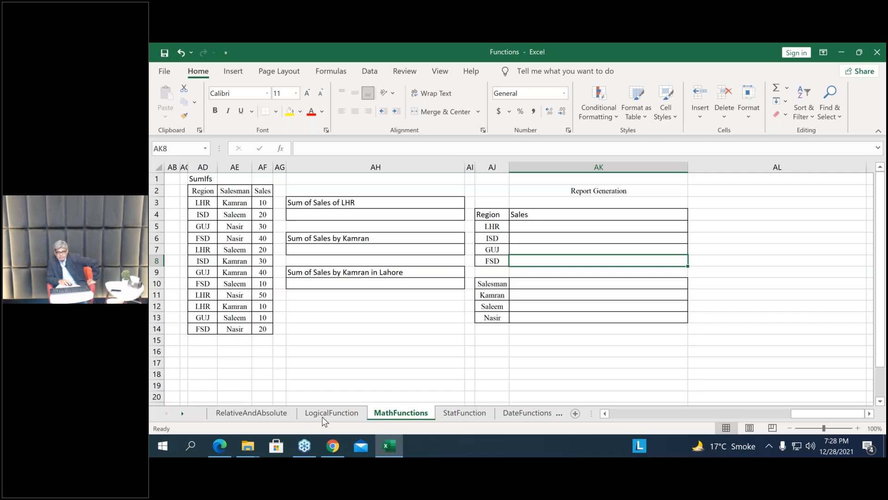
left_click(250, 413)
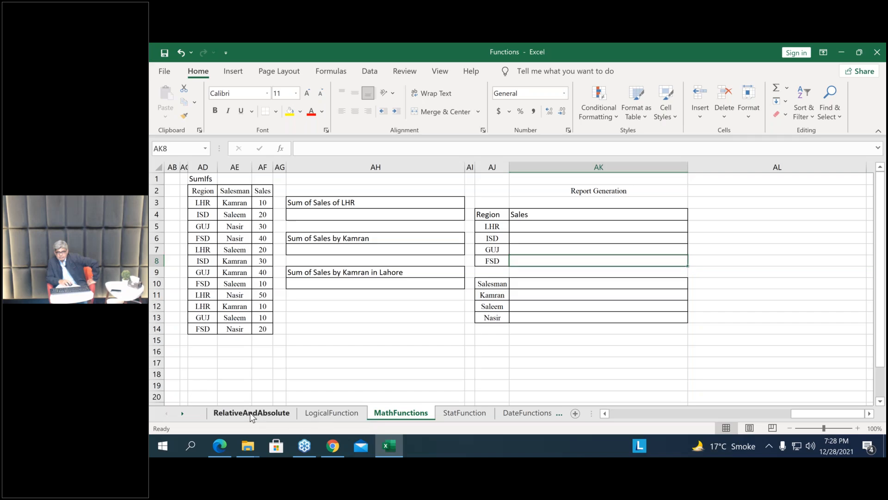
left_click(340, 413)
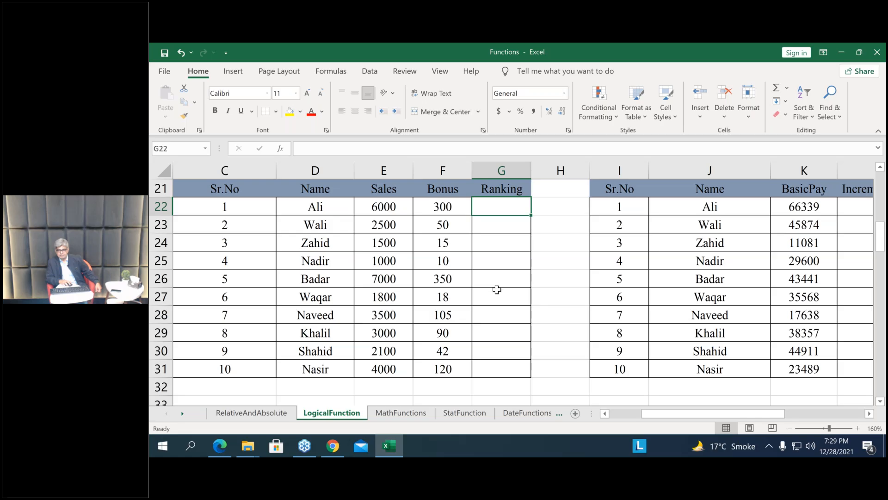
left_click(872, 414)
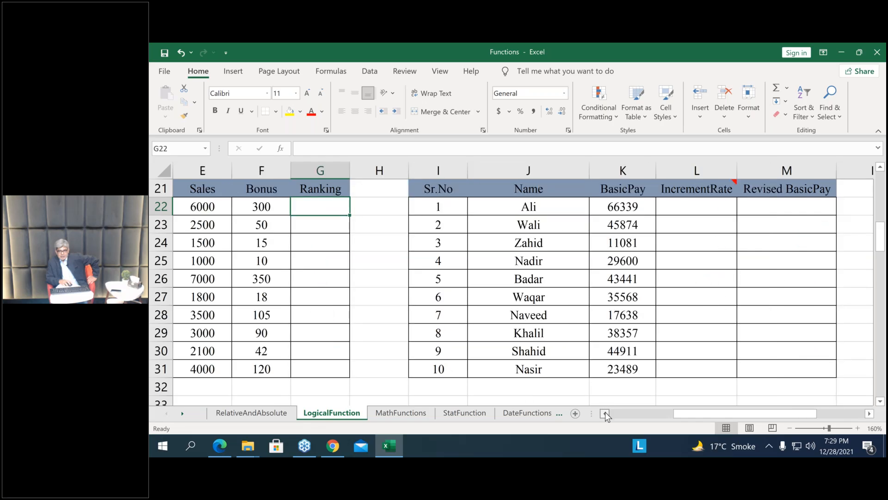
left_click(605, 413)
left_click(605, 412)
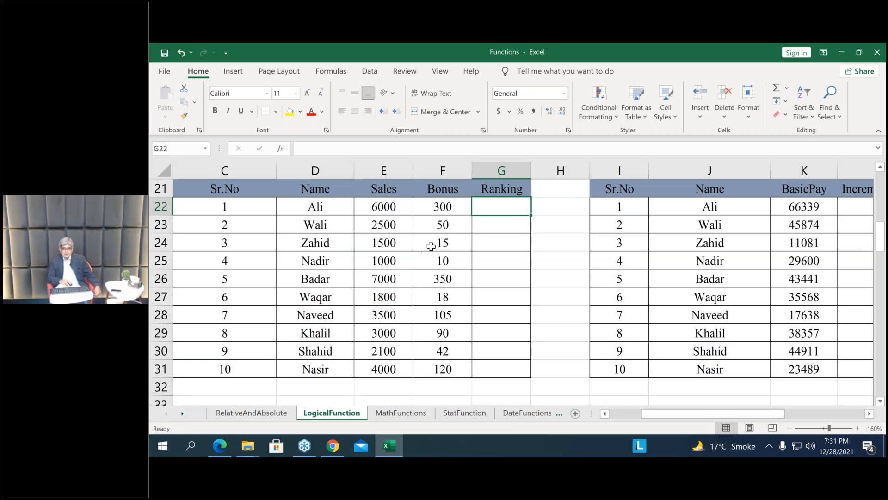
Switch to File Explorer and open the LookupAndRefFunction workbook from the Functions folder
left_click(845, 48)
key("Down")
key("F2")
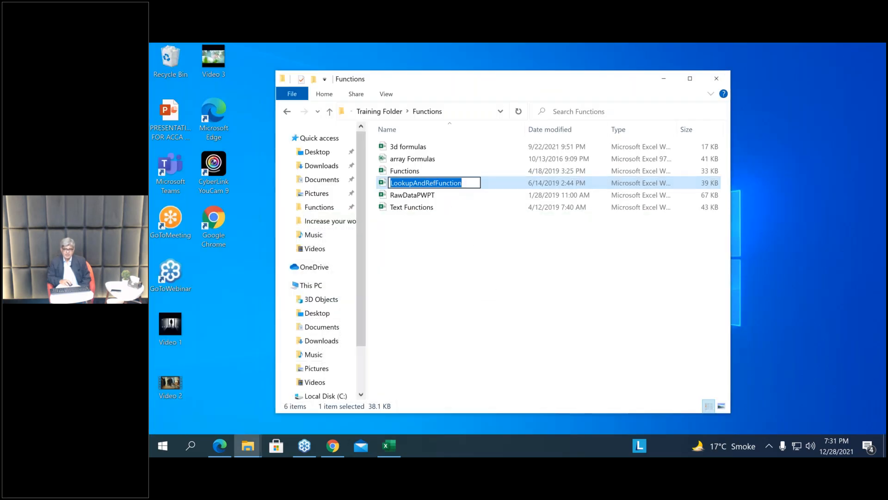
key("Escape")
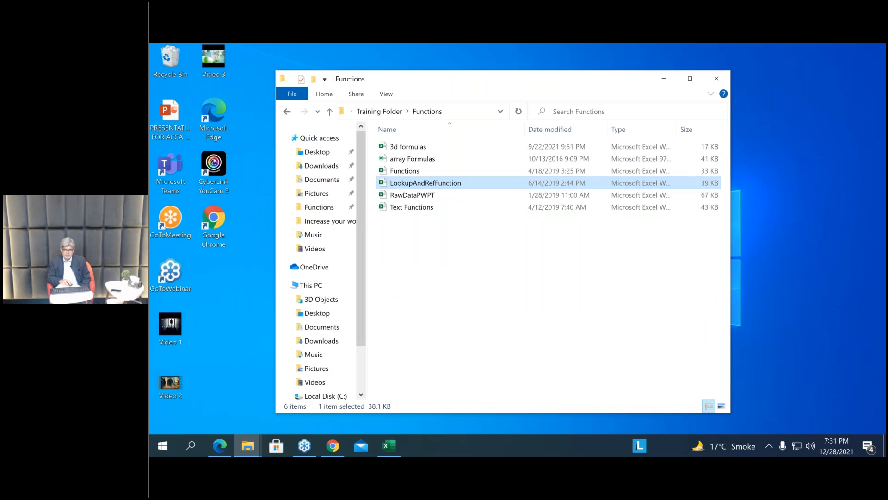
double_click(382, 184)
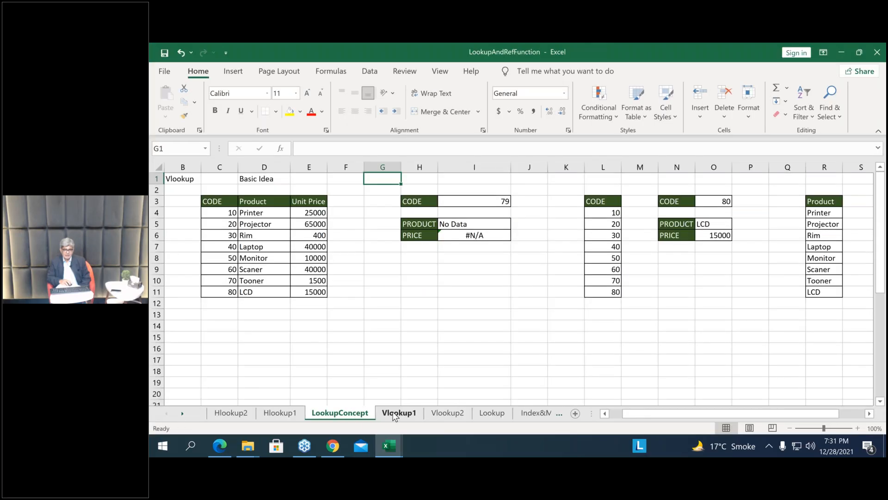
Open the Vlookup1 sheet and look over its salesman bonus and invoice discount examples
left_click(393, 416)
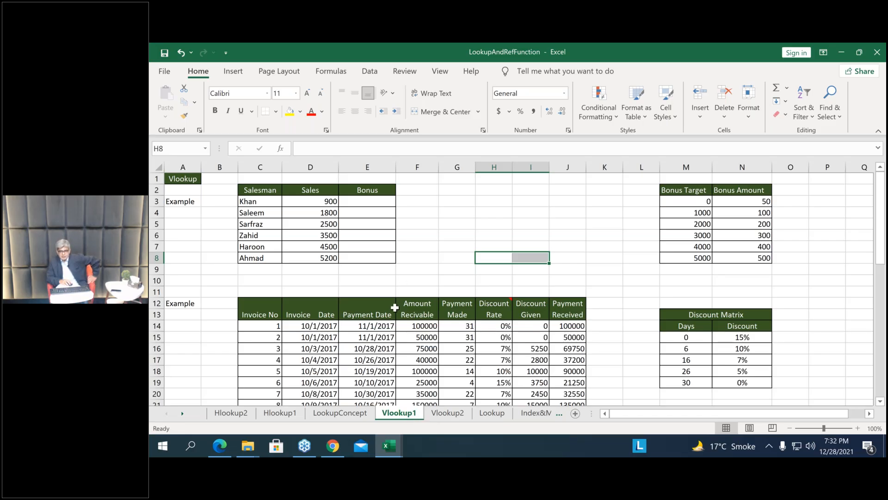
scroll(395, 308, "down", 1)
scroll(395, 307, "down", 1)
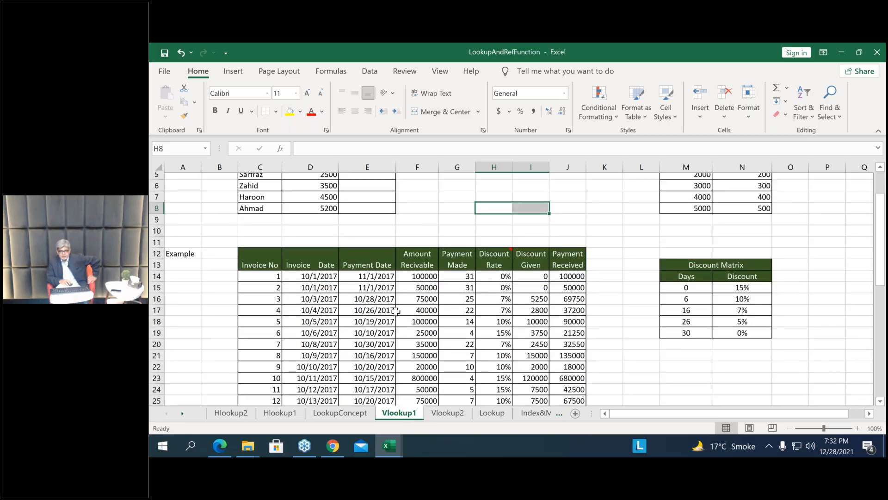
scroll(396, 310, "down", 3)
scroll(400, 311, "up", 3)
scroll(400, 311, "up", 1)
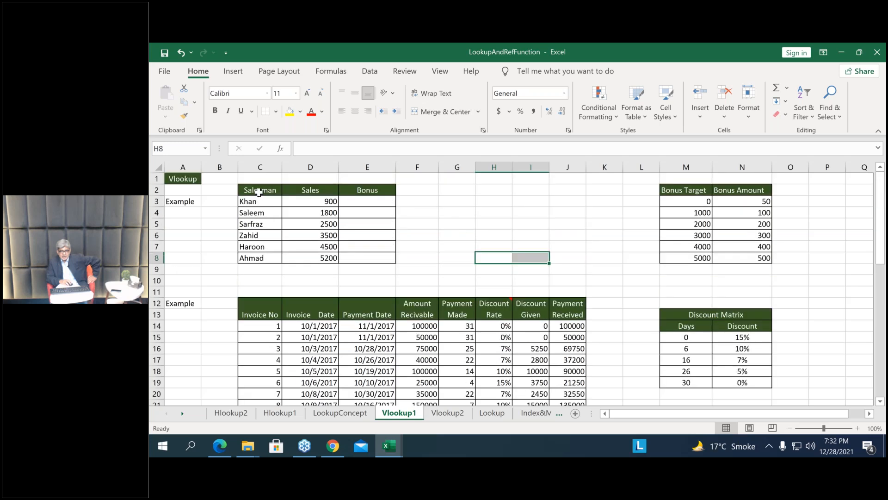
Examine the Salesman and Sales columns and the Bonus Target column of the first Vlookup example
left_click(258, 190)
left_click_drag(261, 212, 261, 257)
left_click_drag(304, 195, 310, 258)
left_click(698, 192)
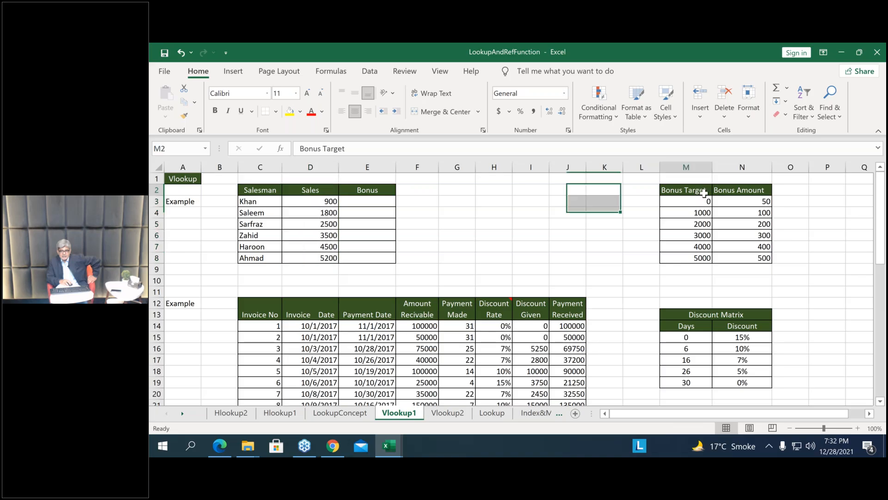
Examine the Bonus Target and Bonus Amount columns of the bonus lookup table on Vlookup1
left_click_drag(704, 194, 685, 259)
left_click_drag(605, 258, 641, 258)
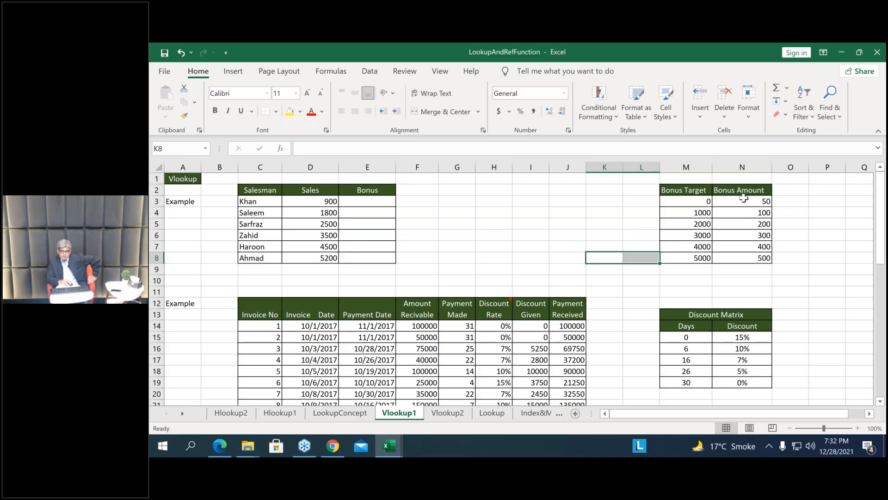
left_click_drag(746, 207, 751, 256)
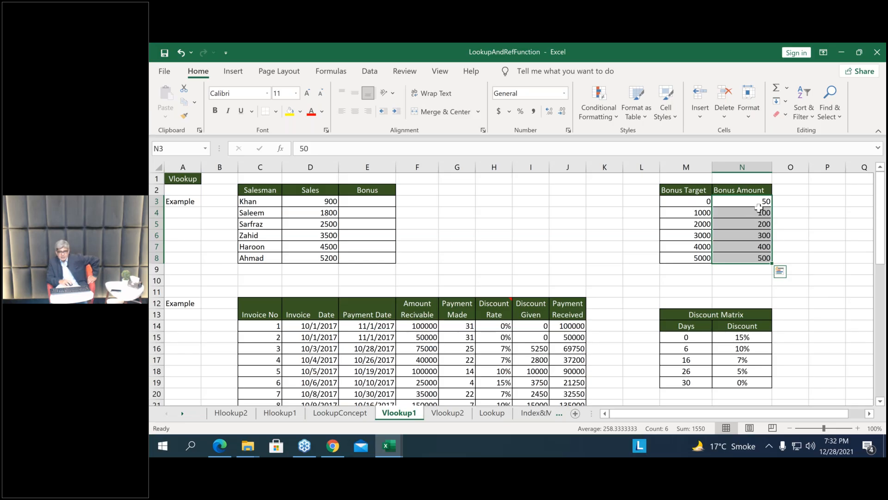
Enter =VLOOKUP(D3,$M$2:$N$8,2) in E3 to look up the first salesman's bonus from the bonus target table
left_click(377, 202)
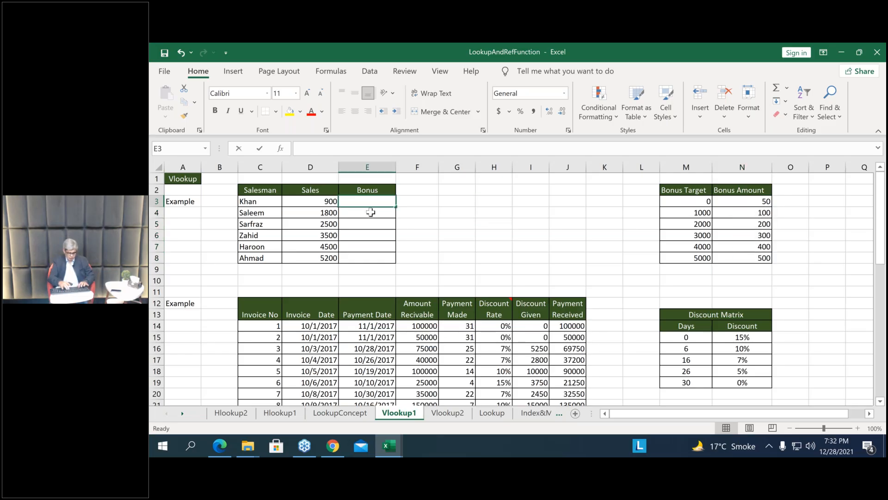
type("=vlo")
key("Tab")
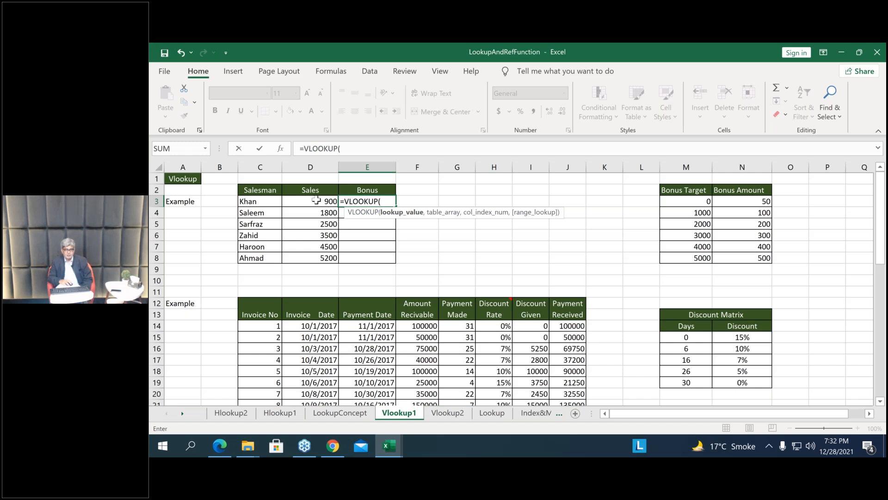
left_click(316, 200)
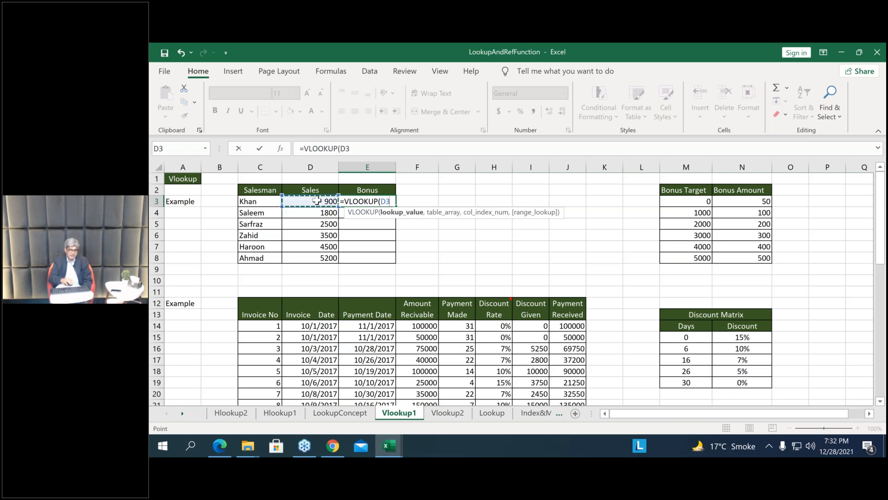
type(",")
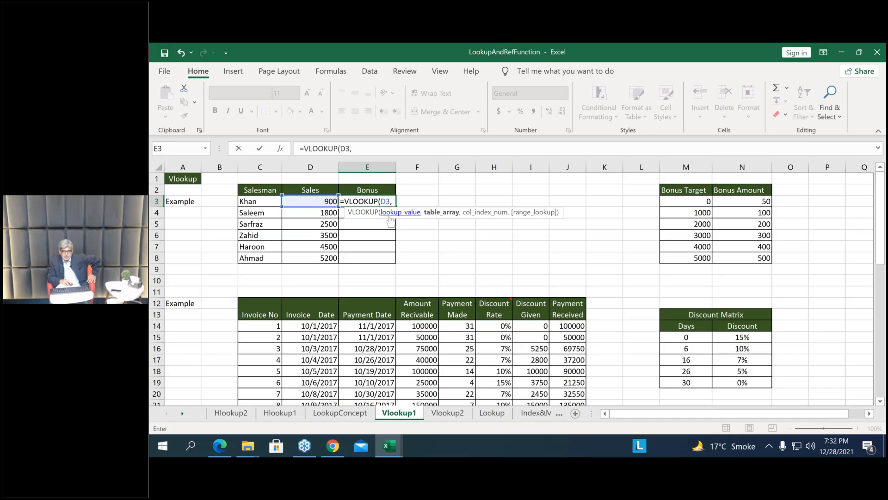
left_click(696, 191)
left_click_drag(800, 204, 748, 253)
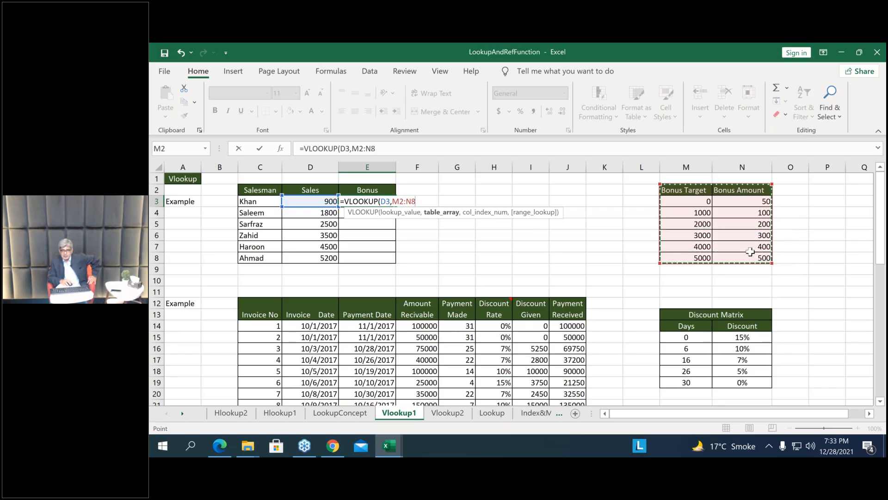
key("F4")
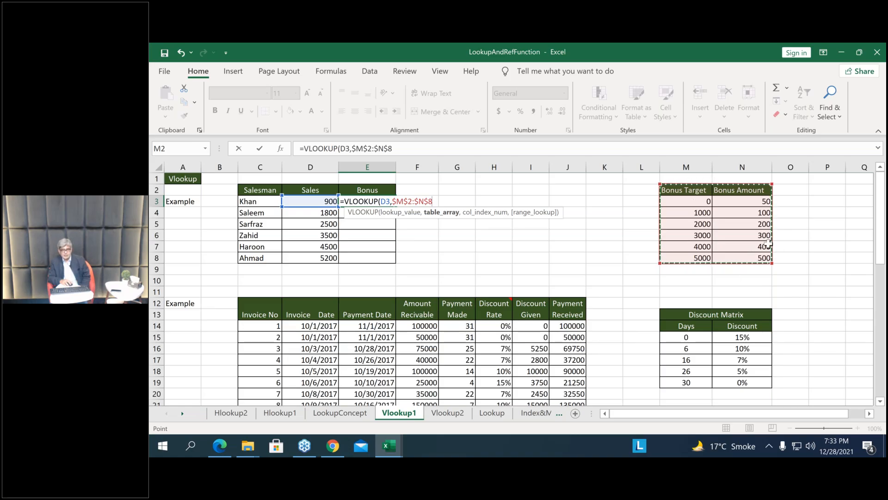
type(",")
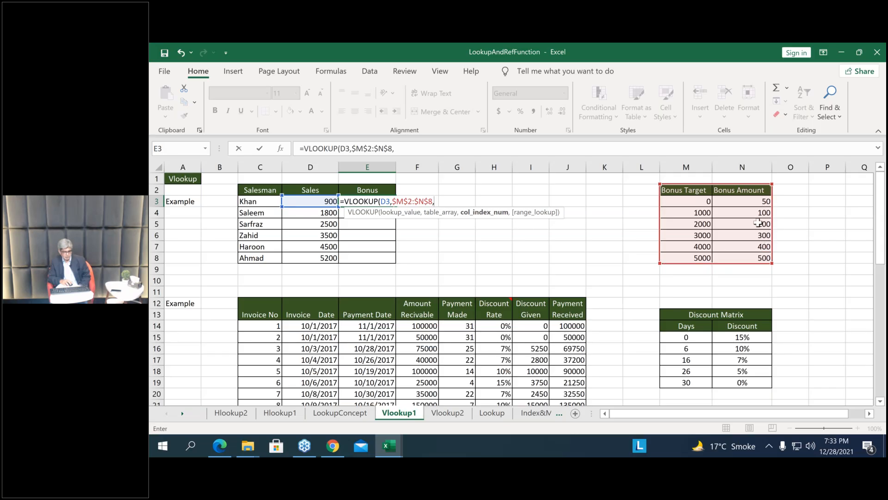
type("2")
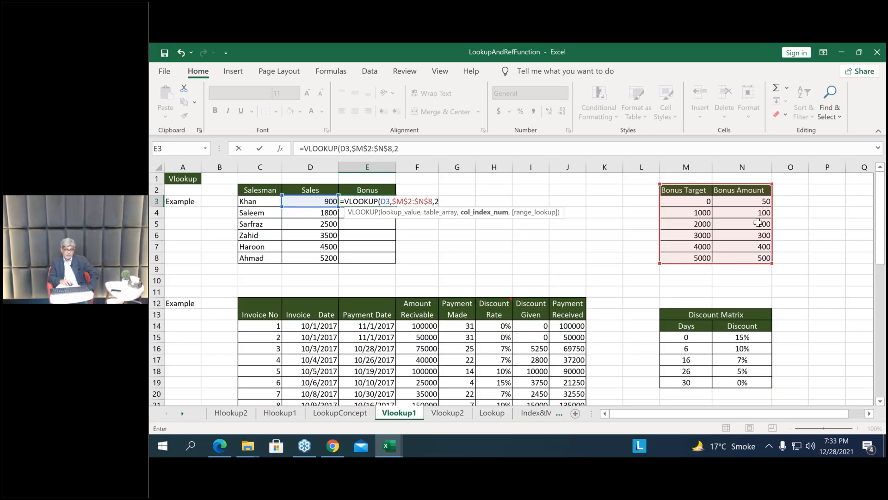
type(")")
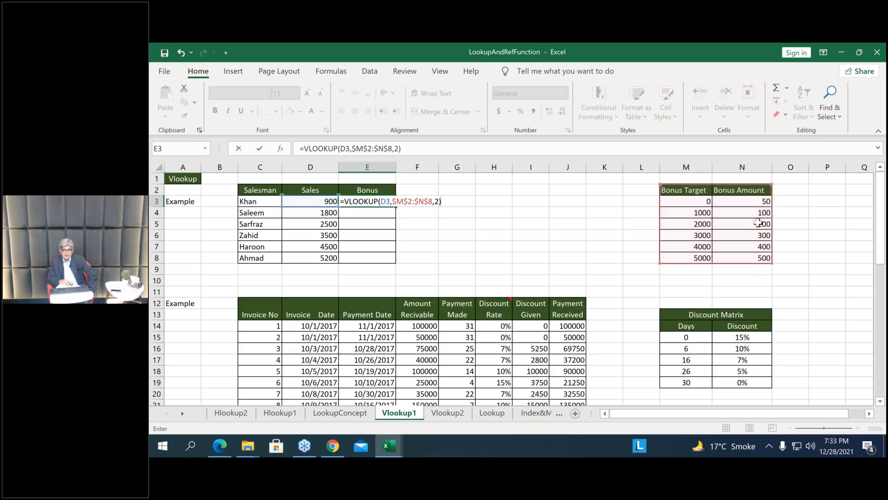
key("Return")
Fill the VLOOKUP formula from E3 down the Bonus column to E8
left_click(360, 200)
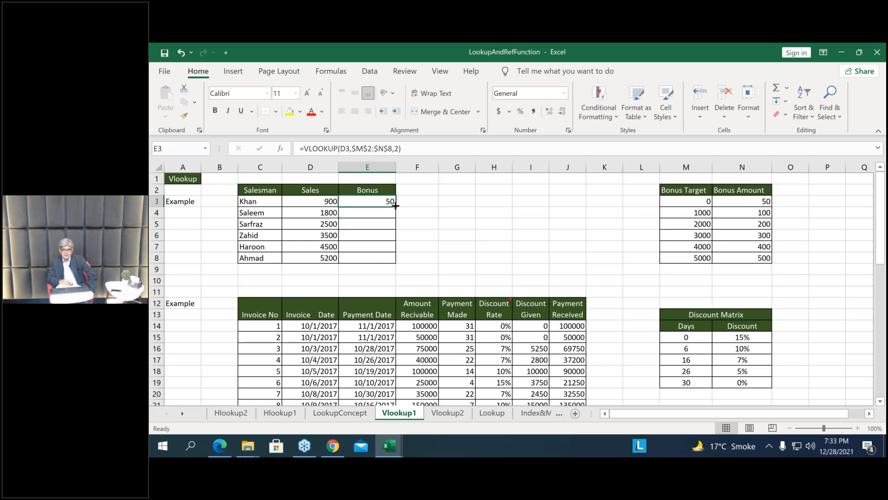
left_click(396, 206)
double_click(396, 206)
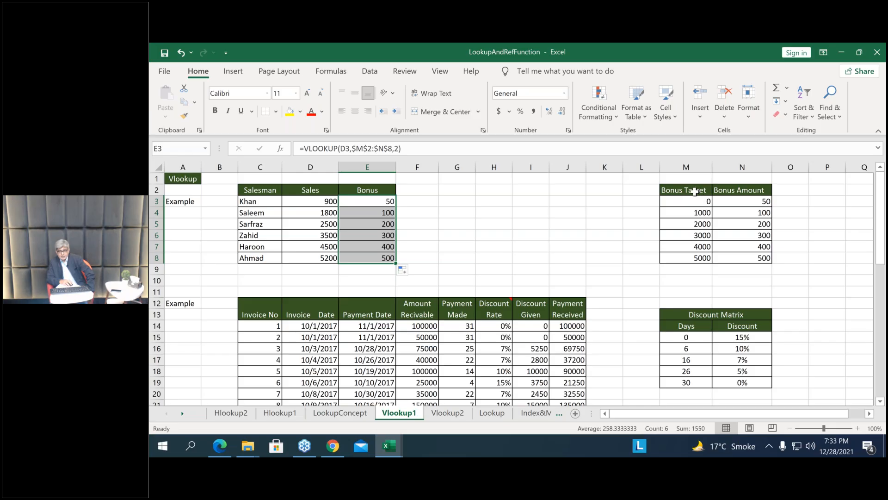
Review the lookup range M2:N8, its Bonus Target column, and the target cells M3 and M4
left_click_drag(695, 191, 732, 255)
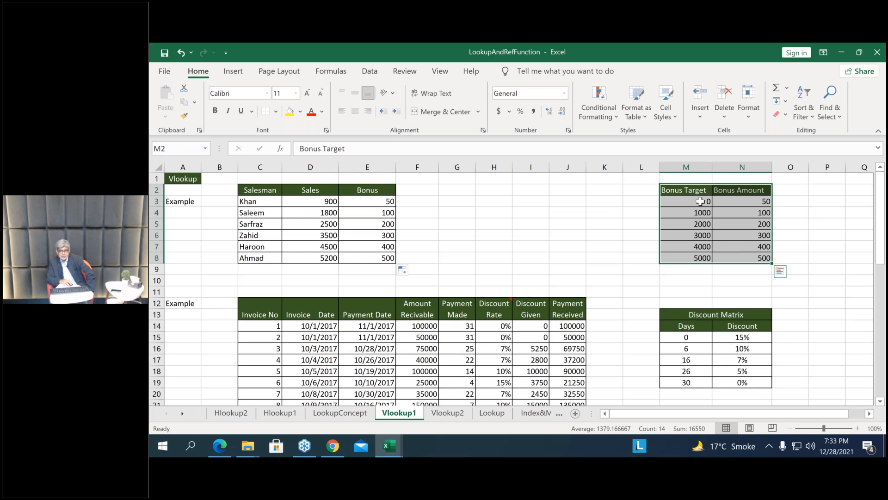
left_click_drag(700, 191, 701, 257)
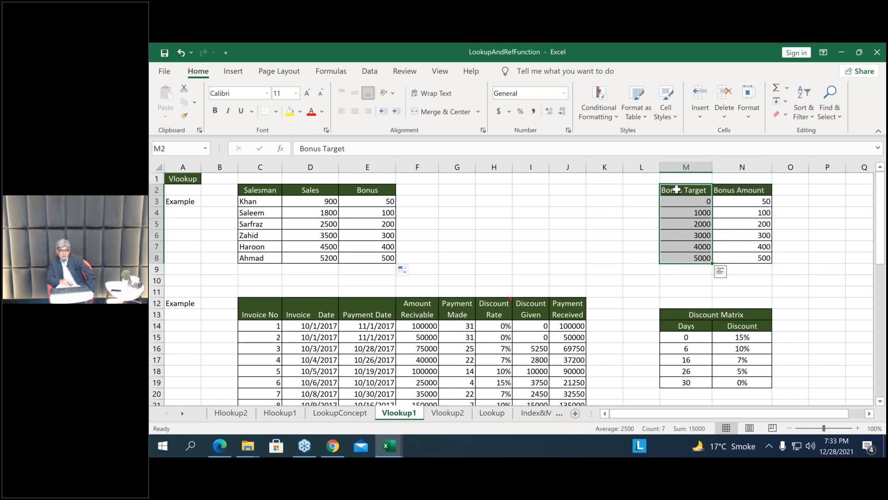
left_click_drag(677, 190, 685, 257)
left_click_drag(690, 202, 696, 202)
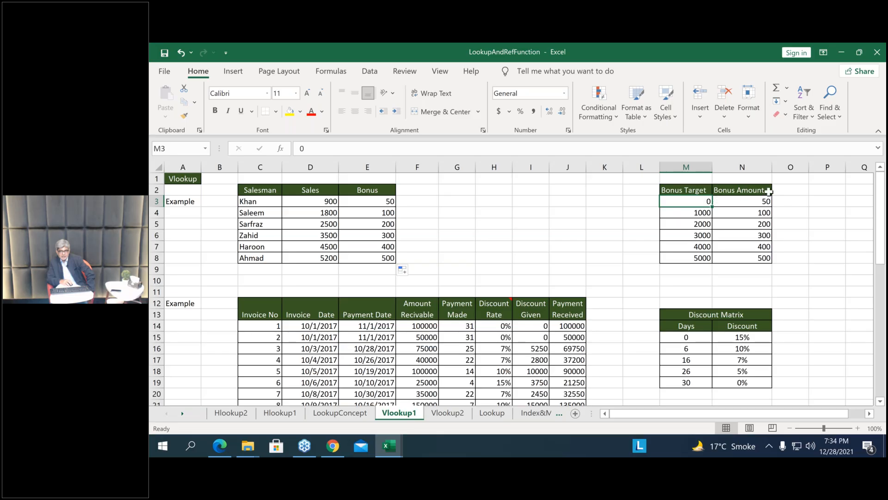
left_click(705, 213)
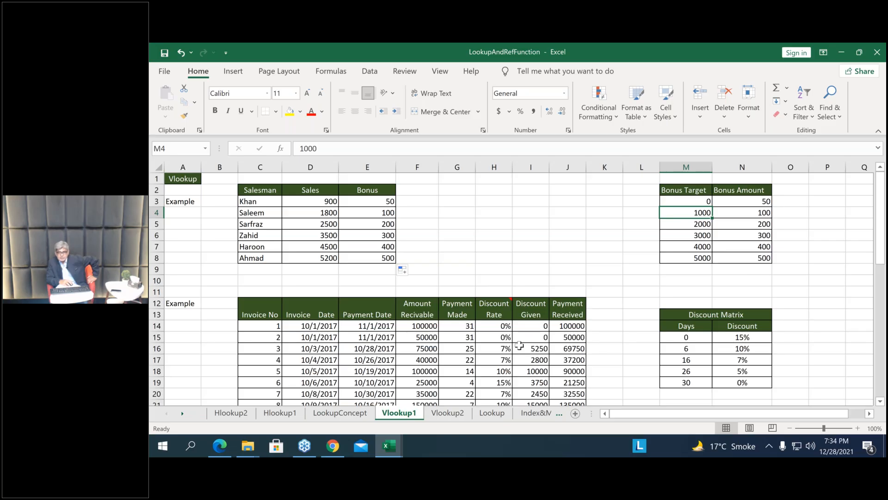
Return to the Functions workbook and show the SumIfs example on the MathFunctions sheet at 130% zoom
left_click(843, 51)
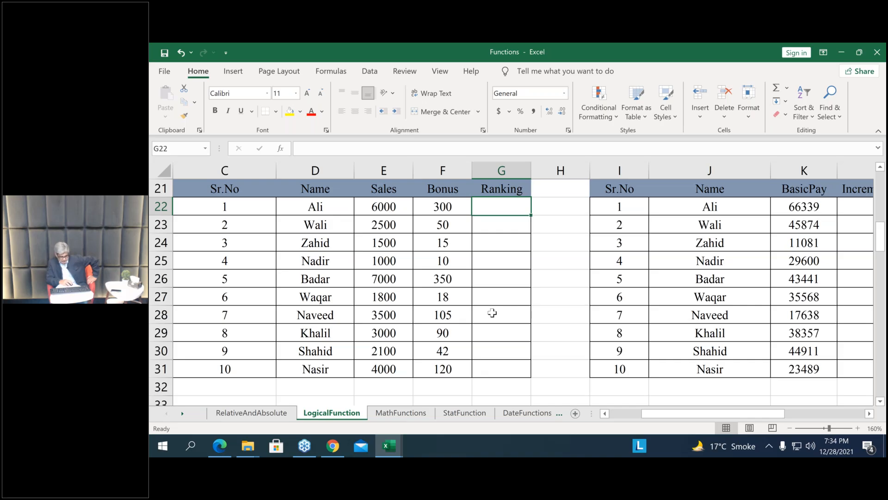
left_click(387, 413)
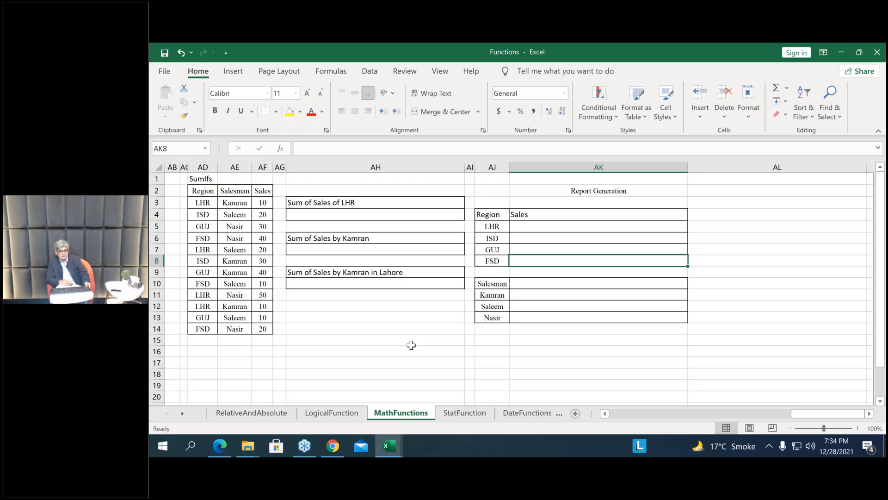
scroll(411, 345, "up", 3)
scroll(411, 349, "up", 1)
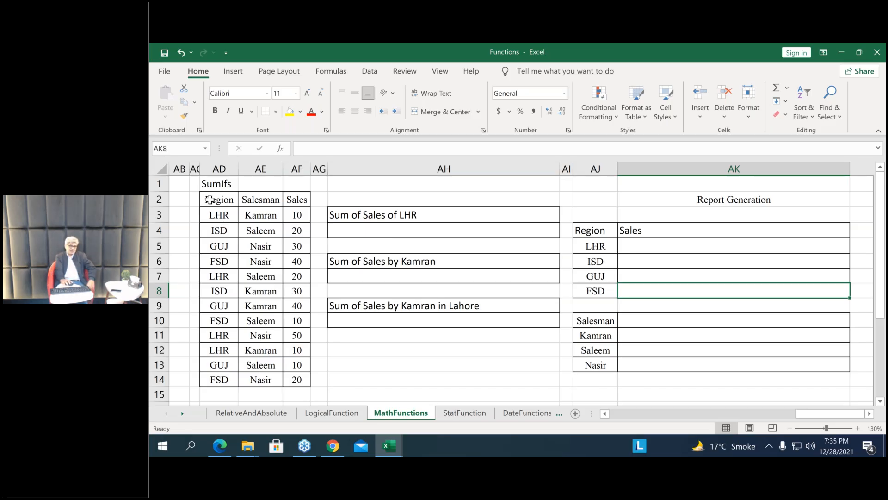
Examine the SumIfs data table, its Region and Sales columns, and the Sum of Sales of LHR question
left_click_drag(212, 204, 301, 380)
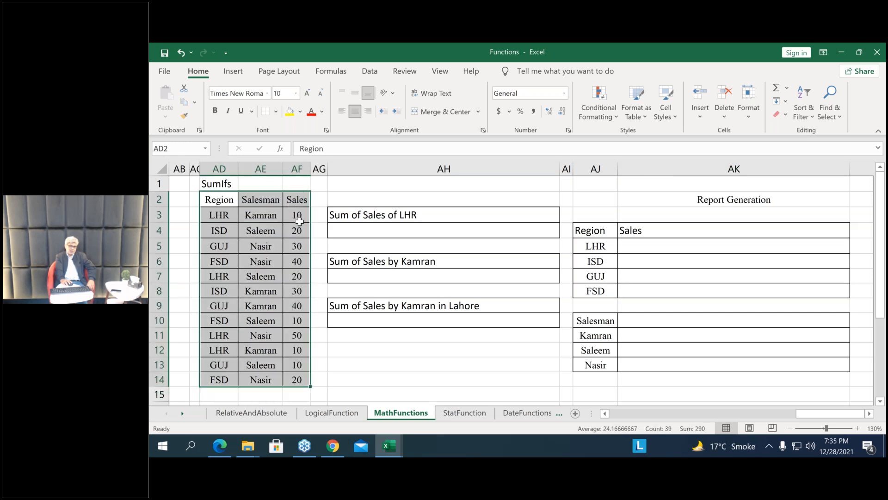
left_click_drag(299, 220, 298, 378)
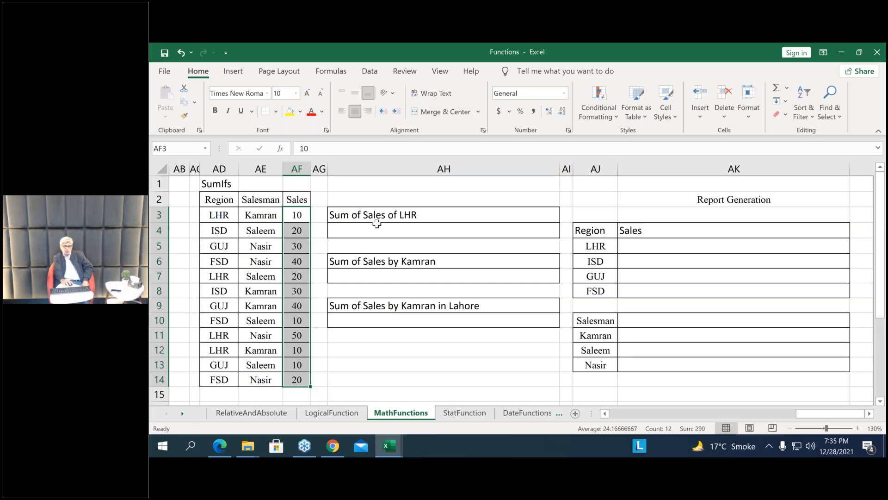
left_click(376, 212)
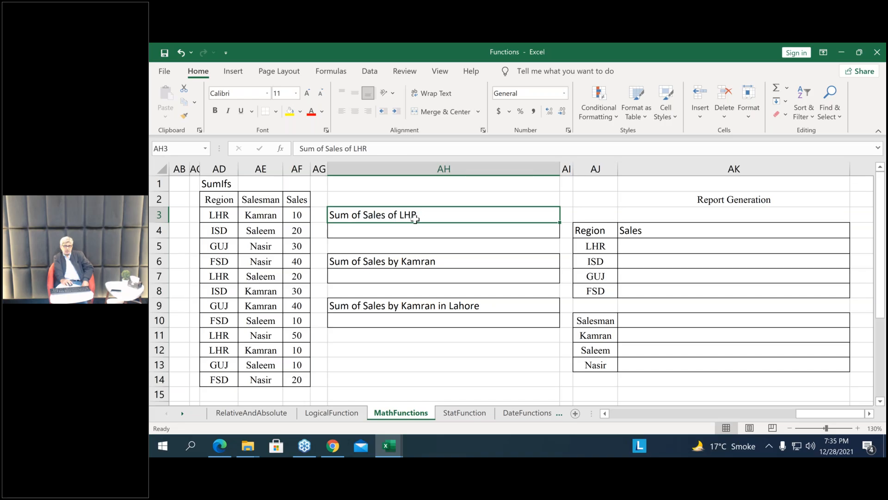
left_click_drag(214, 200, 233, 379)
left_click_drag(301, 207, 306, 378)
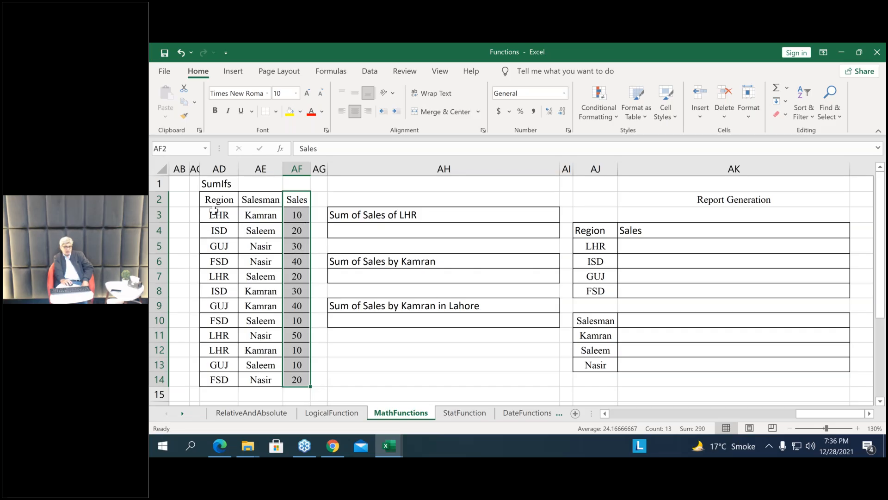
Fill the LHR records in rows 3, 7, 11 and 12 of the SumIfs table, columns AD to AF, with yellow
left_click_drag(214, 210, 297, 216)
left_click(287, 112)
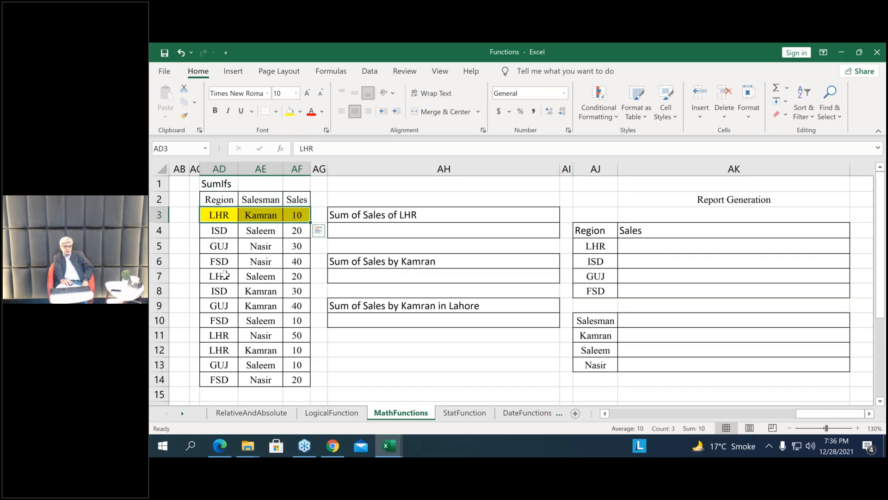
left_click(231, 274)
left_click_drag(231, 274, 297, 276)
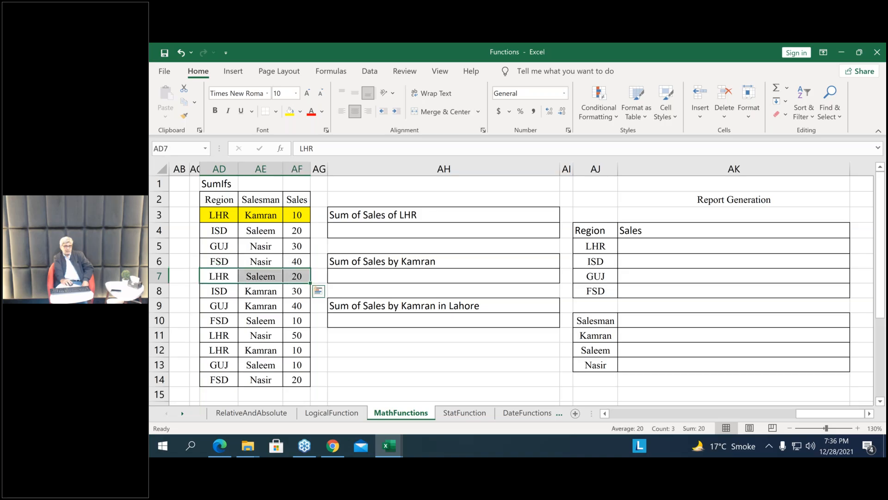
left_click(290, 112)
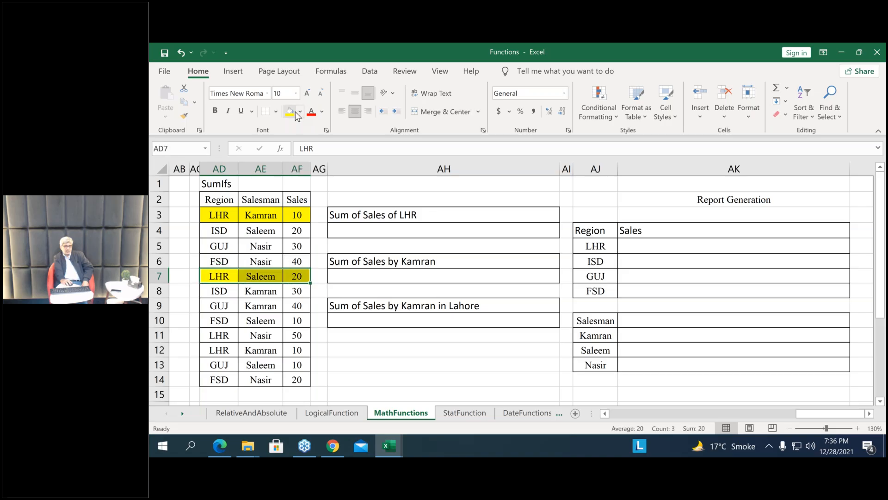
left_click(221, 336)
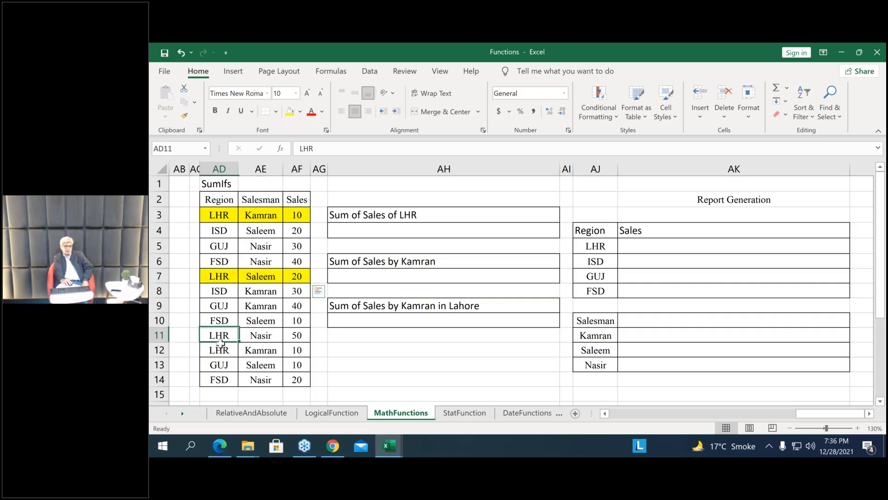
left_click_drag(220, 342, 296, 350)
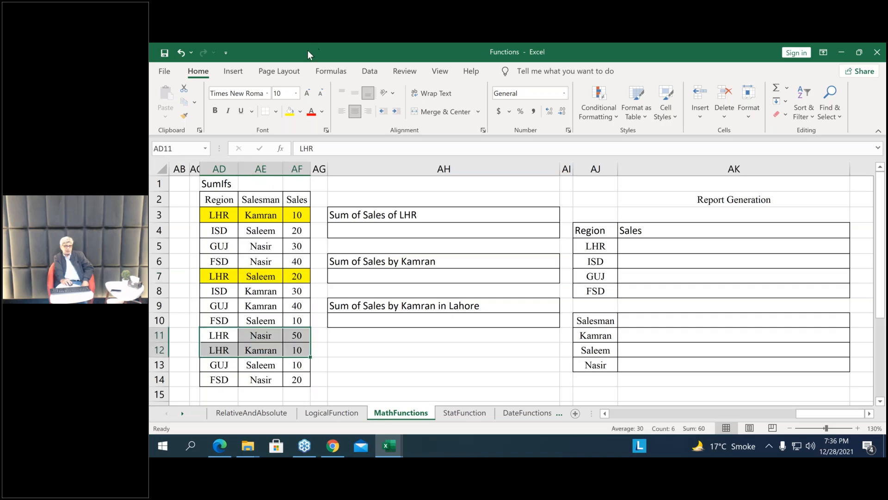
left_click(290, 112)
left_click(454, 363)
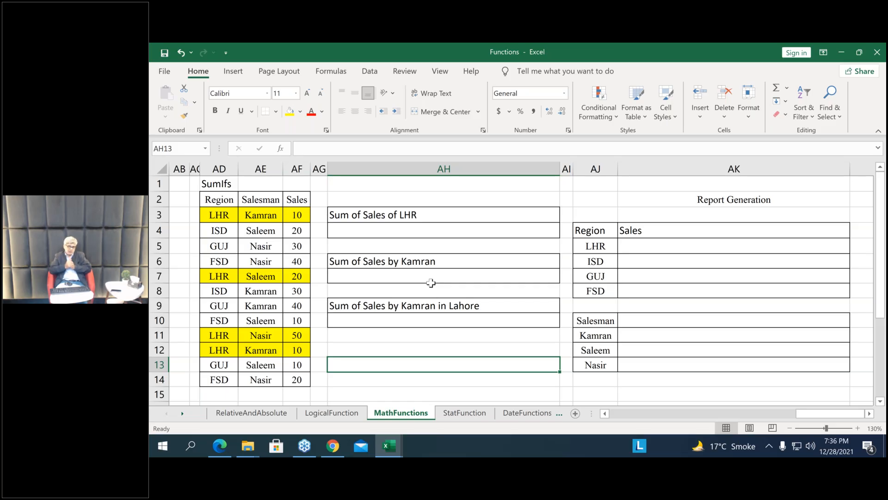
Start a SUMIFS formula in AH4 with the Sales values AF3:AF14 as the sum range
left_click(425, 230)
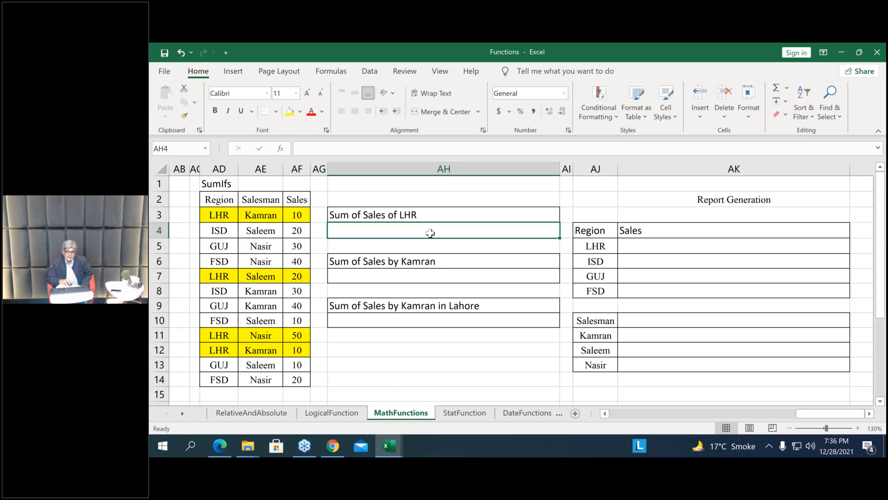
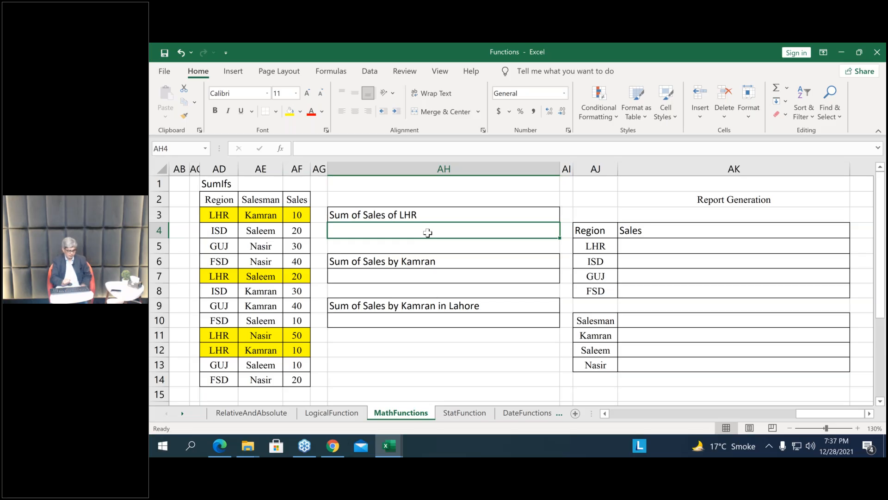
type("=sumif")
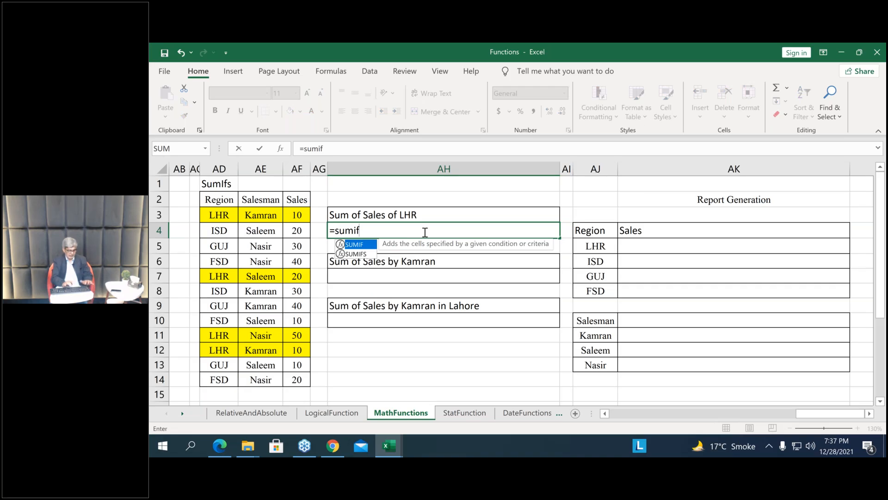
type("s")
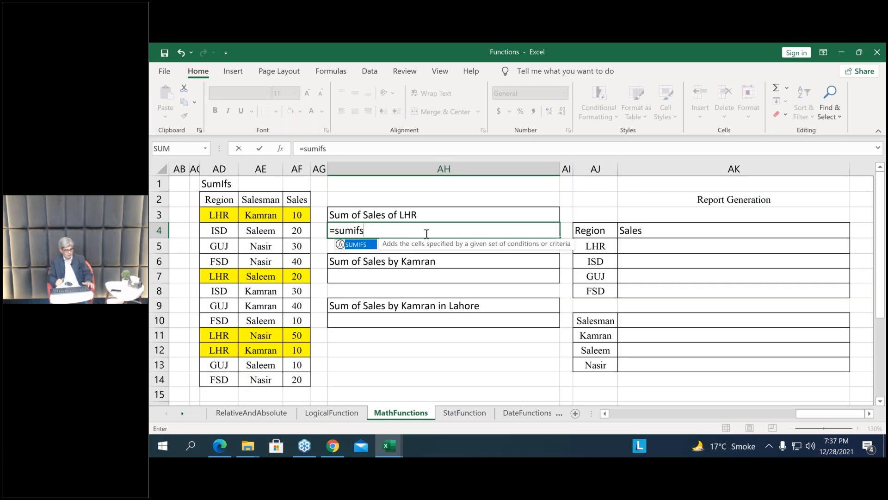
key("Tab")
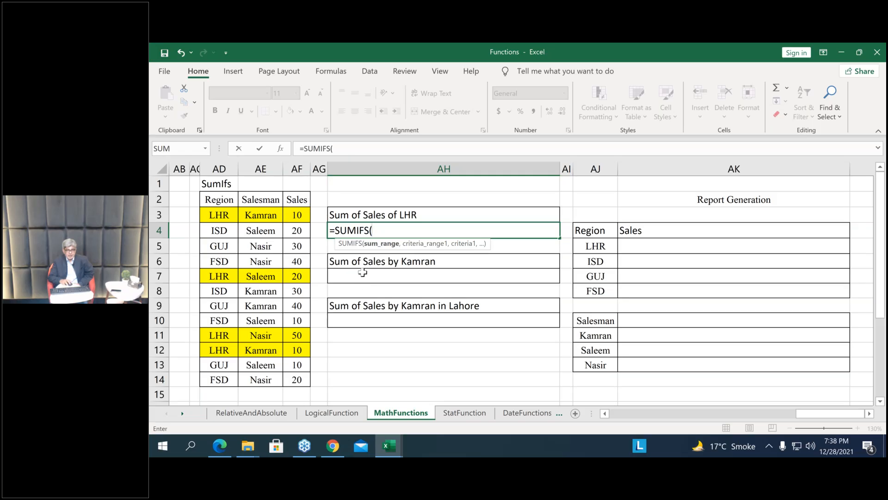
left_click_drag(479, 246, 478, 195)
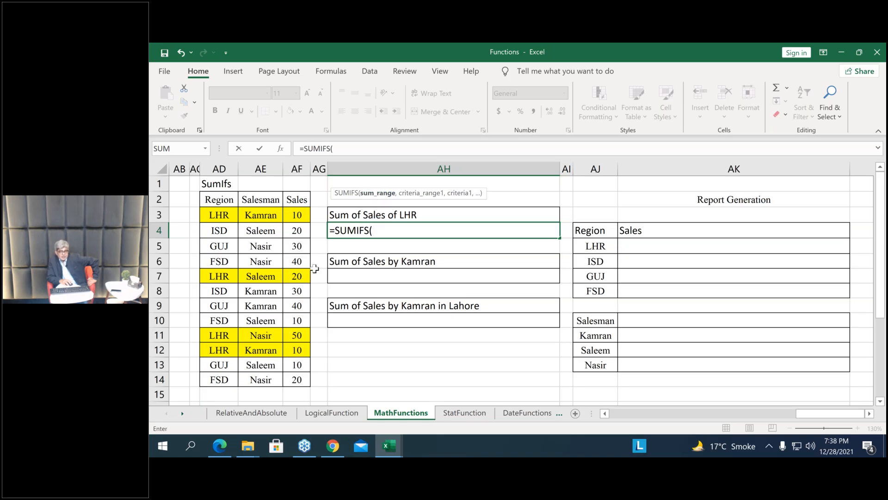
left_click_drag(298, 214, 287, 380)
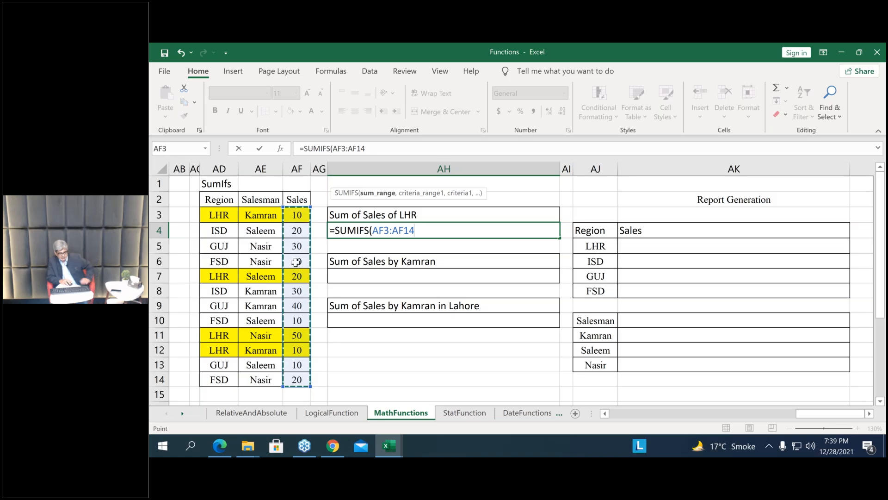
type(",,")
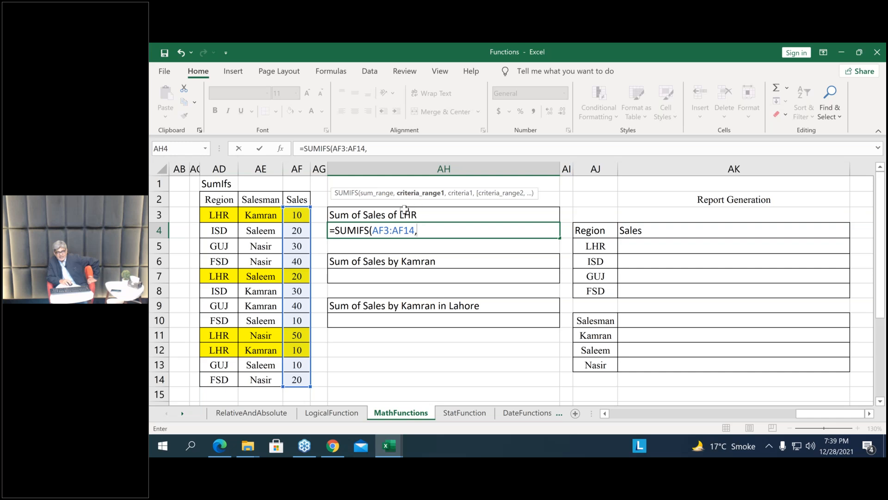
Complete the SUMIFS formula in AH4 with the Region cells AD3:AD14 as criteria range and "LHR" as criterion
left_click_drag(216, 213, 221, 373)
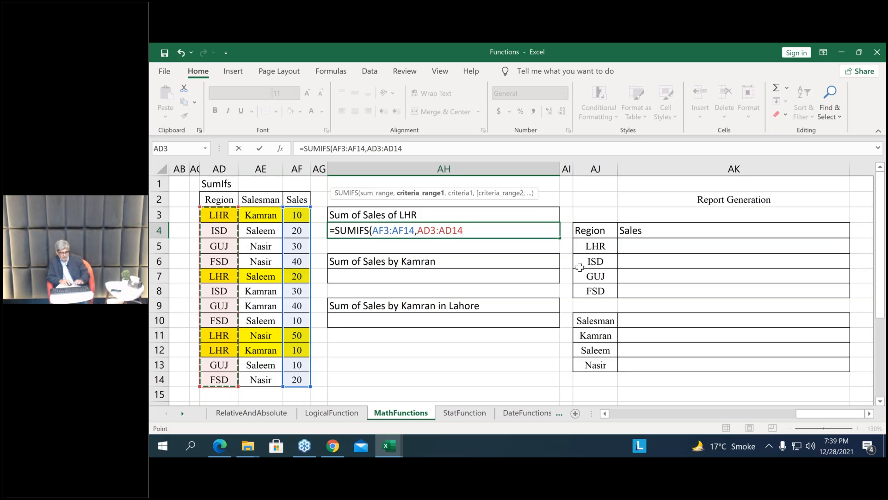
type(",")
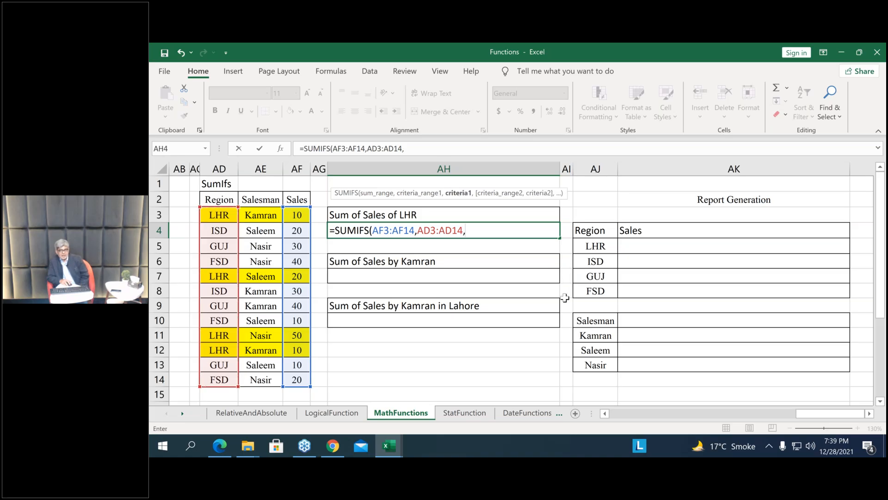
type("\"")
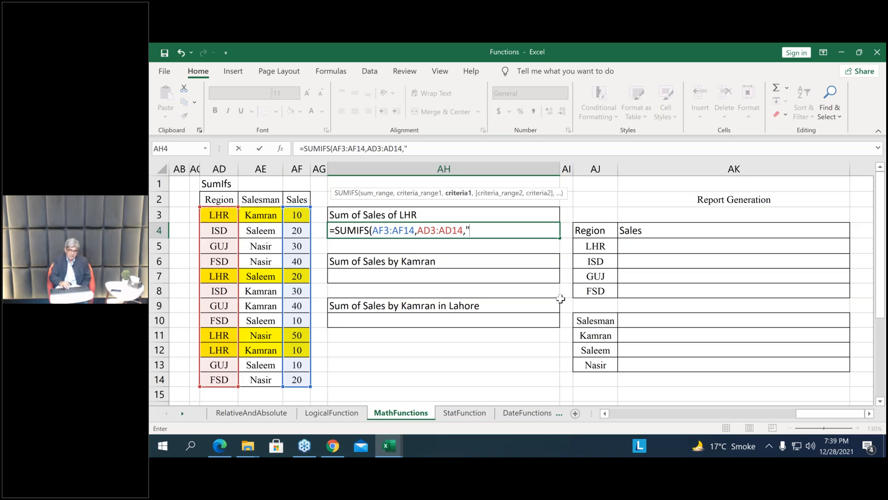
type("LH")
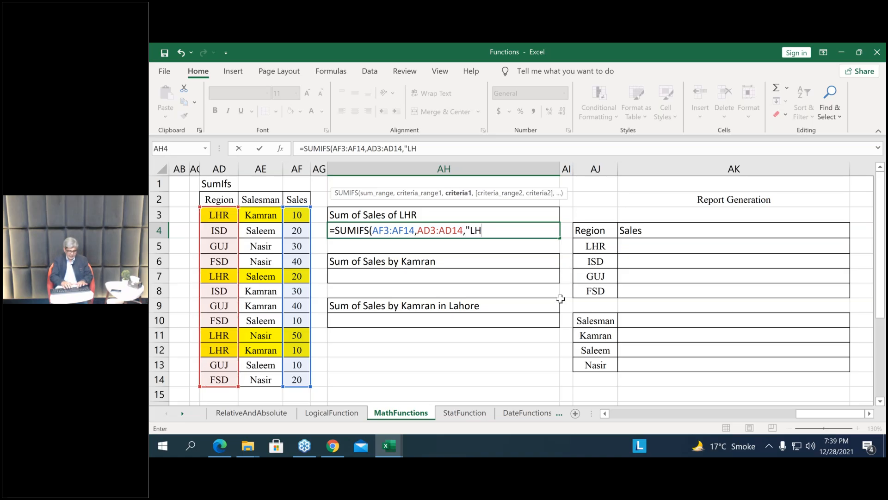
type("R\"")
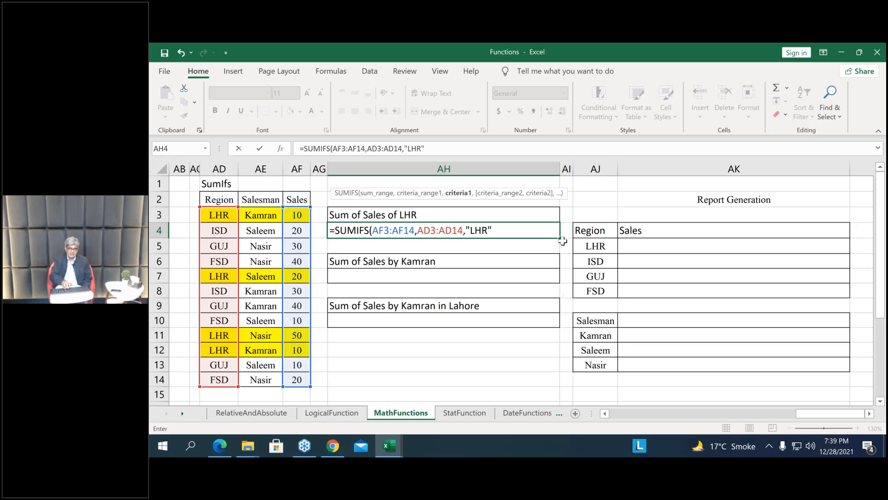
type(")")
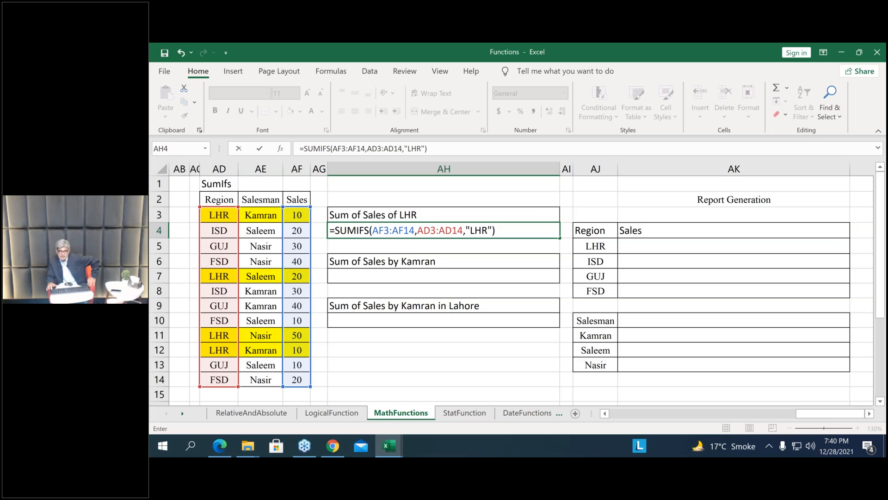
key("Return")
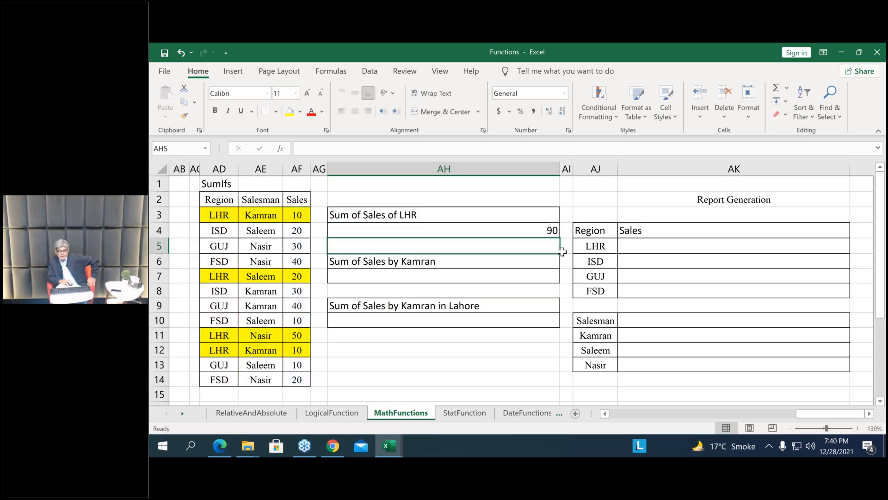
Examine the two remaining answer cells AH7 and AH10, the Salesman column AE3:AE14 and the finished formula in AH4
left_click(461, 276)
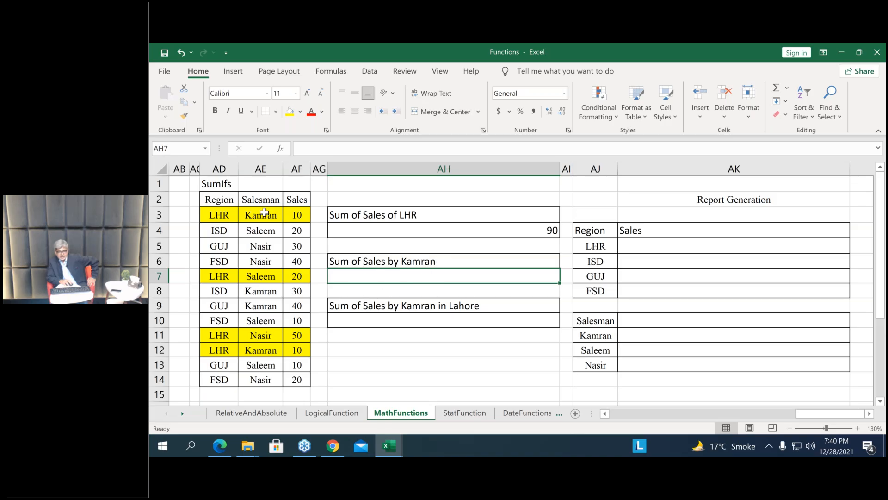
left_click_drag(265, 212, 260, 379)
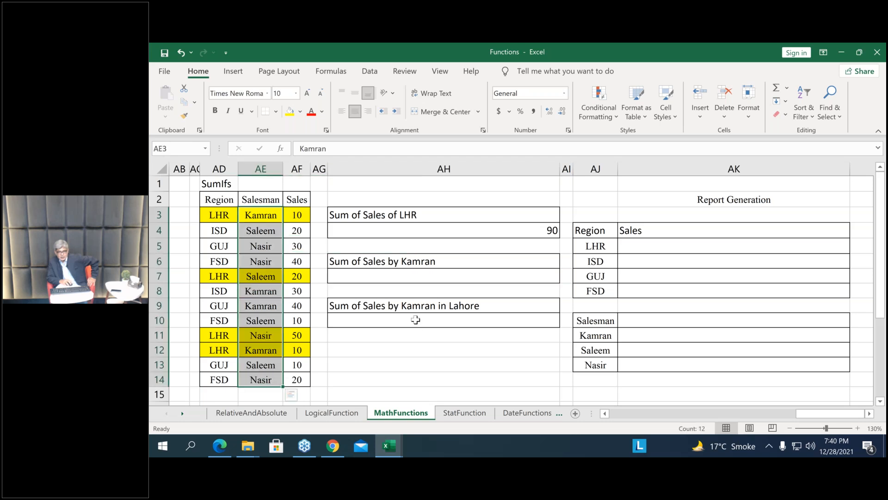
left_click(416, 320)
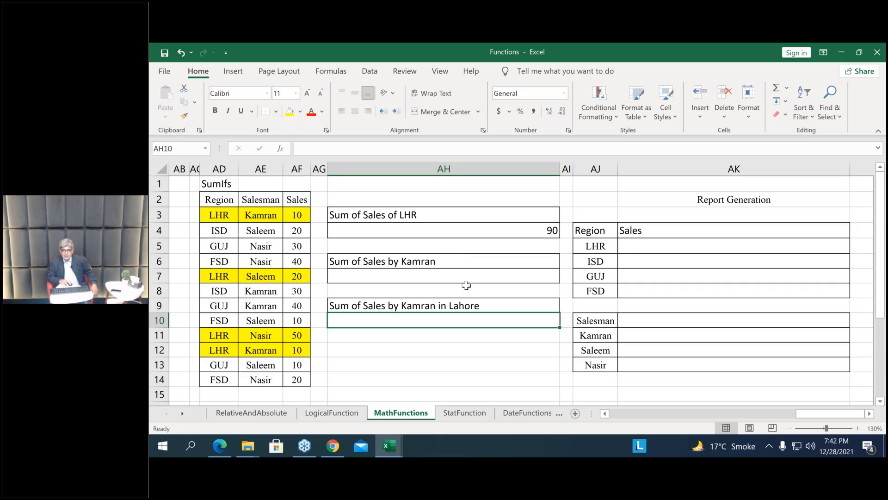
left_click(430, 275)
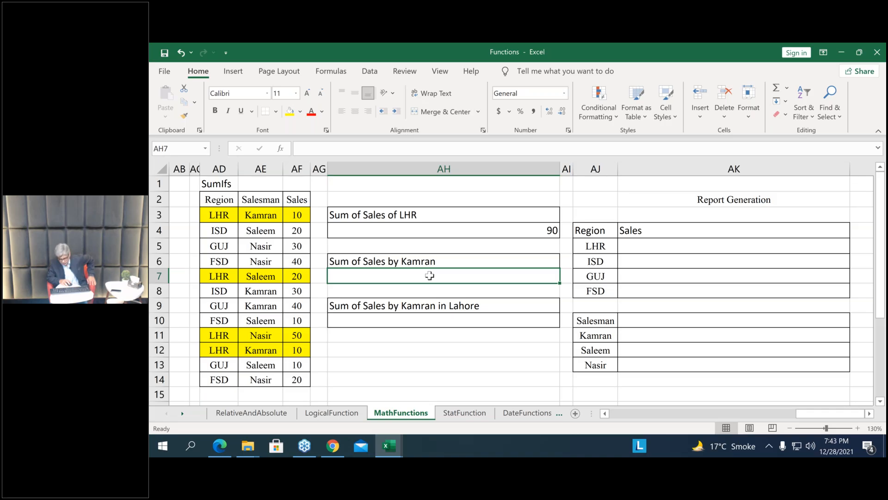
left_click(447, 321)
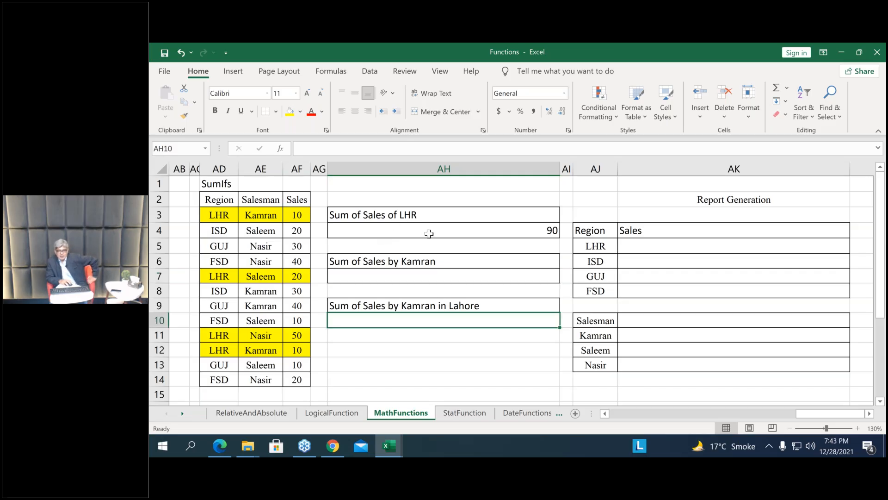
key("Up")
key("Up")
key("Up")
key("Up")
key("Up")
key("Up")
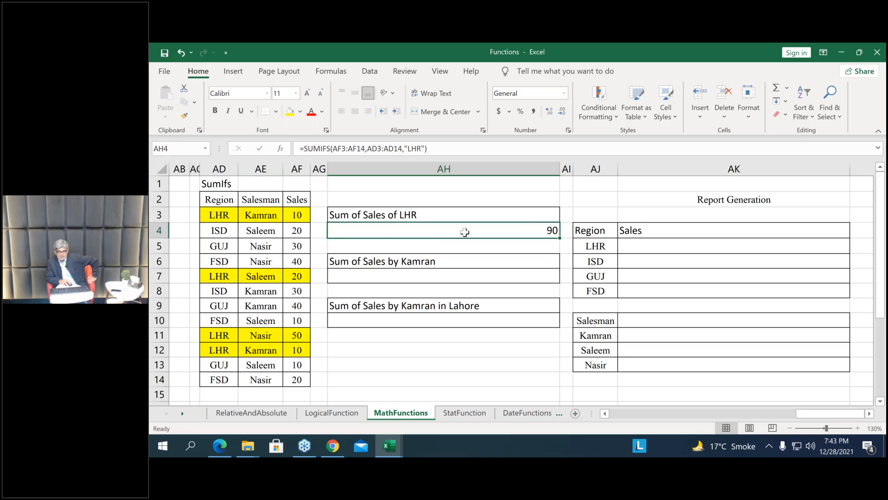
left_click(420, 318)
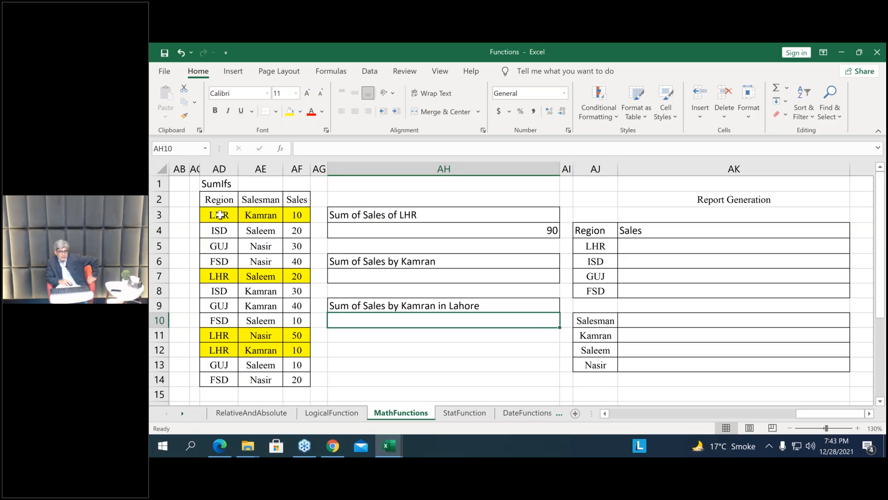
Fill AD3:AF3 of the SumIfs table with light orange and copy that format to AD12:AF12
left_click(220, 215)
left_click_drag(220, 215, 297, 214)
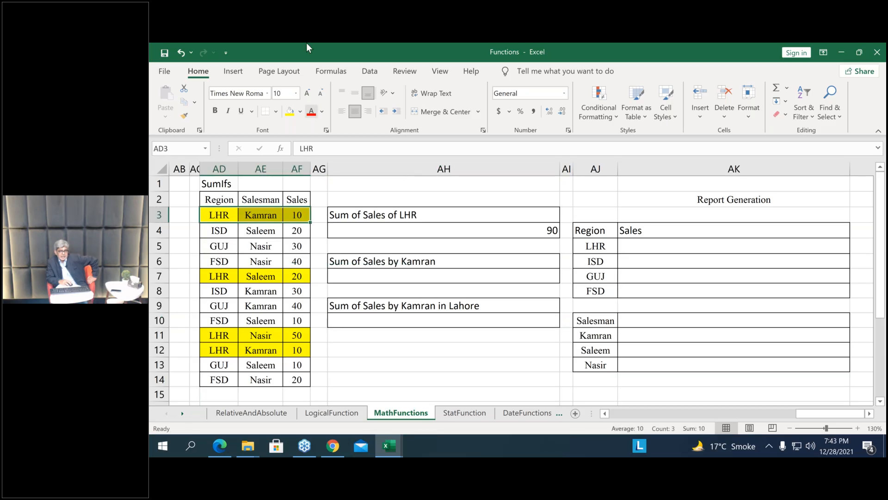
left_click(301, 112)
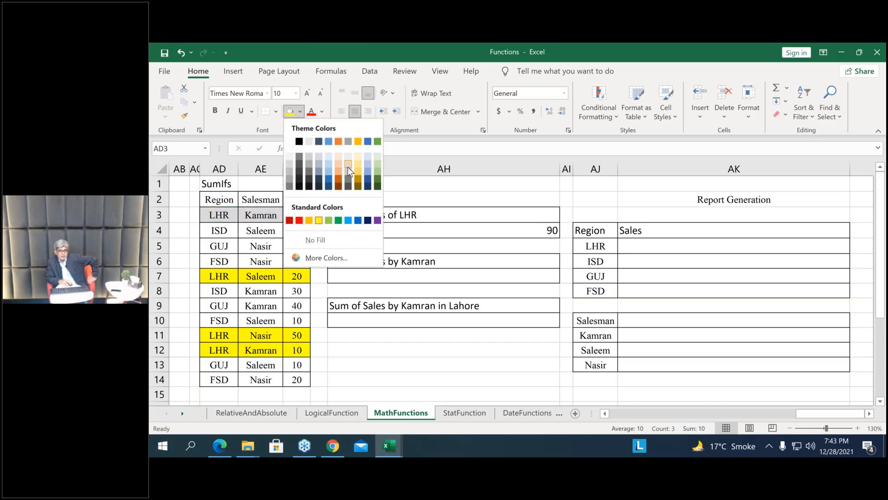
left_click(340, 177)
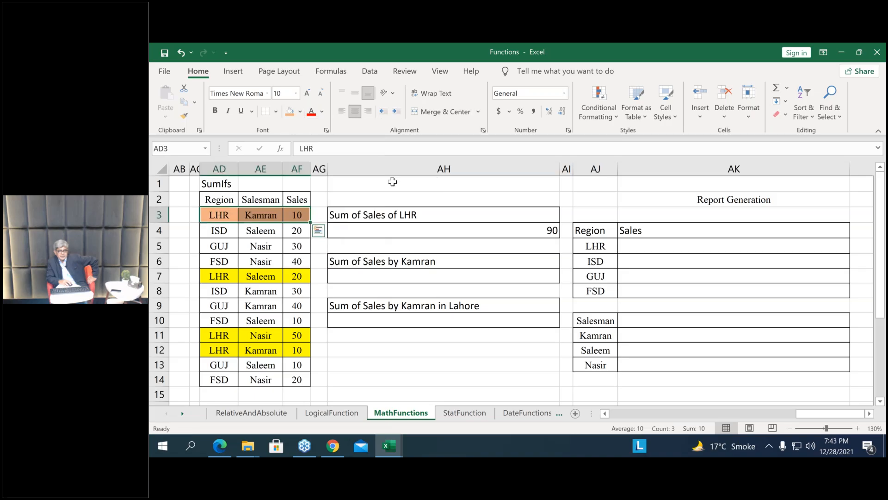
left_click(184, 116)
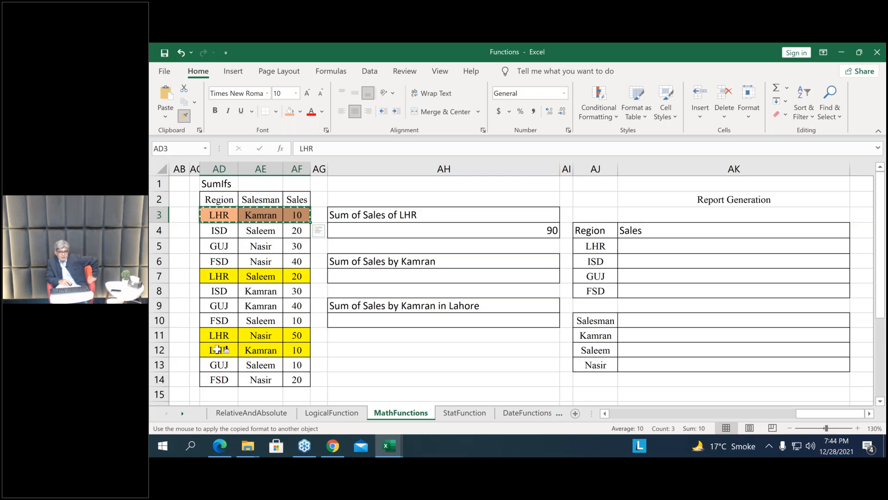
left_click_drag(216, 350, 302, 350)
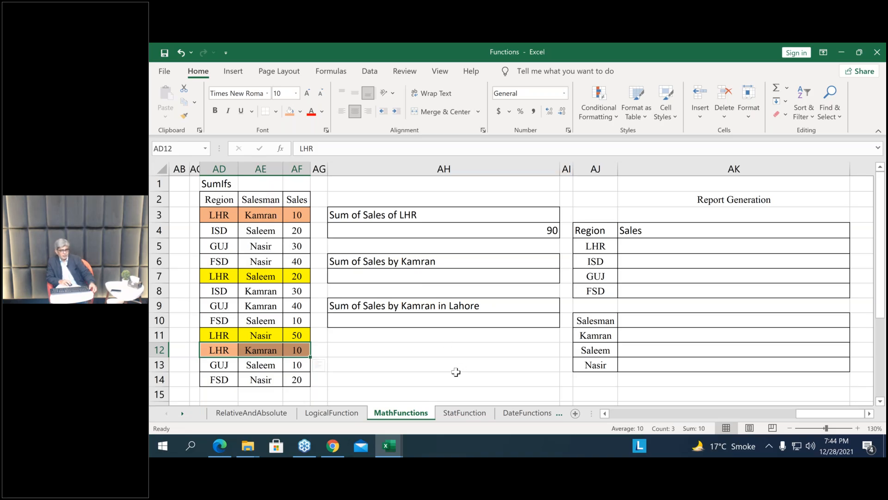
left_click(443, 364)
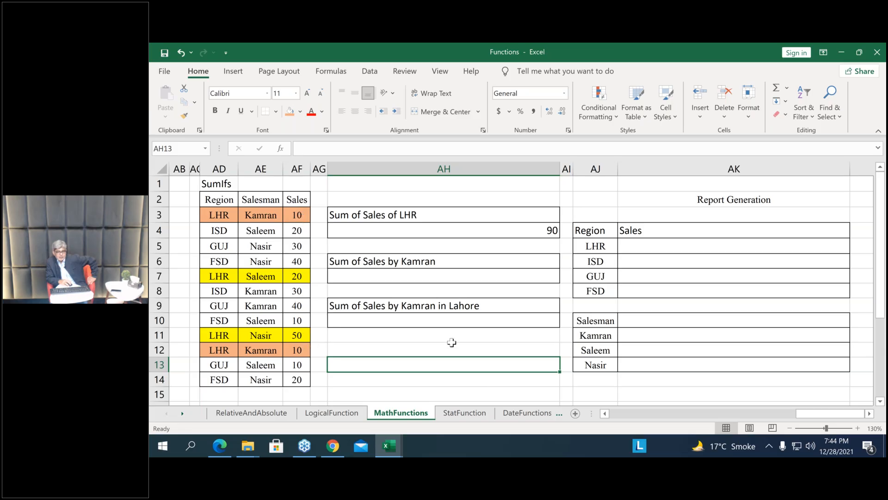
Start a SUMIFS formula in AH10 with the Sales values AF3:AF14 as the sum range
left_click(426, 322)
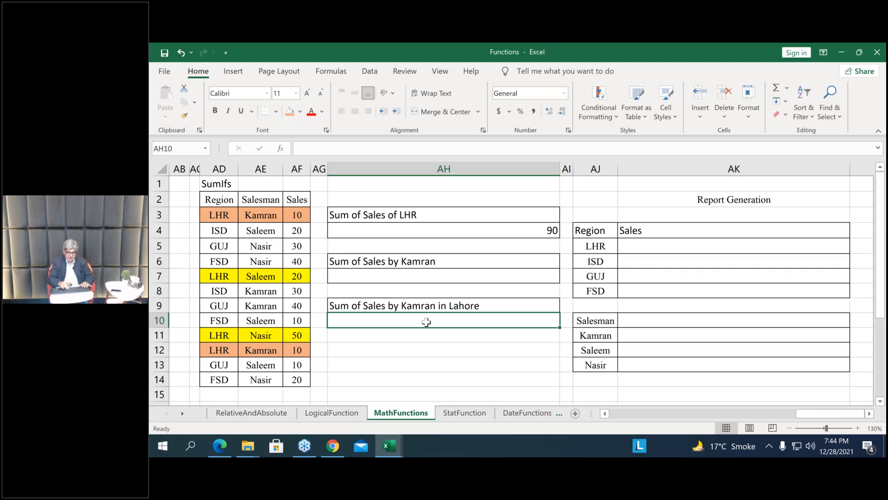
type("=")
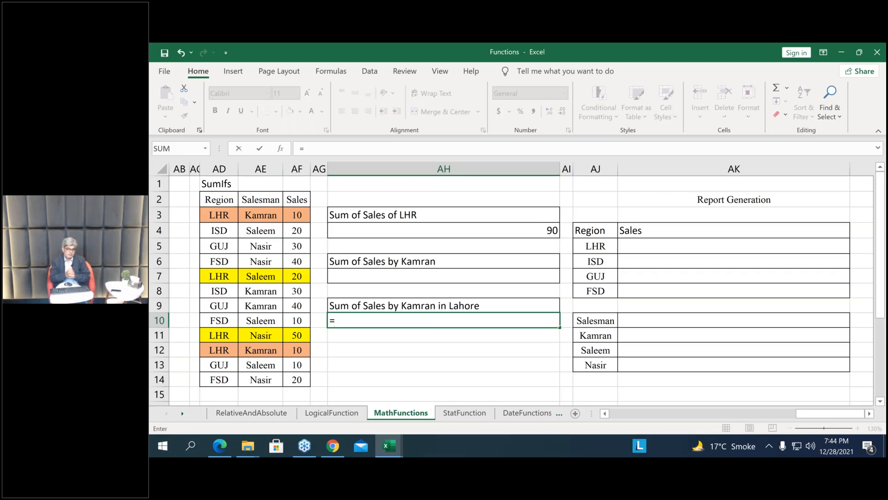
type("sumifs")
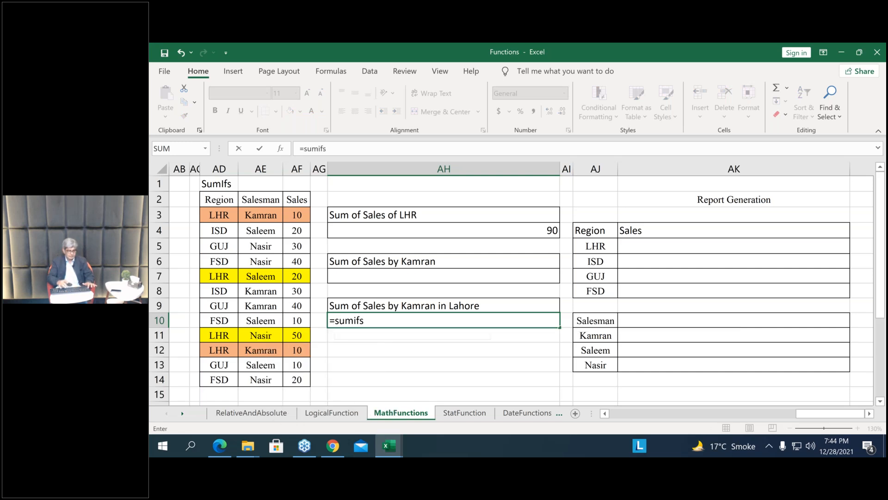
key("Tab")
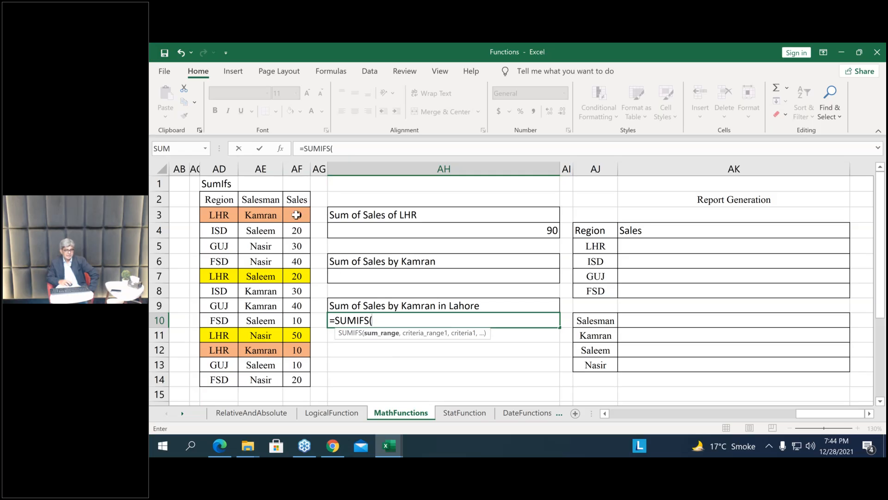
left_click_drag(297, 215, 296, 379)
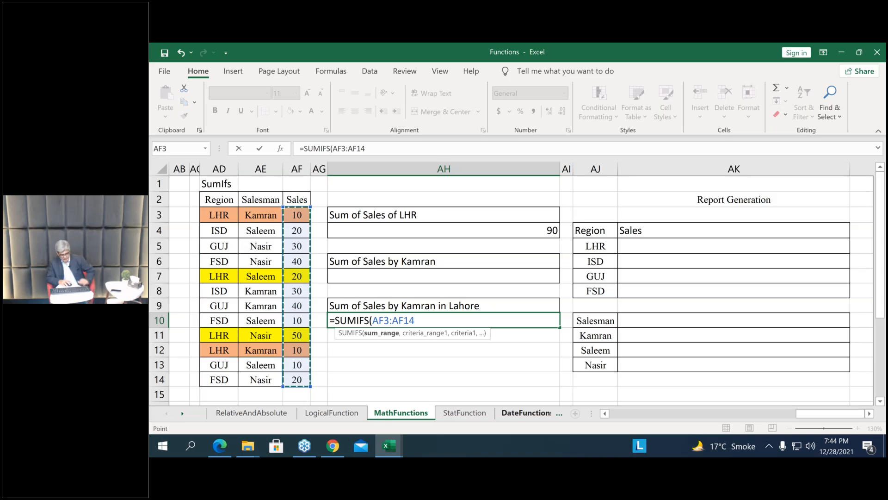
type(",")
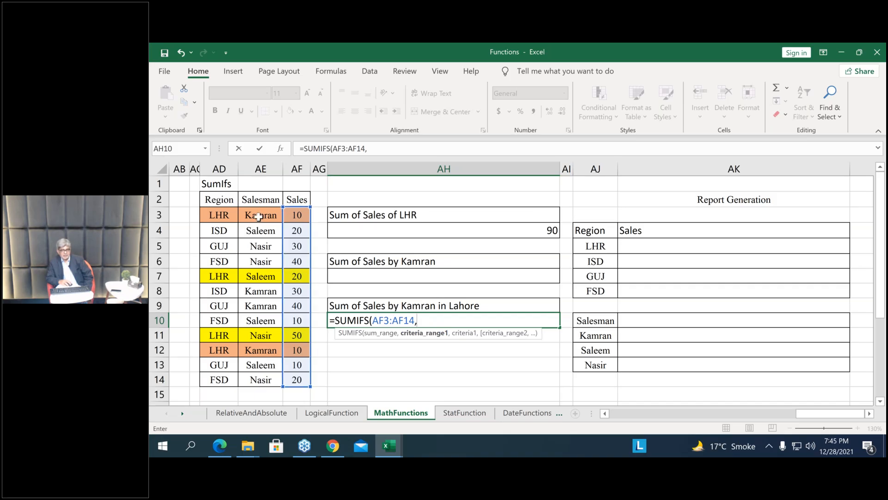
Add the Salesman cells AE3:AE14 as the first criteria range, with the salesman named in AH9 as the criterion
left_click_drag(258, 215, 254, 373)
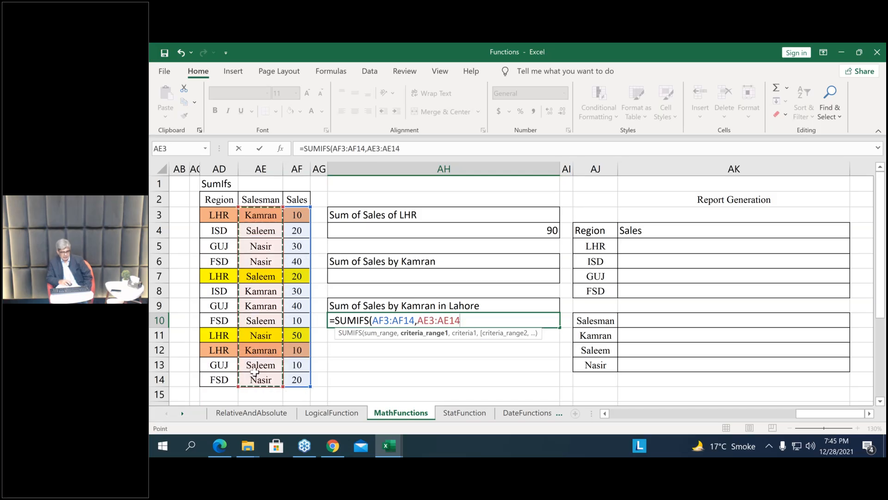
type(",\"")
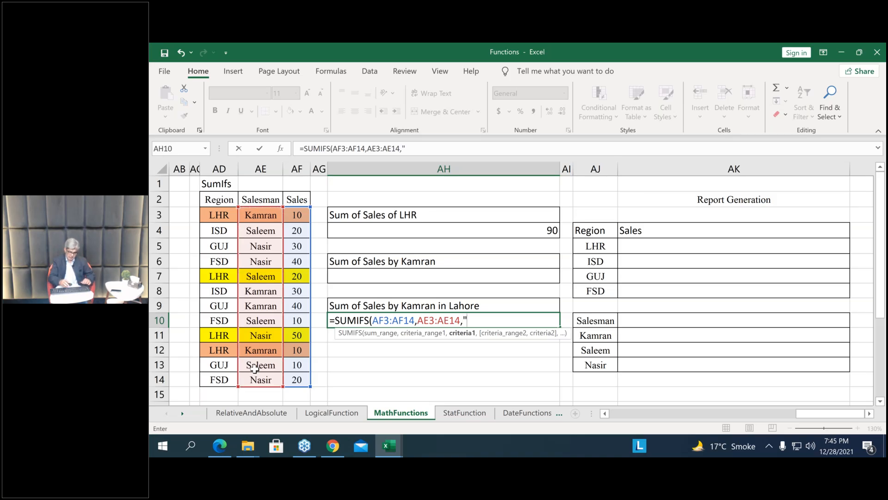
type("Kamran")
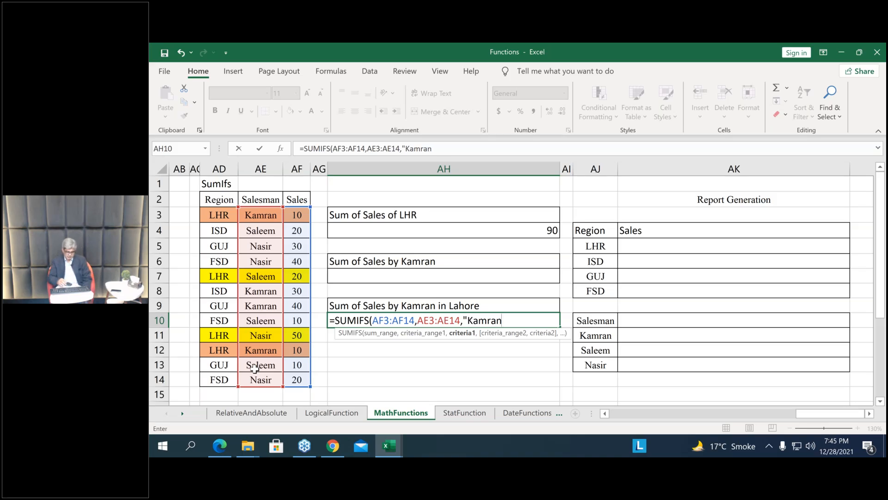
type("\"")
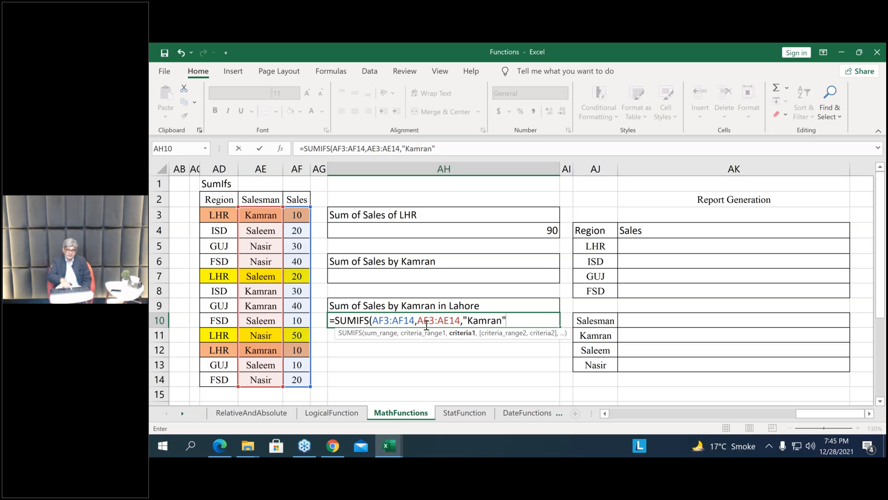
type(")")
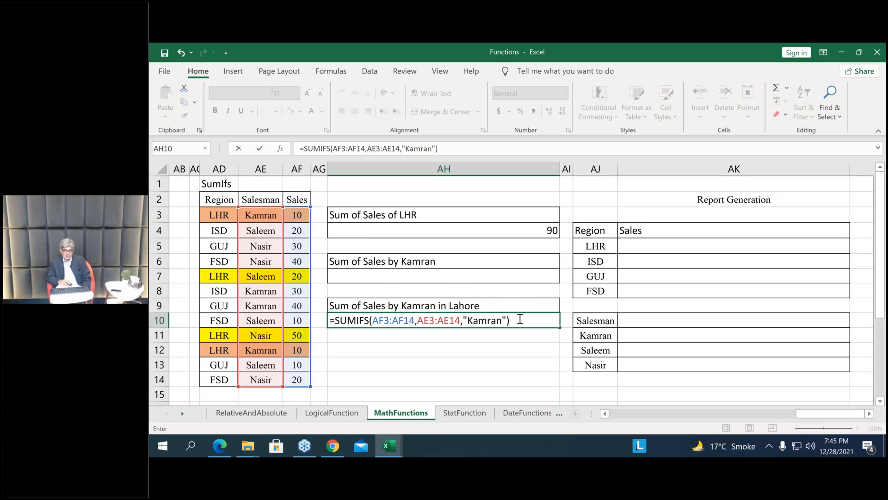
key("BackSpace")
Complete the SUMIFS formula in AH10 with the Region cells AD3:AD14 as second criteria range and "LHR" as criterion
type(",")
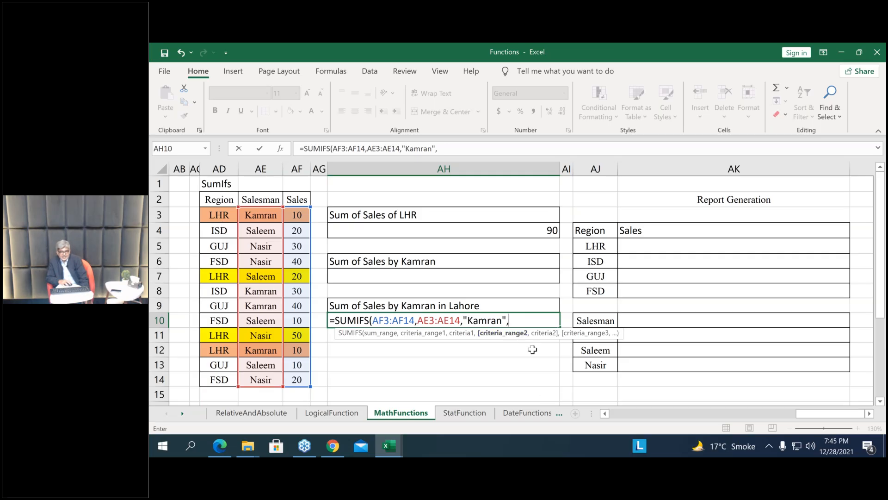
left_click(215, 215)
left_click_drag(214, 230, 231, 379)
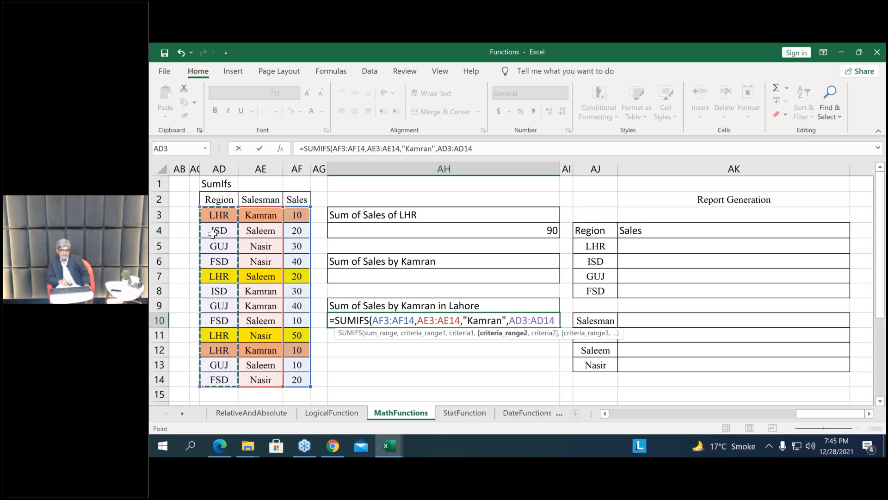
type(",")
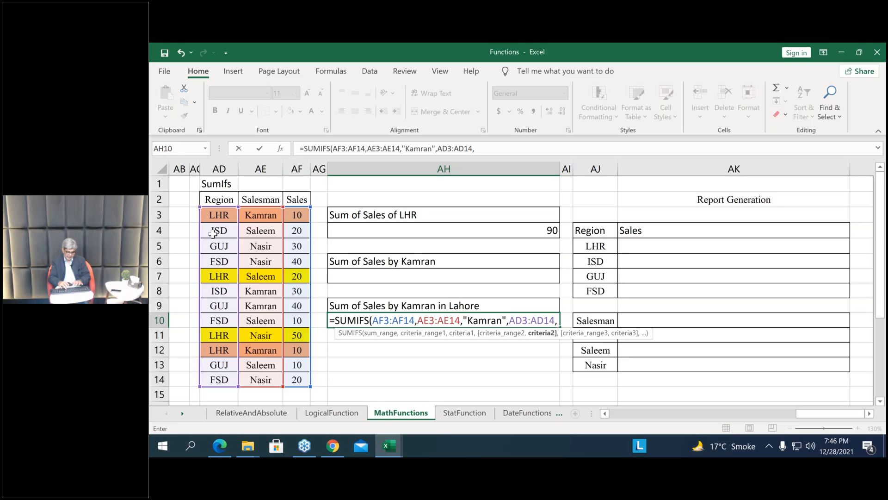
type("\"LHR\"")
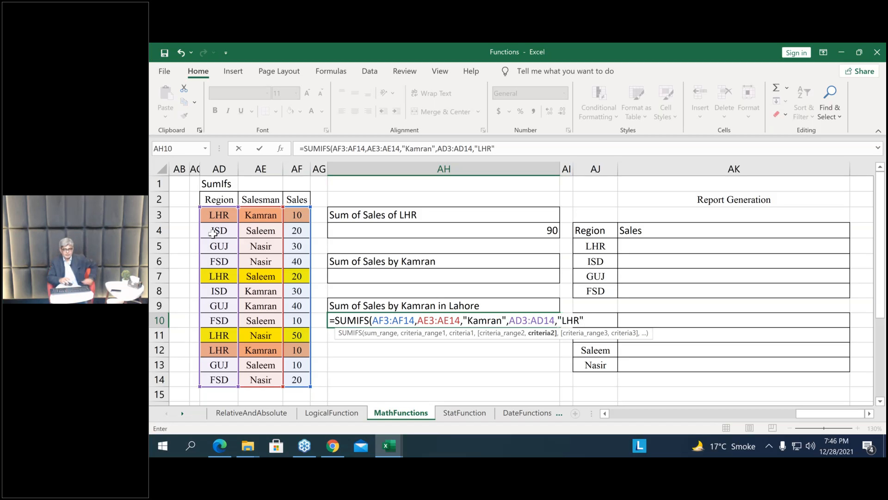
type(")")
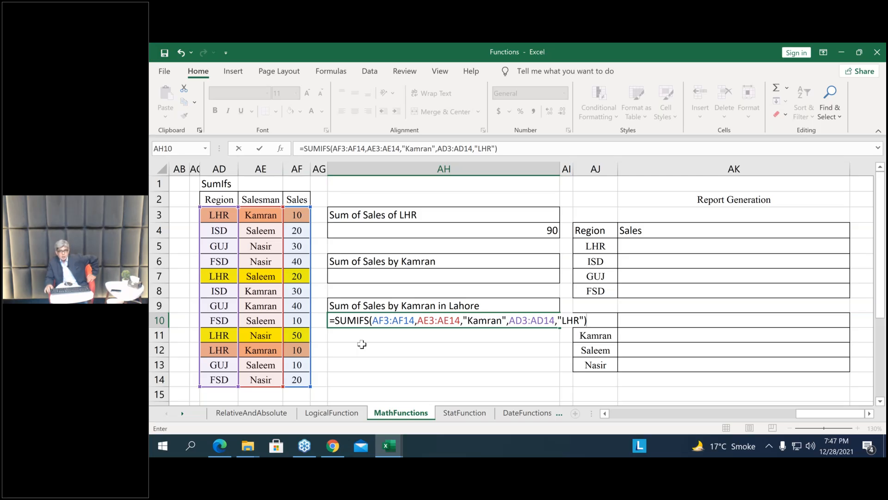
key("Return")
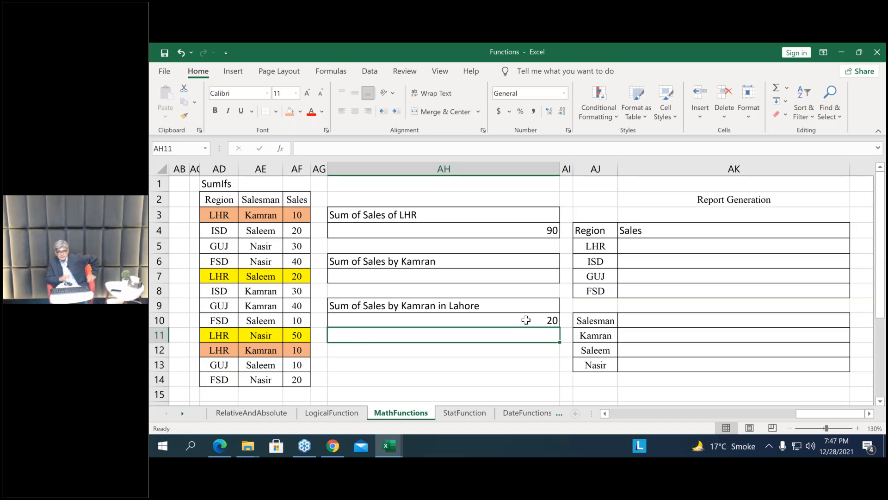
Examine the AH10 formula, the source data AD3:AF14 and the blank report cells AK5:AK8 and AK11:AK13
left_click(526, 320)
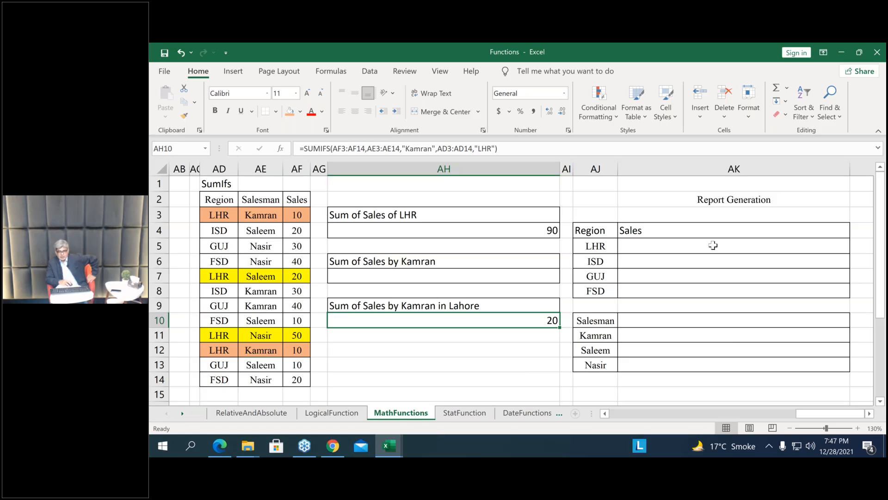
left_click(716, 243)
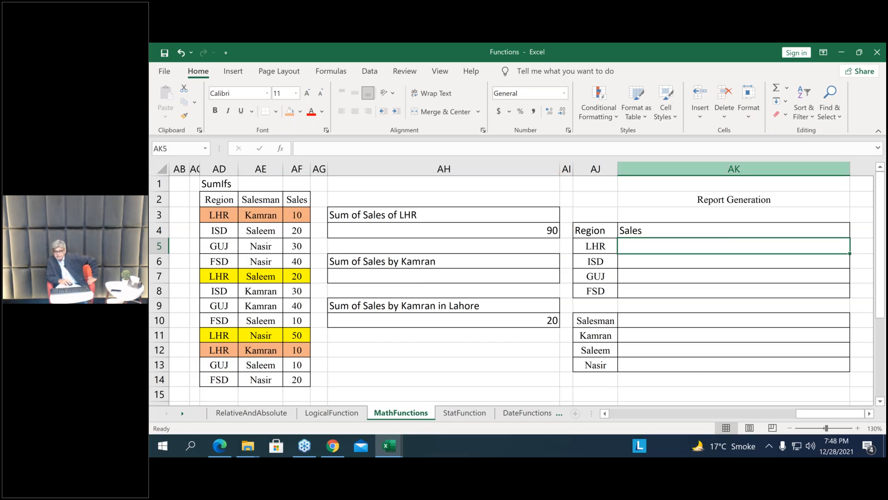
left_click_drag(712, 245, 716, 292)
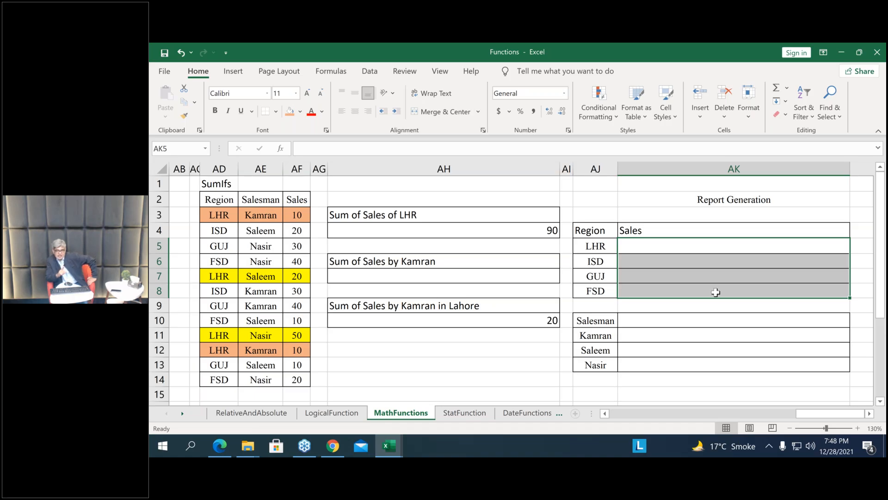
left_click(660, 243)
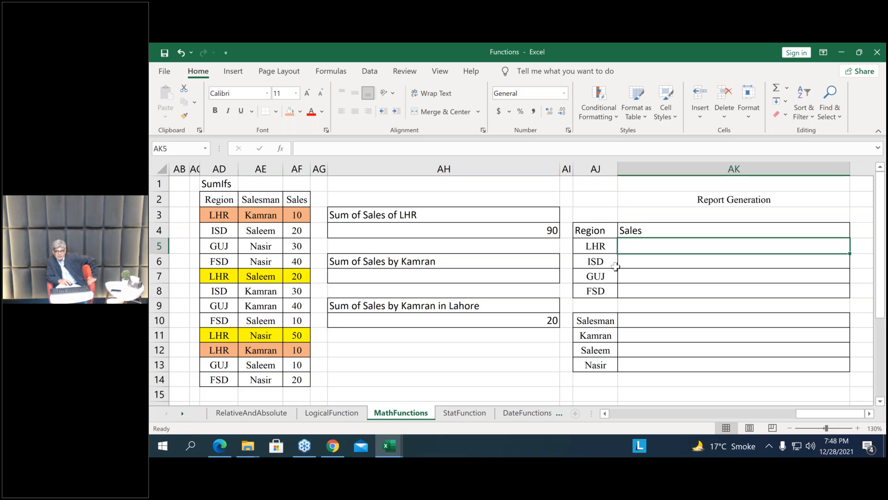
left_click_drag(222, 215, 303, 384)
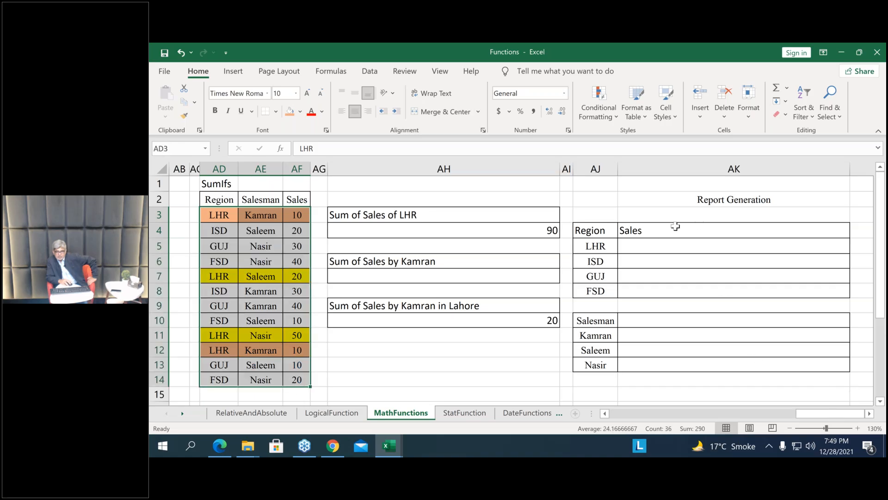
left_click_drag(650, 253, 650, 291)
left_click_drag(650, 340, 649, 365)
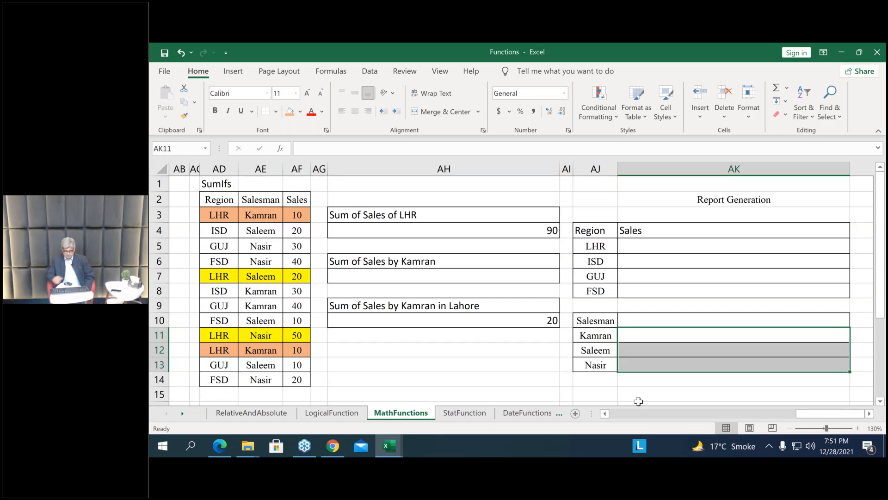
left_click(671, 385)
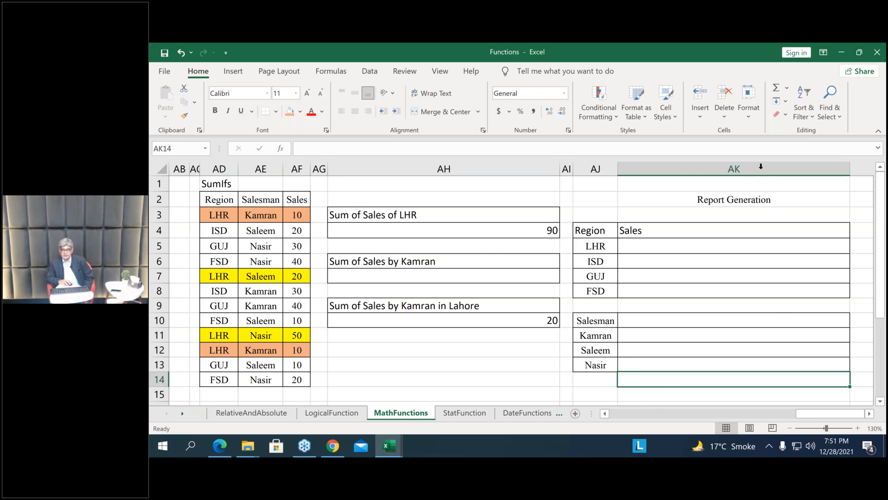
Move the Salesman report table from AJ10:AK13 down two rows to AJ12:AK15
left_click(739, 196)
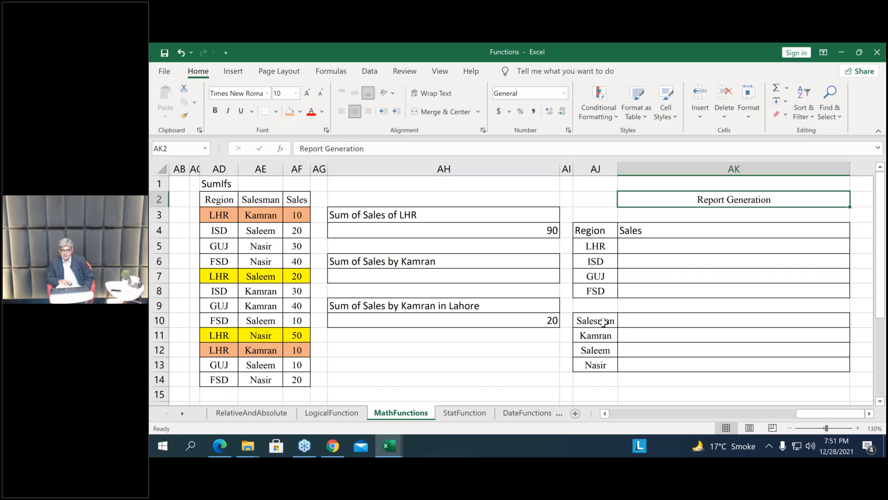
left_click_drag(607, 322, 723, 382)
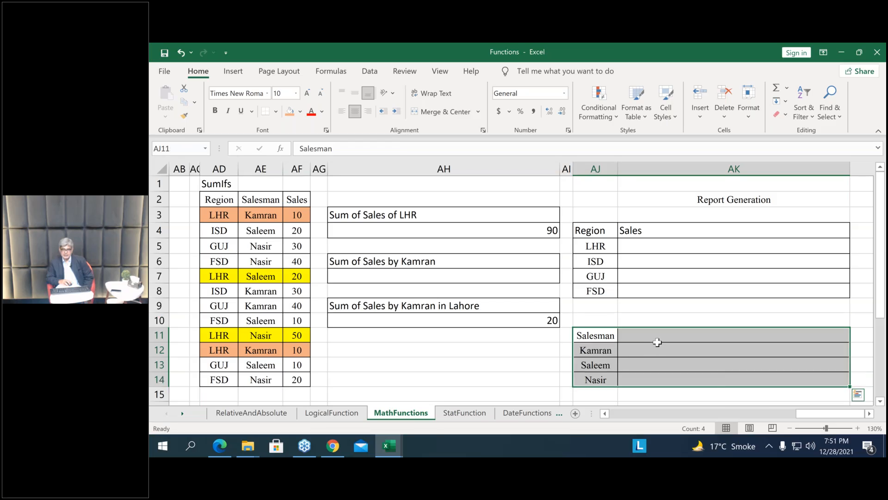
left_click_drag(601, 337, 728, 381)
mouse_move(728, 387)
left_mouse_down()
mouse_move(727, 399)
mouse_move(718, 391)
left_mouse_up()
Move the "Report Generation" heading from AK2 up to AK1
left_click_drag(735, 200, 736, 276)
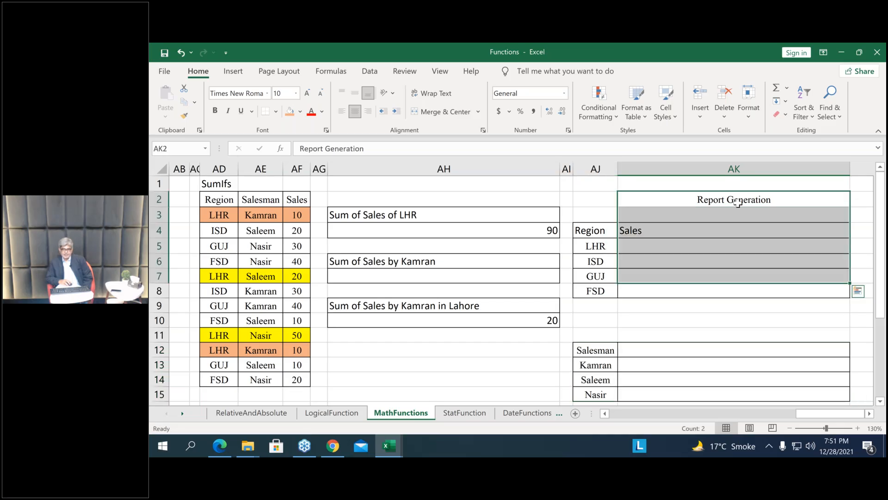
left_click(738, 202)
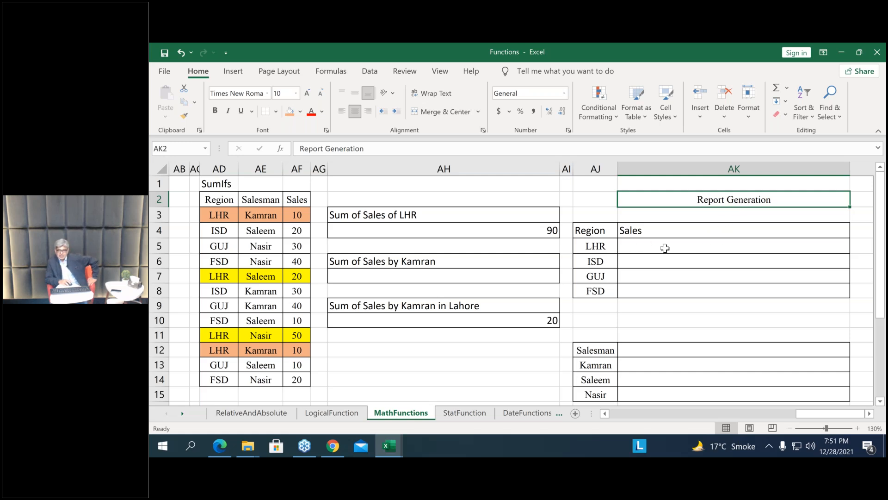
left_click_drag(665, 248, 713, 287)
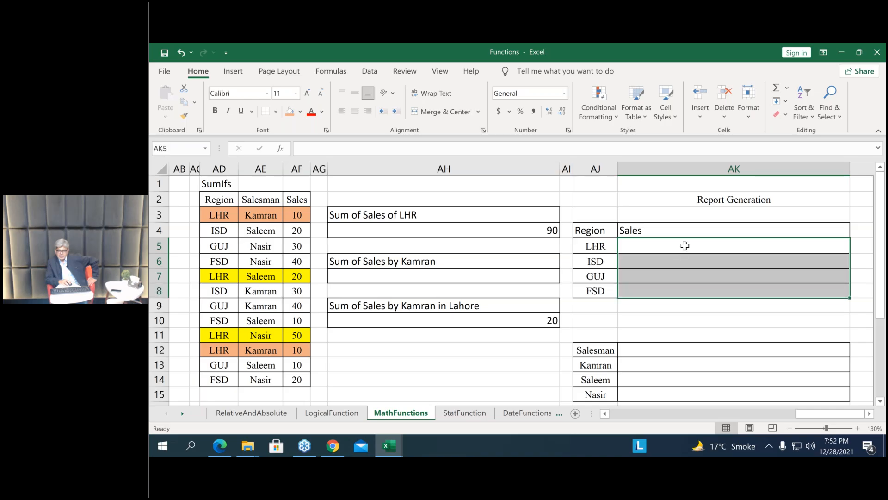
left_click(728, 197)
left_click_drag(729, 196, 734, 184)
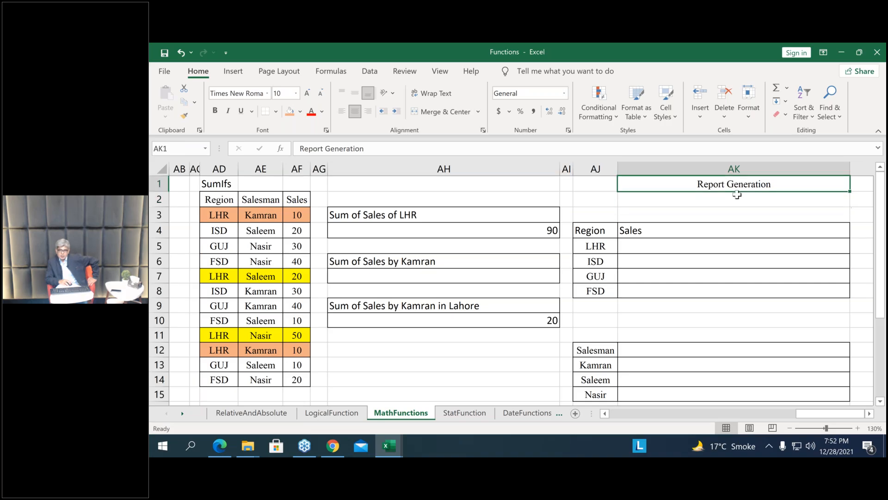
Examine the regions in AJ5:AJ8 and the blank Sales cells AK5:AK8 of the region report
left_click(692, 201)
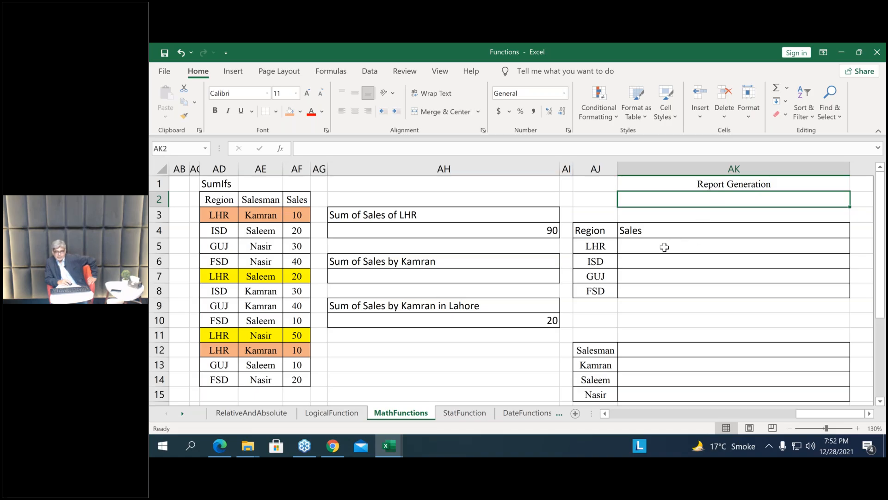
mouse_move(665, 247)
left_mouse_down()
mouse_move(666, 291)
mouse_move(666, 275)
mouse_move(651, 309)
left_mouse_up()
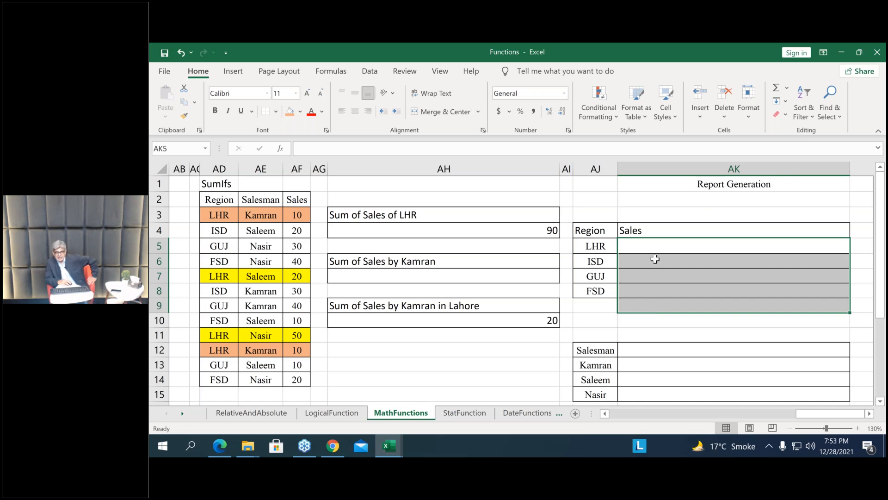
left_click_drag(596, 245, 770, 291)
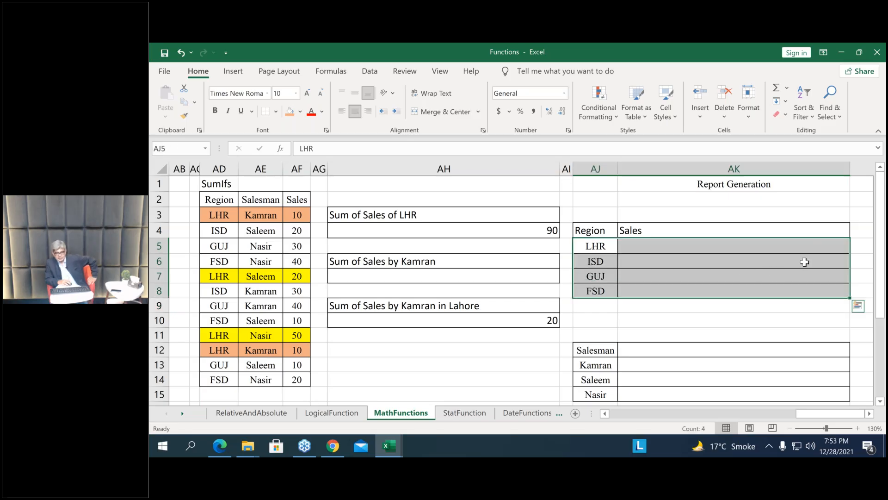
left_click(761, 198)
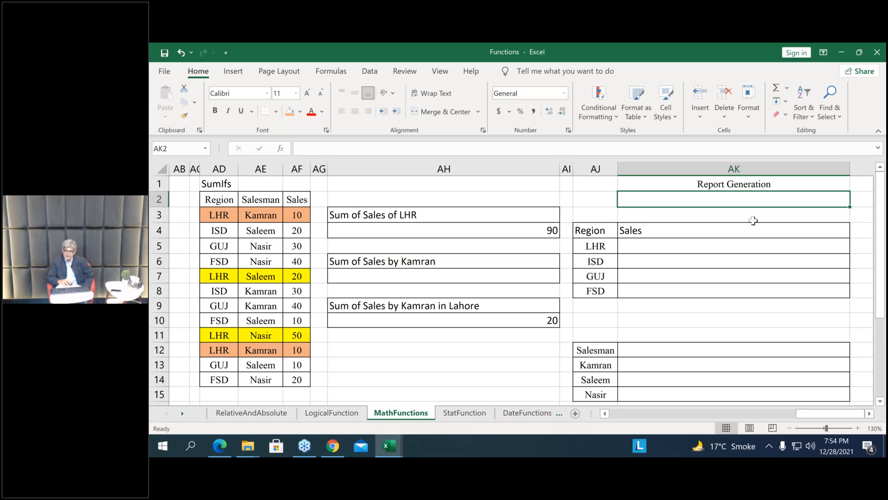
left_click_drag(704, 246, 703, 293)
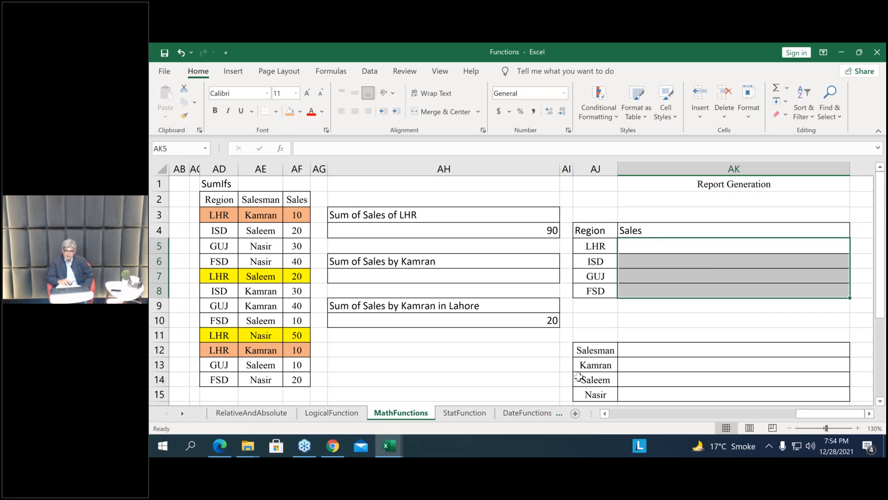
Start a data validation rule on cell AK2 that allows only values from a List
left_click(680, 199)
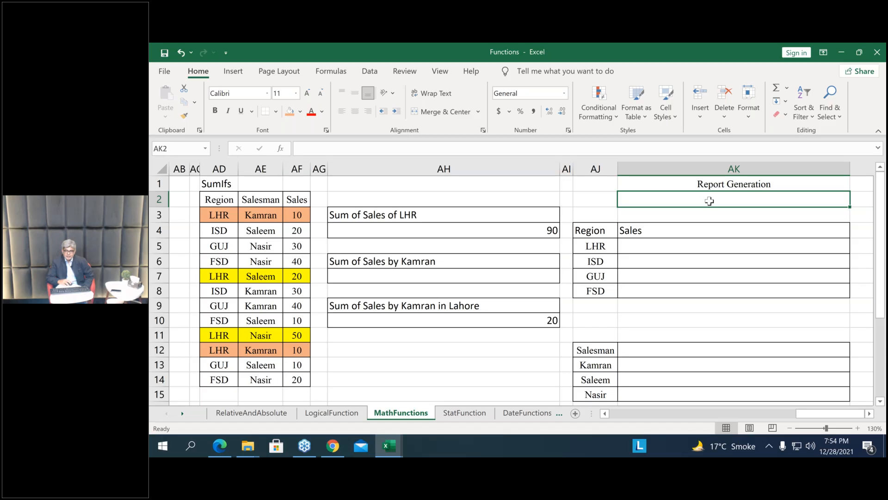
left_click(370, 72)
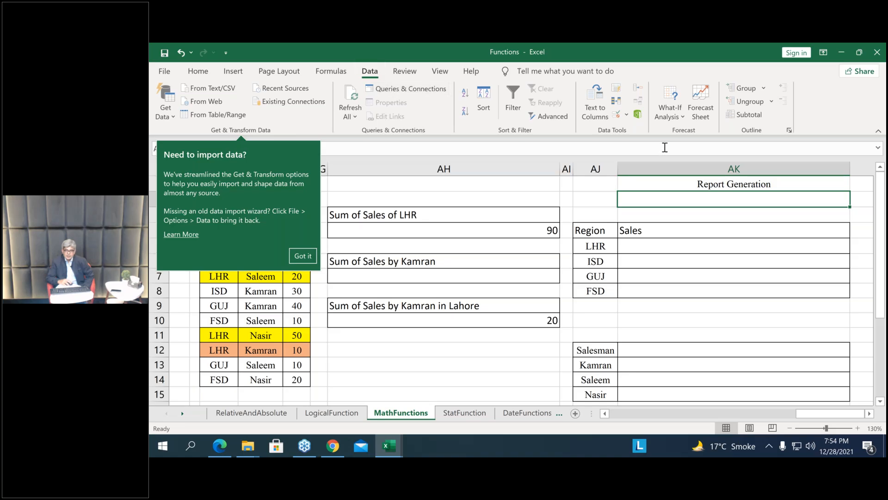
left_click(626, 116)
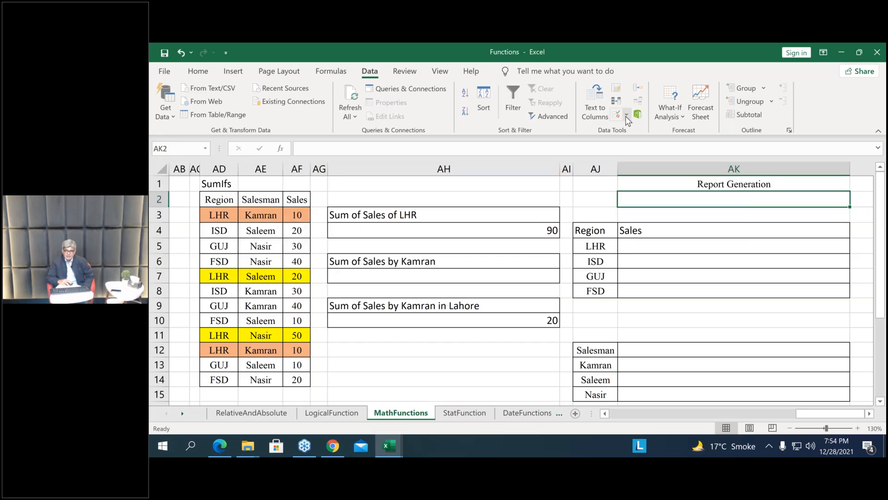
left_click(627, 116)
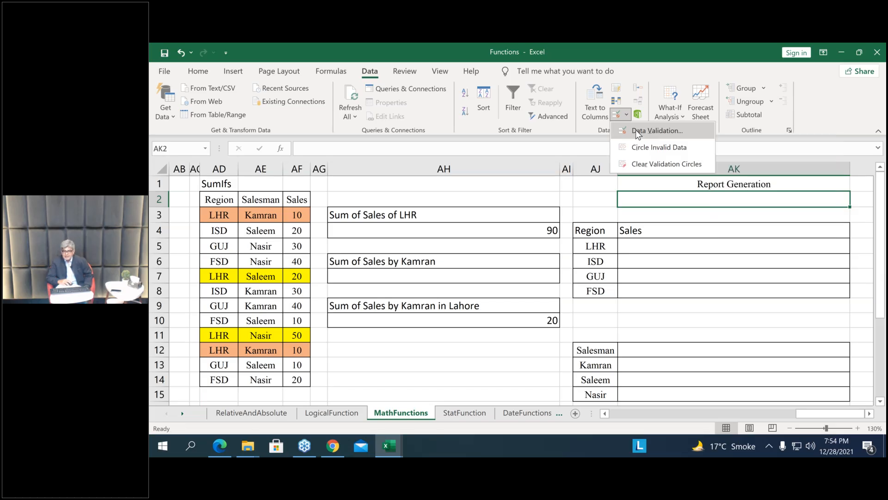
left_click(636, 130)
left_click_drag(520, 132, 342, 117)
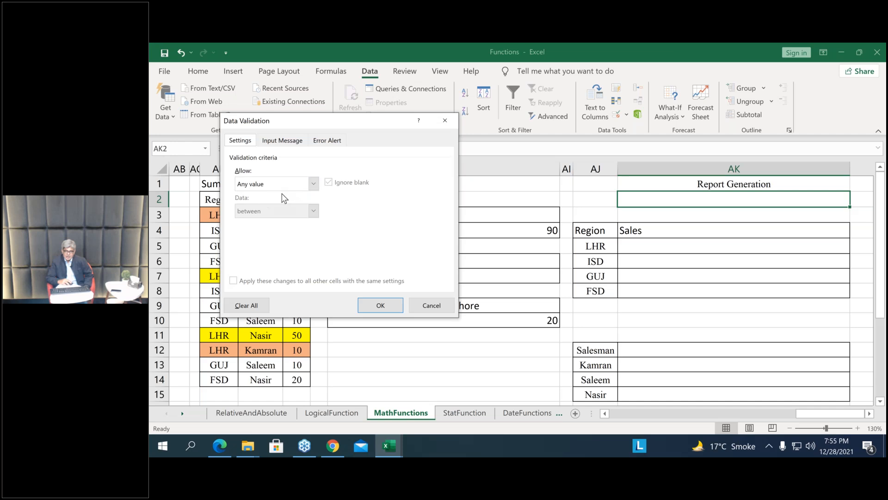
left_click(314, 184)
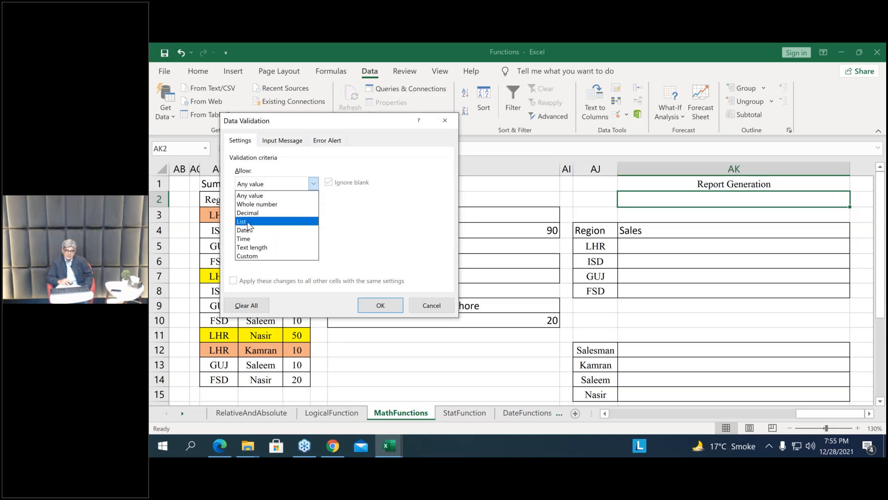
left_click(249, 222)
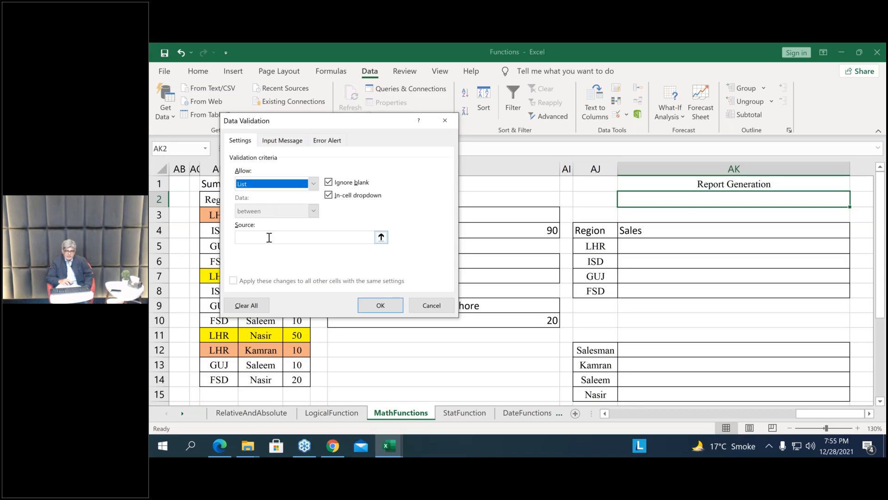
Set the list source to the salesman names in AJ13:AJ15 and apply the validation to AK2
left_click(382, 238)
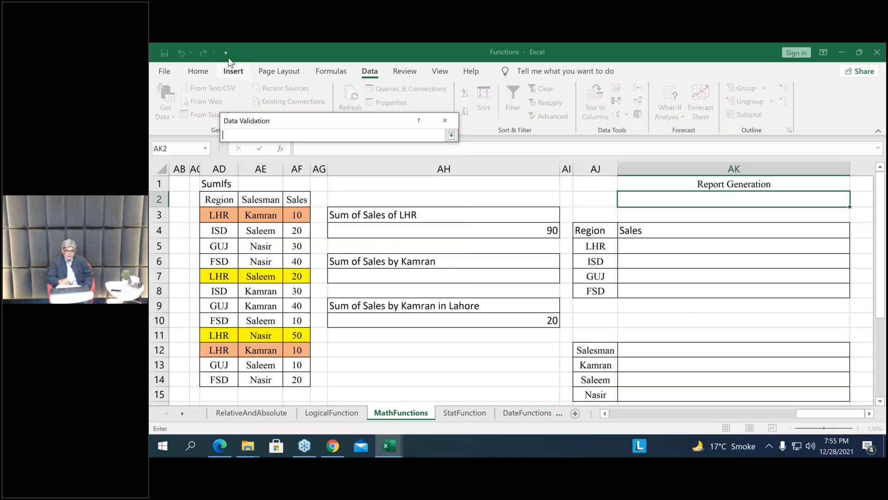
left_click_drag(331, 132, 382, 145)
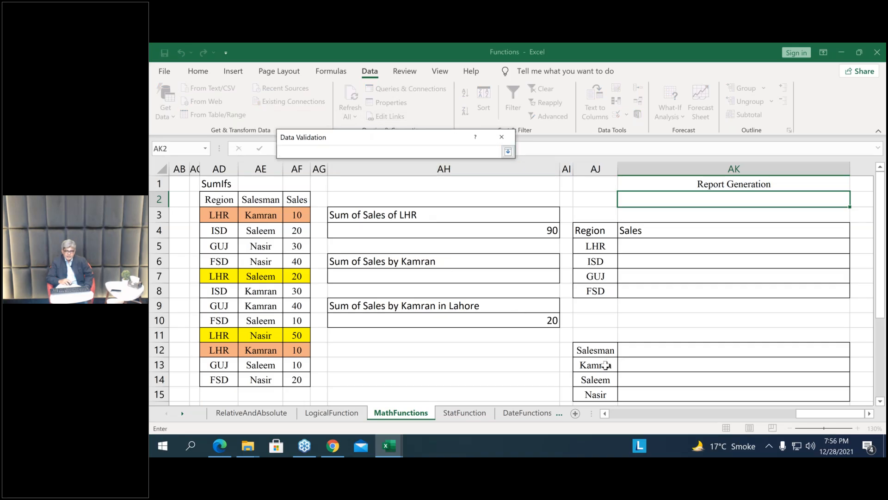
left_click_drag(606, 365, 599, 394)
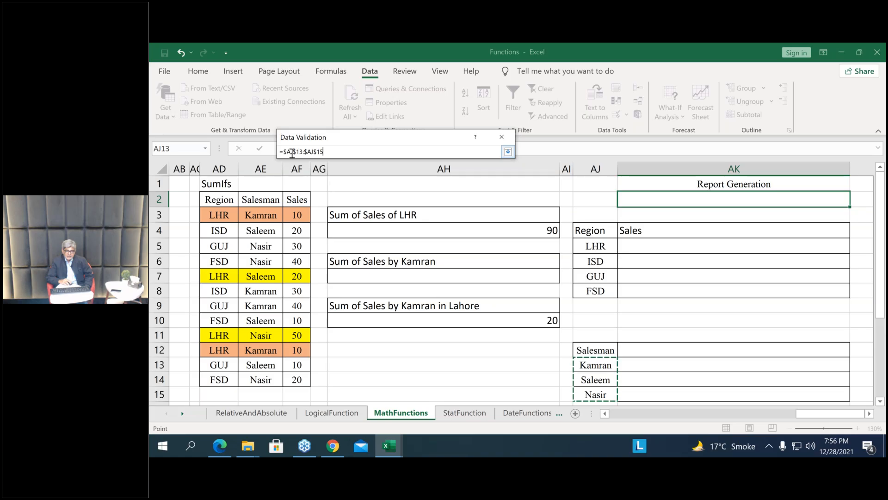
left_click(508, 152)
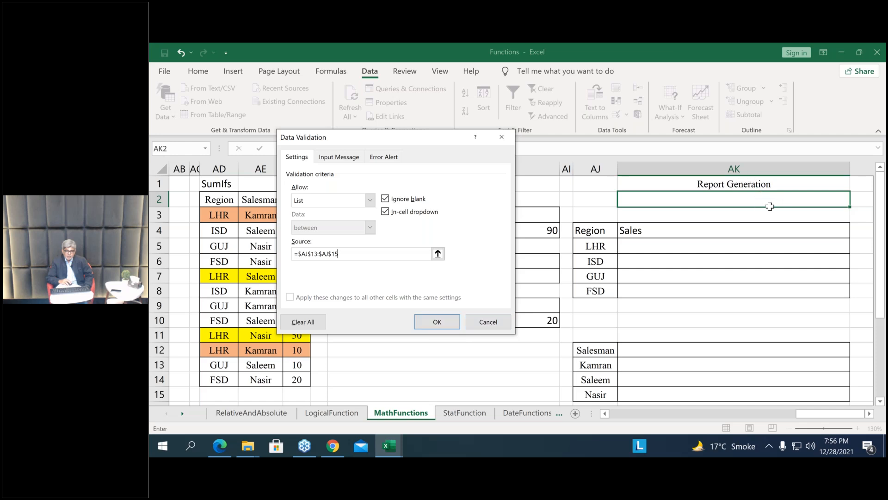
left_click(447, 323)
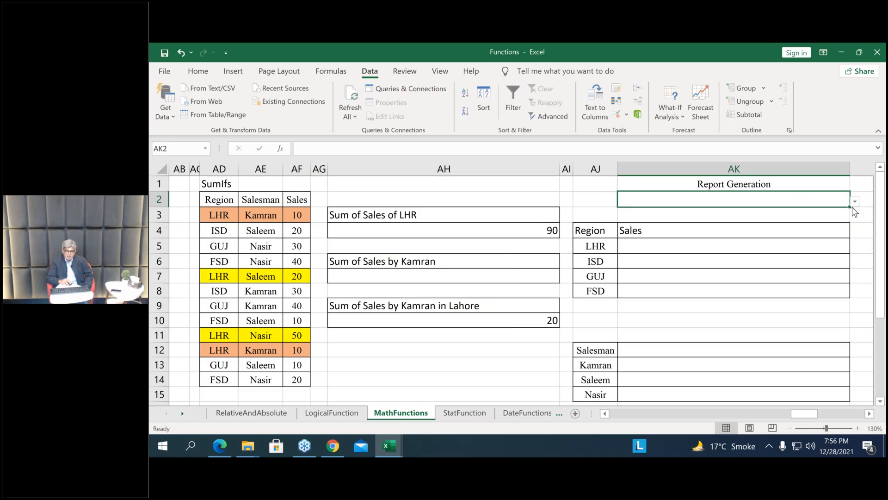
Try the AK2 dropdown by choosing the first, second and third salesman in turn
left_click(855, 202)
left_click(784, 213)
left_click(856, 202)
left_click(823, 223)
left_click(856, 203)
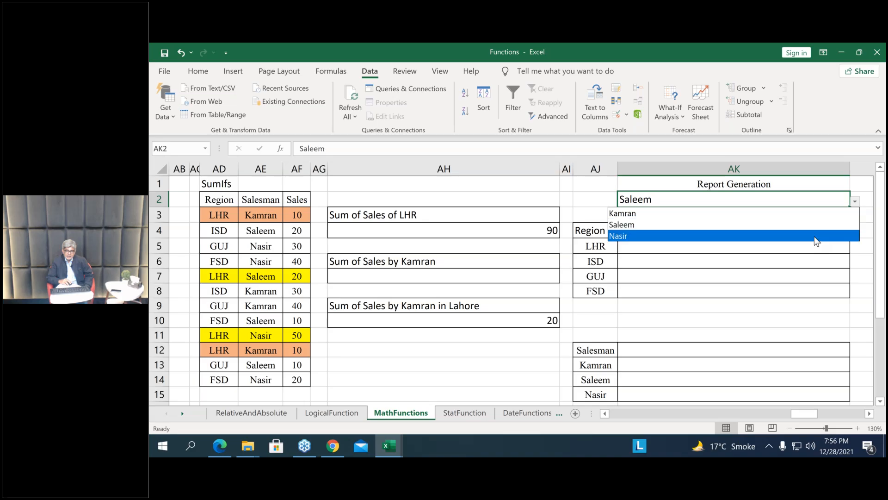
left_click(814, 235)
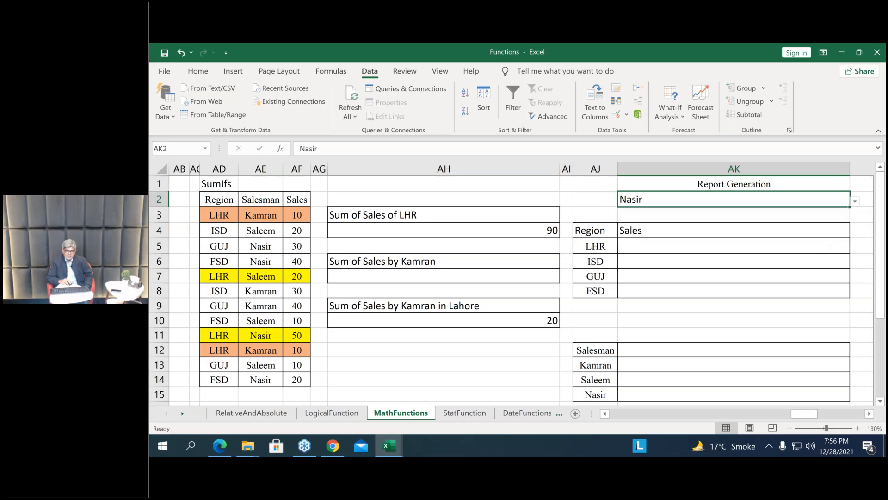
Choose the second listed salesman in the AK2 dropdown for the region report
left_click(662, 247)
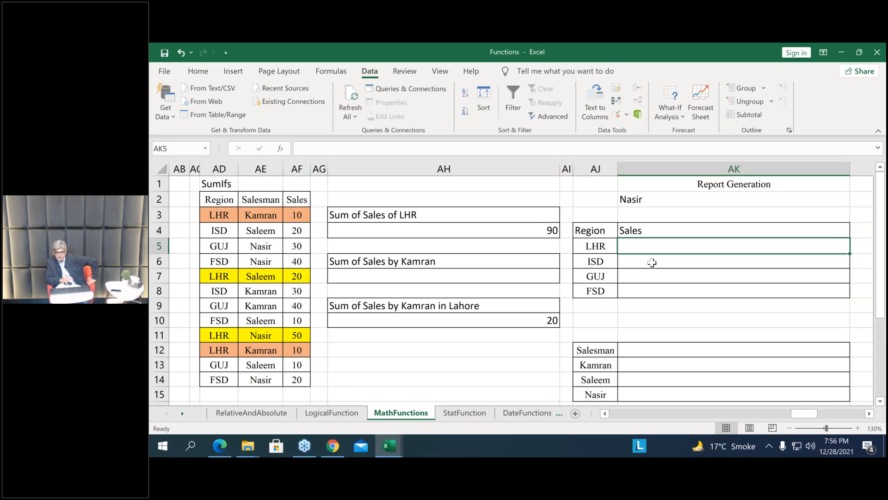
left_click_drag(662, 249, 674, 293)
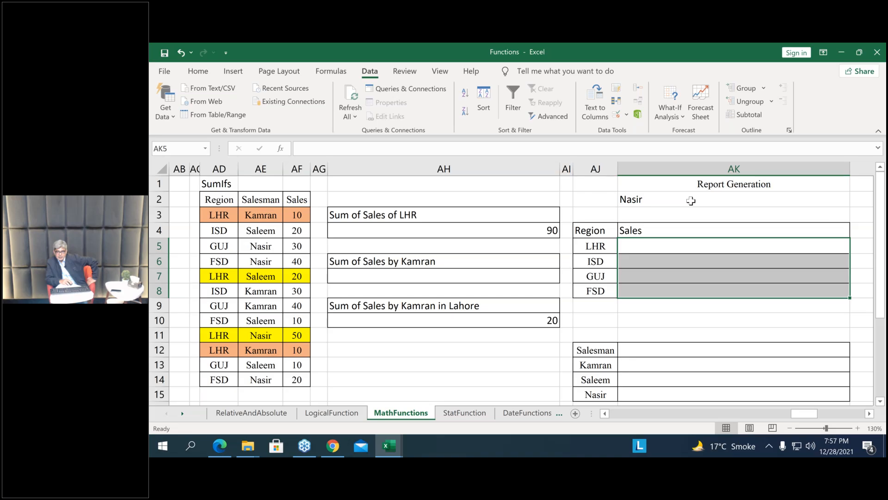
left_click(694, 199)
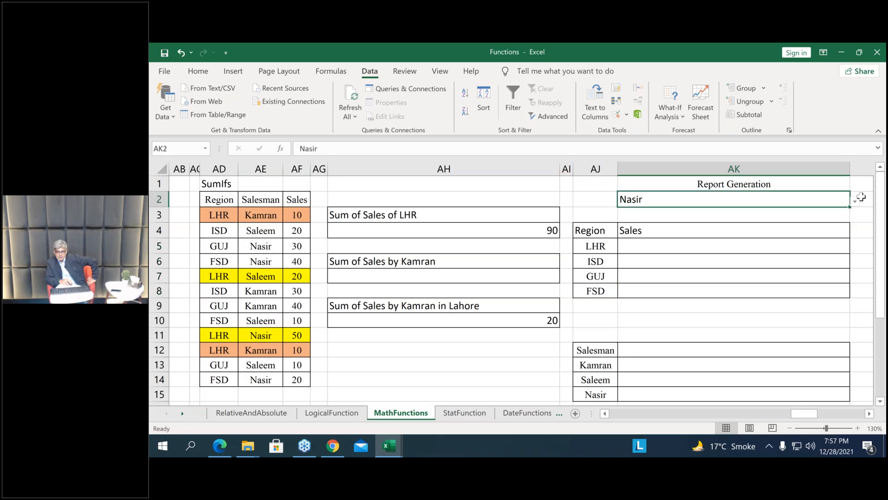
left_click(855, 201)
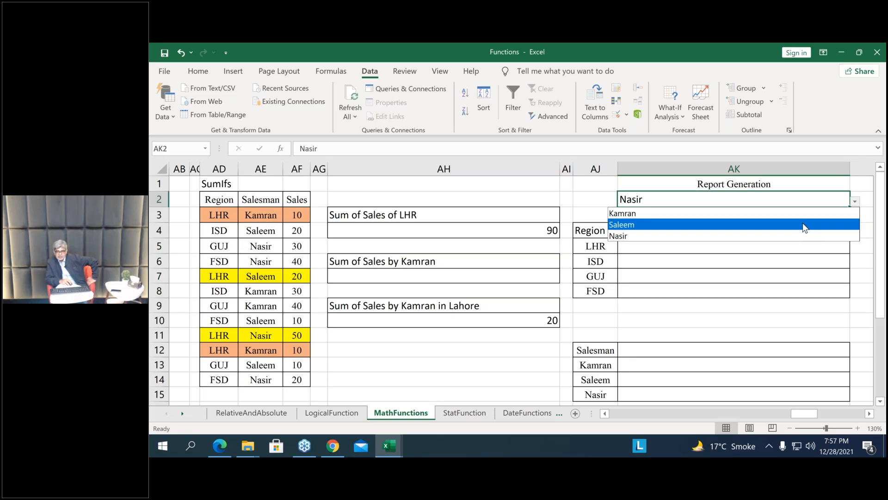
left_click(803, 224)
Examine the blank Sales cells AK5:AK8 in relation to the salesman chosen in AK2
left_click_drag(705, 252, 706, 306)
left_click_drag(713, 245, 713, 293)
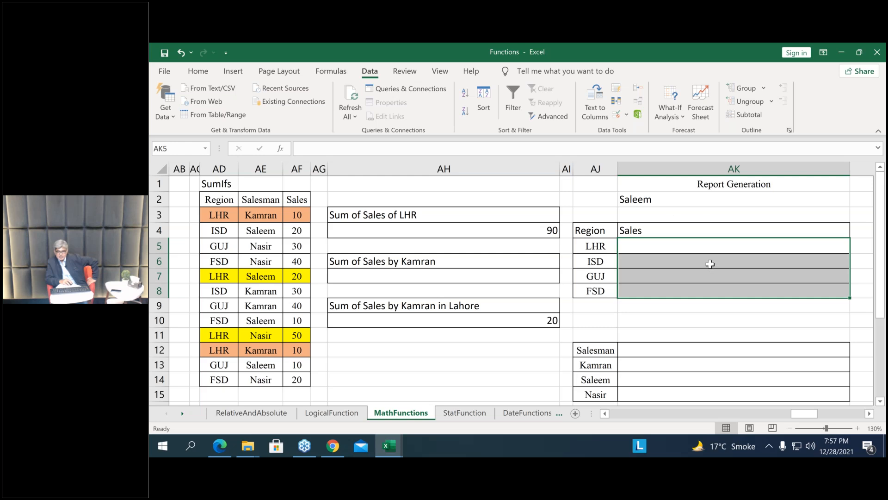
left_click(711, 245)
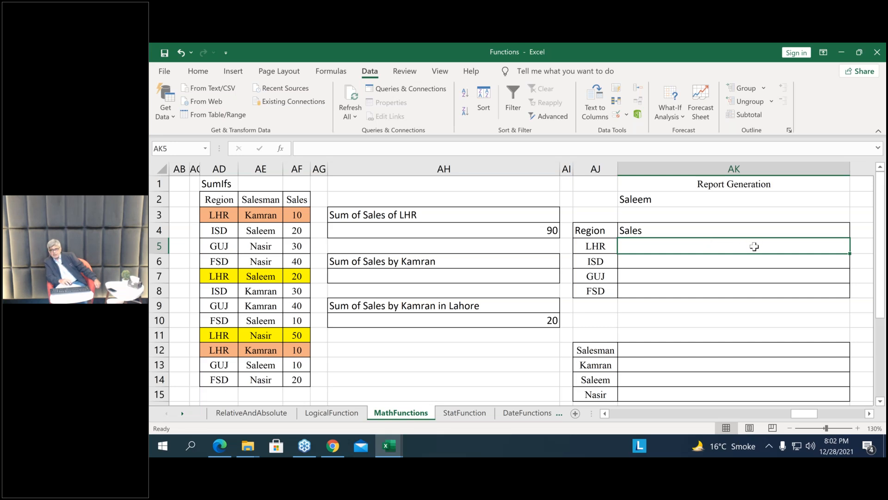
left_click_drag(755, 267, 754, 291)
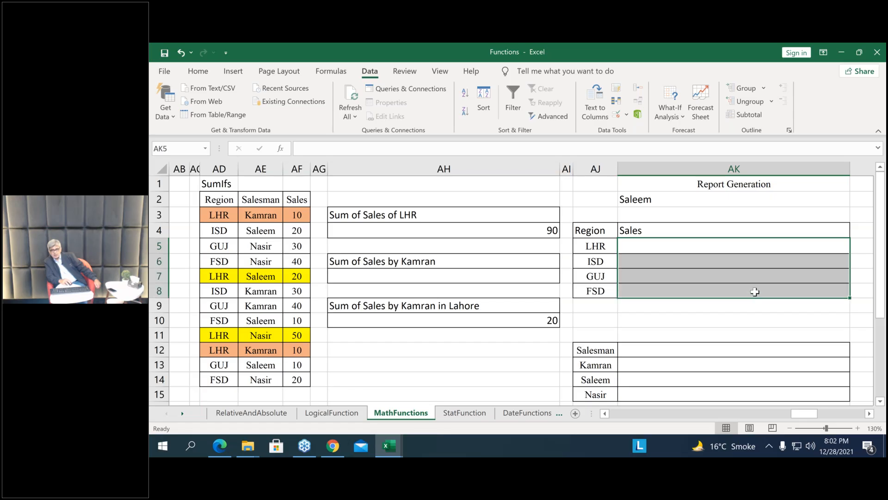
left_click(734, 247)
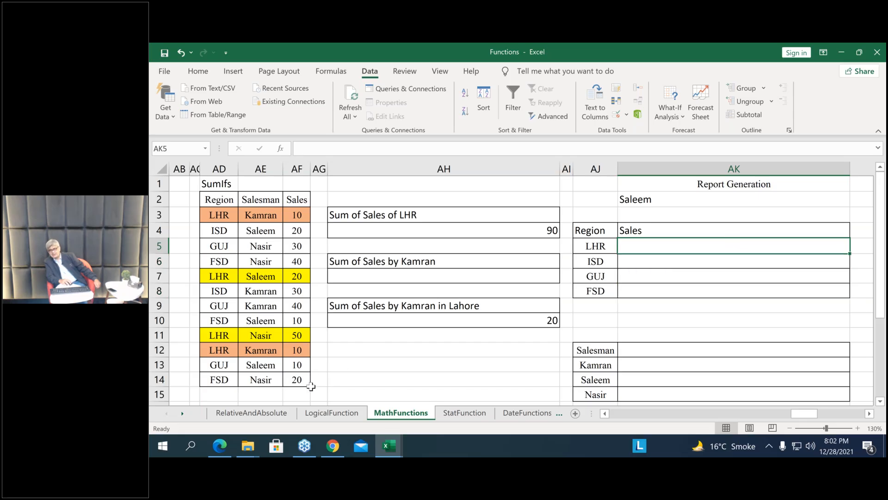
Switch to the LogicalFunction sheet and read the comment on the IncrementRate header in L6
left_click(331, 413)
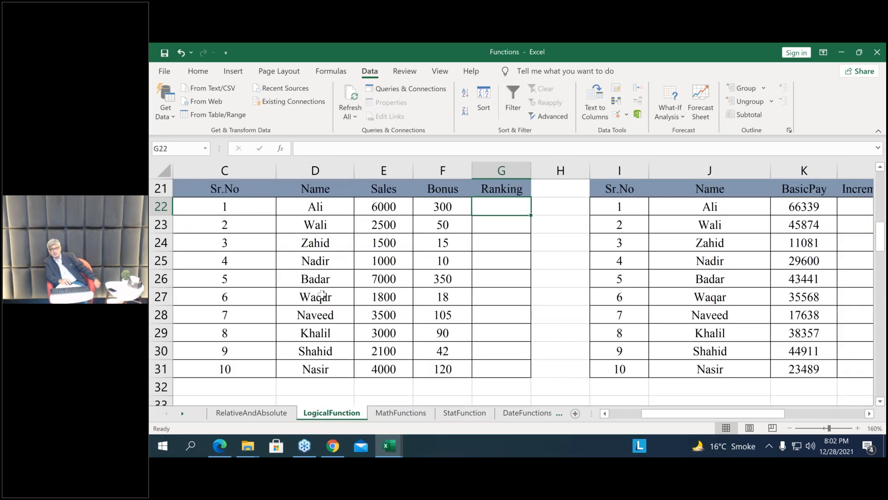
scroll(420, 292, "up", 3)
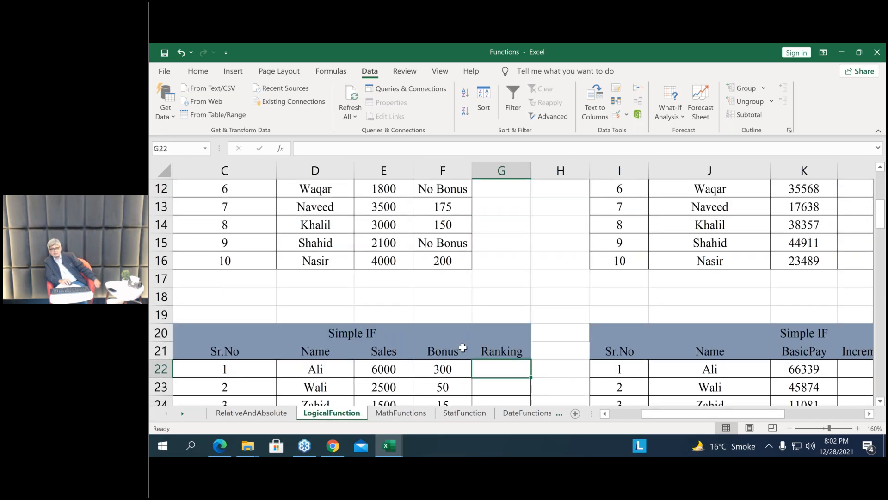
scroll(463, 347, "up", 4)
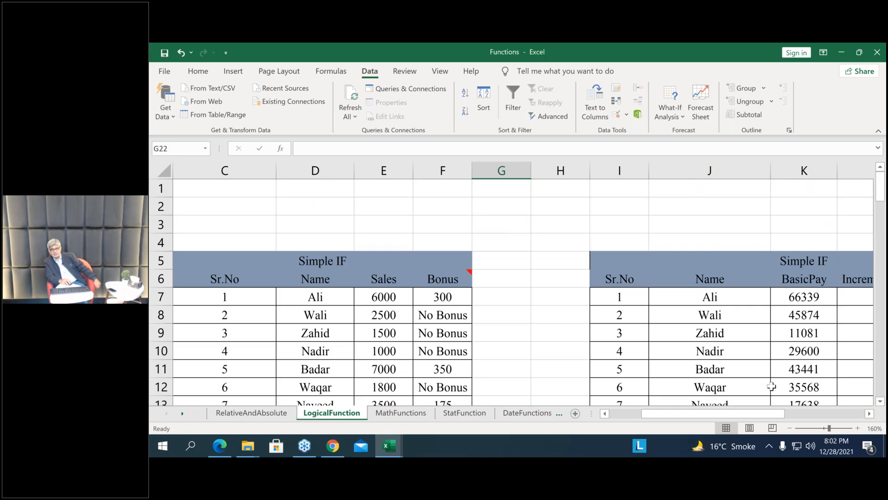
left_click(870, 413)
left_click(870, 413)
left_click(870, 413)
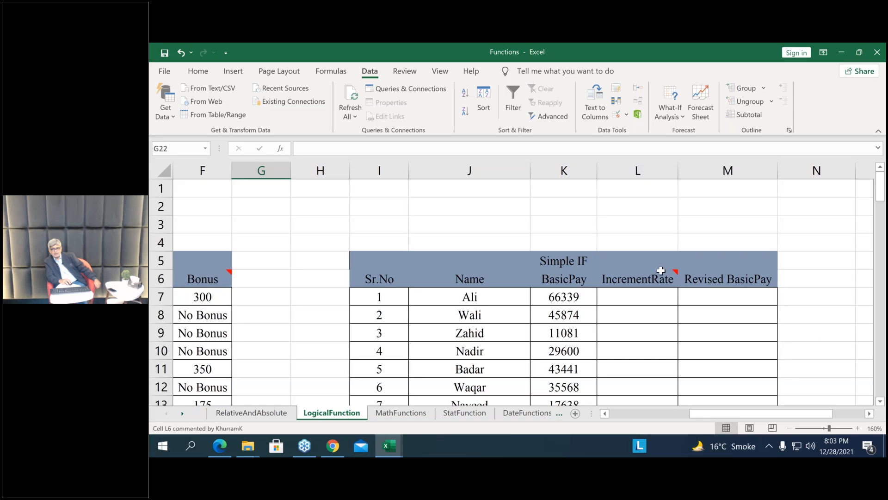
mouse_move(661, 273)
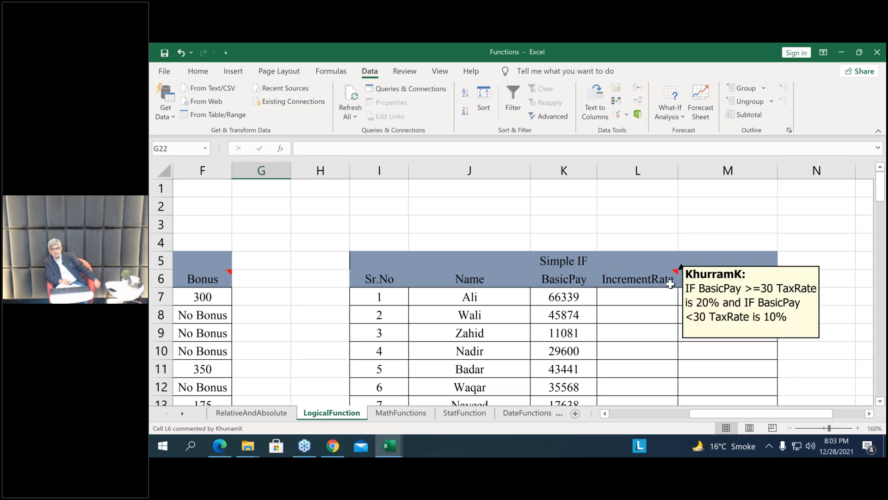
Examine the blank IncrementRate and Revised BasicPay cells in the upper Simple IF table, starting at L7
left_click(633, 296)
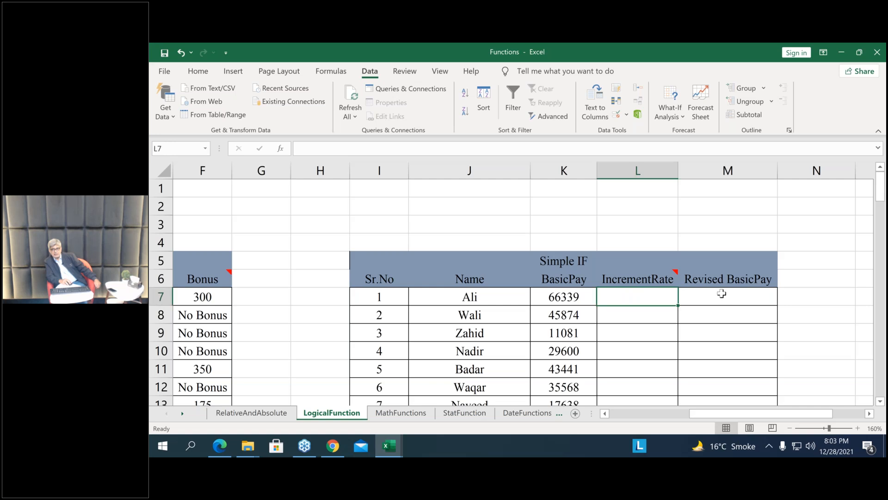
left_click(722, 294)
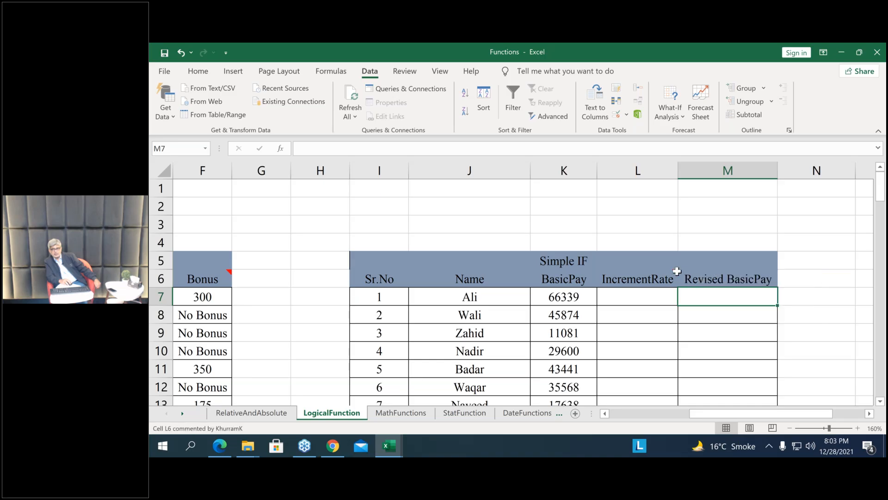
left_click(672, 277)
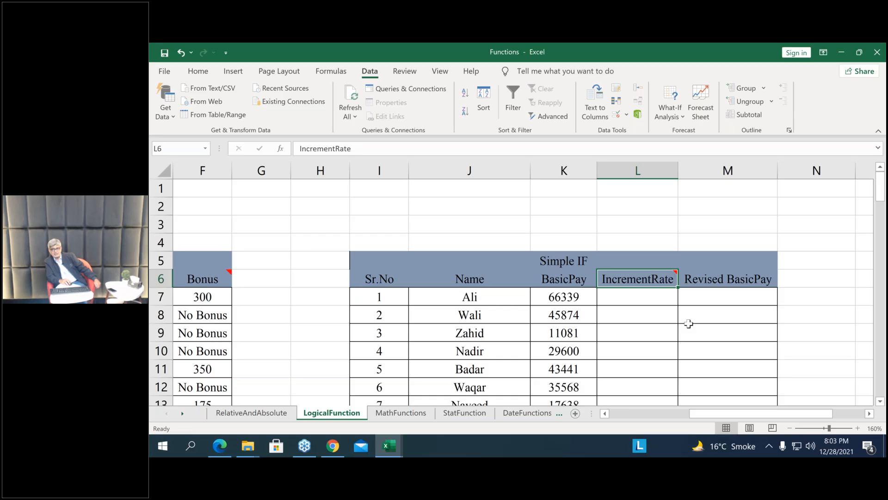
scroll(654, 311, "down", 2)
scroll(656, 311, "up", 2)
left_click_drag(665, 301, 704, 369)
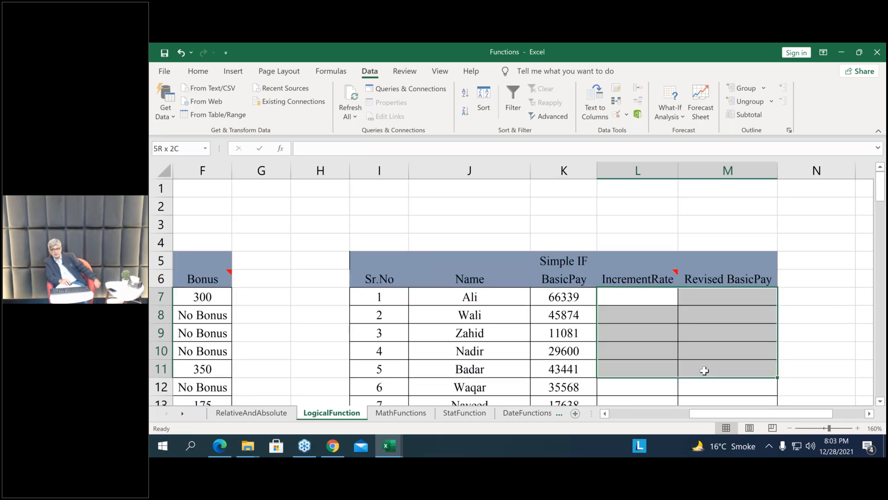
Examine the blank Ranking cells G22:G25 and the IncrementRate and Revised BasicPay cells L22:M25 in the lower tables
scroll(667, 321, "down", 3)
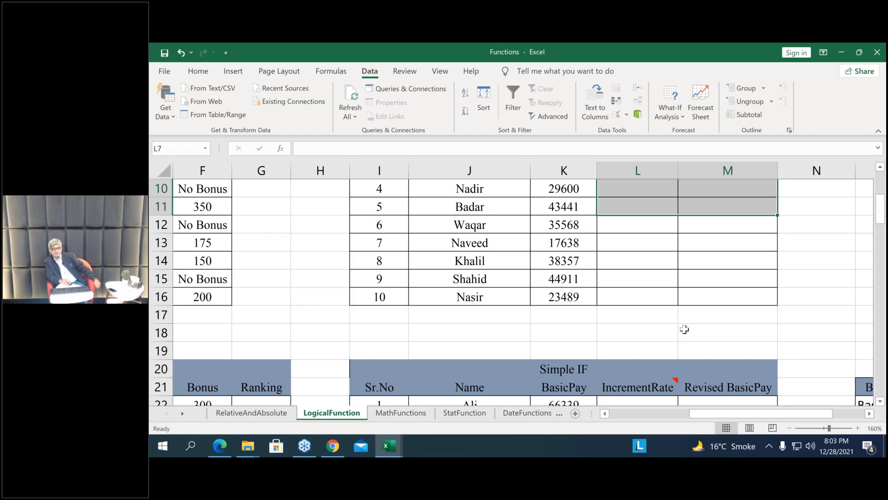
scroll(684, 329, "down", 2)
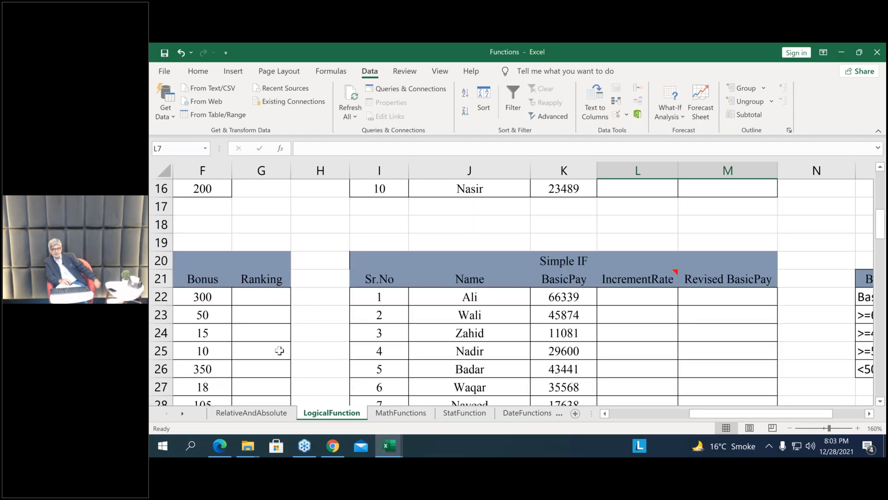
left_click_drag(261, 296, 279, 352)
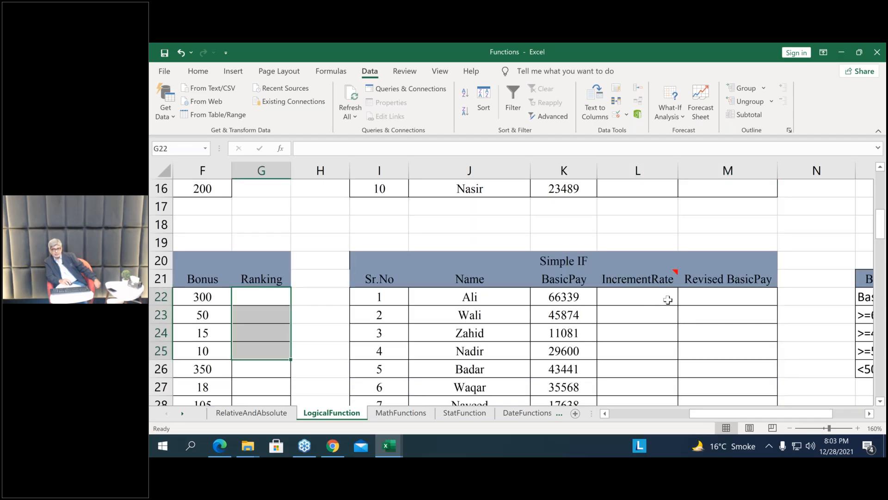
left_click_drag(668, 300, 723, 350)
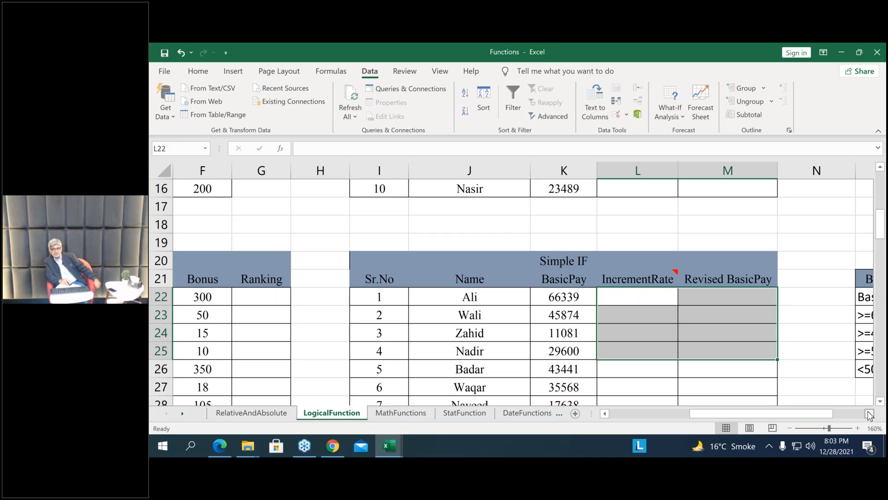
Examine the BasicPay Category rate table in O21:P26 on LogicalFunction and return to the MathFunctions sheet
left_click(870, 414)
left_click(870, 414)
left_click(870, 414)
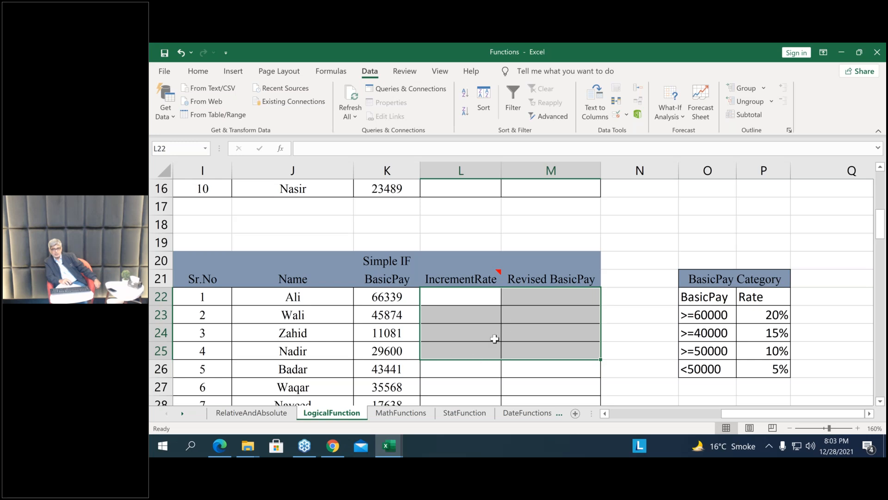
left_click(401, 414)
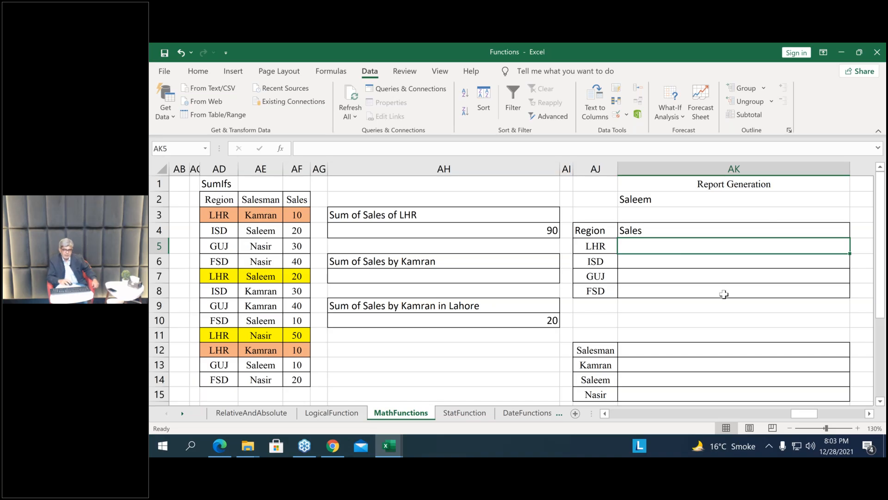
Switch to the open LookupAndRefFunction workbook
left_click(424, 454)
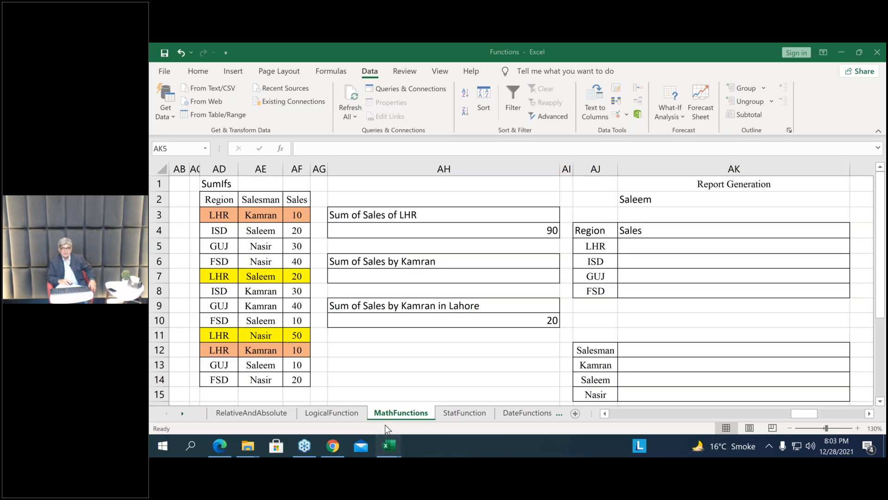
left_click(843, 51)
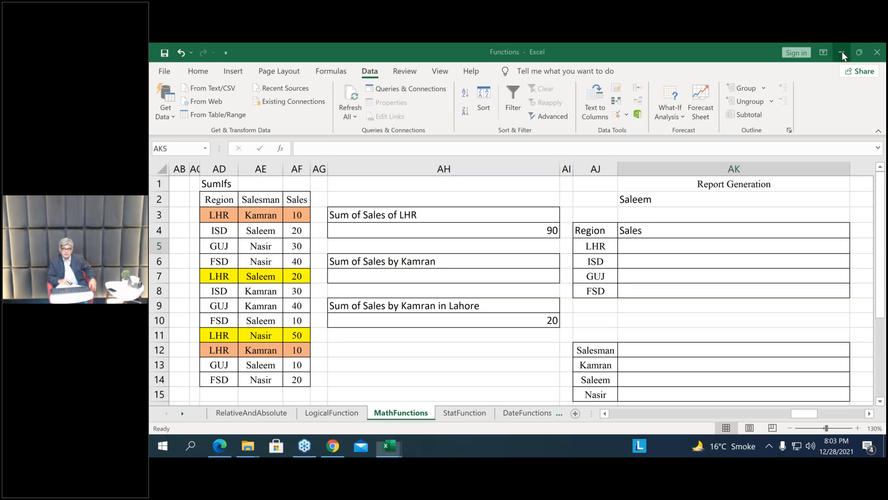
left_click(842, 52)
mouse_move(388, 454)
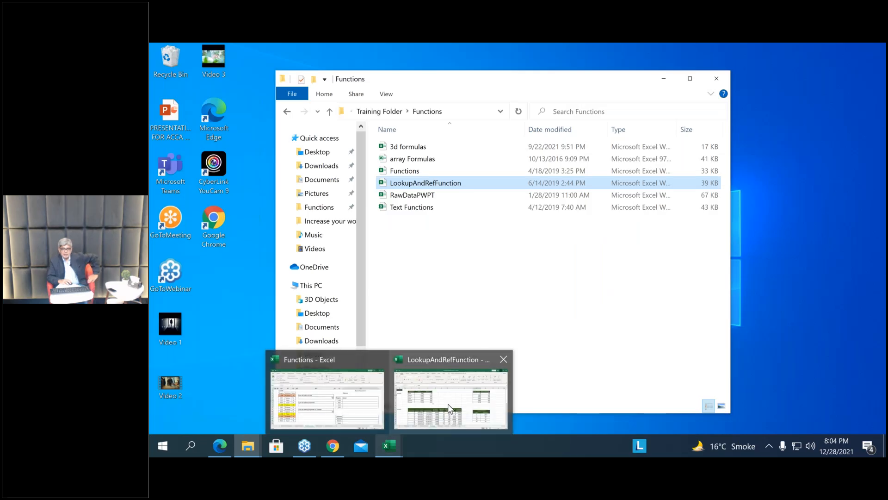
left_click(447, 405)
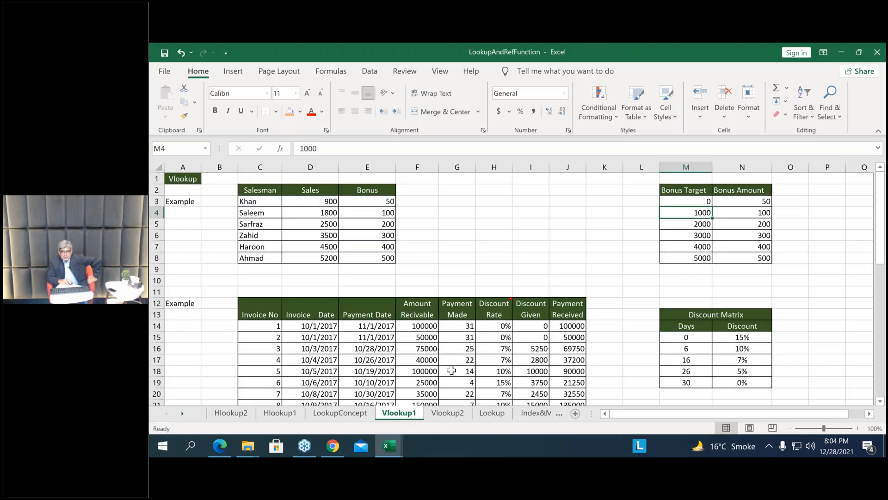
Clear the VLOOKUP formulas from the Discount Rate cells H14:H29 of the invoice table on Vlookup1
scroll(452, 370, "down", 3)
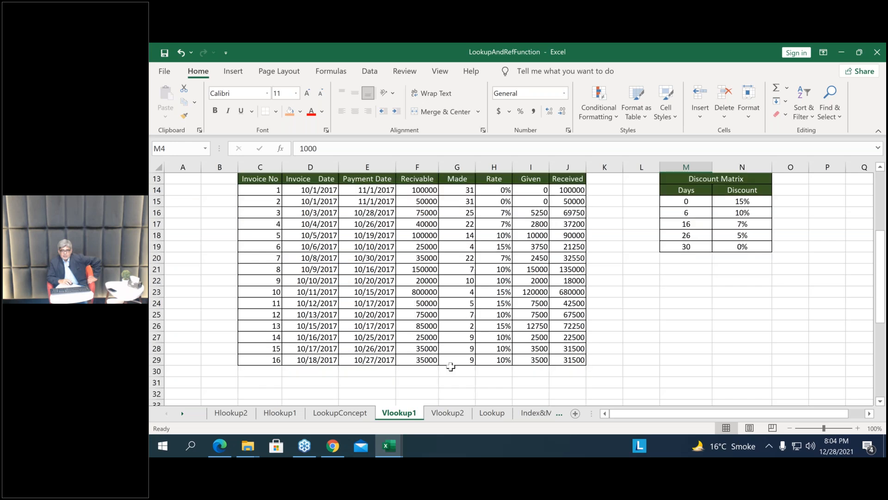
left_click(501, 225)
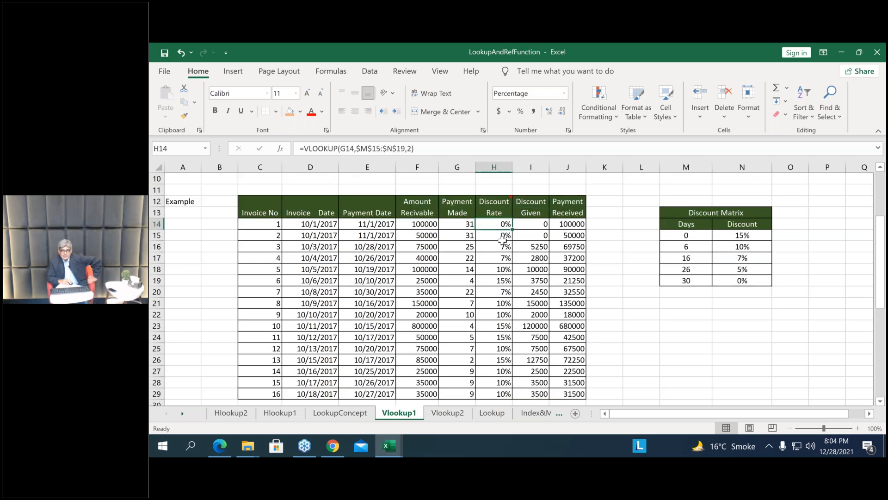
left_click_drag(503, 239, 509, 326)
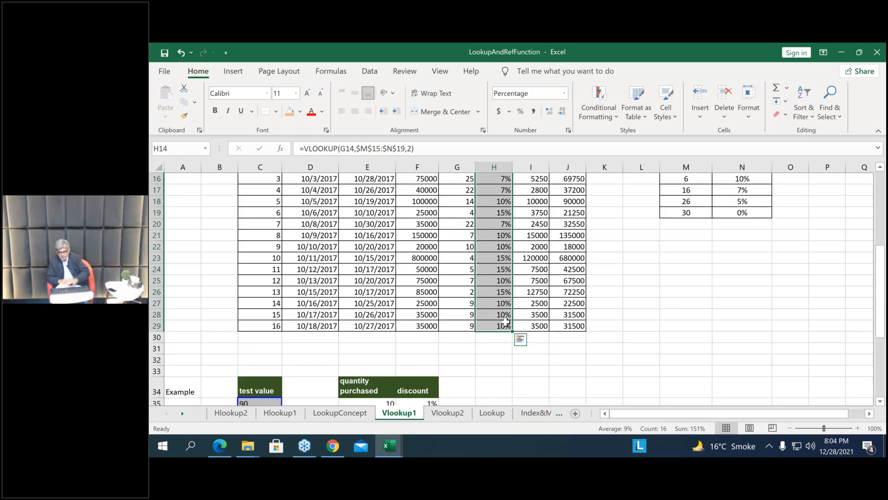
key("Delete")
scroll(643, 356, "up", 4)
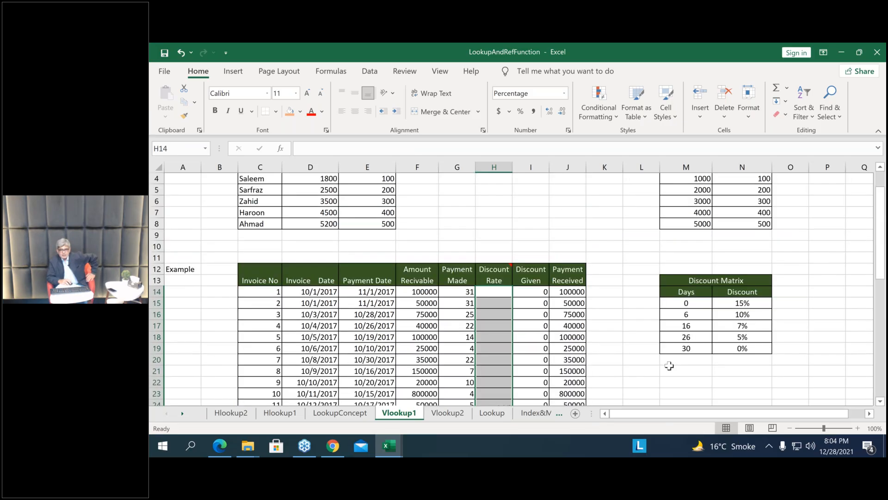
Examine the blank Discount Rate column from H14 down in relation to the Discount Matrix on Vlookup1
left_click(490, 295)
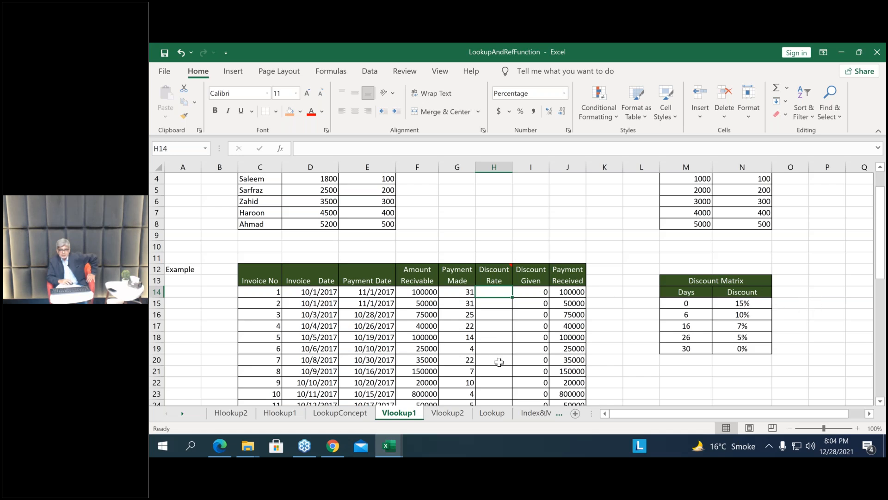
scroll(498, 368, "down", 1)
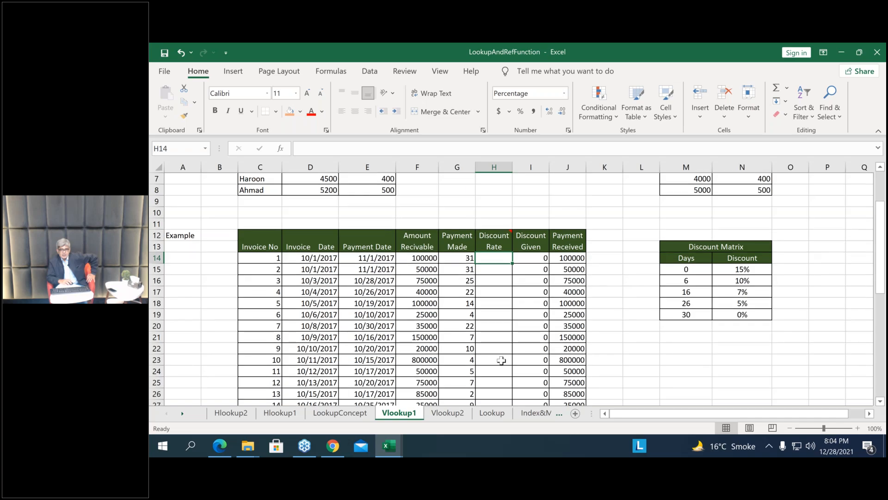
scroll(509, 361, "down", 2)
scroll(516, 361, "up", 3)
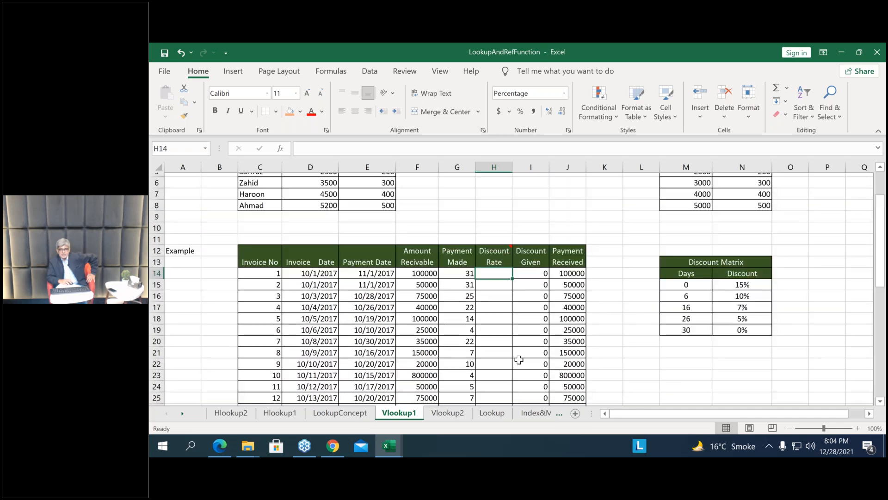
scroll(519, 360, "up", 2)
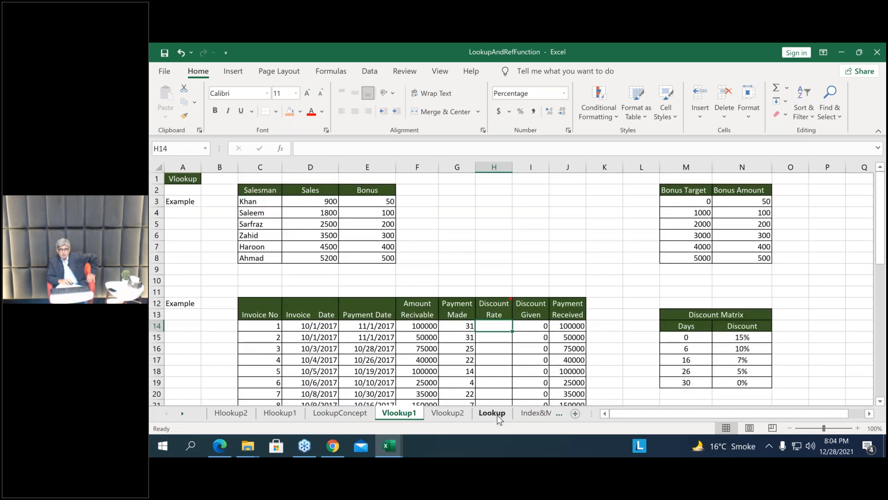
Review the exercises on the Lookup and Vlookup2 sheets and return to the invoice table on Vlookup1
left_click(500, 418)
scroll(565, 289, "up", 1)
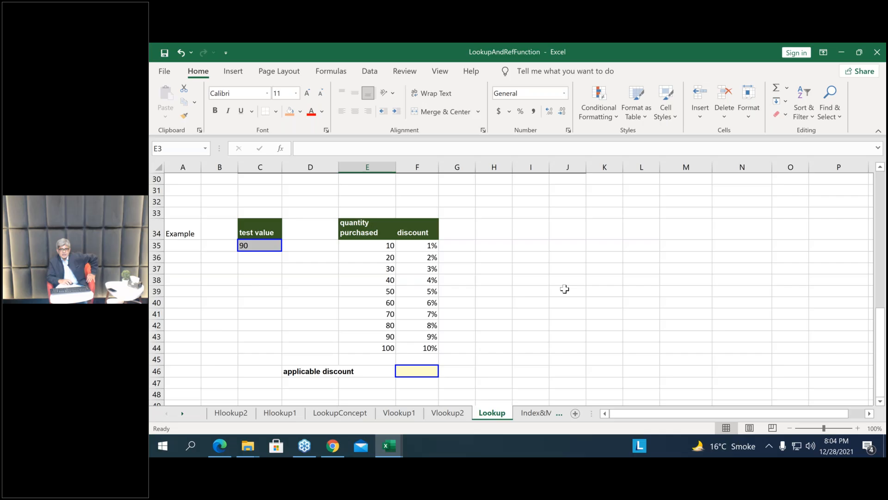
scroll(565, 289, "up", 4)
scroll(565, 290, "up", 4)
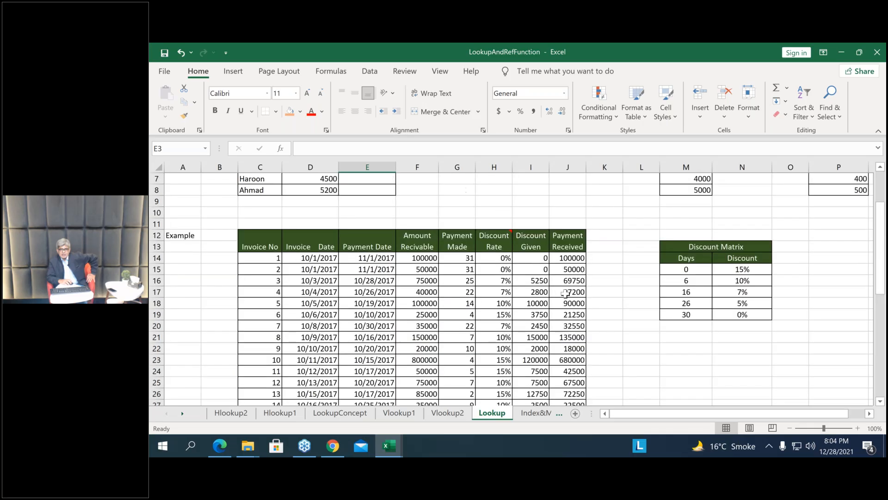
scroll(565, 294, "up", 2)
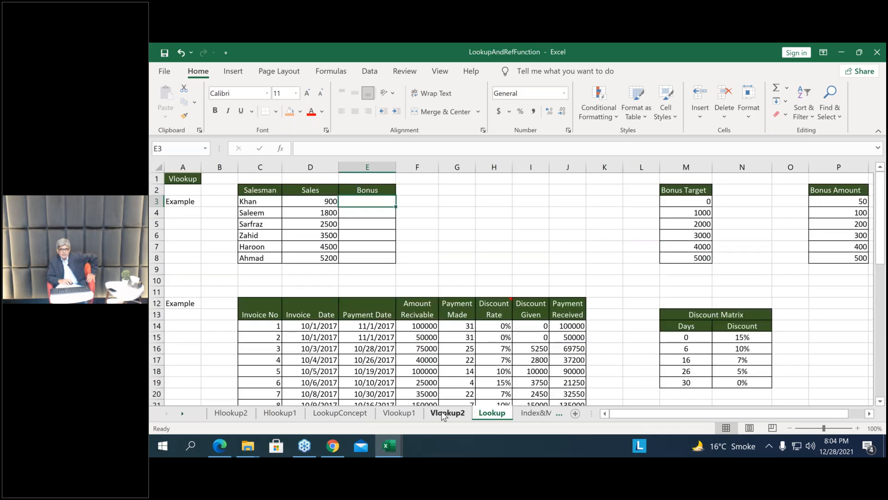
left_click(441, 411)
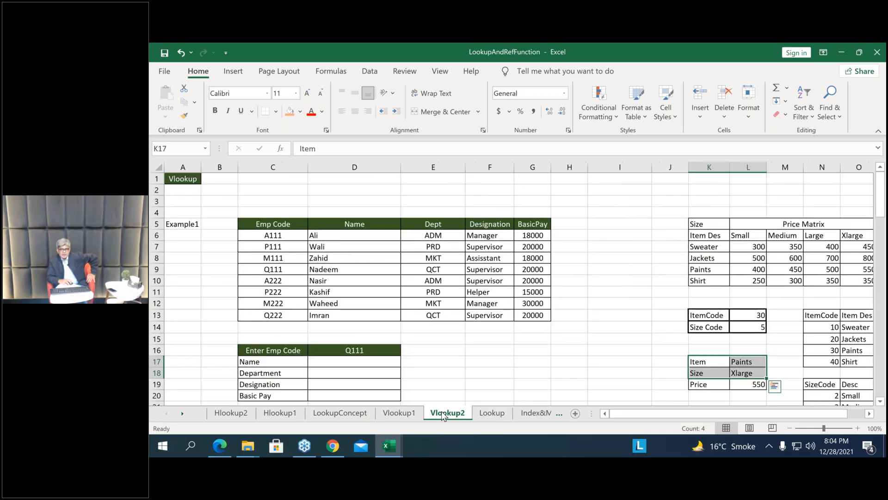
left_click(406, 413)
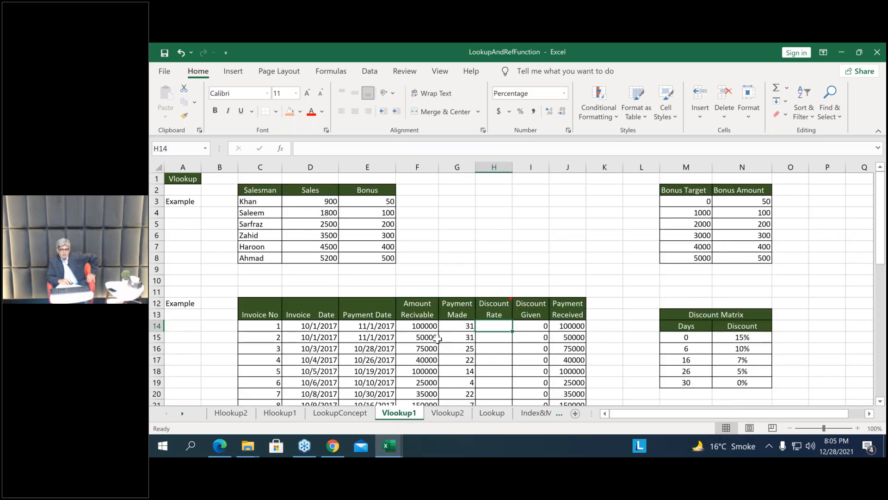
scroll(497, 334, "down", 2)
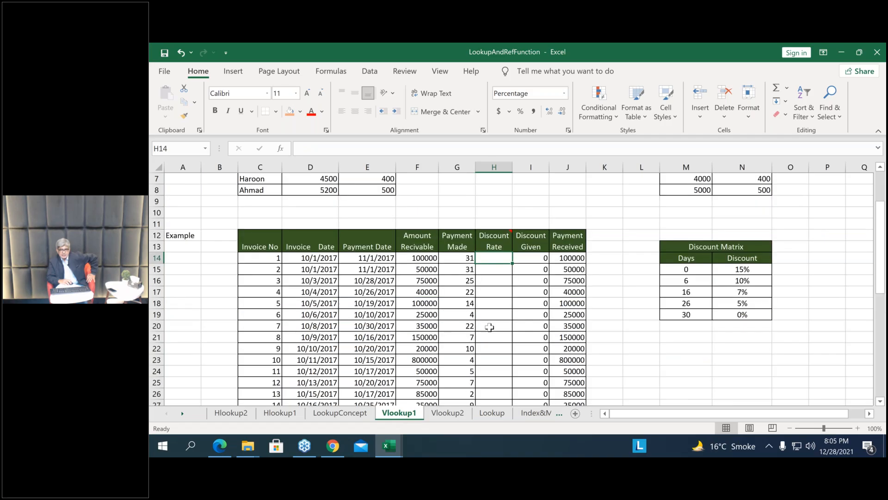
Close the LookupAndRefFunction workbook without saving and switch back to the Functions workbook
left_click(877, 52)
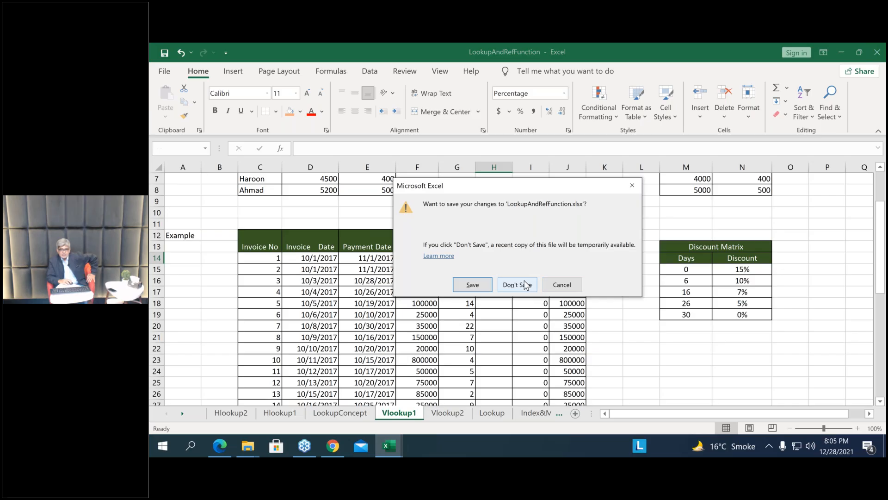
left_click(527, 284)
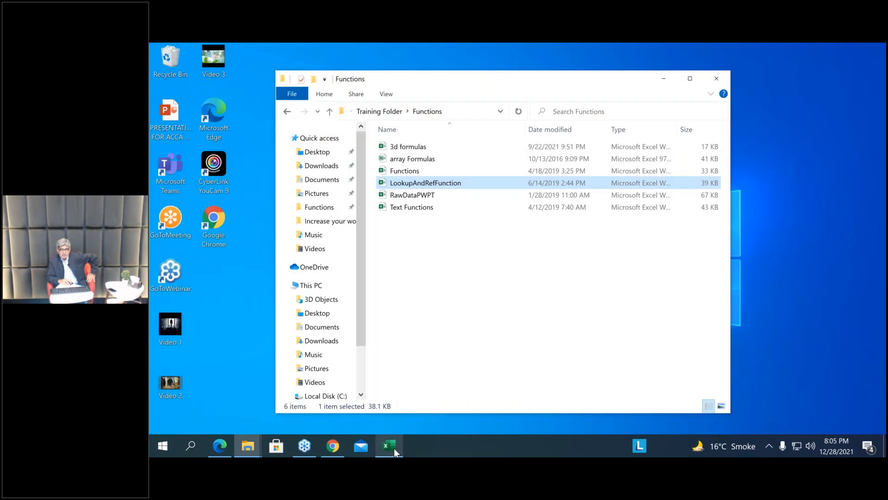
left_click(390, 446)
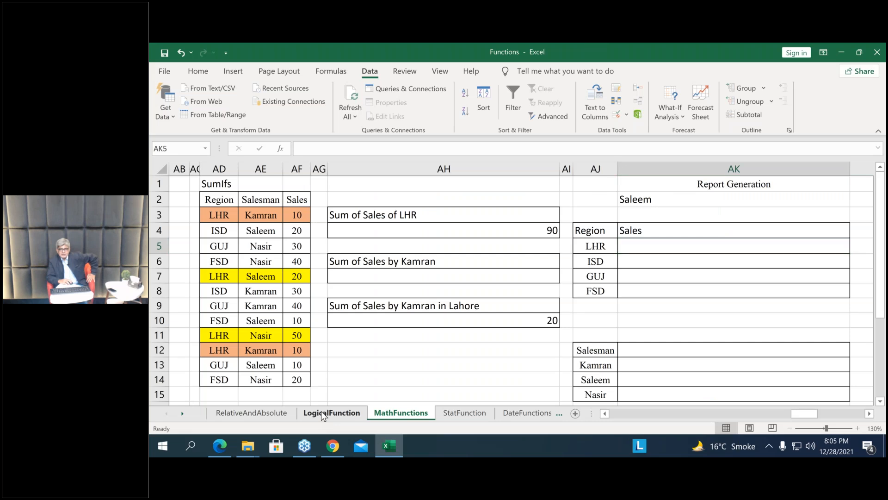
Go to the upper Simple IF table on LogicalFunction and read the comment on the IncrementRate header in L6
left_click(321, 411)
scroll(666, 328, "up", 5)
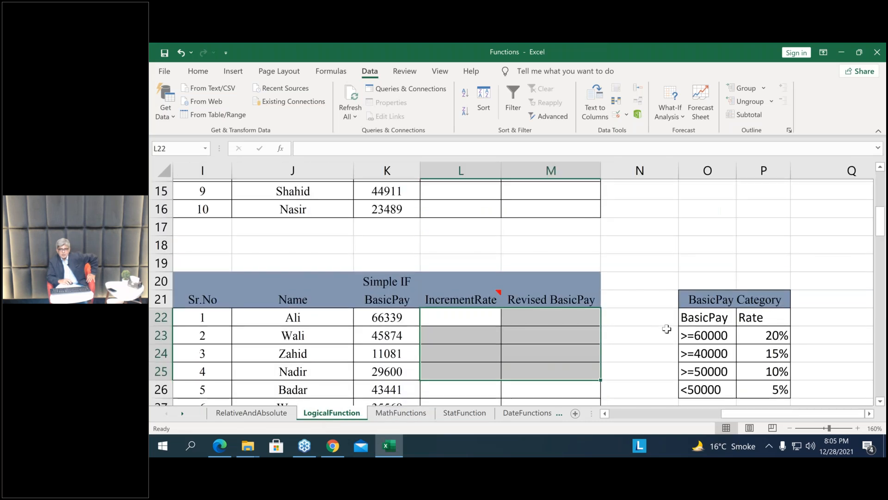
scroll(667, 329, "down", 2)
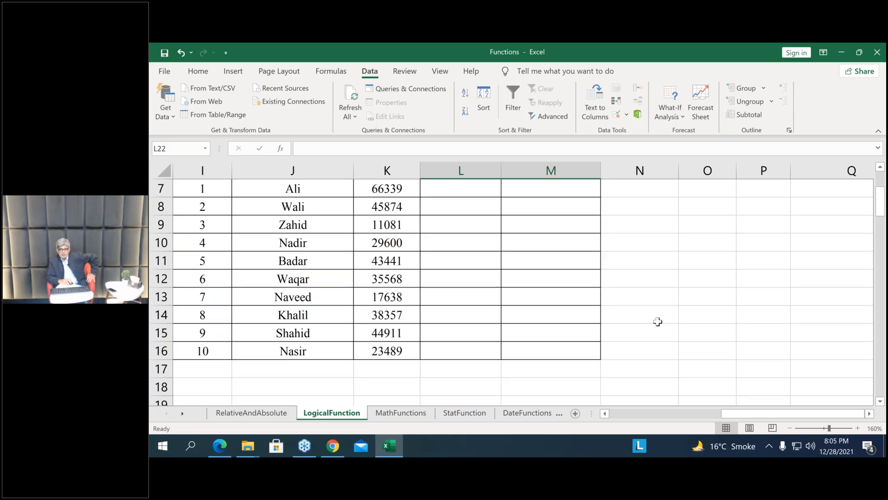
scroll(658, 322, "up", 1)
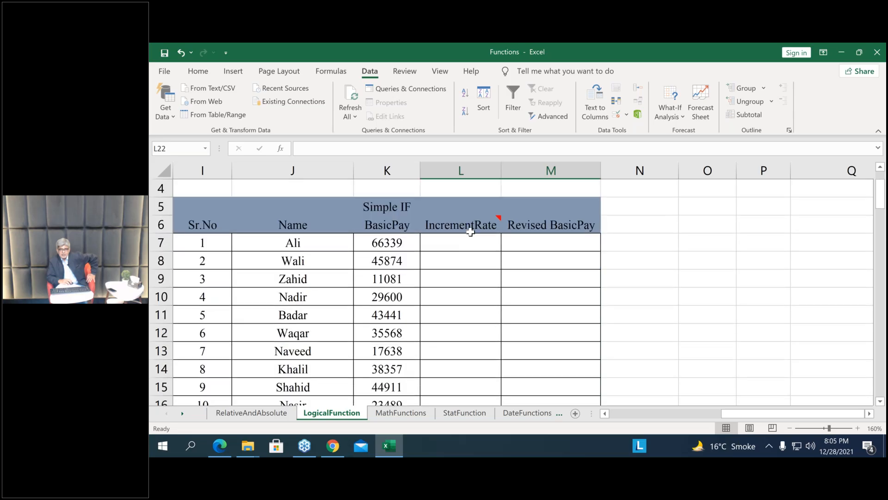
mouse_move(496, 217)
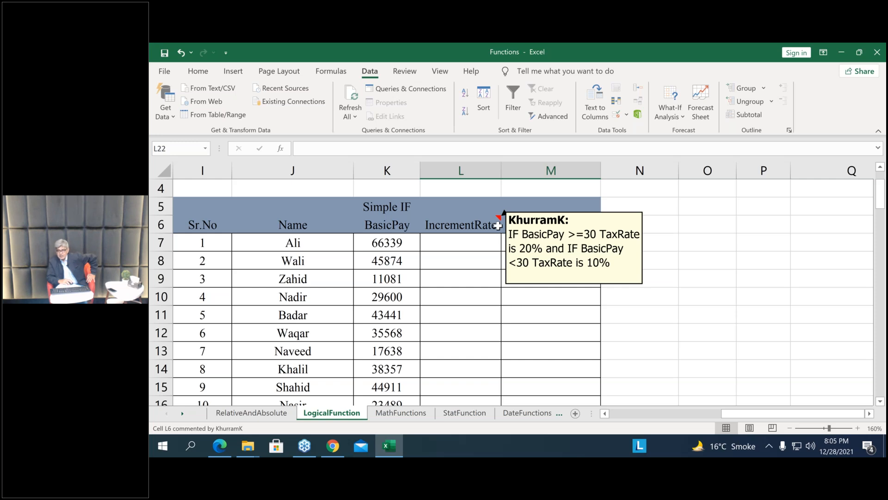
left_click(497, 226)
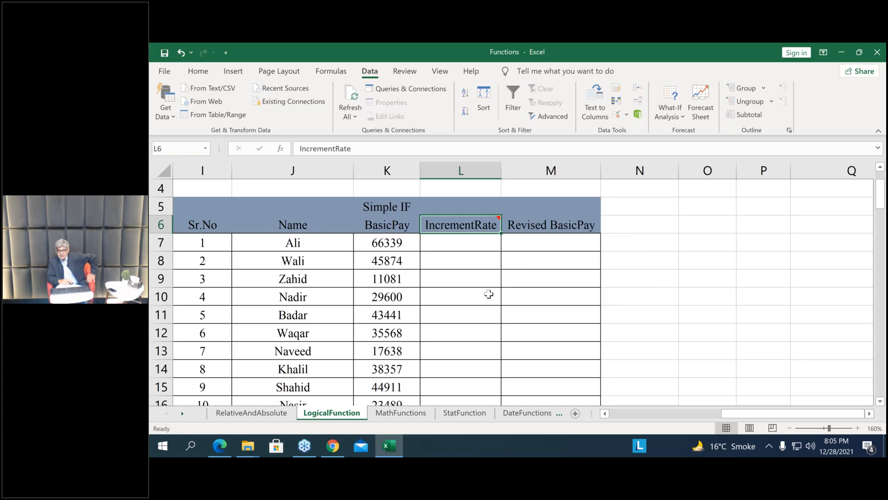
Examine the blank Revised BasicPay cell M7 and the lower Simple IF table with its BasicPay Category rates
left_click(553, 245)
scroll(543, 275, "down", 3)
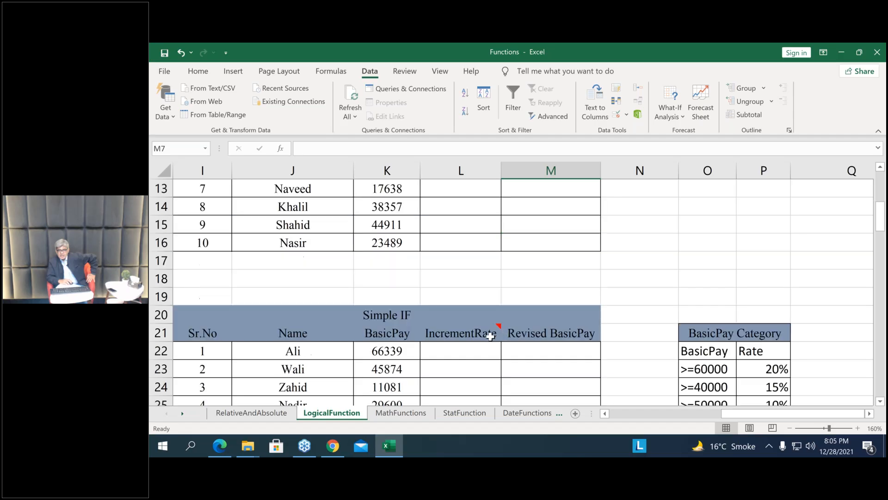
mouse_move(494, 328)
scroll(483, 351, "down", 2)
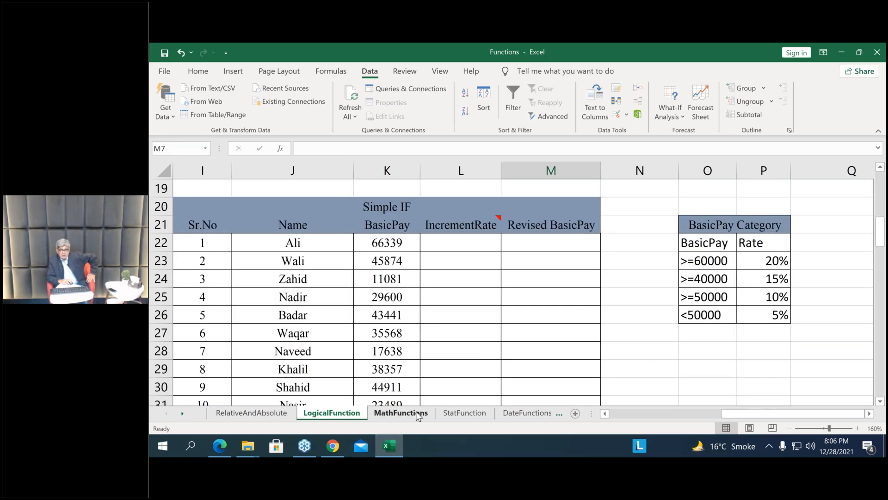
Return to MathFunctions and examine the salesman dropdown in AK2 and the blank Sales cells AK5:AK8
left_click(416, 411)
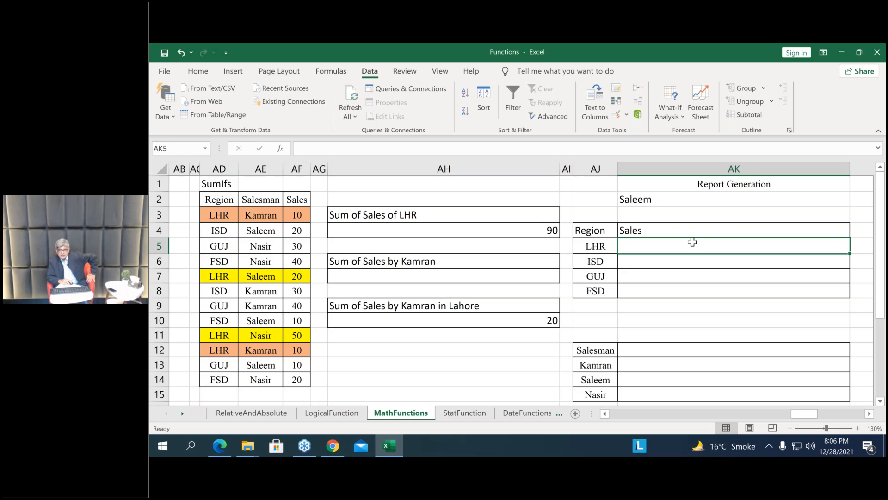
left_click(671, 201)
left_click(856, 200)
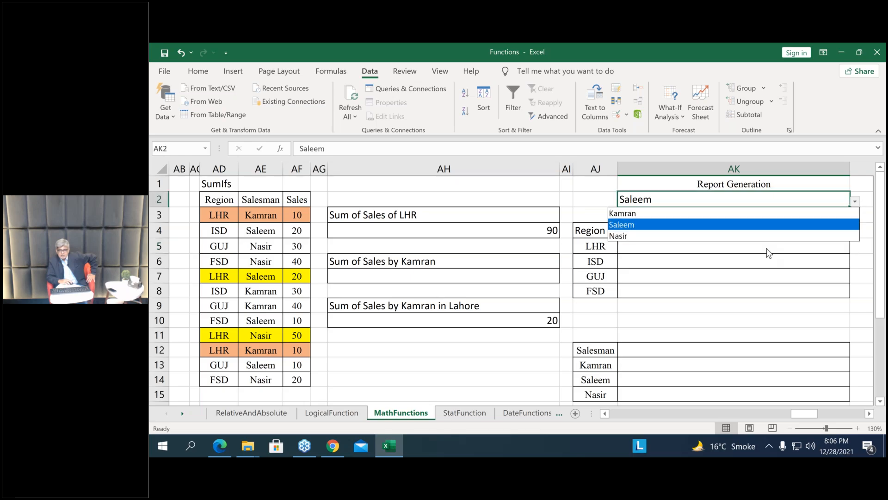
left_click(743, 246)
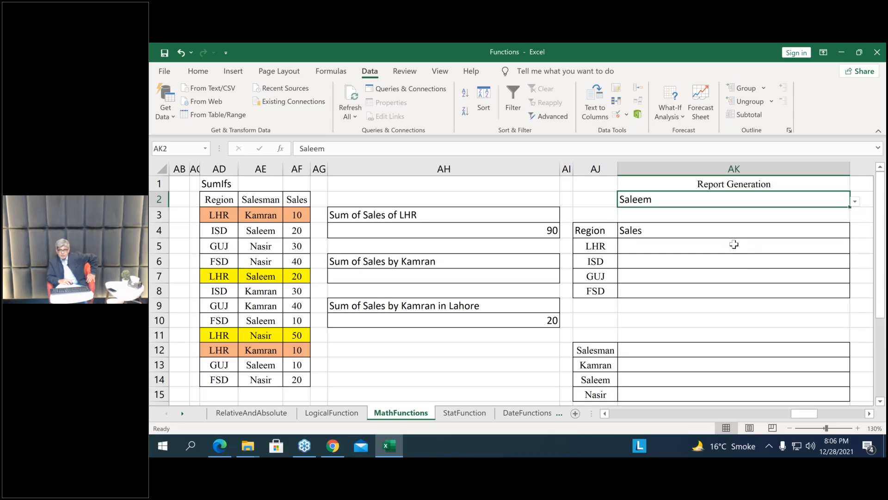
left_click_drag(735, 244, 731, 291)
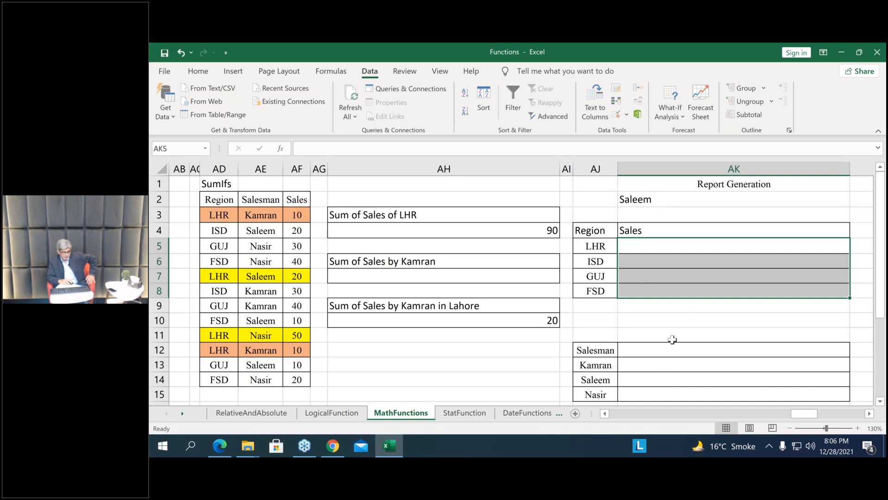
left_click(706, 295)
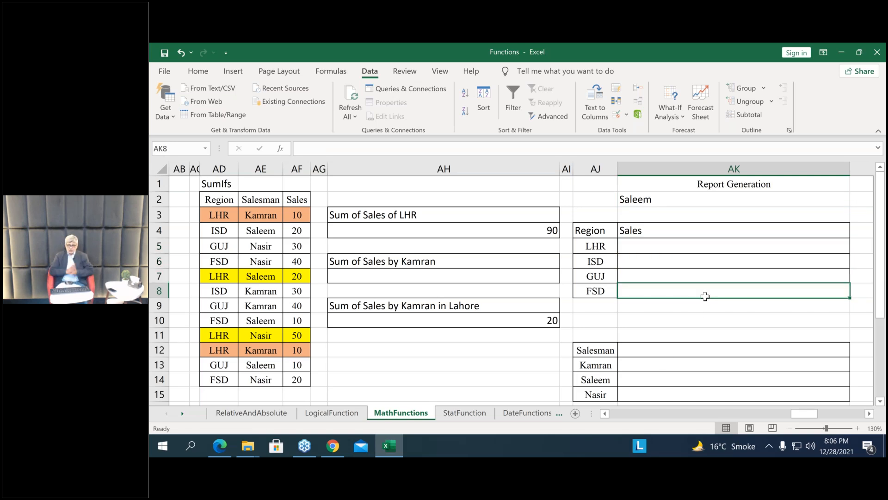
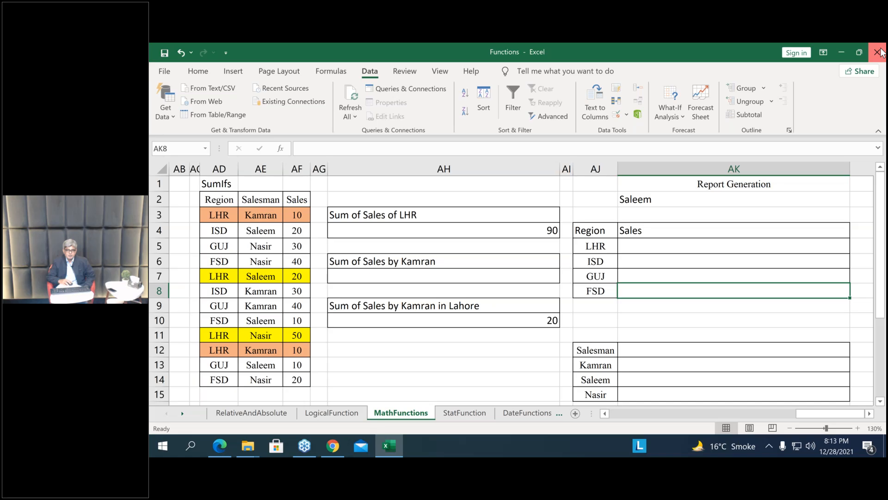
Close the Functions workbook without saving the changes
left_click(878, 52)
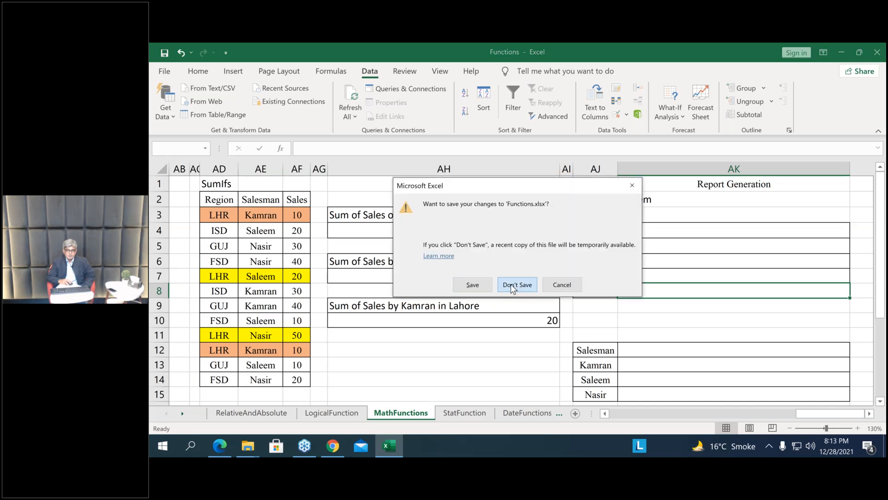
left_click(512, 287)
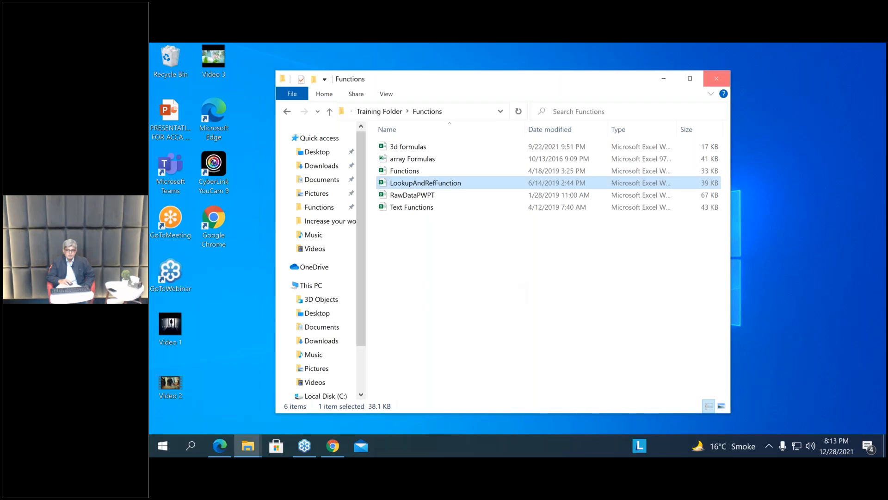
Close the Functions folder window and end the webinar for everyone
left_click(716, 78)
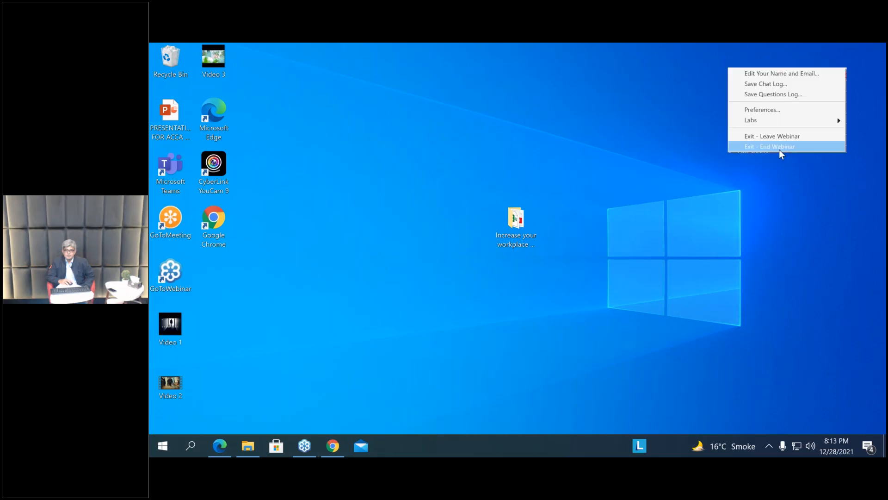
left_click(779, 149)
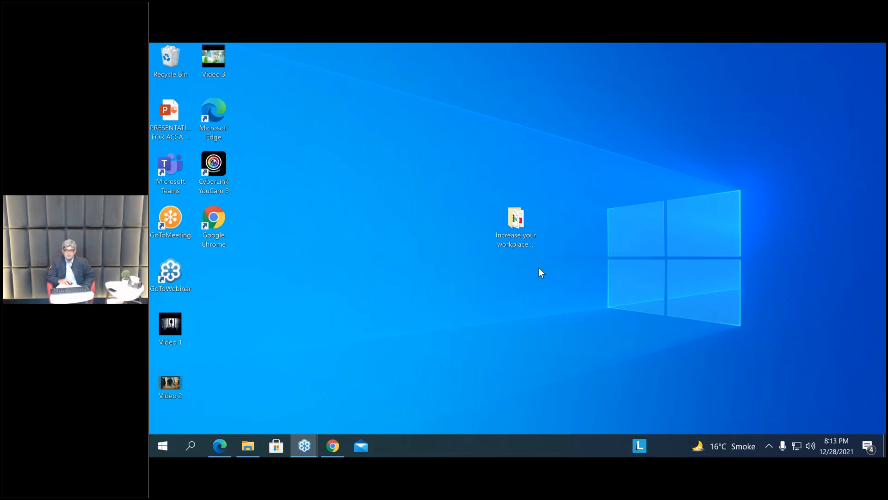